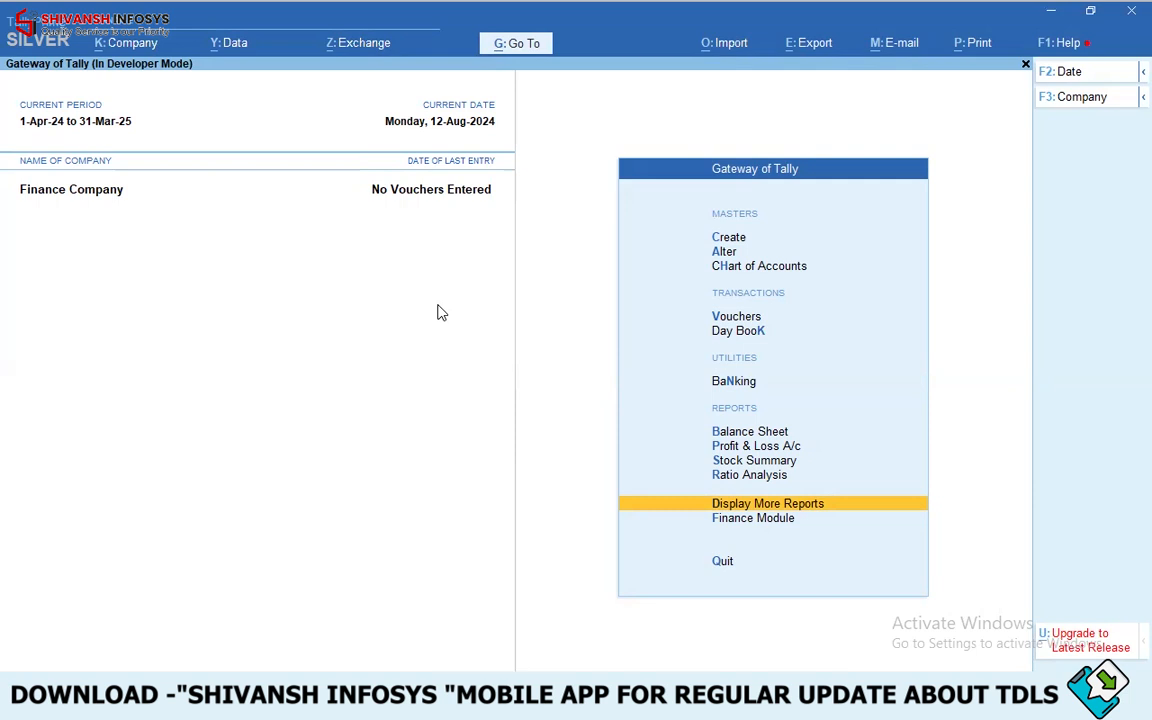
- Open the add-on features settings of TDL Management for Finance Company
key(ctrl)
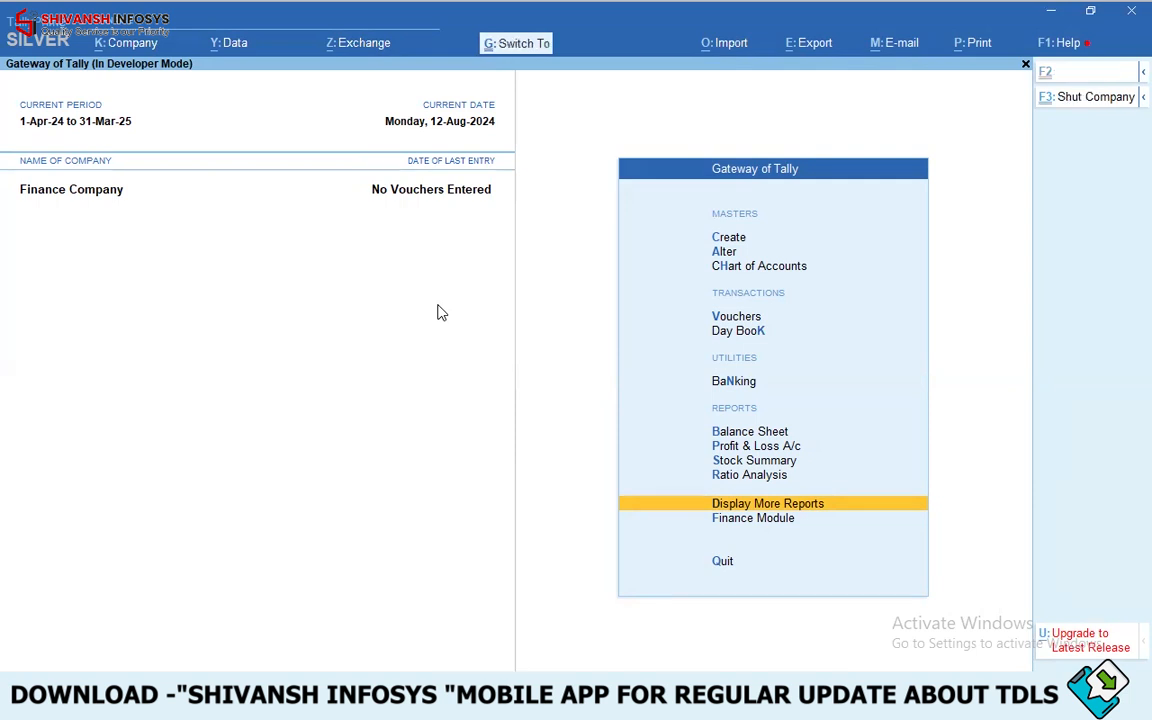
key(ctrl+alt+t)
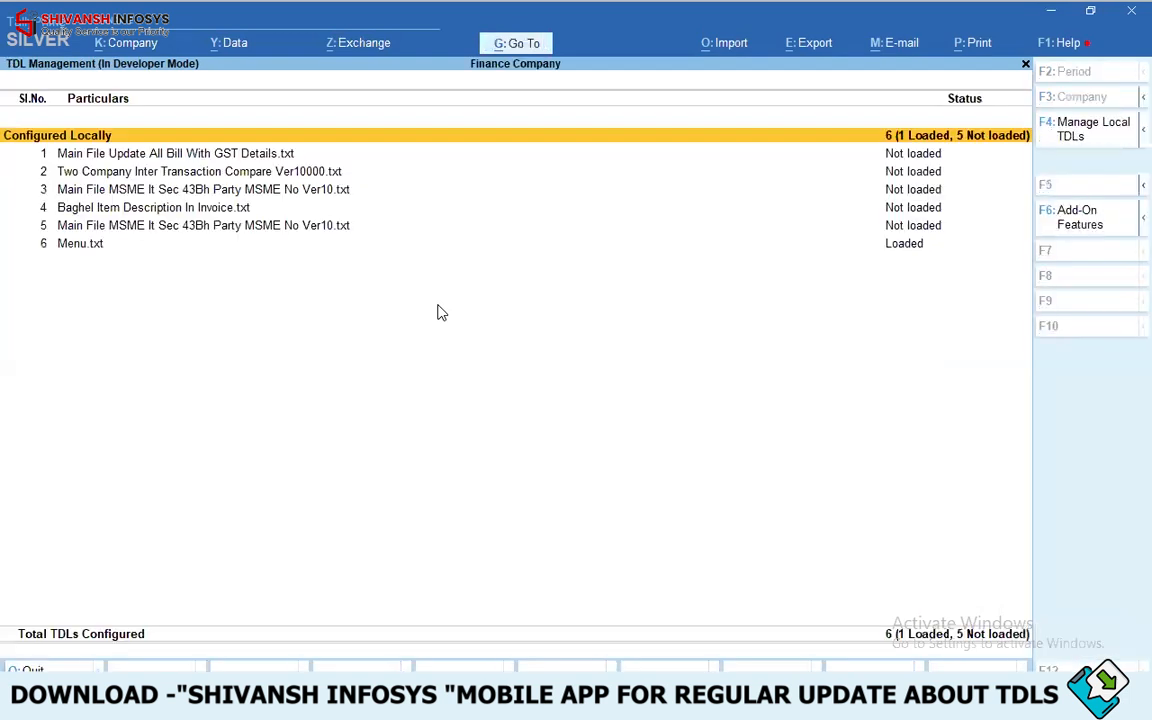
click(1067, 216)
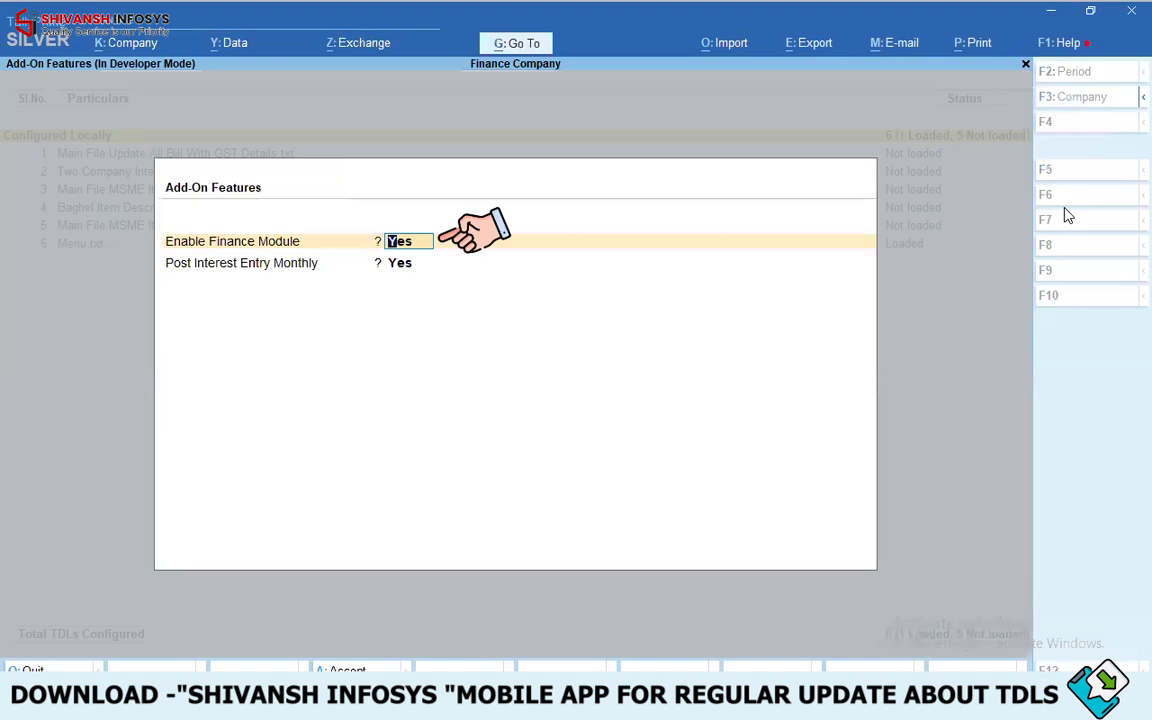
- Set Enable Finance Module to No in the add-on features
key(Return)
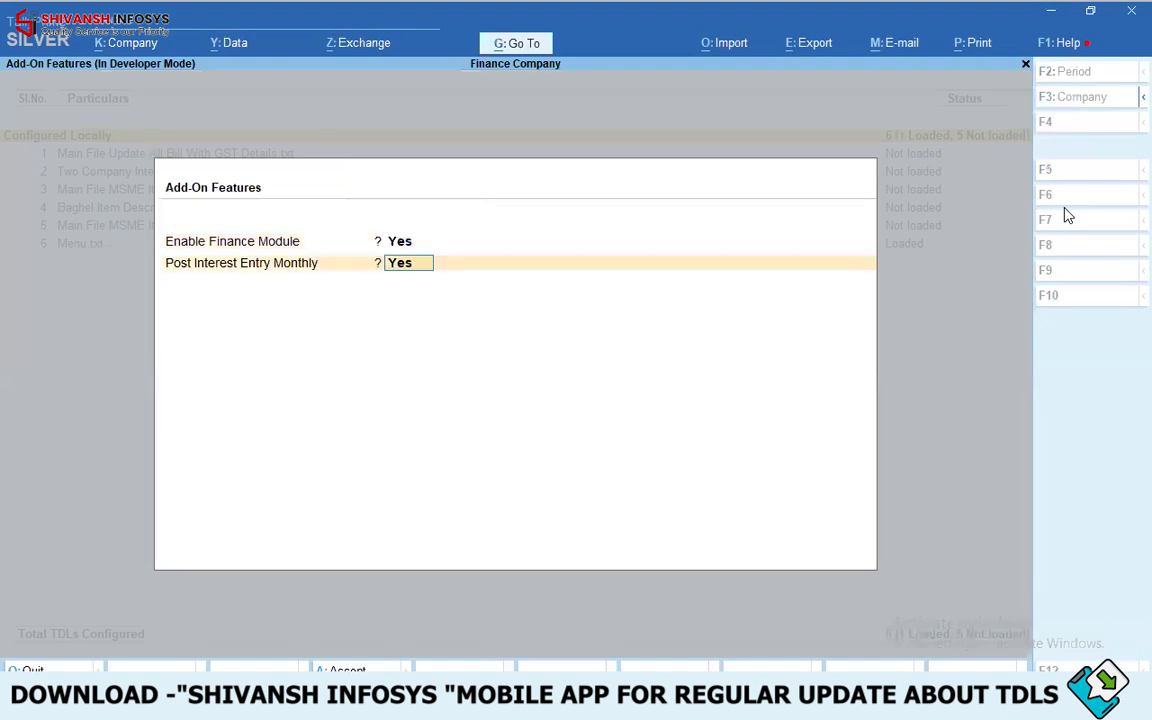
key(Up)
text(n)
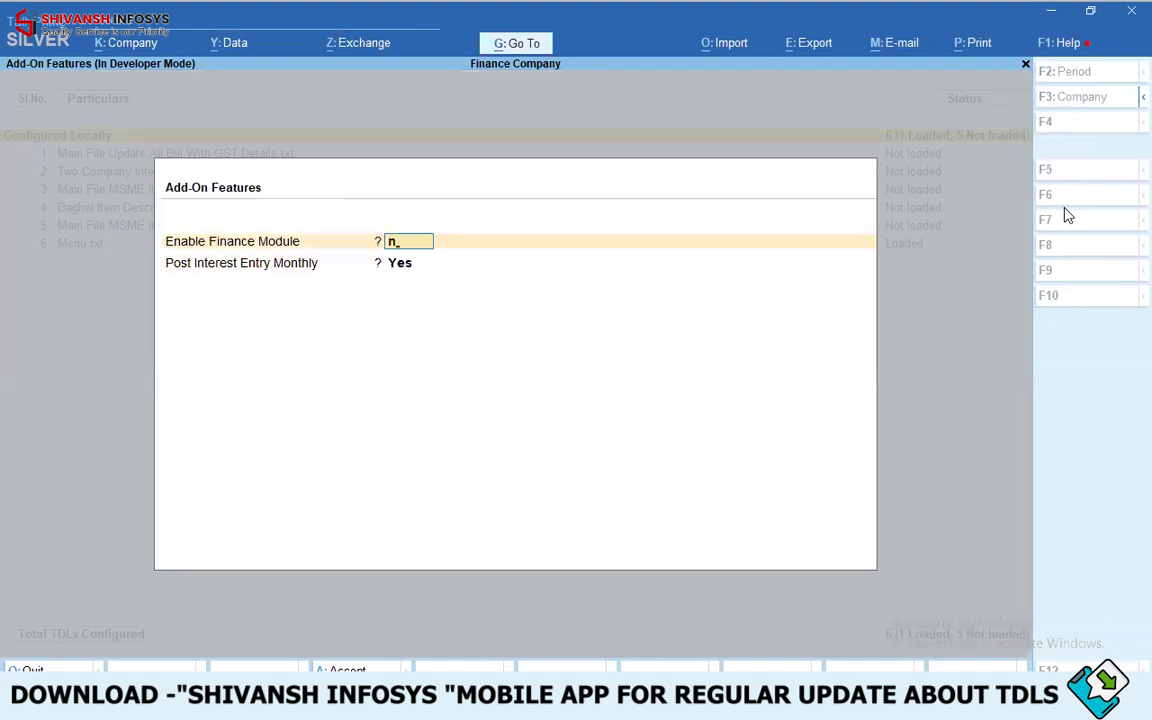
key(Return)
key(Escape)
- Set Enable Finance Module and Post Interest Entry Monthly to Yes, save the add-on features and return to the Gateway of Tally
text(y)
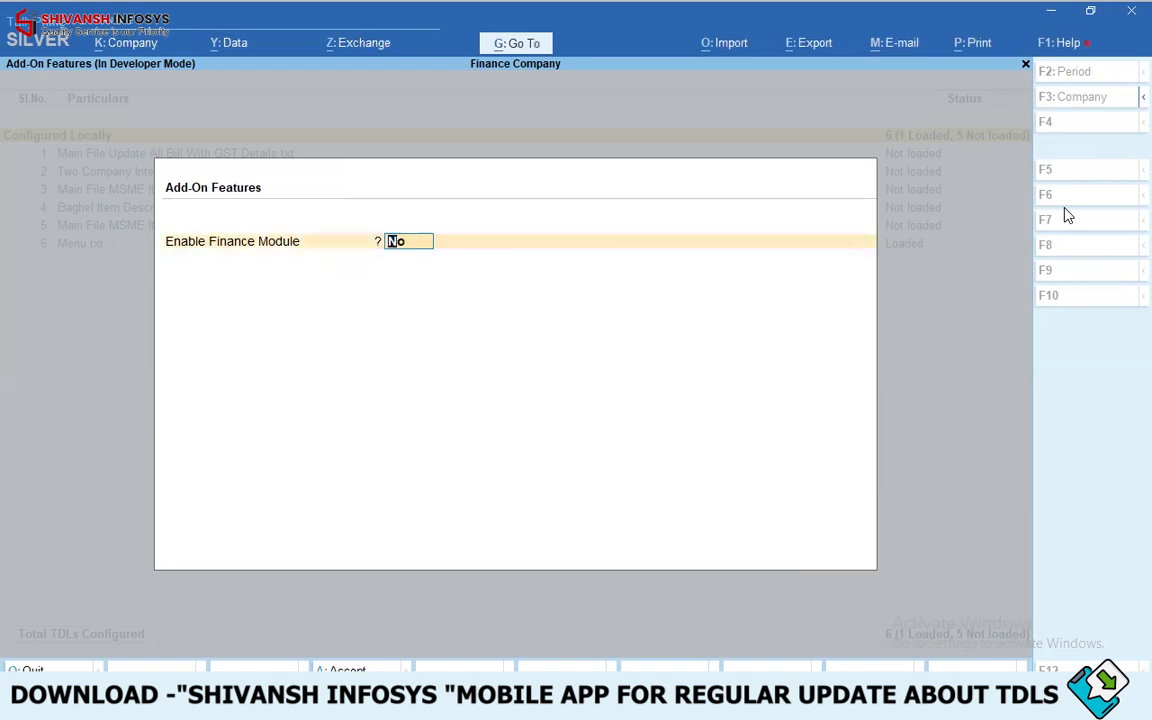
key(Return)
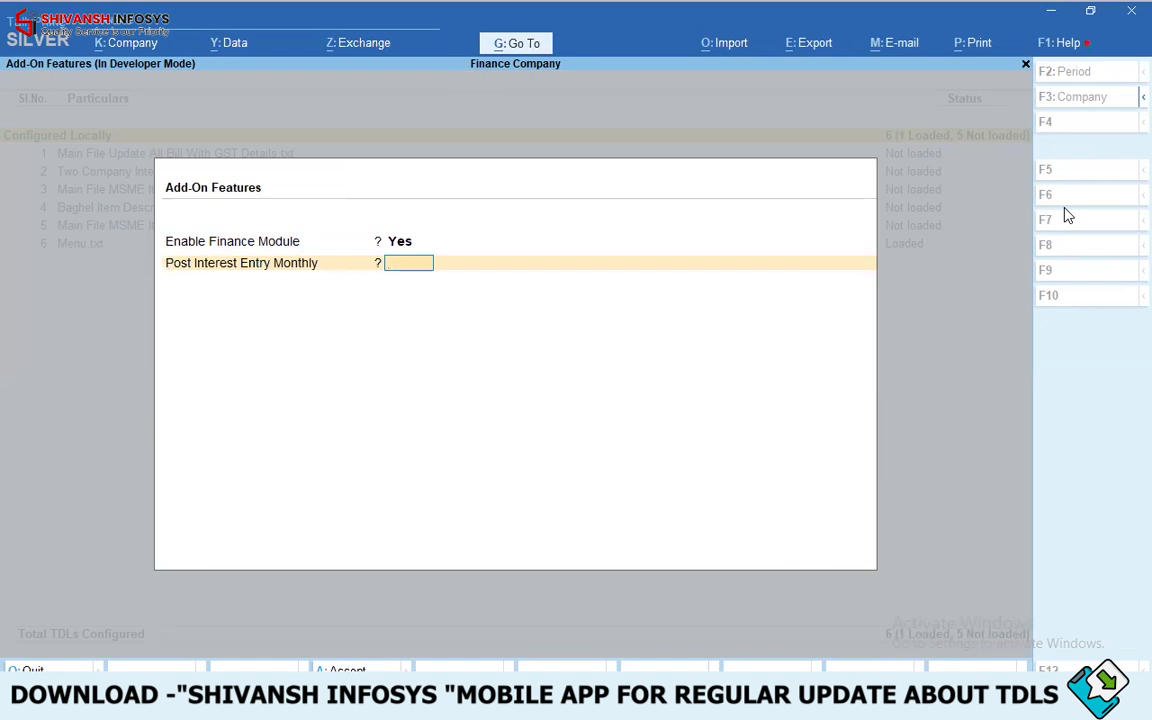
text(y)
key(Return)
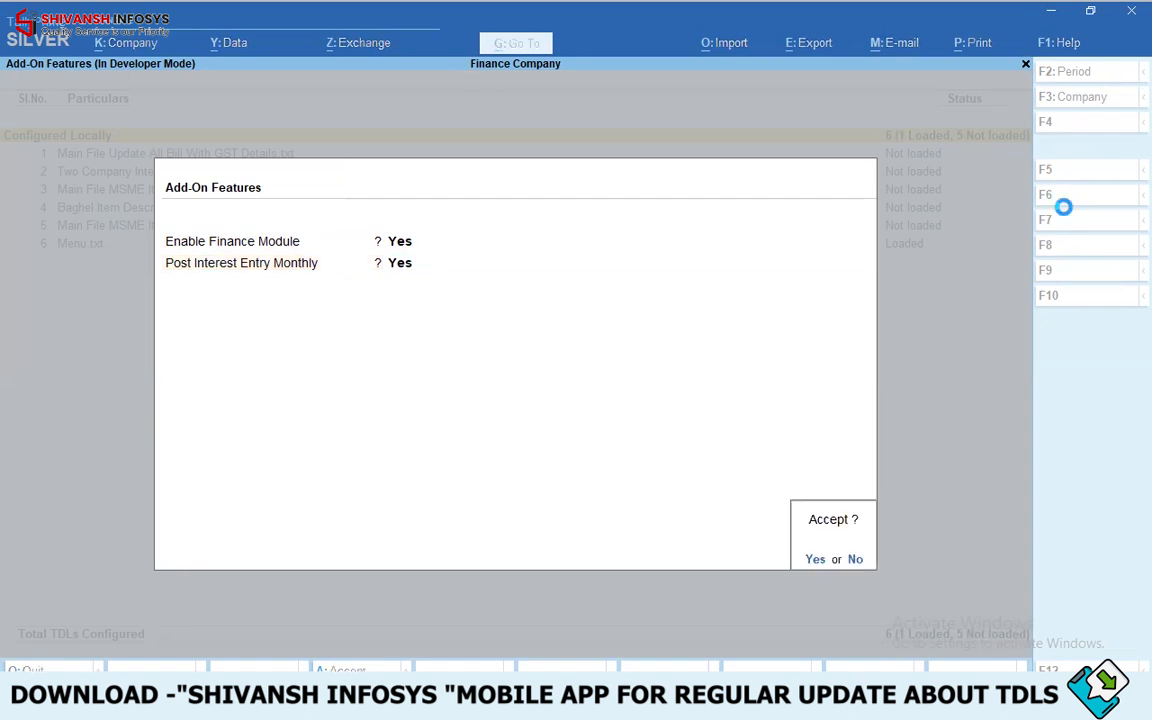
key(y)
key(Escape)
- Open the list of ledgers for master alteration
key(Down)
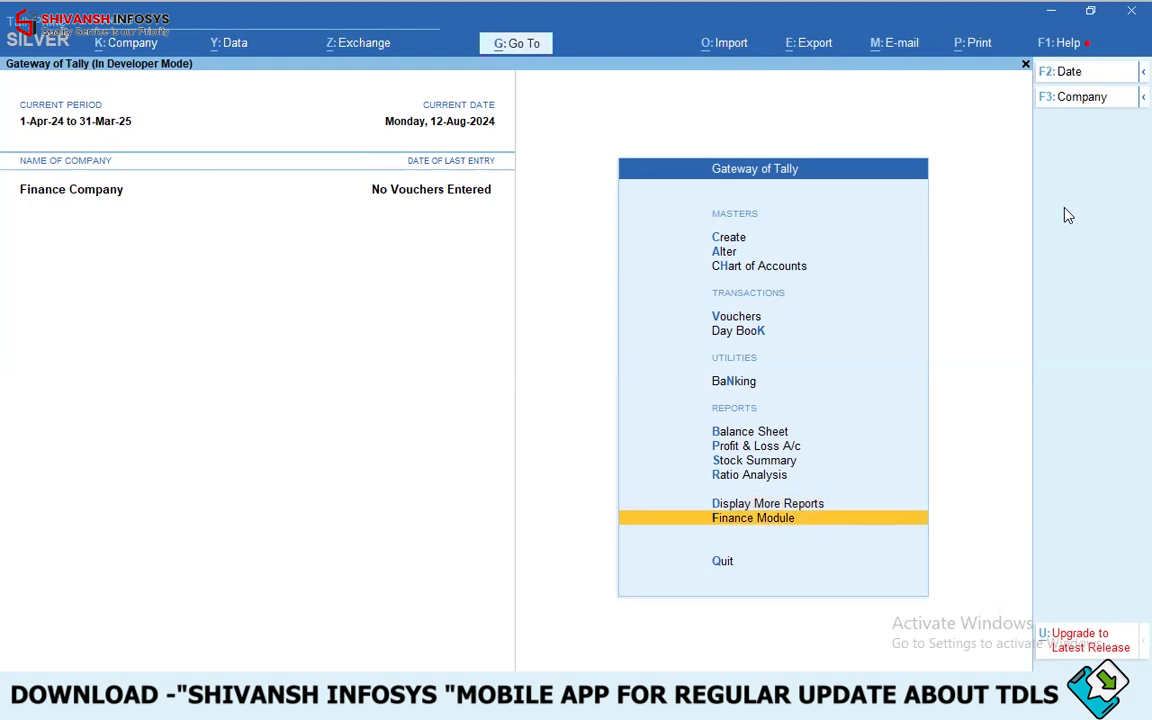
key(Up)
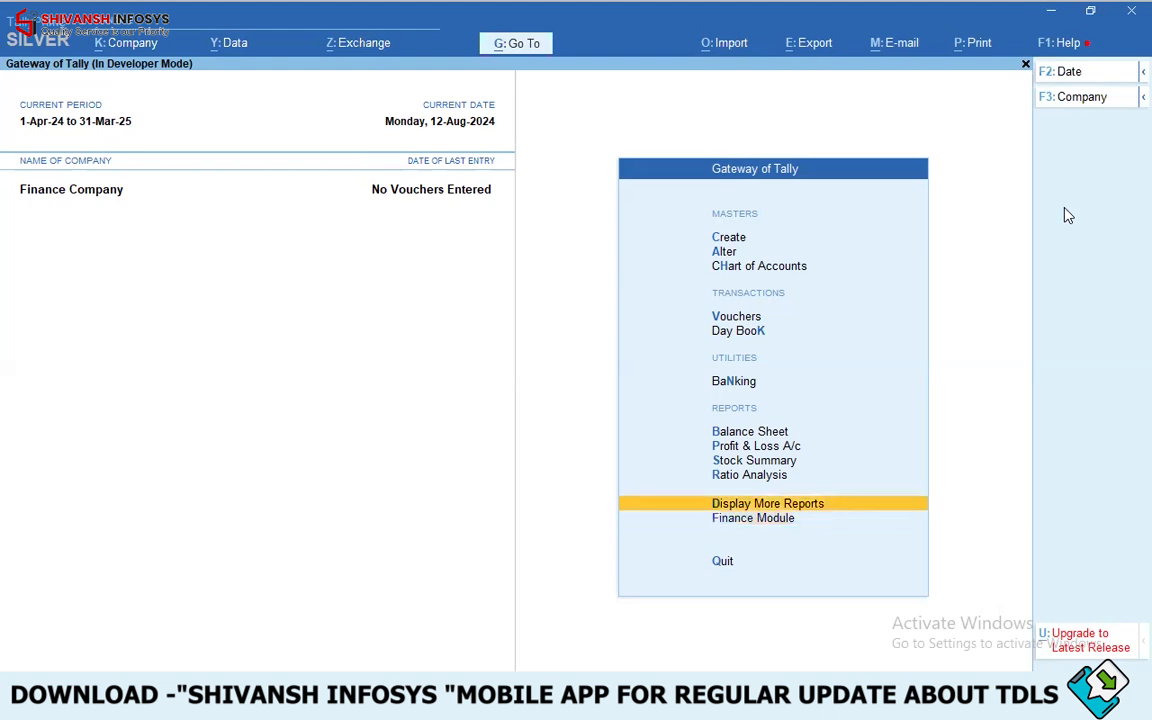
key(Down)
key(Down)
key(Down)
key(Down)
key(Return)
key(Down)
key(Return)
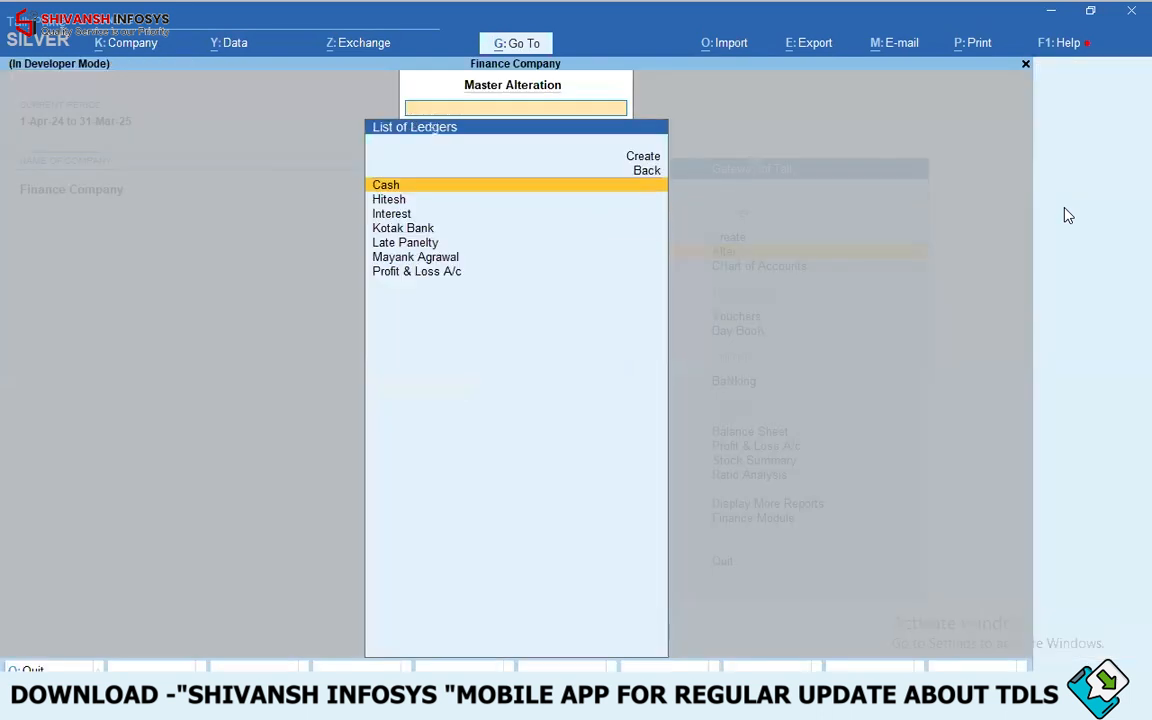
- Examine the Late Panelty ledger's details and return to the list of ledgers without saving
key(Down)
key(Down)
key(Down)
key(Up)
key(Up)
key(Up)
key(Down)
key(Down)
key(Down)
key(Down)
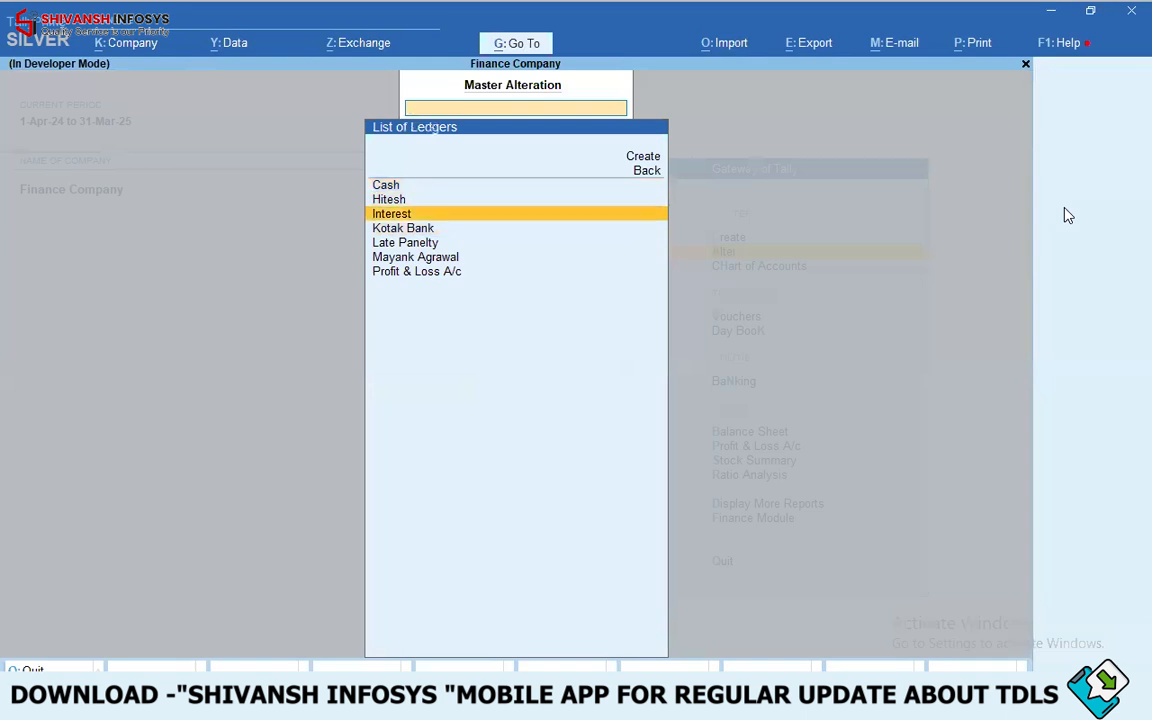
key(Return)
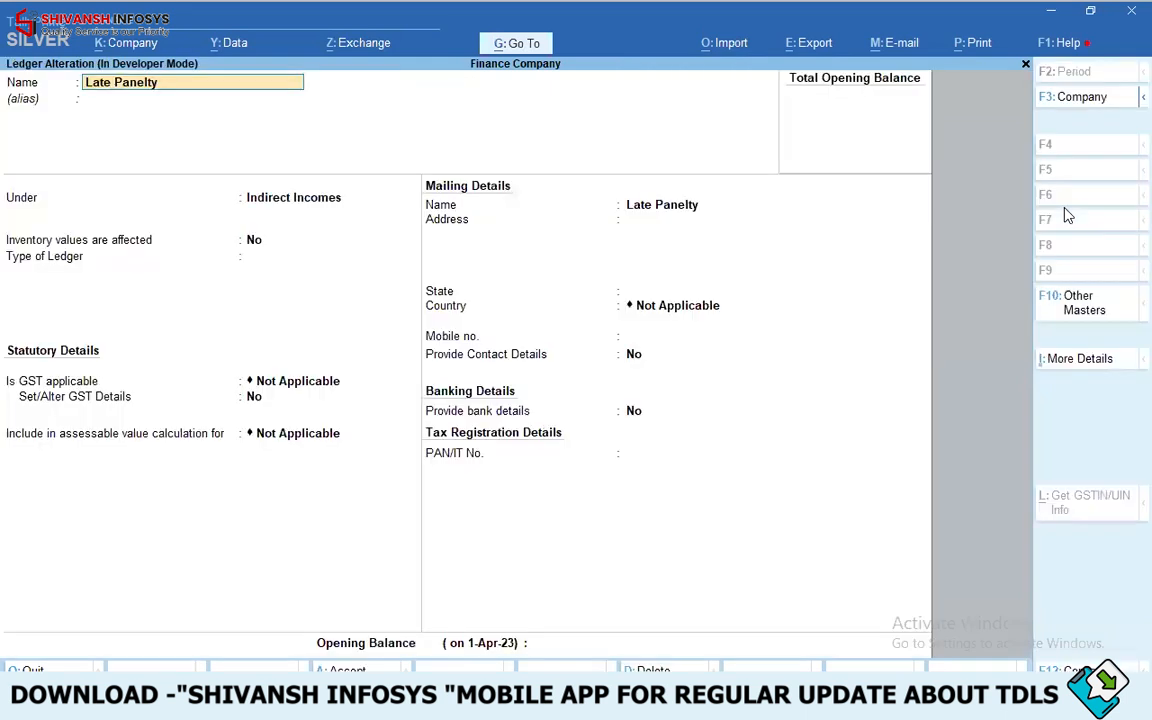
key(BackSpace)
key(Escape)
key(y)
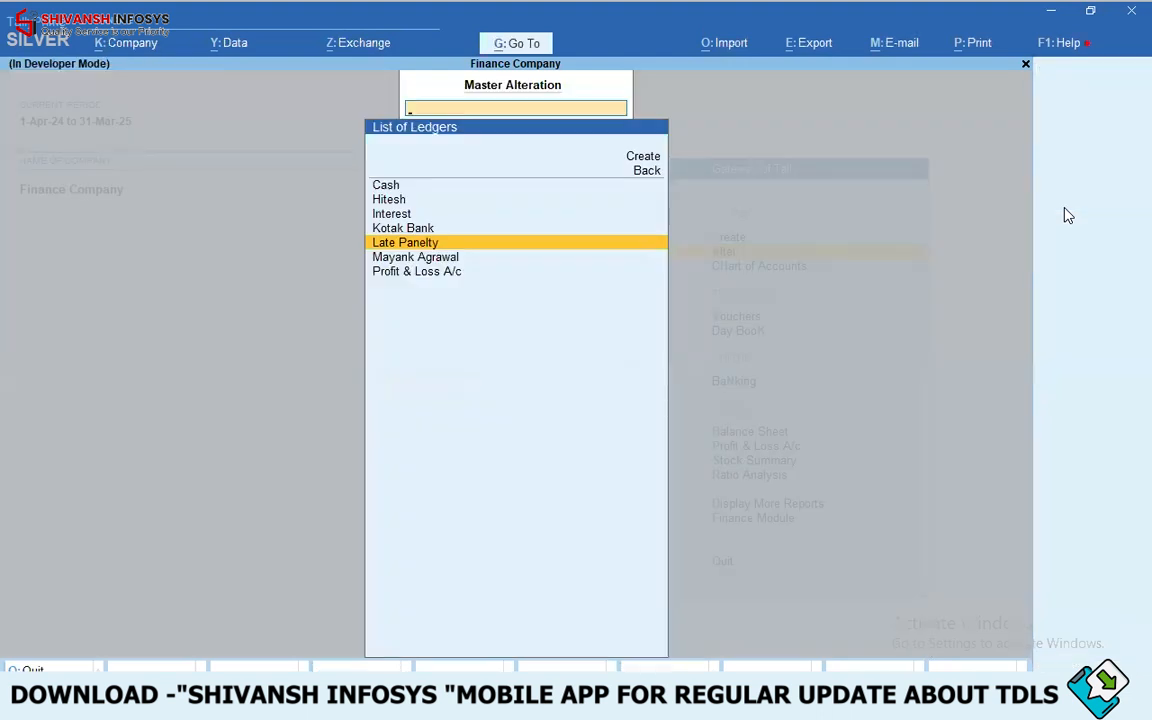
- Open the customer ledger listed just below Late Panelty for alteration and set Set Loan Details With EMI to Yes
key(Up)
key(Up)
key(Up)
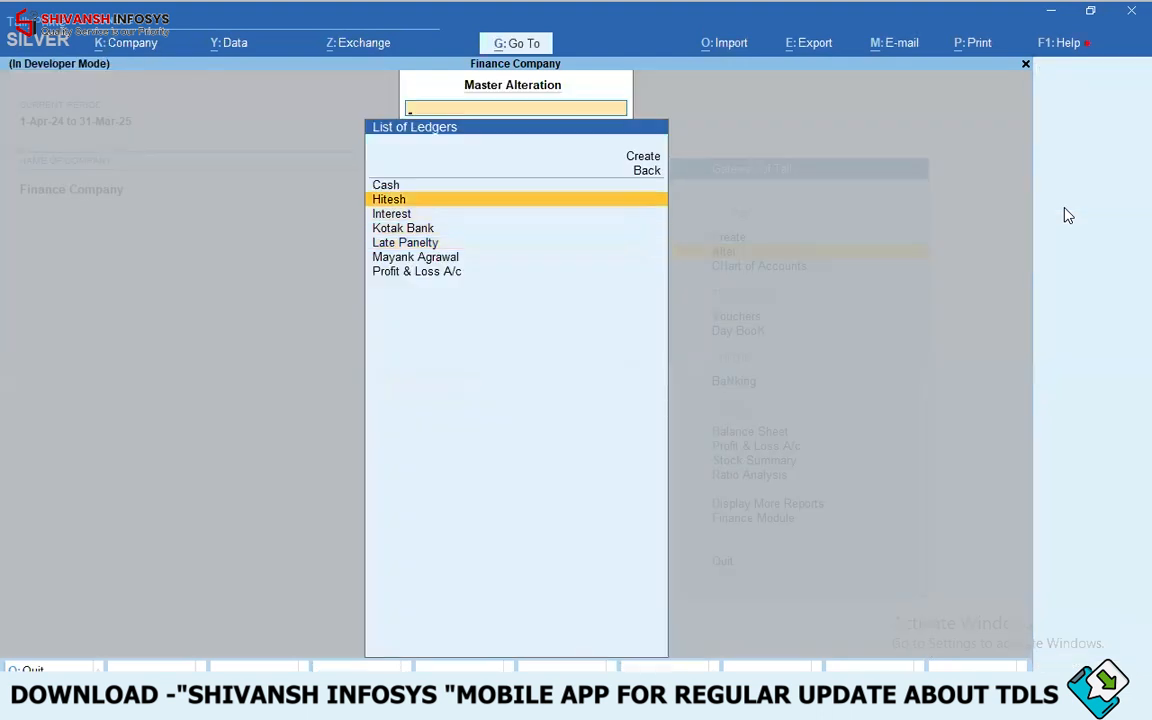
key(Down)
key(Down)
key(Down)
key(Down)
key(Return)
key(Return)
key(Return)
key(Return)
key(Return)
key(Return)
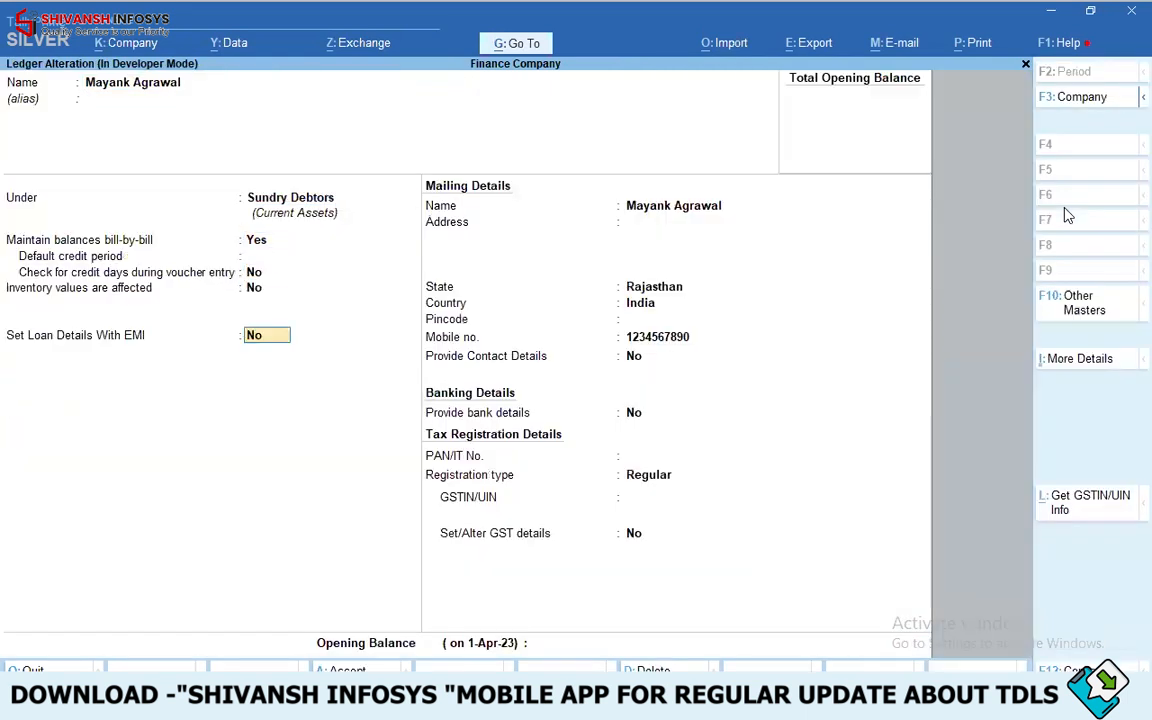
key(y)
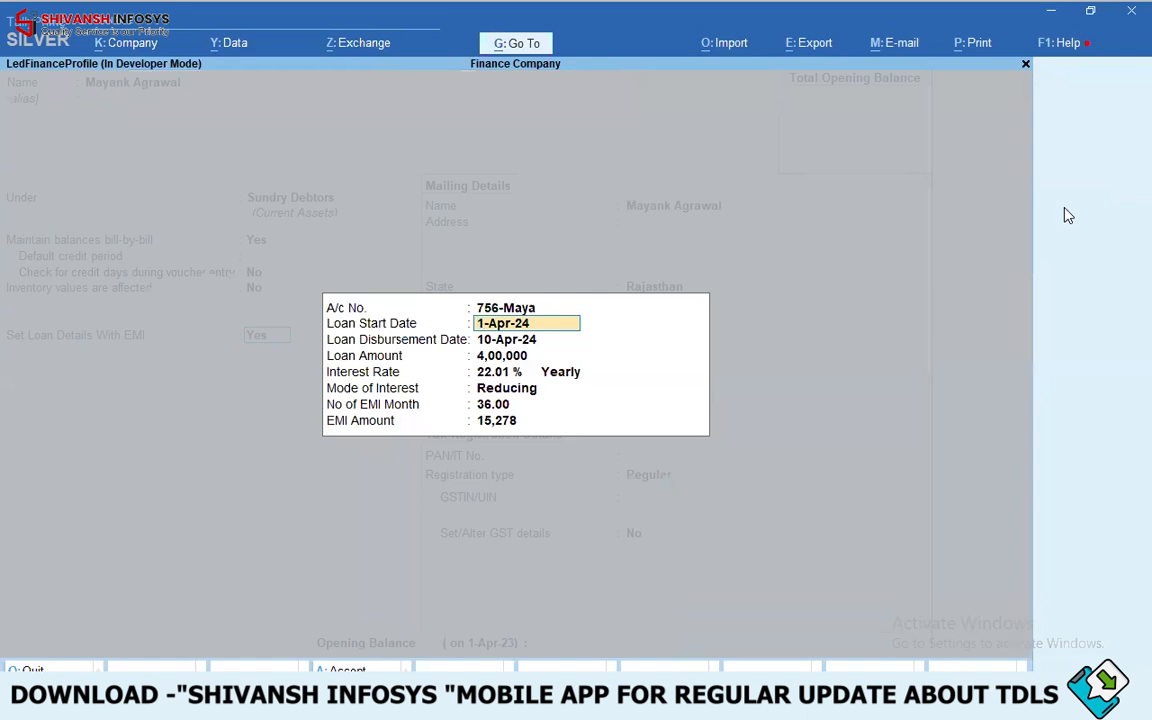
- Confirm the loan starting 1-Apr-24, disbursed 10-Apr-24, for 4,00,000 at 22.01 % Yearly with Reducing interest over 36 EMI months
key(Return)
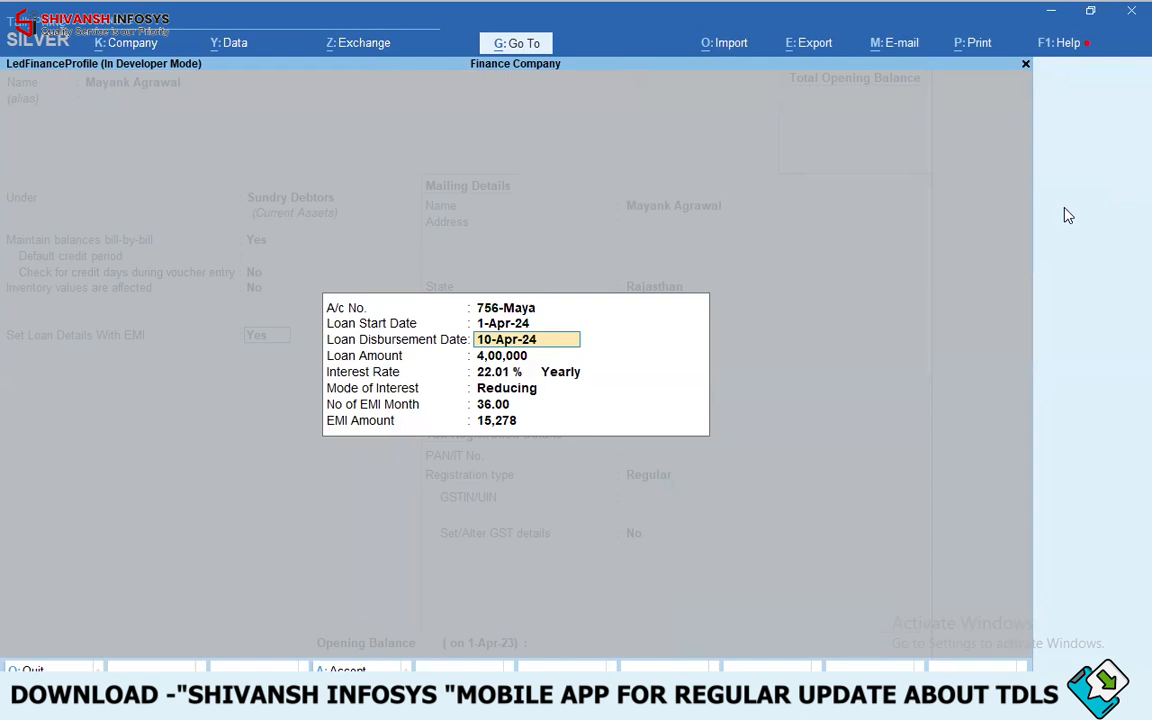
key(Up)
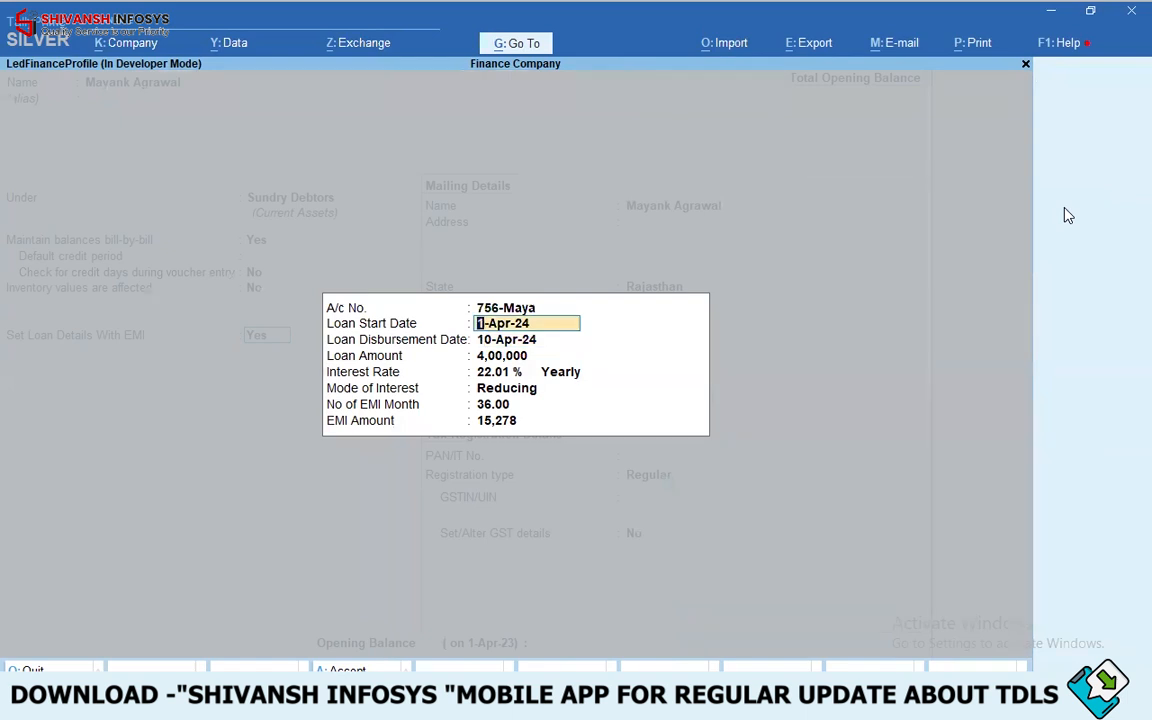
key(Return)
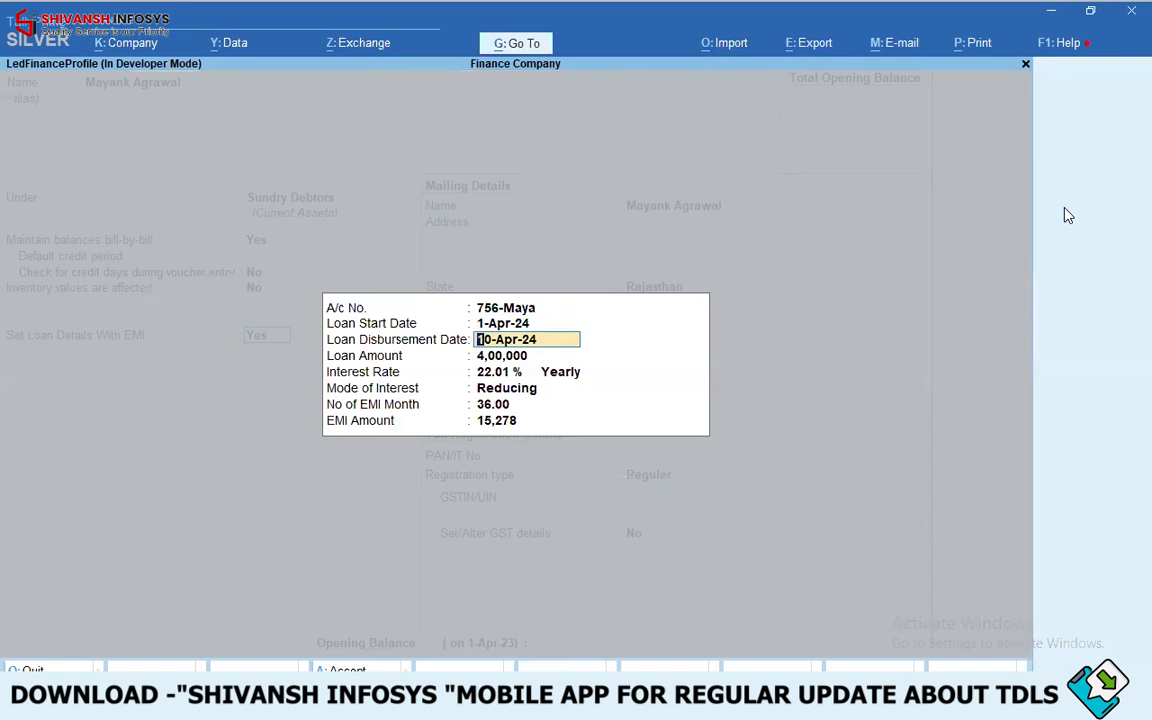
key(Return)
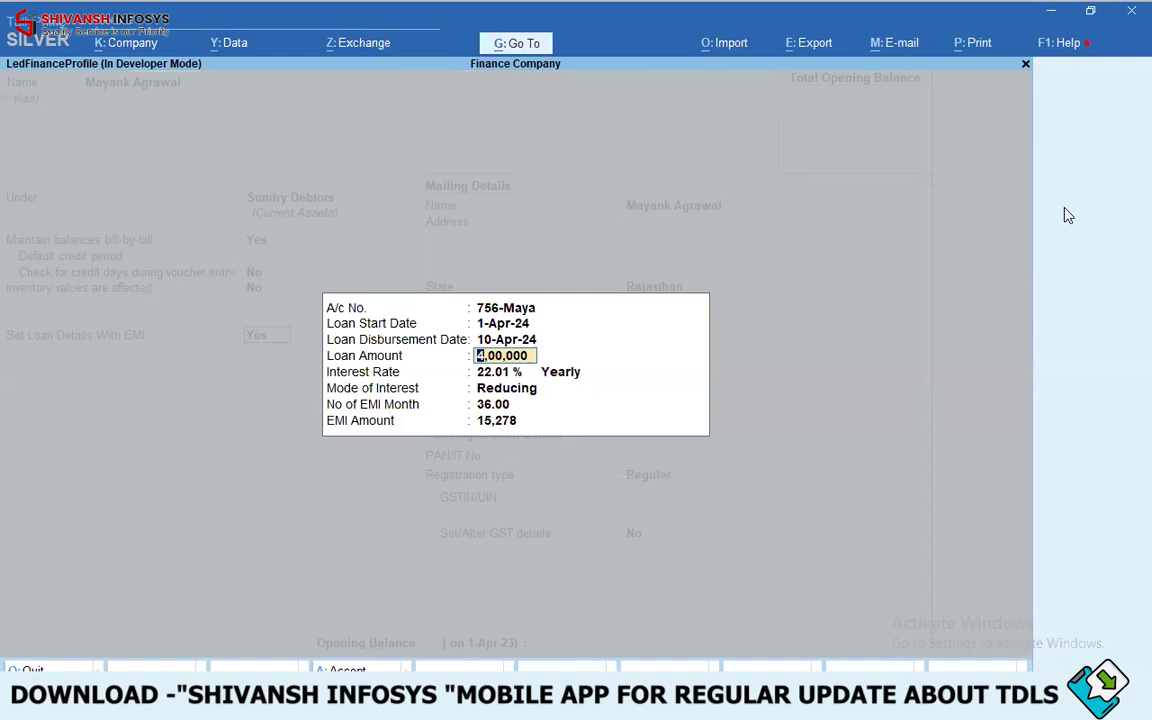
key(Return)
key(Return)
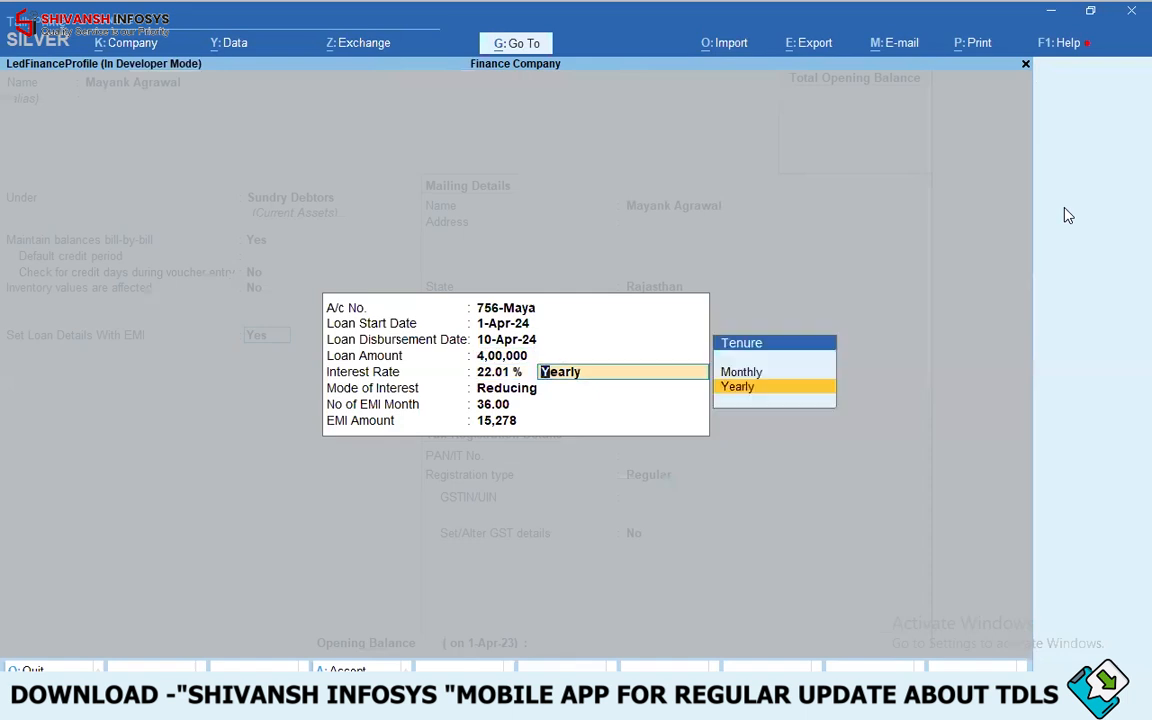
key(Return)
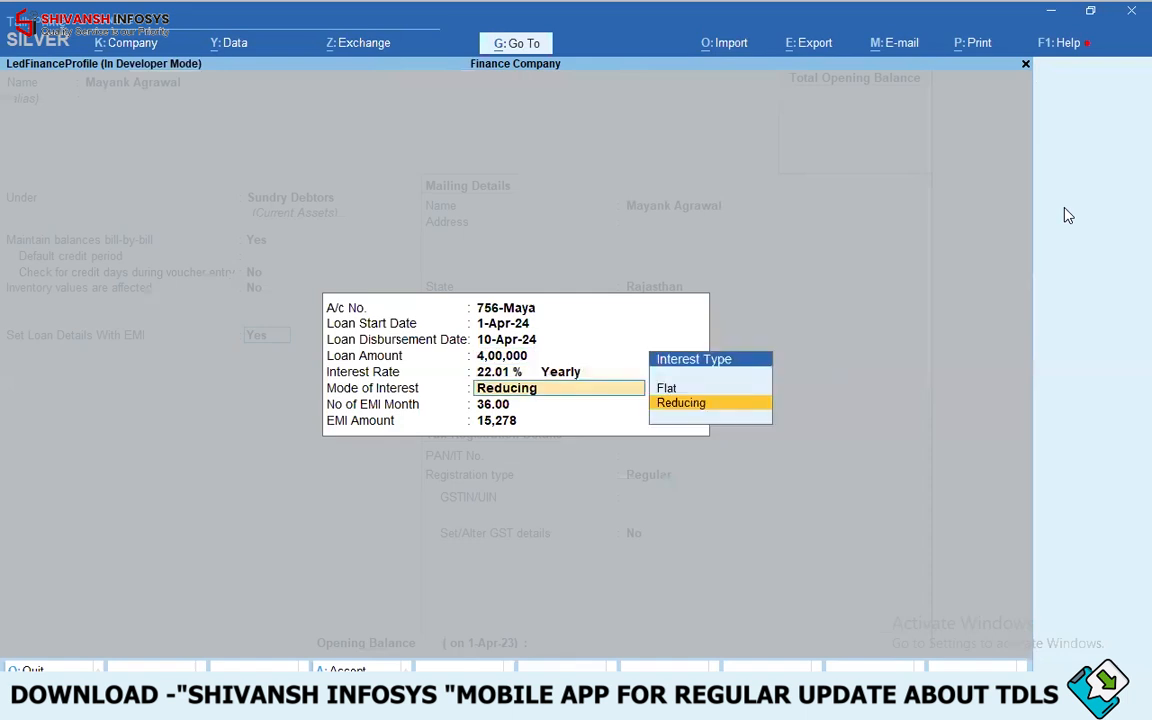
key(Return)
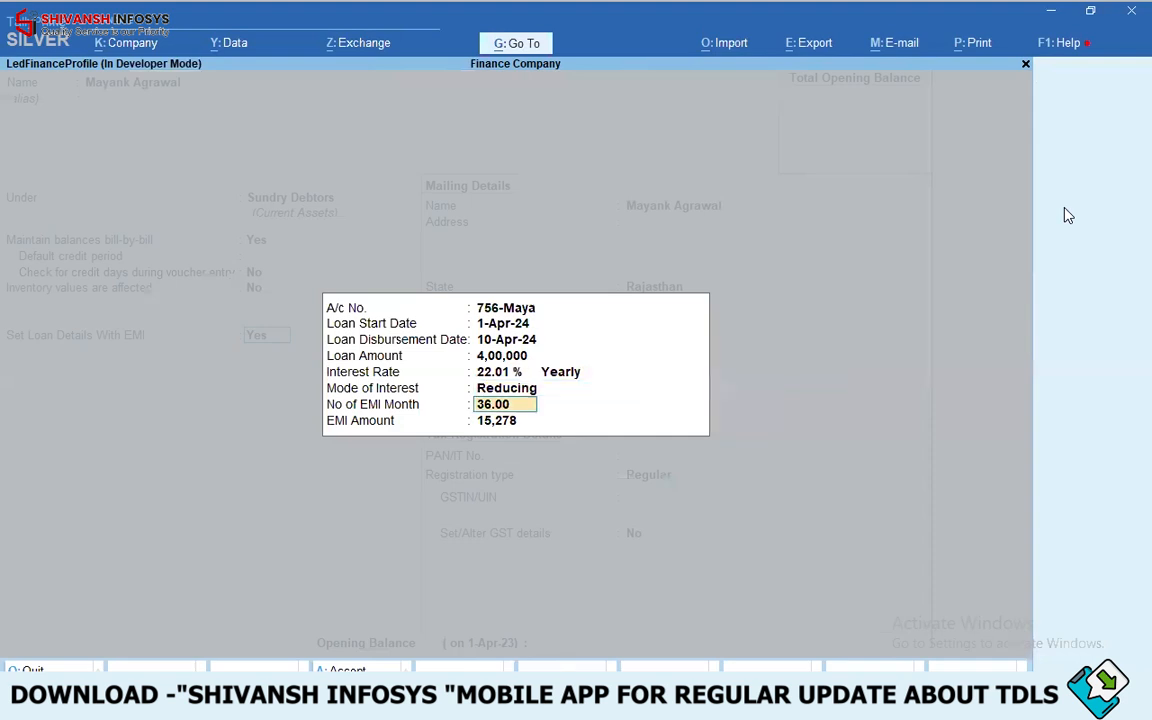
key(BackSpace)
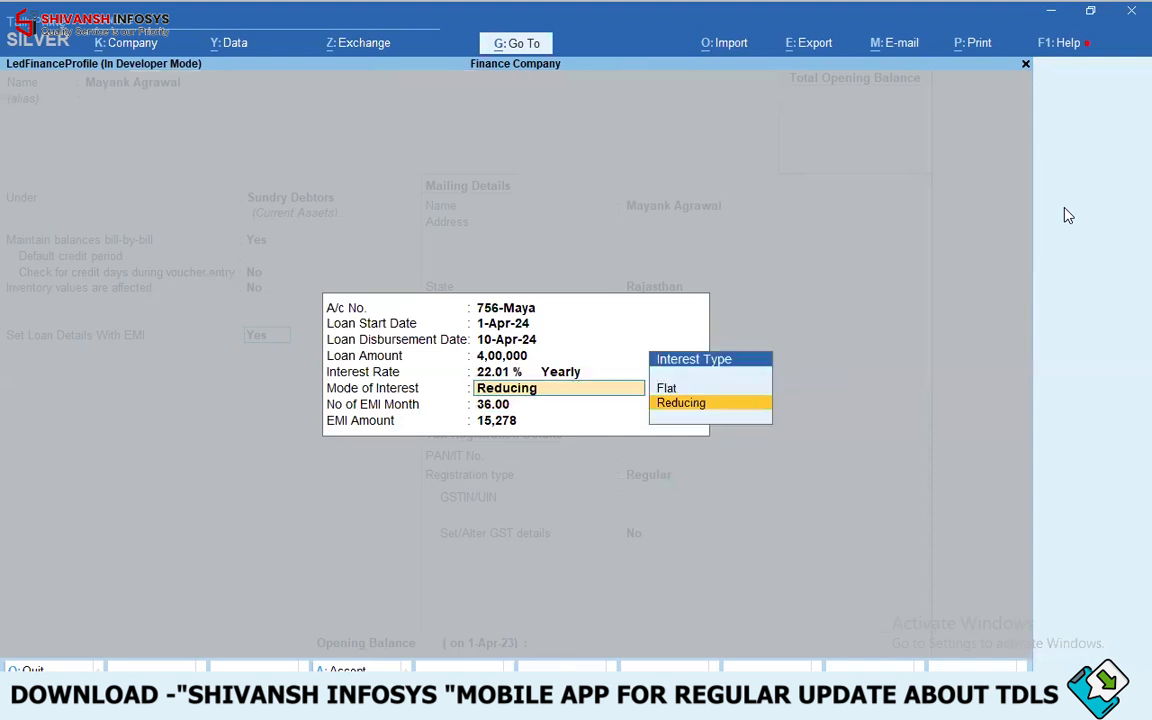
key(Return)
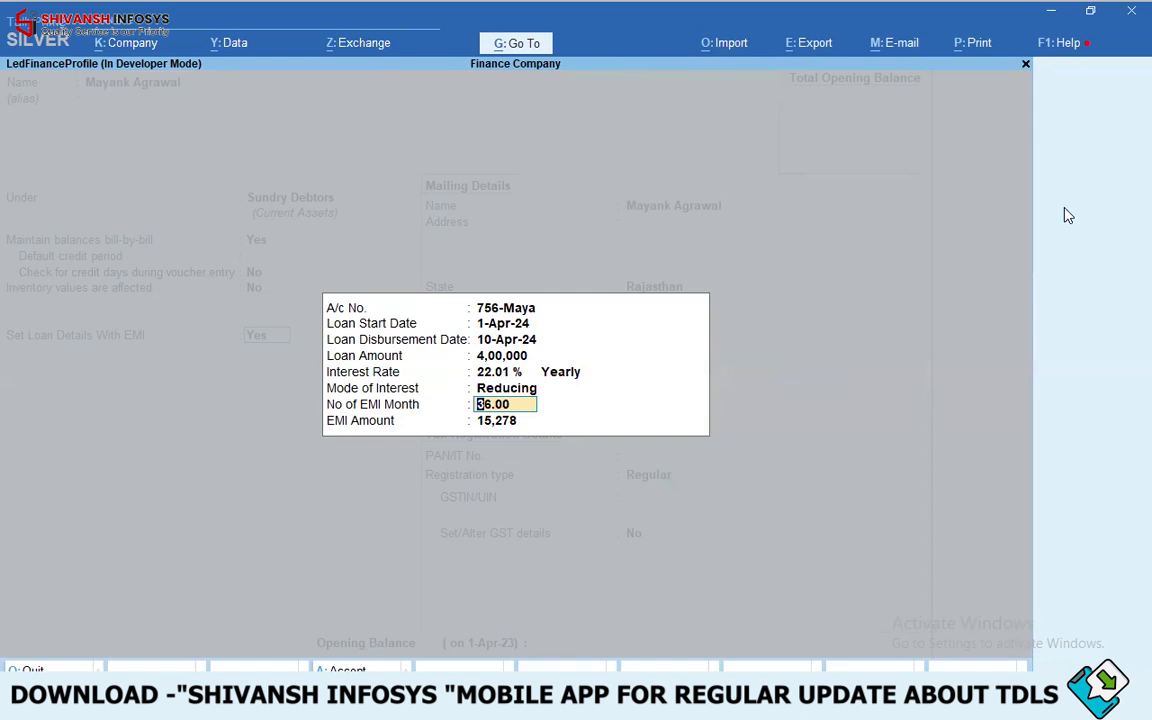
key(Return)
key(Return)
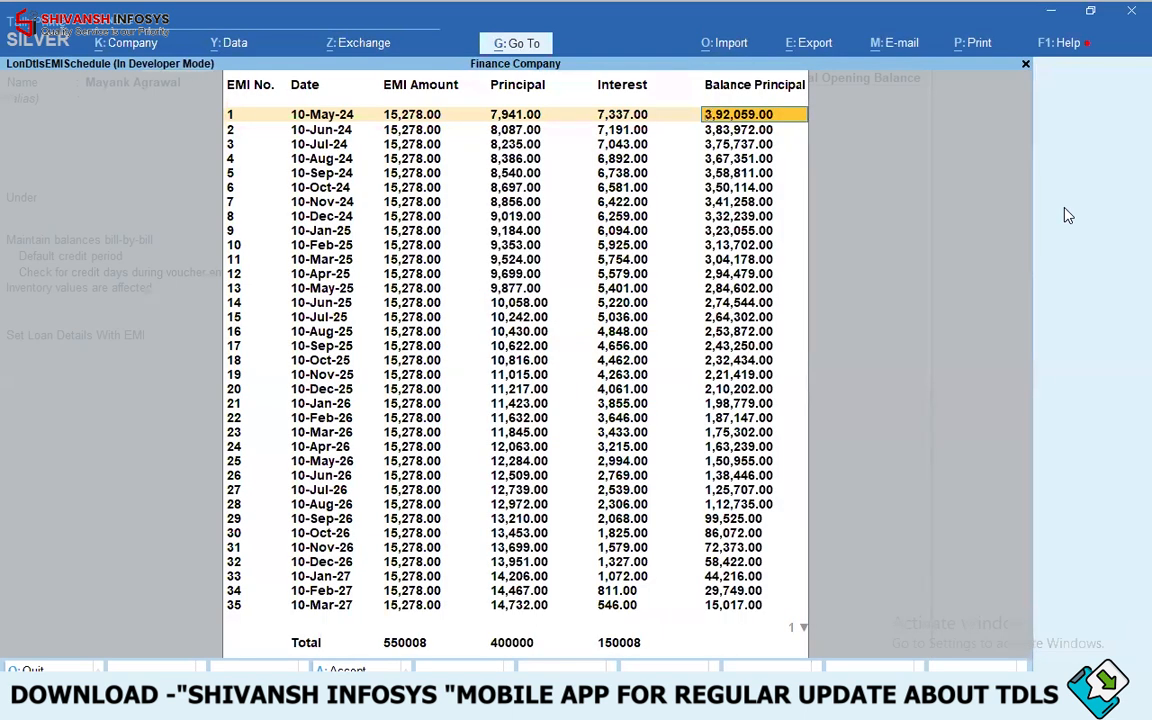
- Accept the full EMI schedule and confirm the loan disbursement entry with Kotak Bank as the ledger and Payment as the voucher type
key(End)
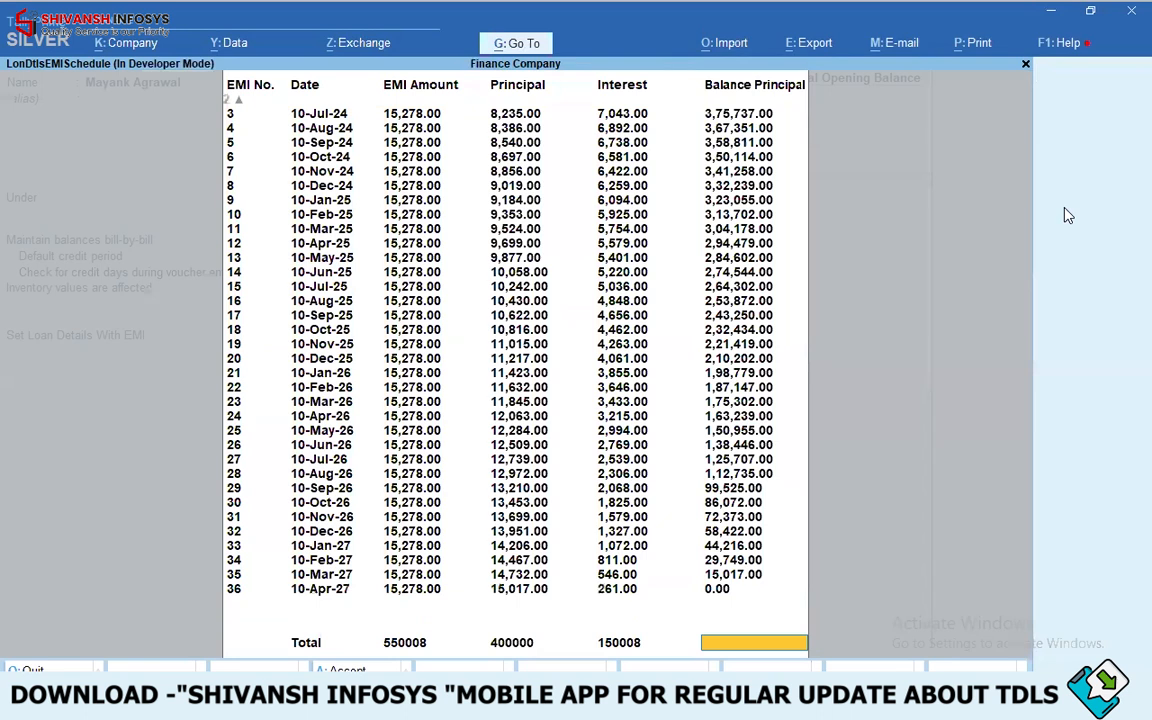
key(Return)
key(Return)
key(Return)
key(Return)
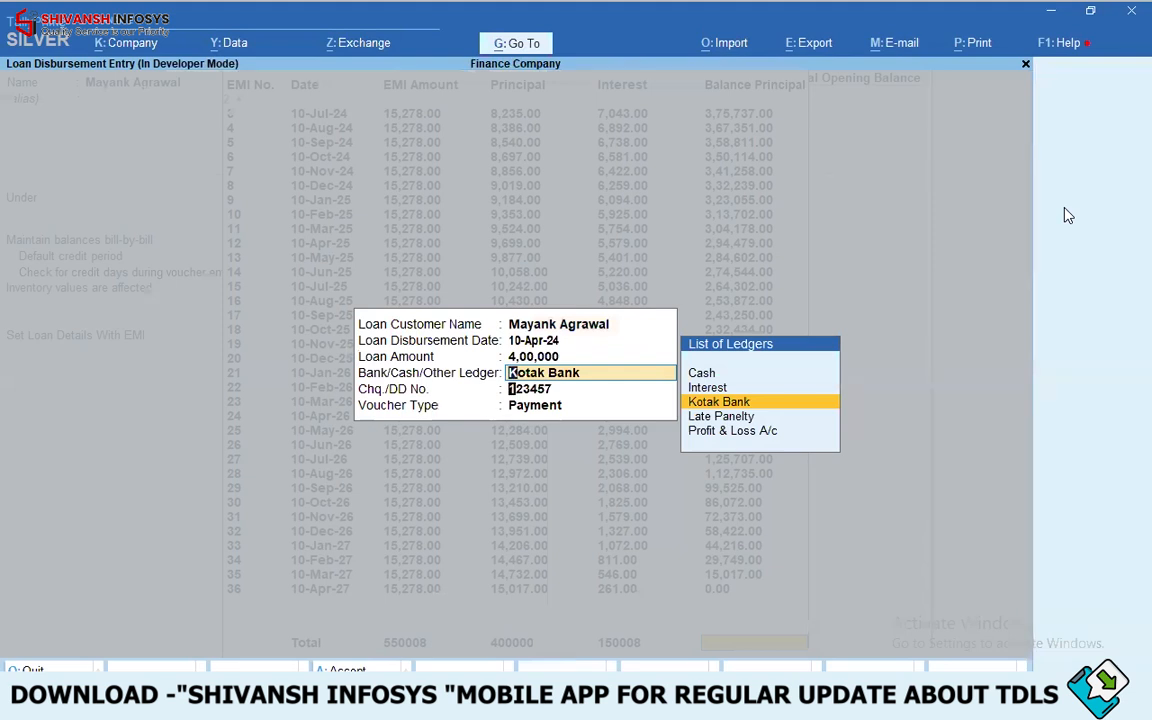
key(Return)
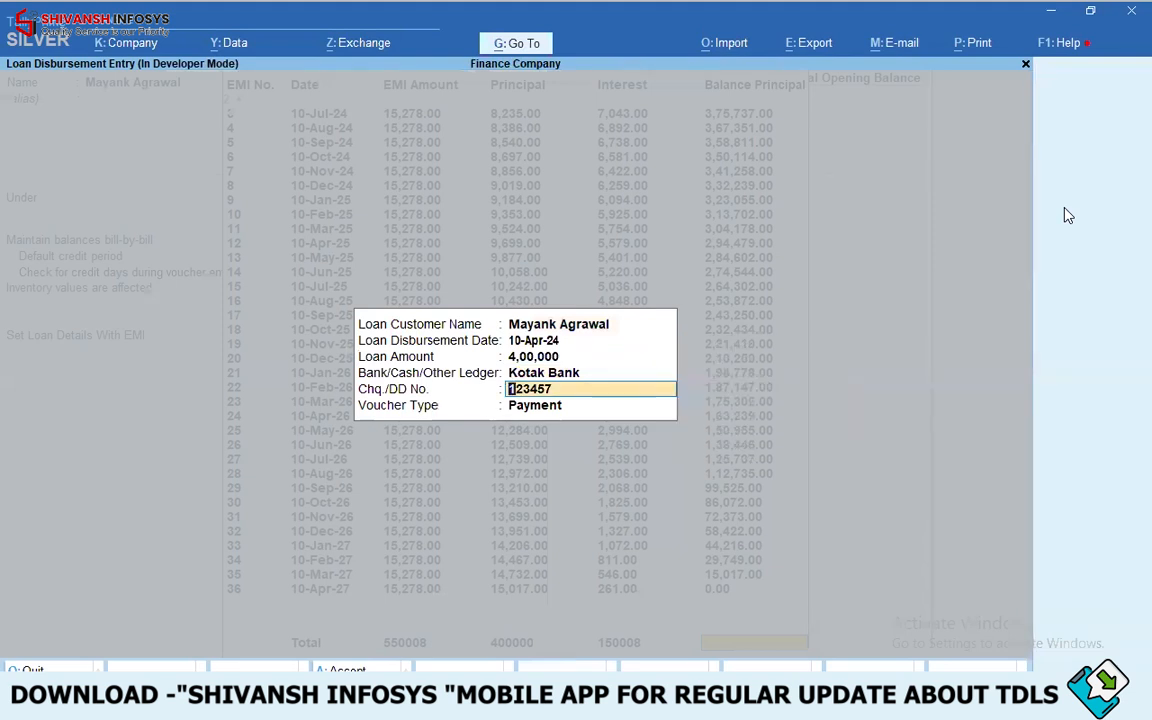
key(Return)
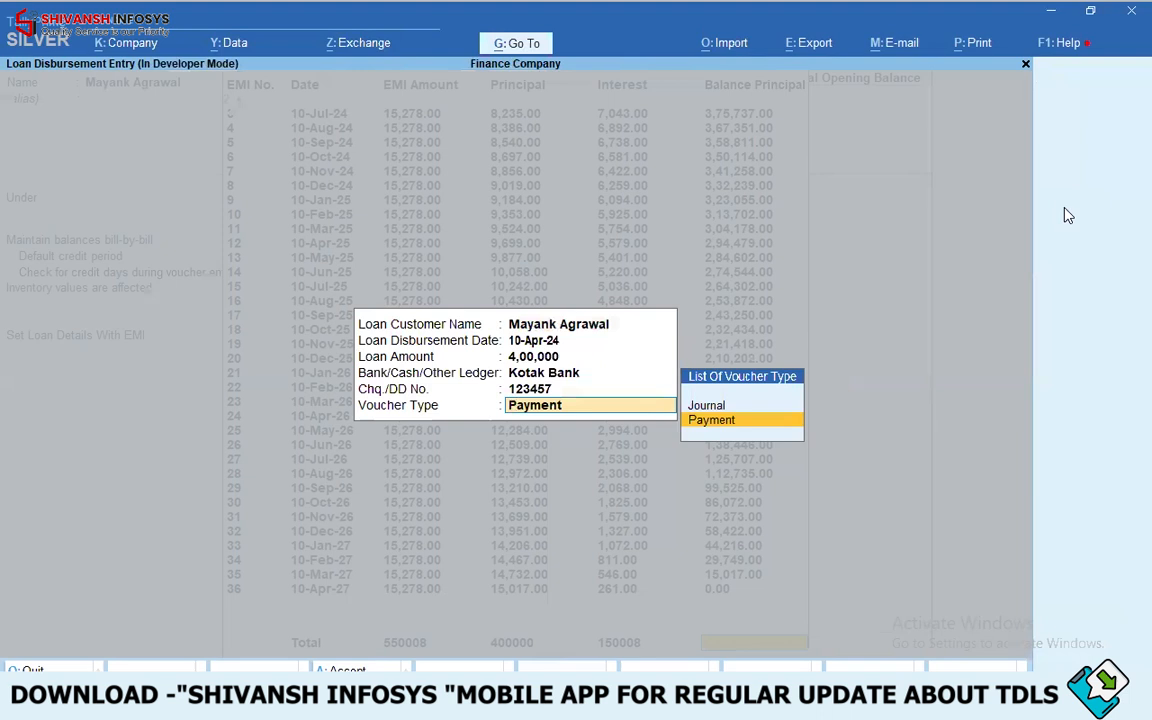
key(Return)
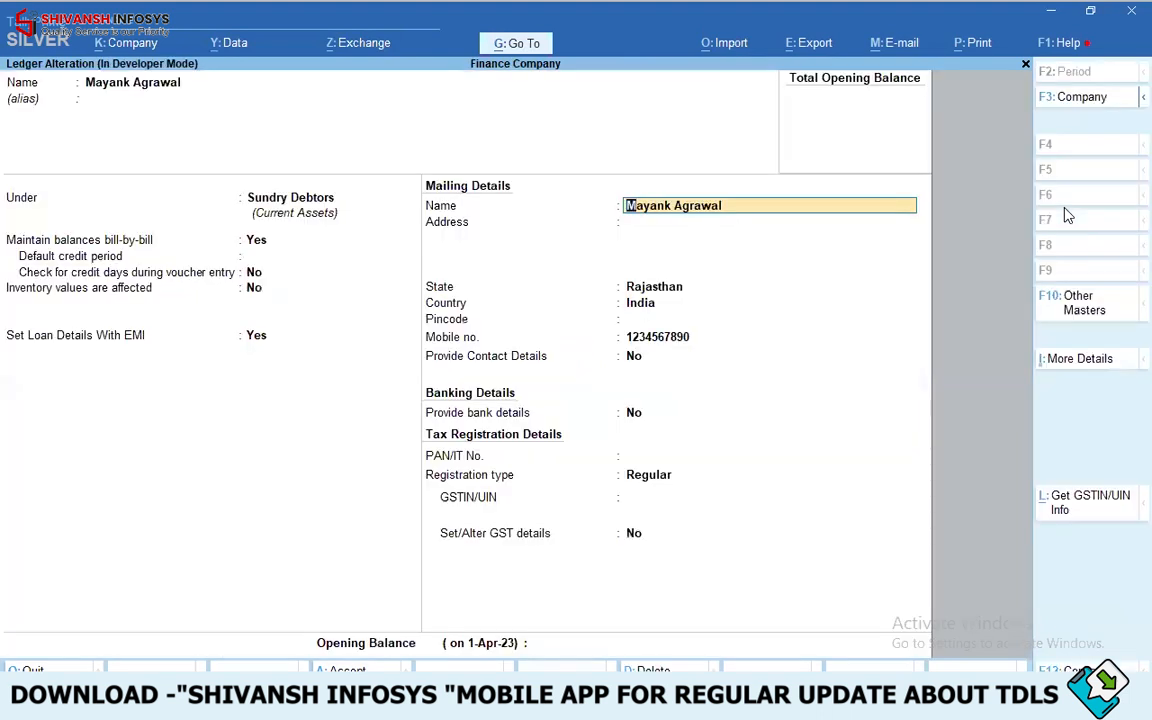
- Accept the remaining customer ledger details unchanged, save the ledger and post its loan disbursement entry
key(Return)
key(Return)
key(Return)
key(Return)
key(Return)
key(Return)
key(Return)
key(Return)
key(Return)
key(Return)
key(Return)
key(Return)
key(Return)
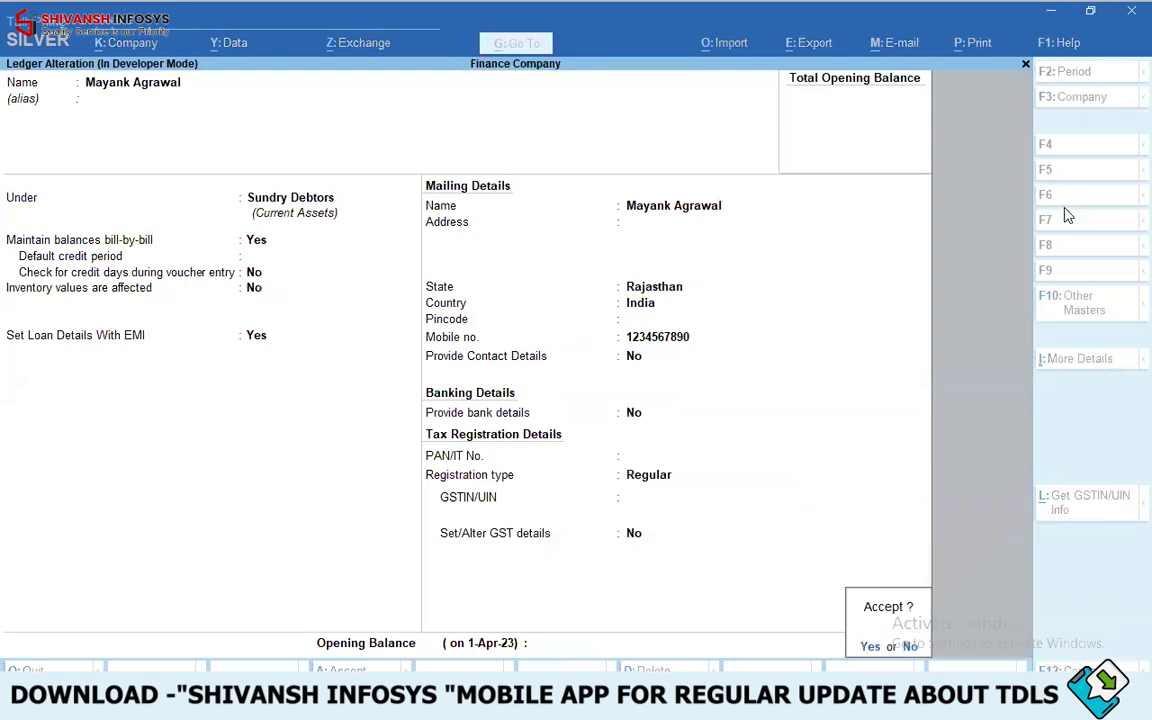
key(Return)
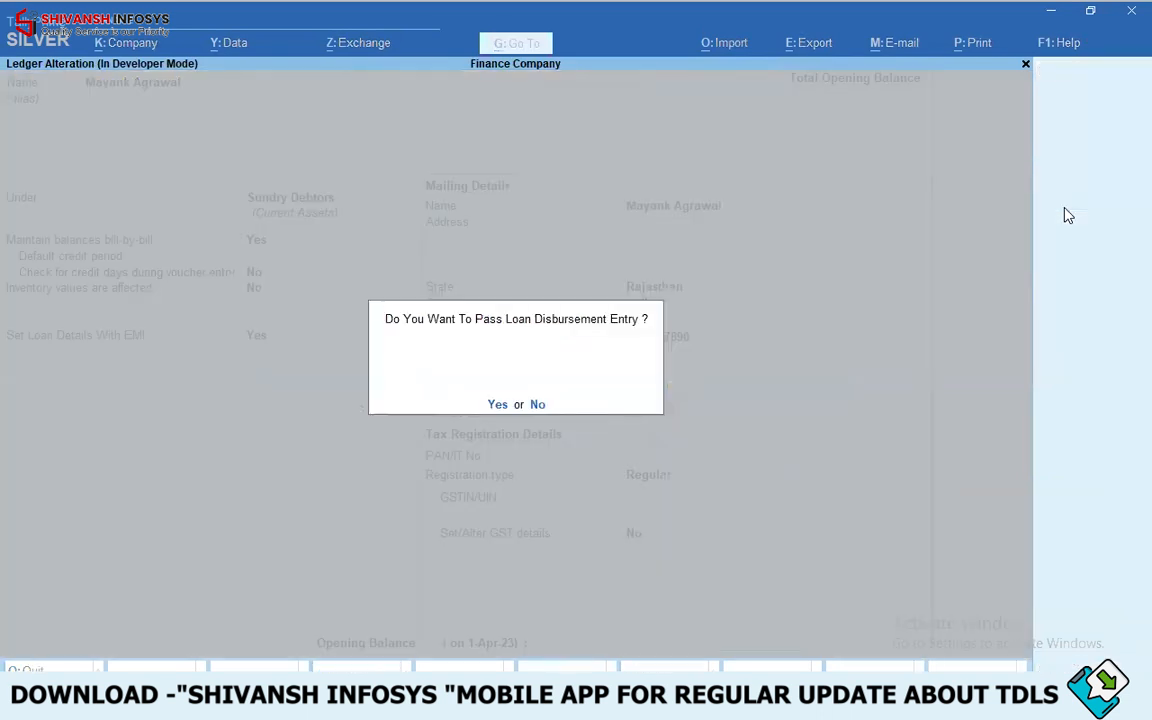
key(Return)
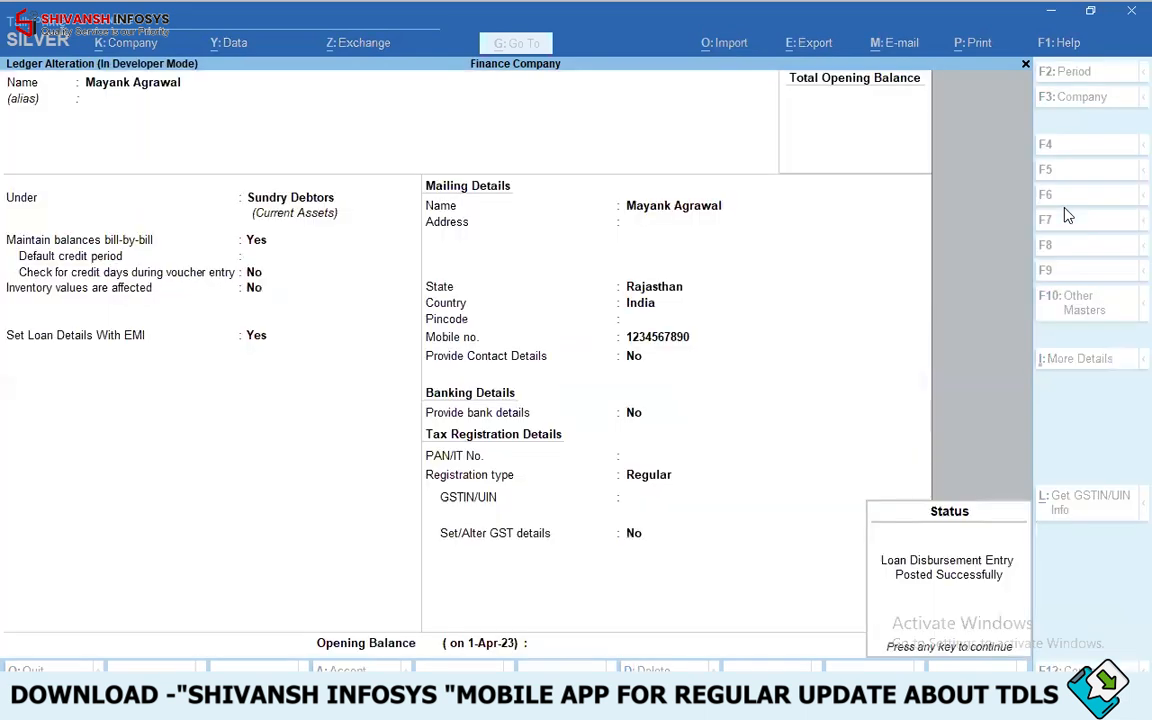
- Open the customer ledger listed just below Cash for alteration and set Set Loan Details With EMI to Yes
key(Up)
key(Up)
key(Up)
key(Up)
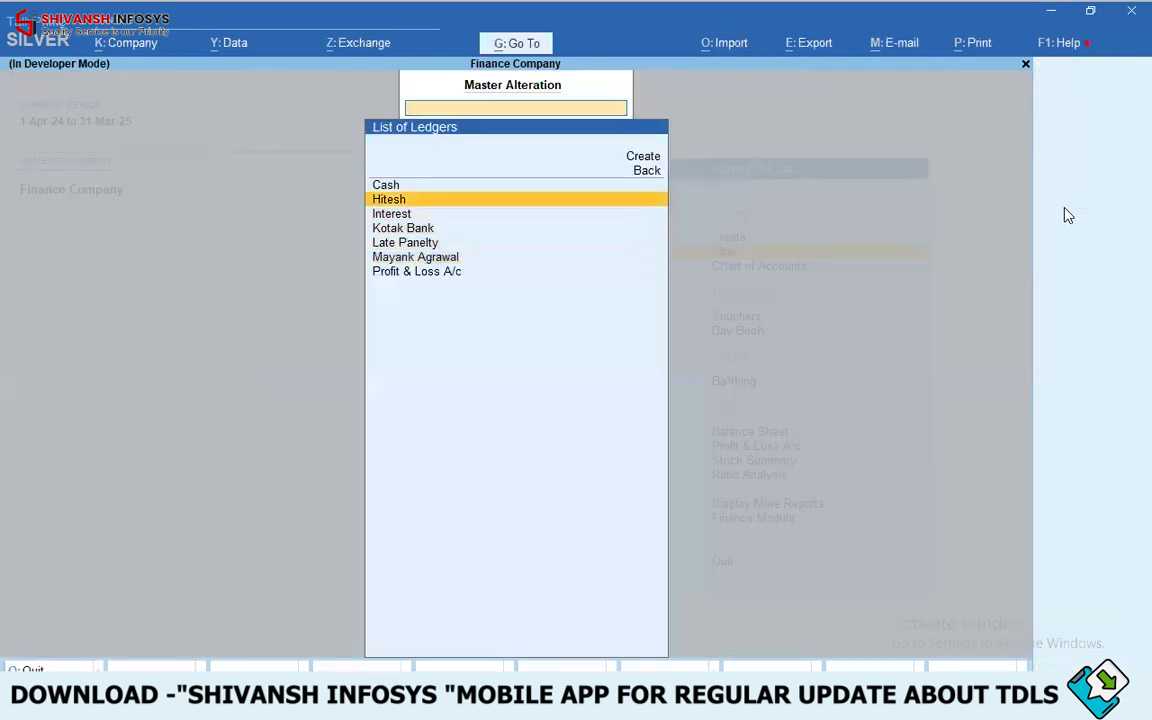
key(Return)
key(Return)
key(Return)
key(Return)
key(Return)
key(Return)
key(Return)
key(Return)
key(y)
- Confirm the loan starting and disbursed 1-Apr-24 for 2,00,000 at 12.00 % Yearly with Flat interest over 24 EMI months
key(Return)
key(Return)
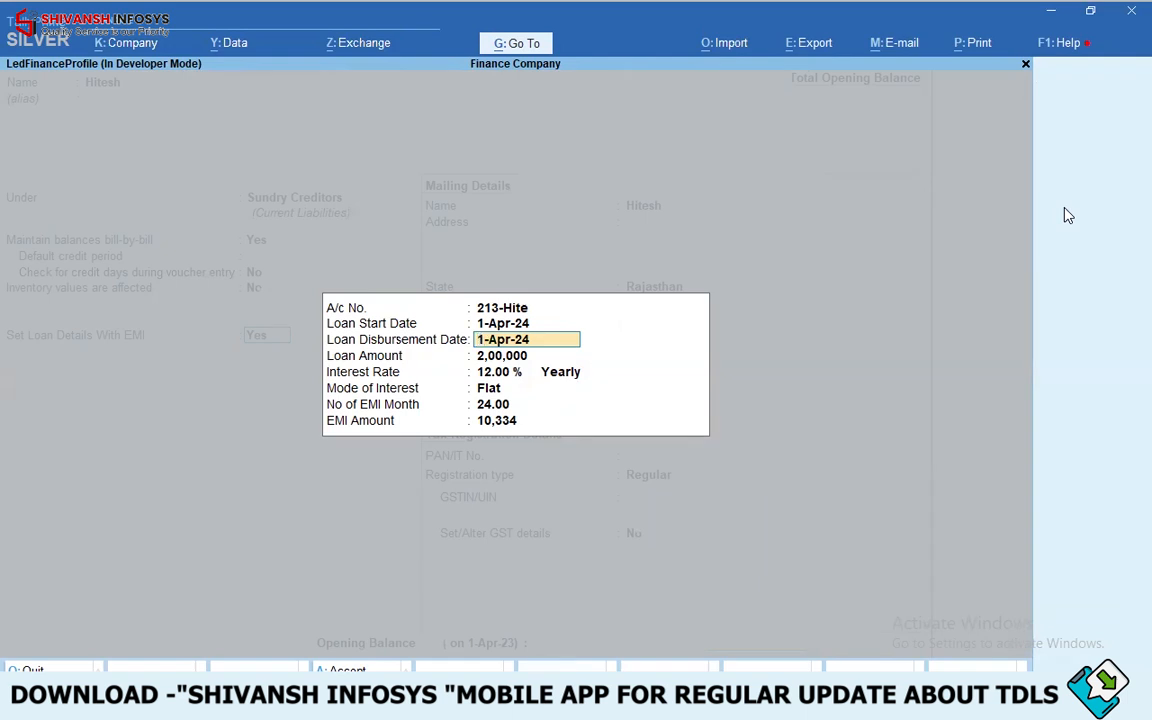
key(Return)
key(Return)
key(Return)
key(Return)
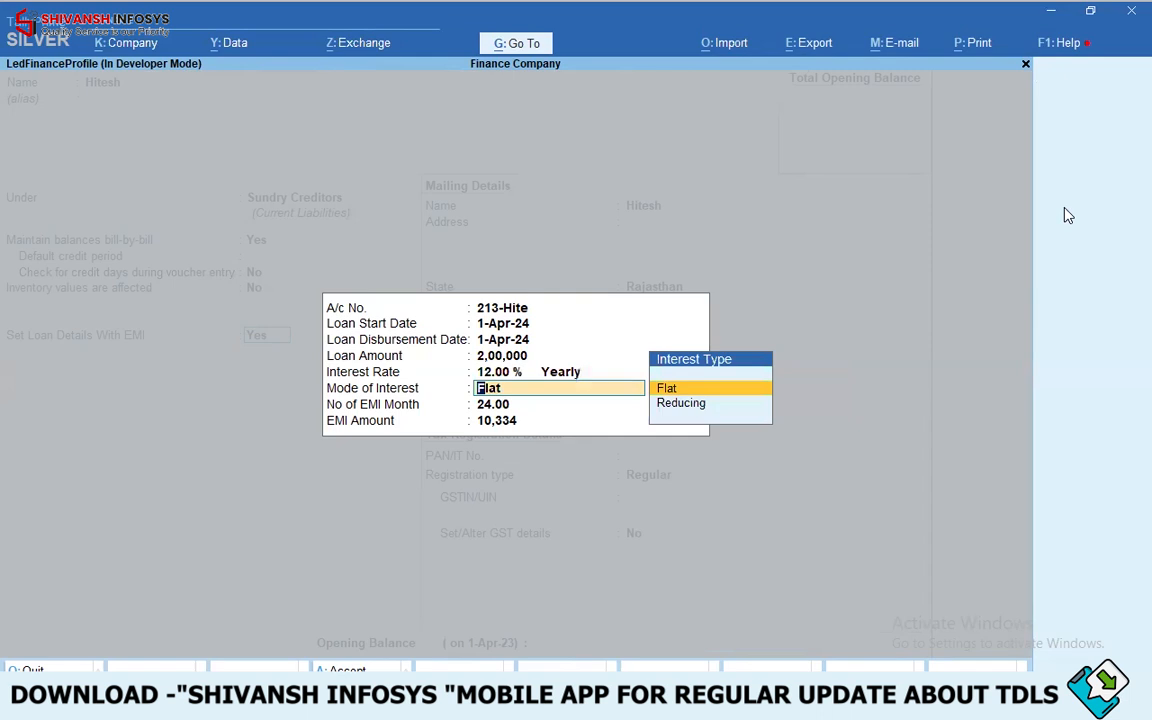
key(Return)
key(Return)
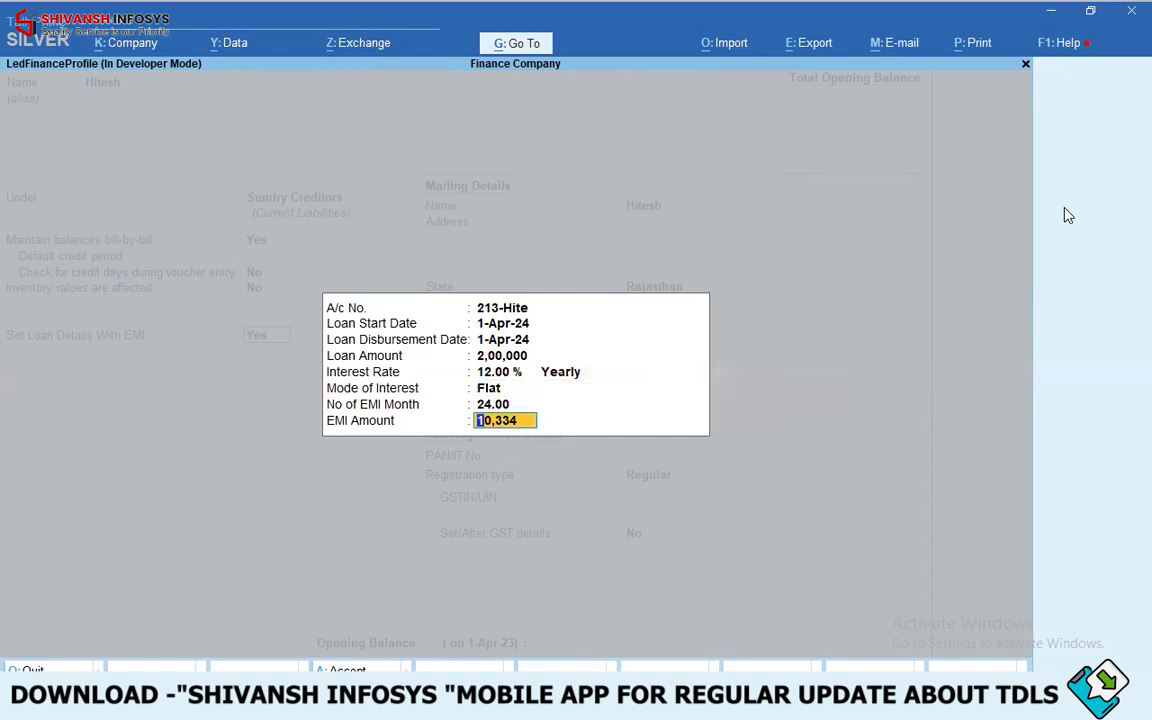
- Try an interest rate of 24 % in the loan details
key(BackSpace)
key(BackSpace)
key(BackSpace)
key(BackSpace)
text(24)
key(Return)
key(BackSpace)
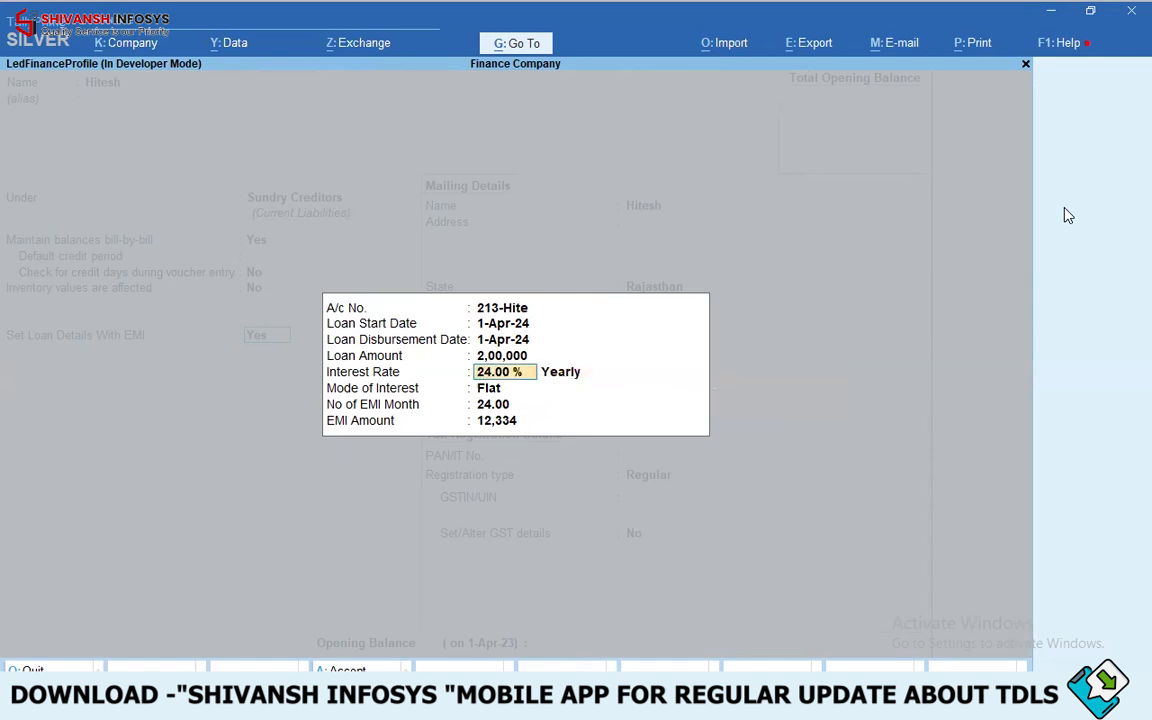
- Set the loan's interest rate to 12 % and confirm the remaining loan details through to the EMI schedule
text(12)
key(Return)
key(Return)
key(Return)
key(Return)
key(Return)
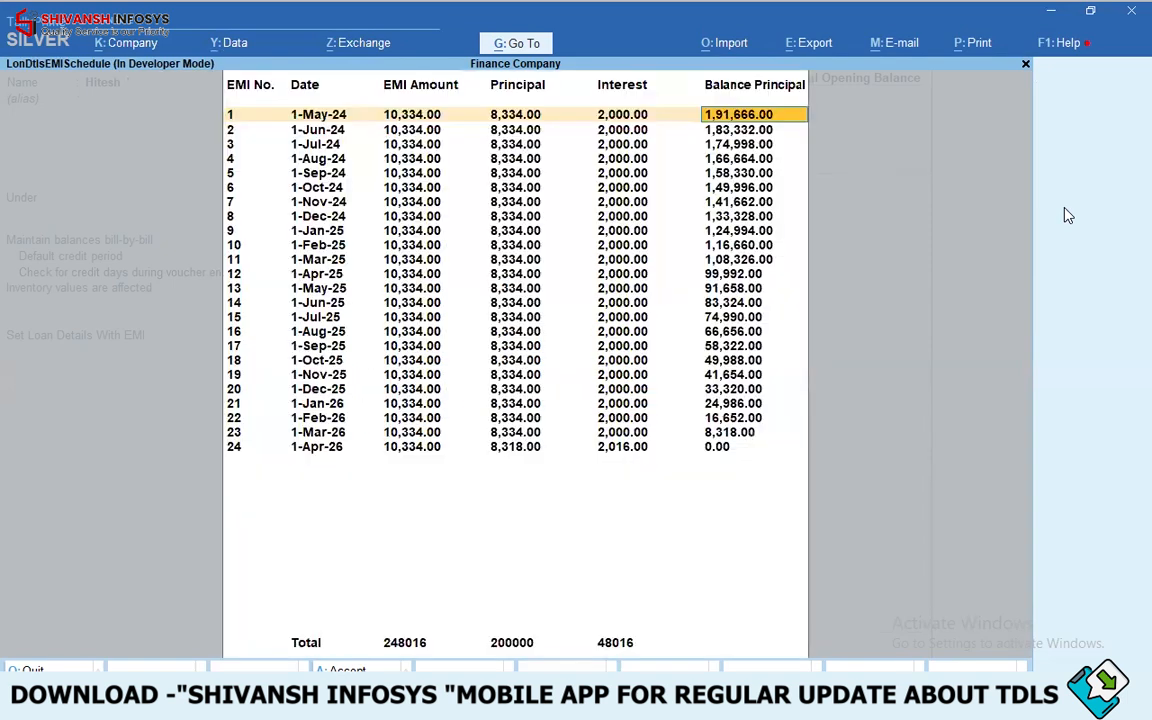
- Accept the EMI schedule, keep Kotak Bank as the disbursement ledger and change the last digit of the Chq./DD No. to 6
key(Return)
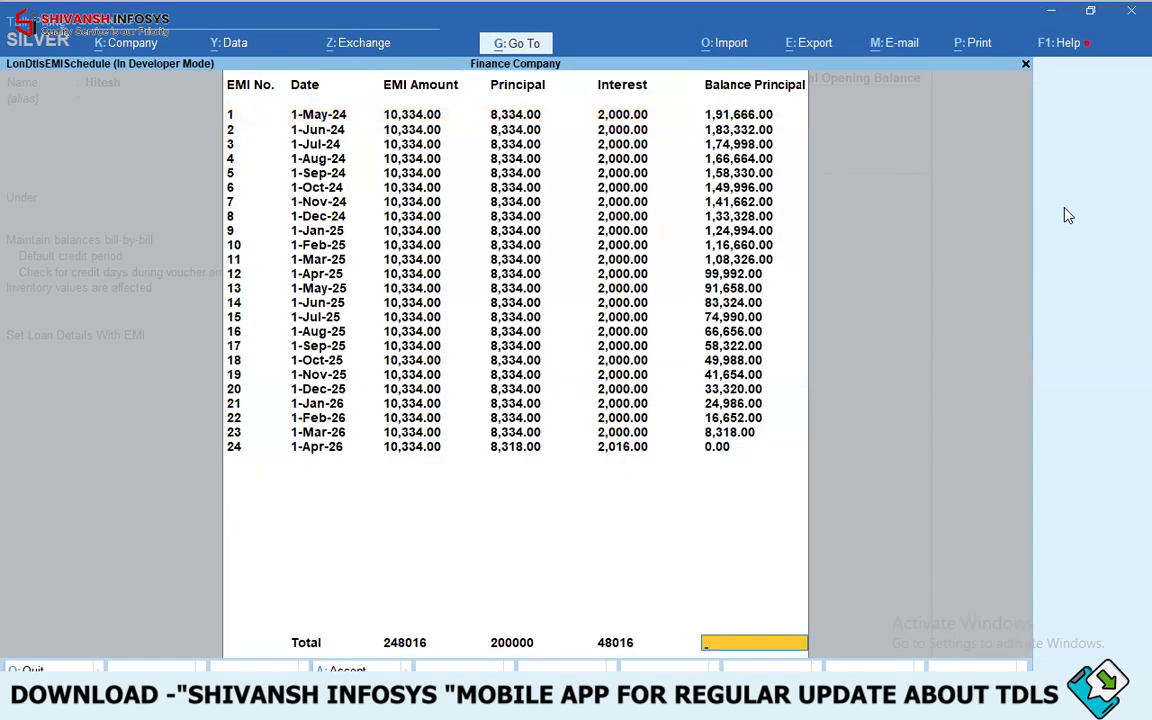
key(Return)
key(Return)
key(Return)
key(Return)
key(Return)
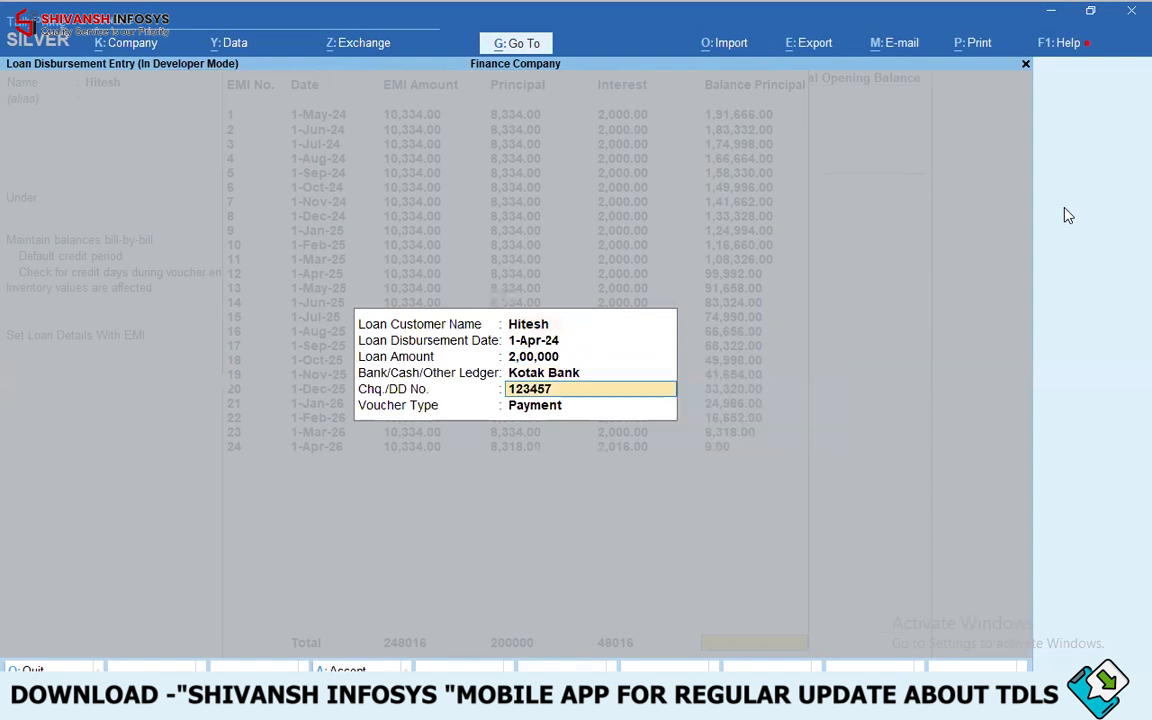
key(BackSpace)
text(6)
key(Return)
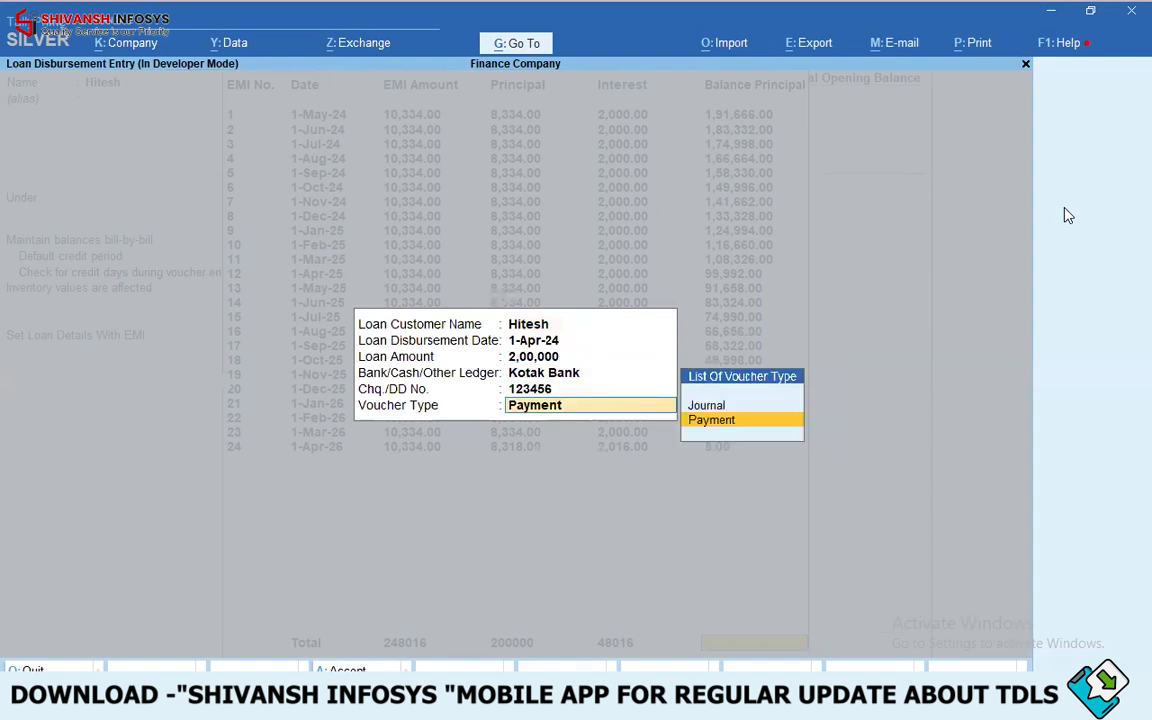
- Confirm Payment as the voucher type, save the customer ledger and post its loan disbursement entry
key(Return)
key(Return)
key(Return)
key(Return)
key(Return)
key(Return)
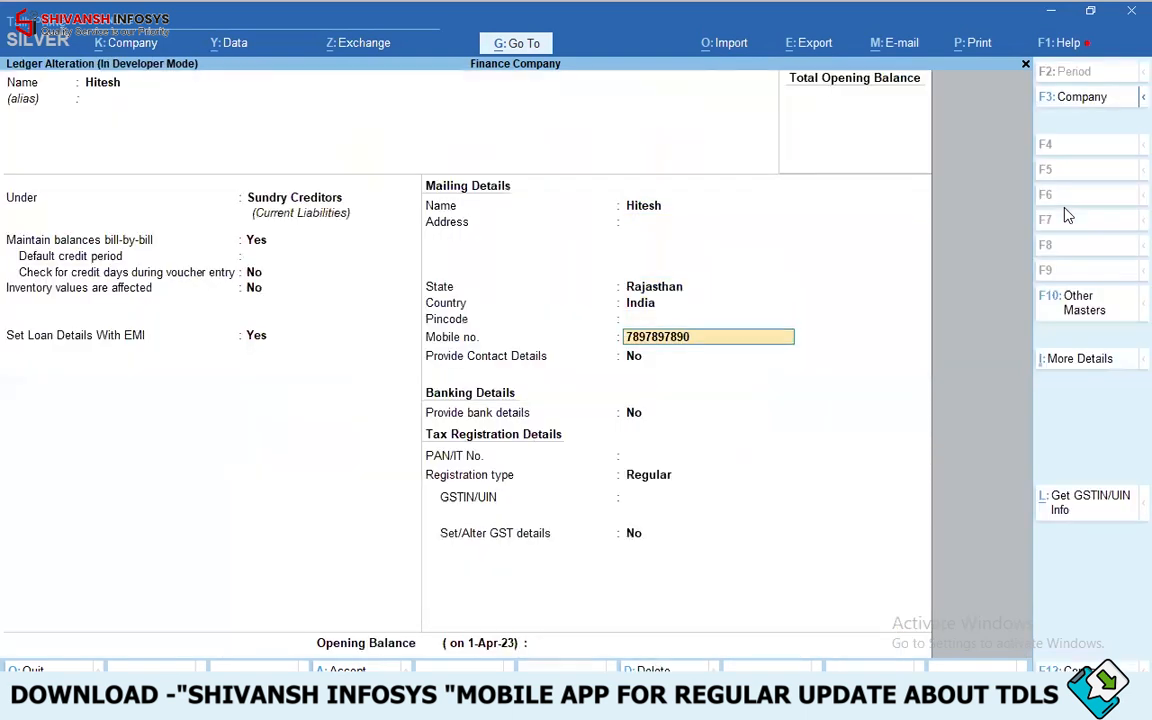
key(ctrl+a)
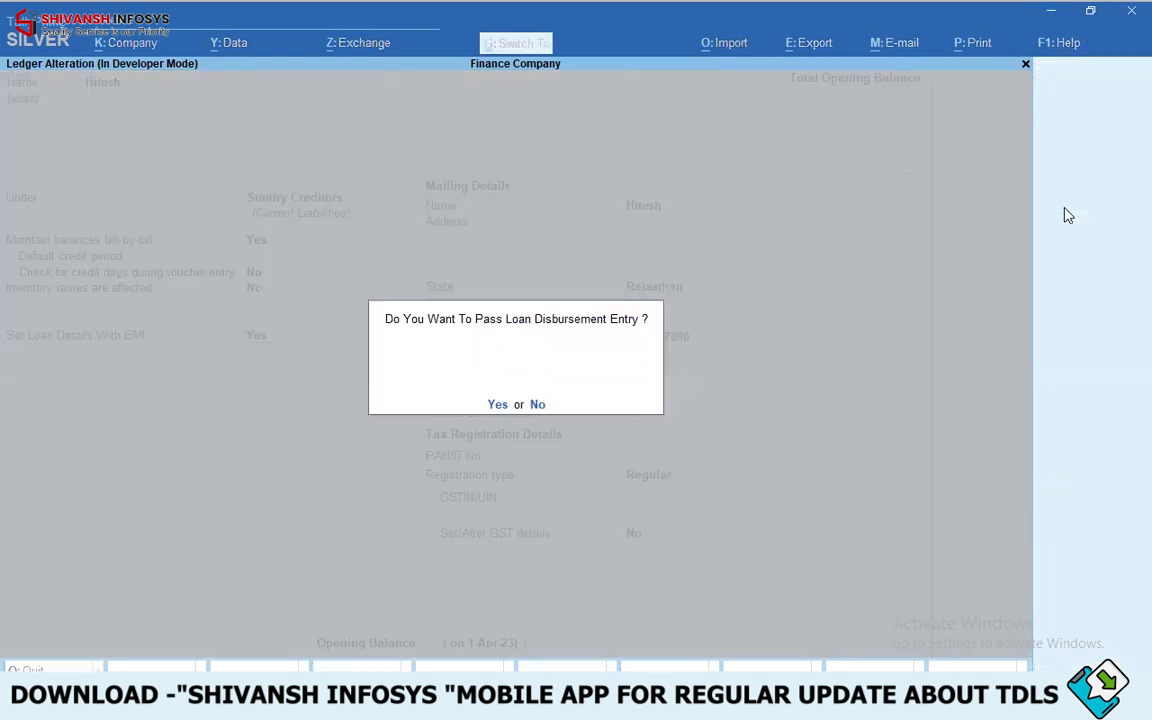
key(y)
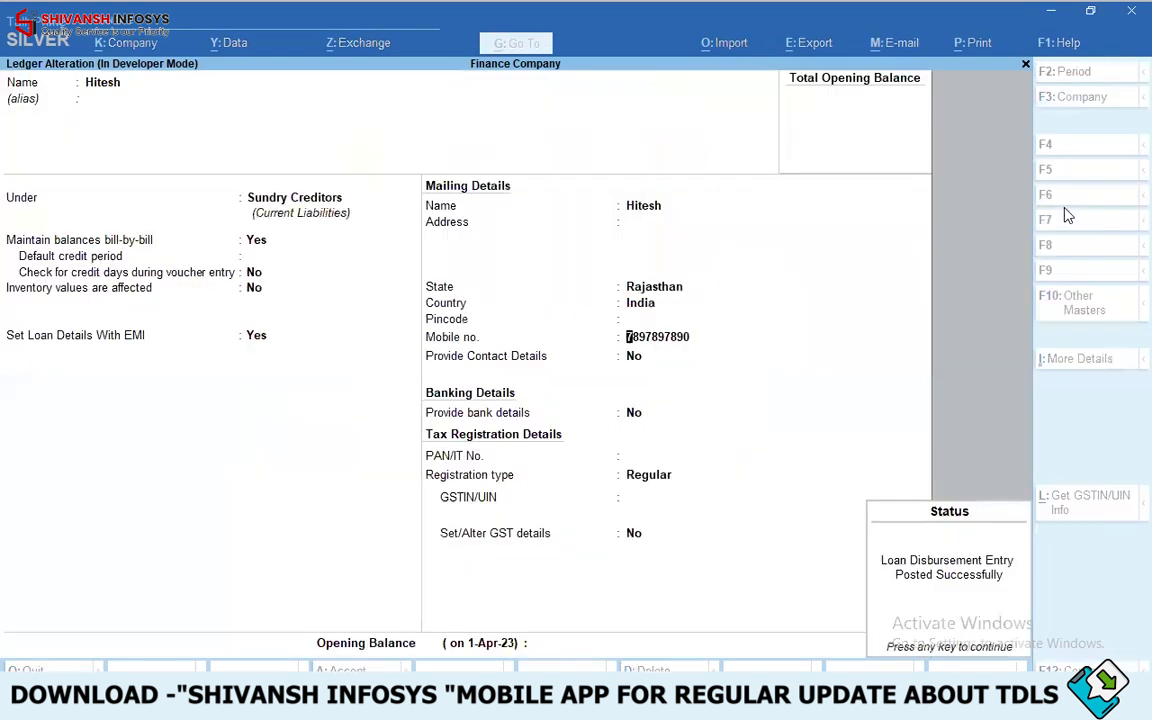
key(Escape)
key(Escape)
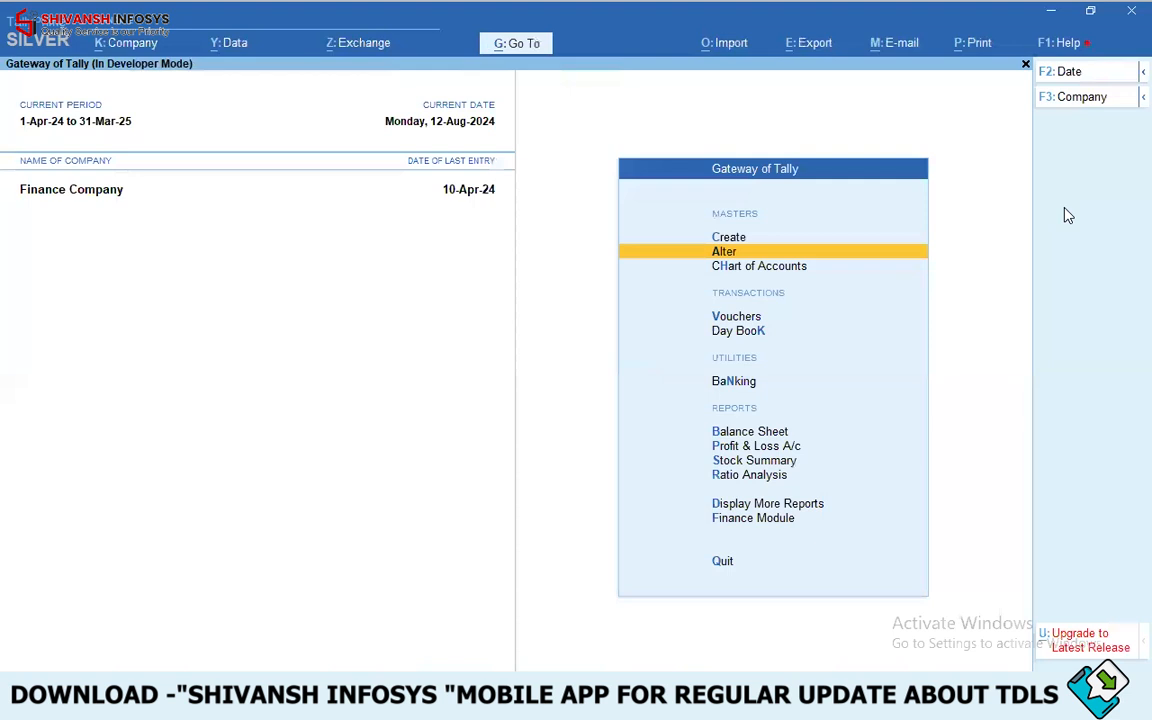
- Save the customer ledger listed just below Late Panelty again without passing a loan disbursement entry, and return to the Gateway of Tally
key(Return)
key(Down)
key(Return)
key(Down)
key(Down)
key(Down)
key(Down)
key(Down)
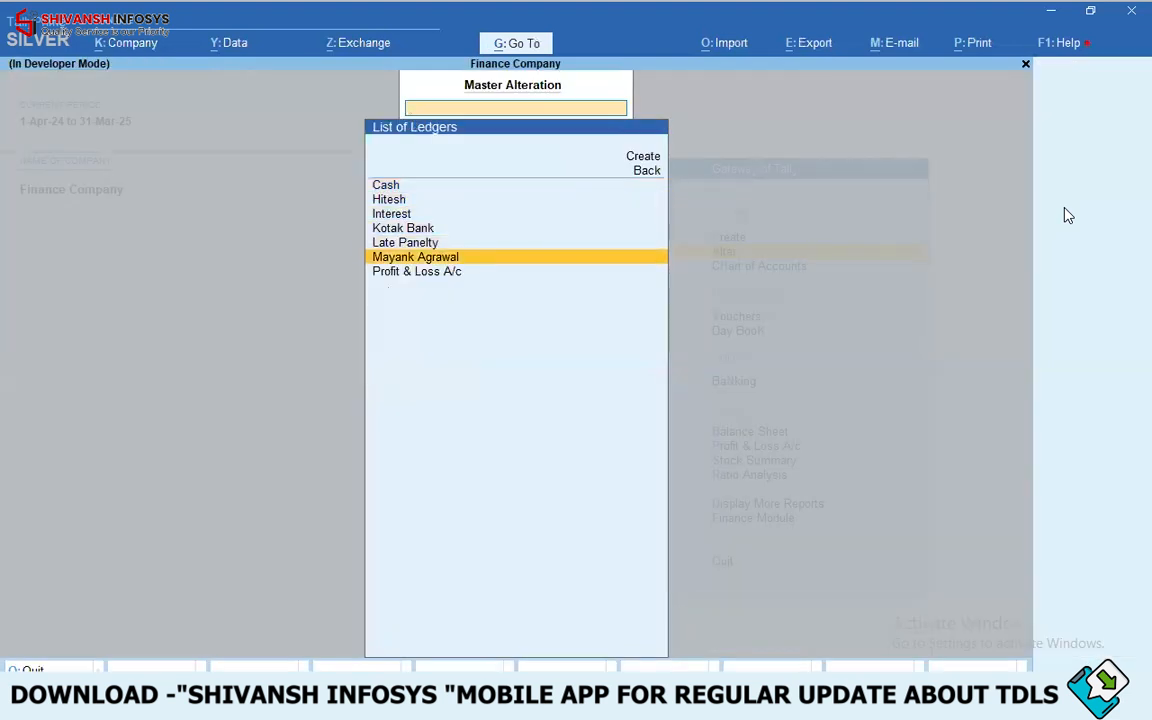
key(Return)
key(ctrl+a)
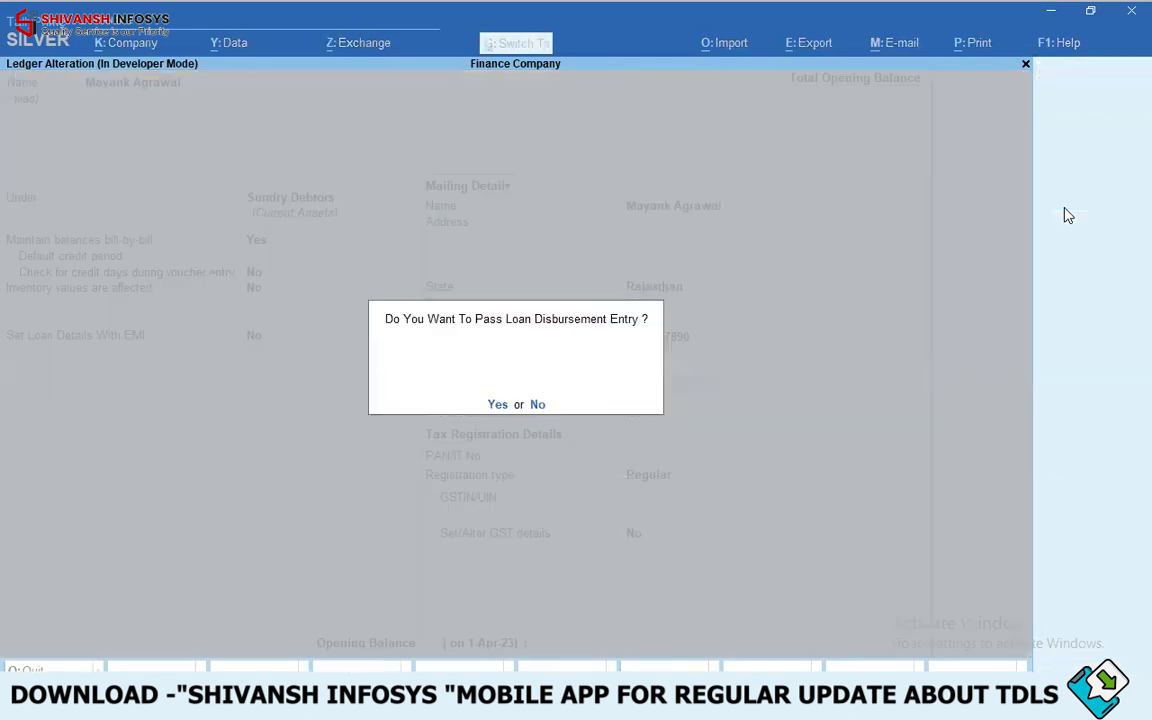
key(n)
key(Escape)
key(Escape)
key(Escape)
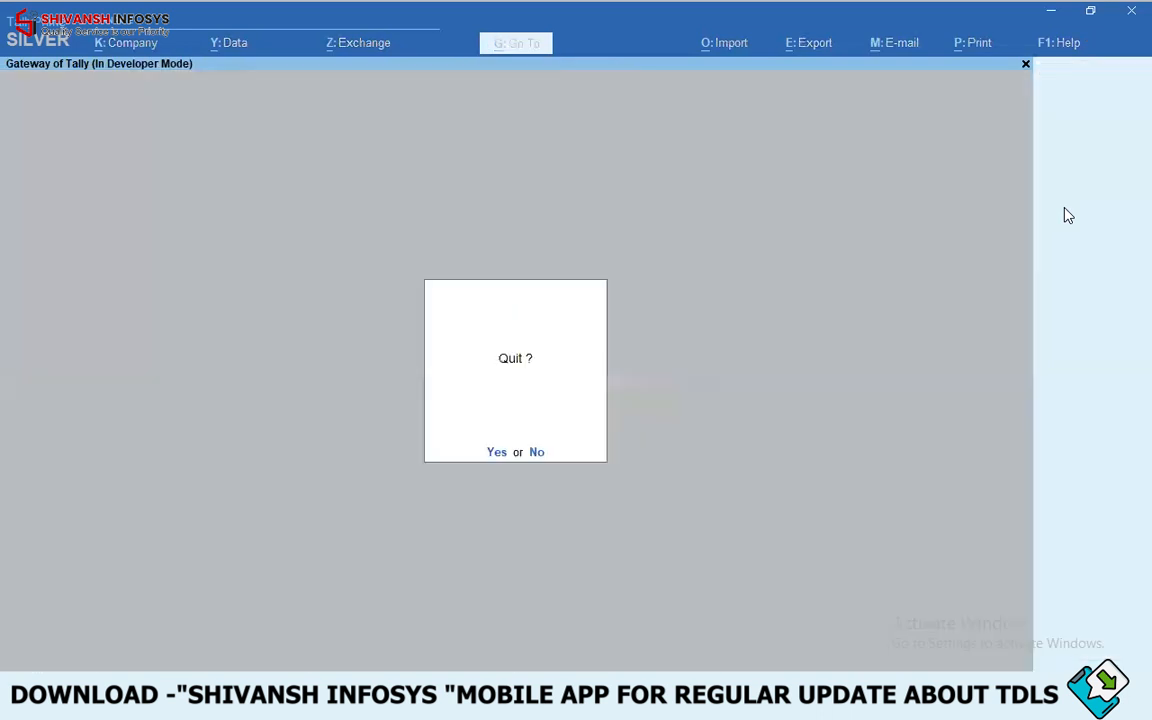
key(n)
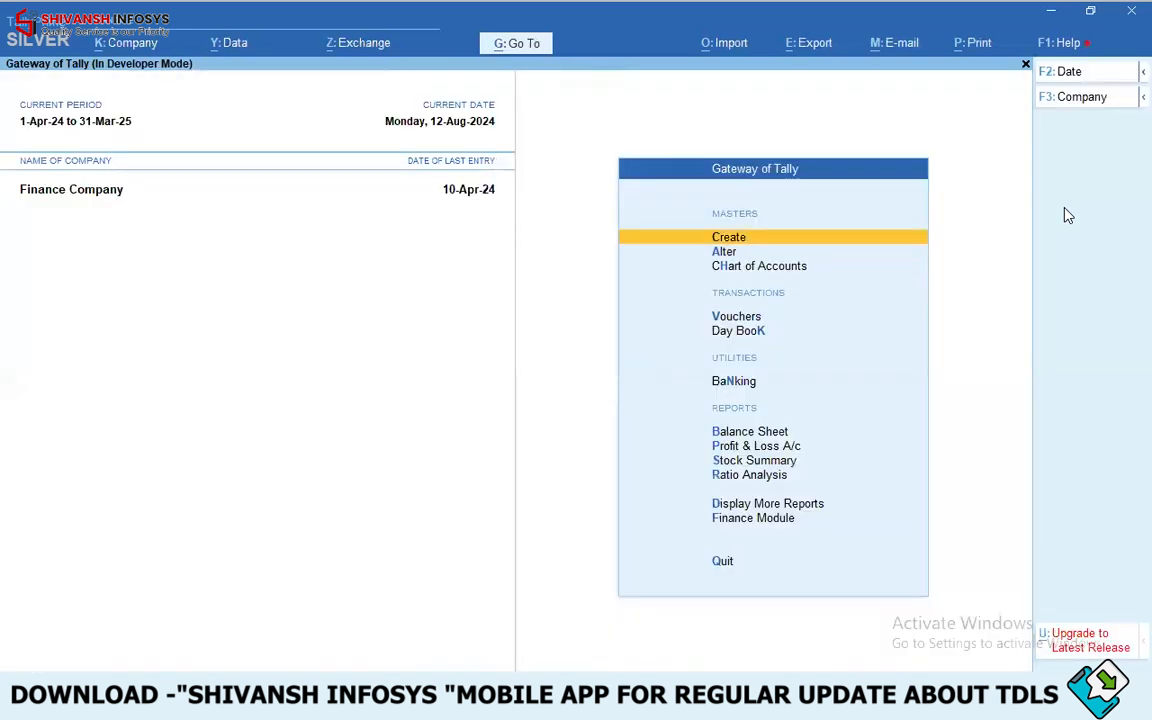
- Display the Day Book from 1-Apr-24 and examine the EMI references in the payment voucher dated 1-Apr-24
key(d)
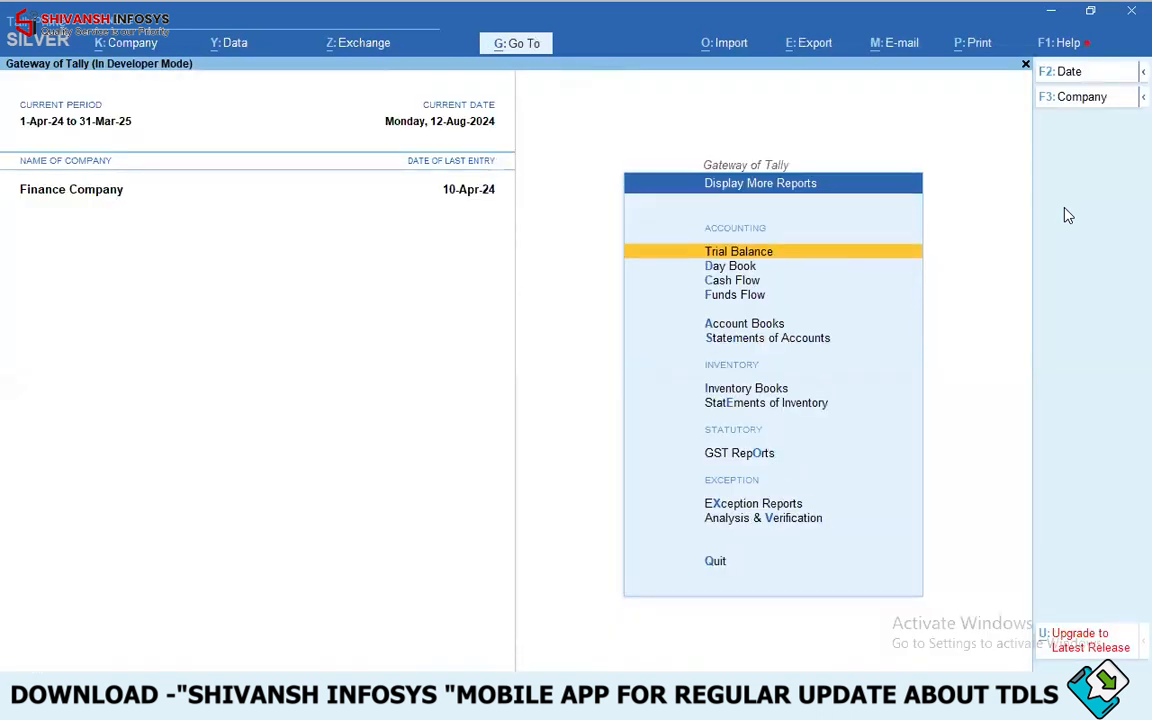
key(d)
key(F2)
key(Return)
key(Down)
key(Up)
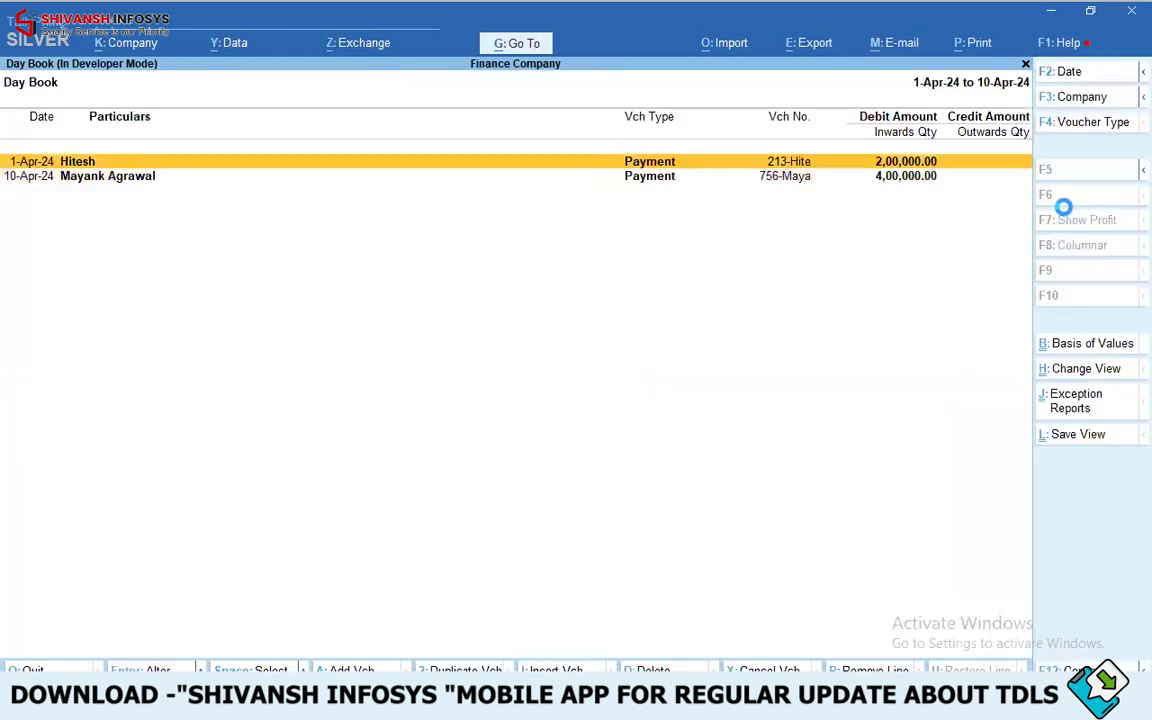
key(Return)
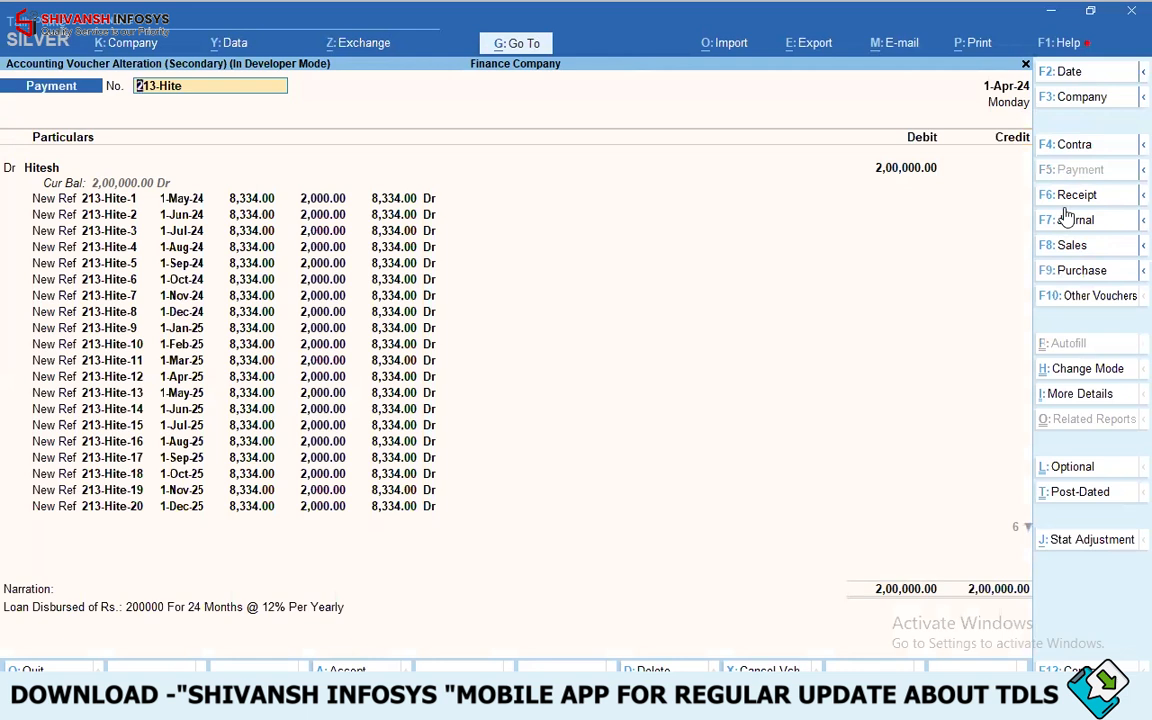
- Examine the EMI references in the payment voucher dated 10-Apr-24 and return to the Gateway of Tally
key(Escape)
key(Down)
key(Return)
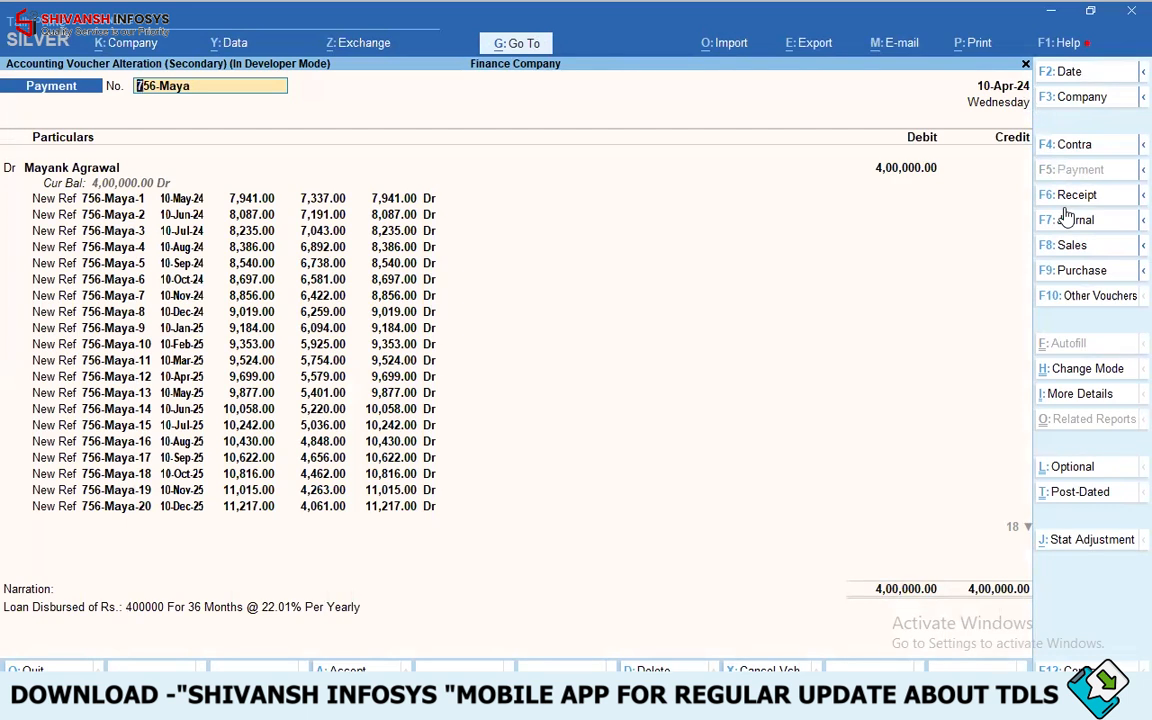
key(Escape)
key(Escape)
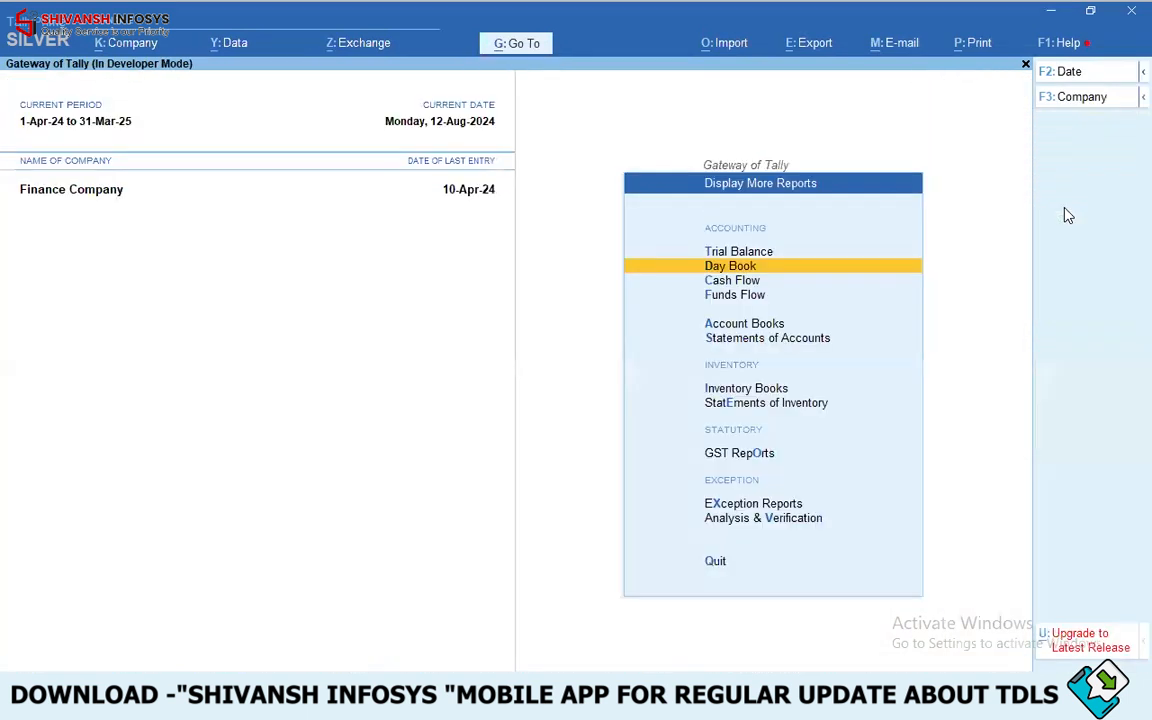
key(Escape)
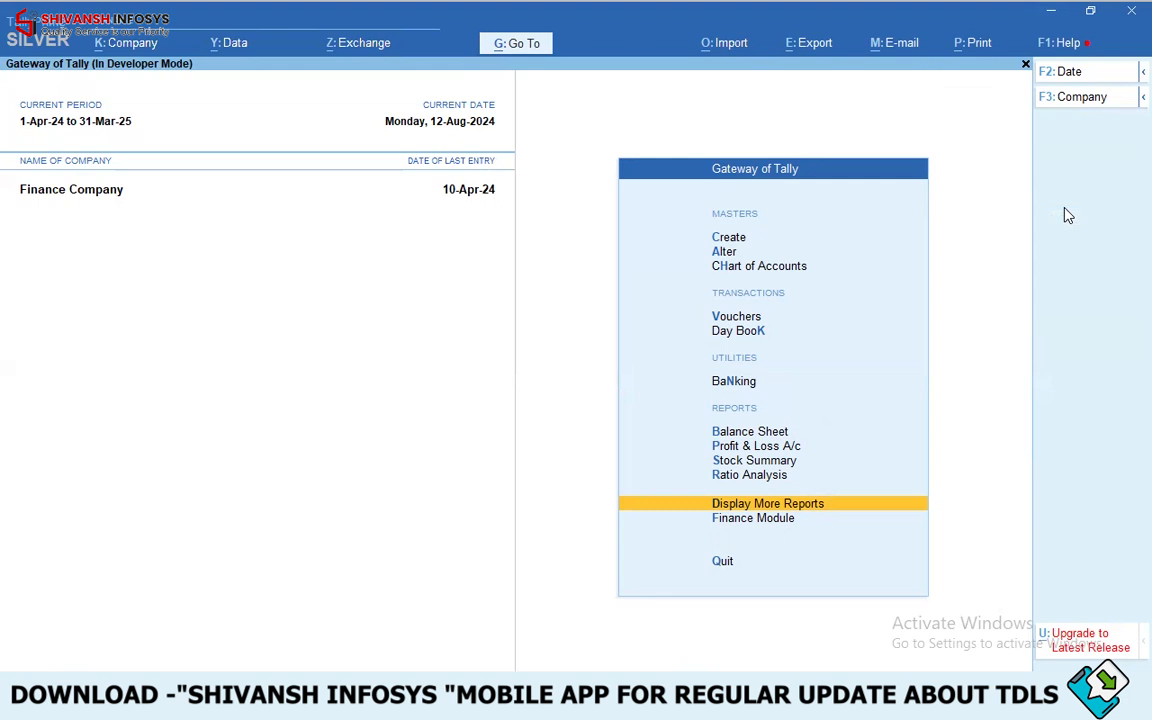
- Open the Finance Module's Only Interest Entry due list with Interest as the interest ledger
key(f)
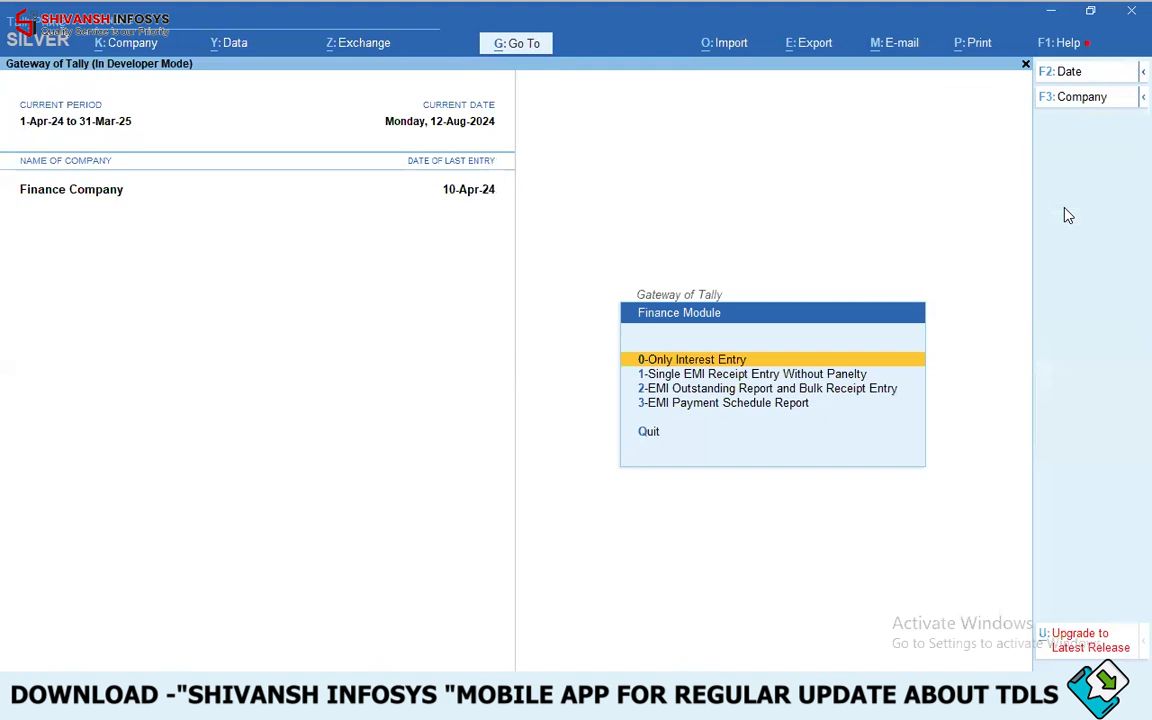
key(Return)
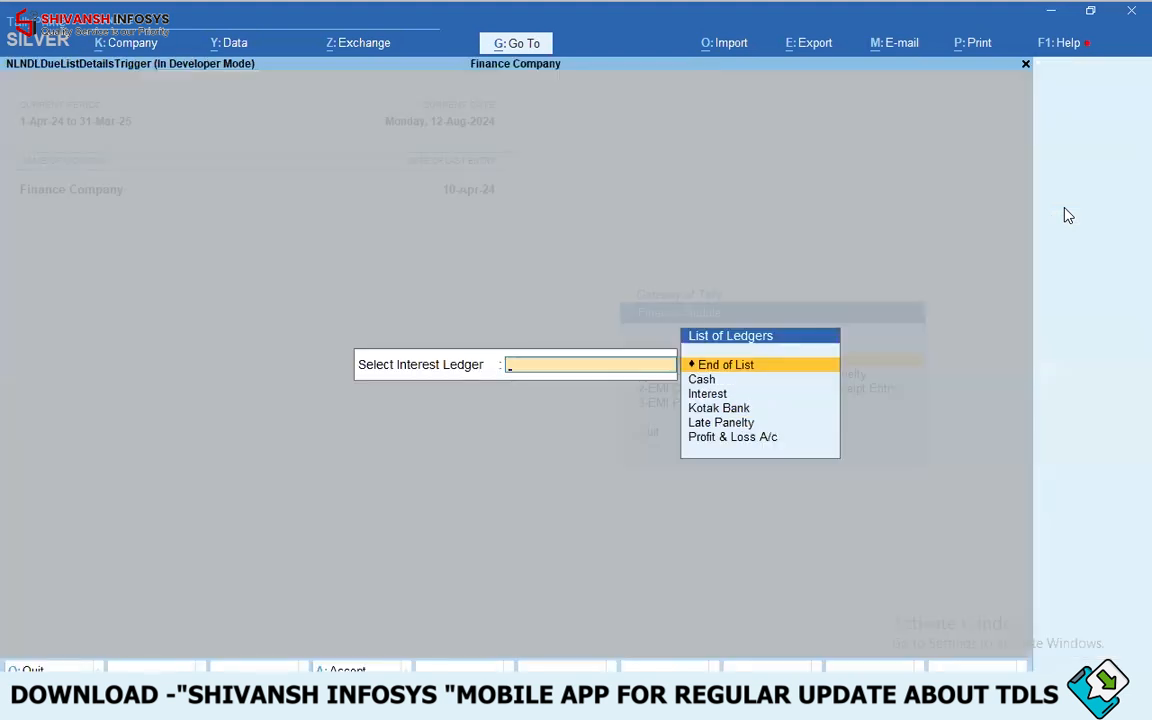
key(Down)
key(Down)
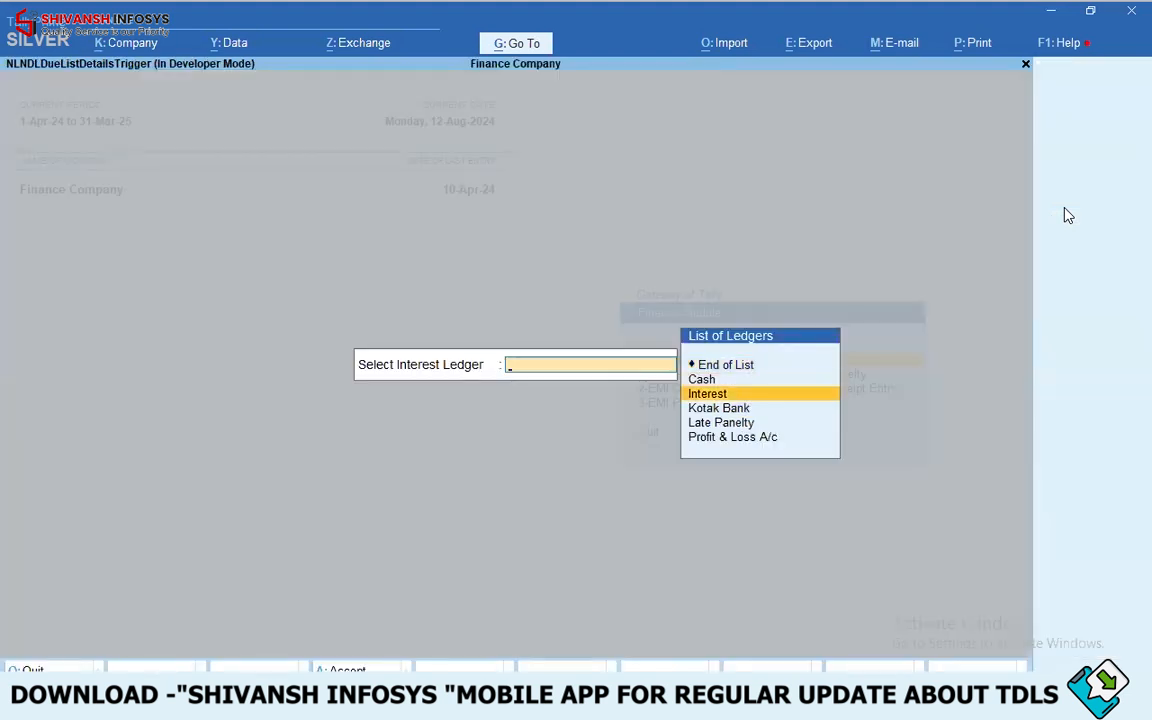
key(Return)
key(Return)
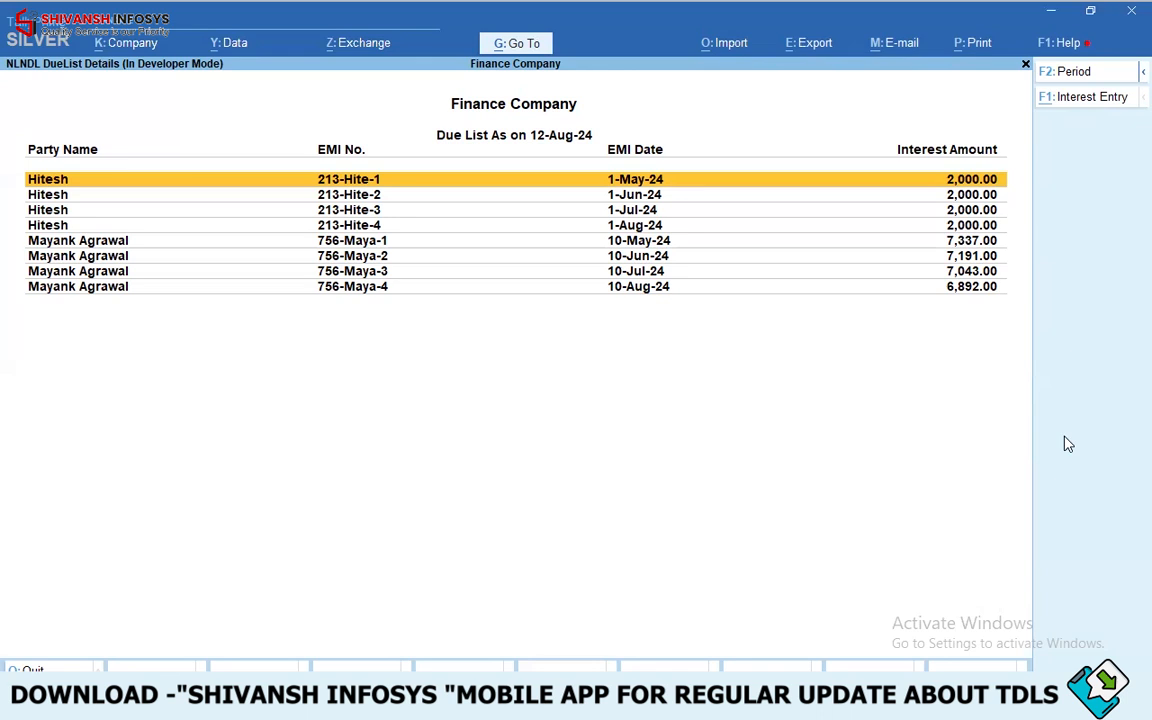
- Select the first customer's four due EMI rows, dated 1-May-24 to 1-Aug-24
key(space)
key(space)
key(space)
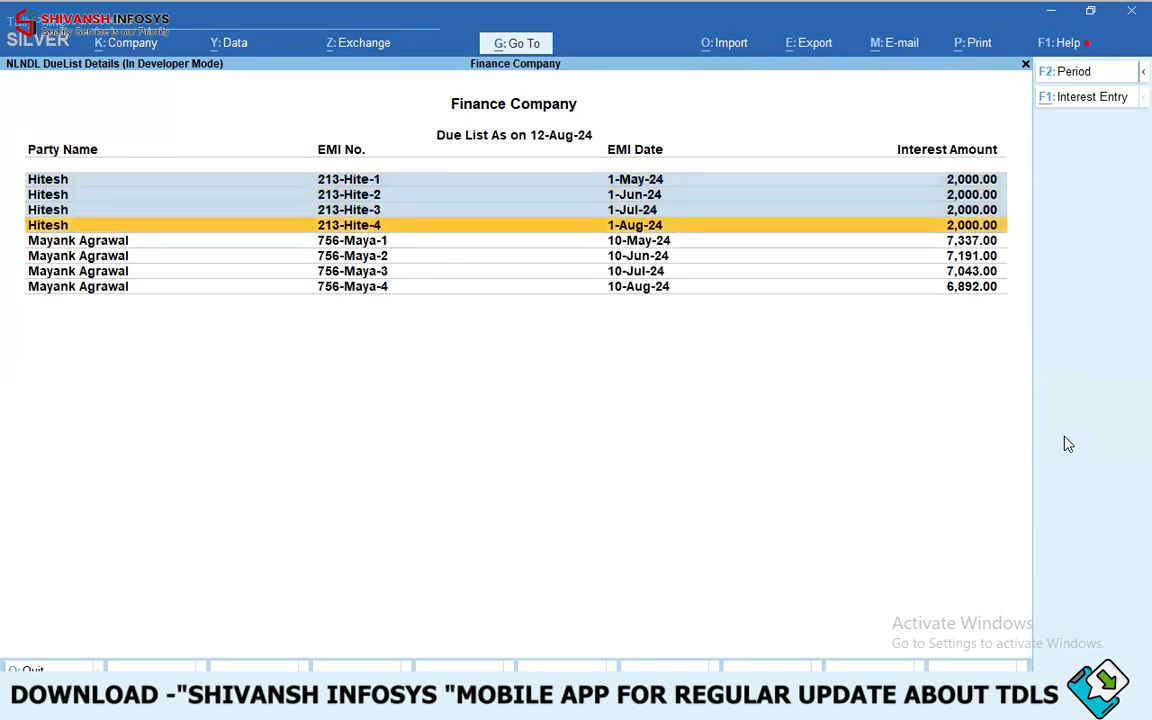
key(space)
- Deselect the first customer's four due EMI rows again
key(Up)
key(Up)
key(Up)
key(space)
key(Down)
key(Up)
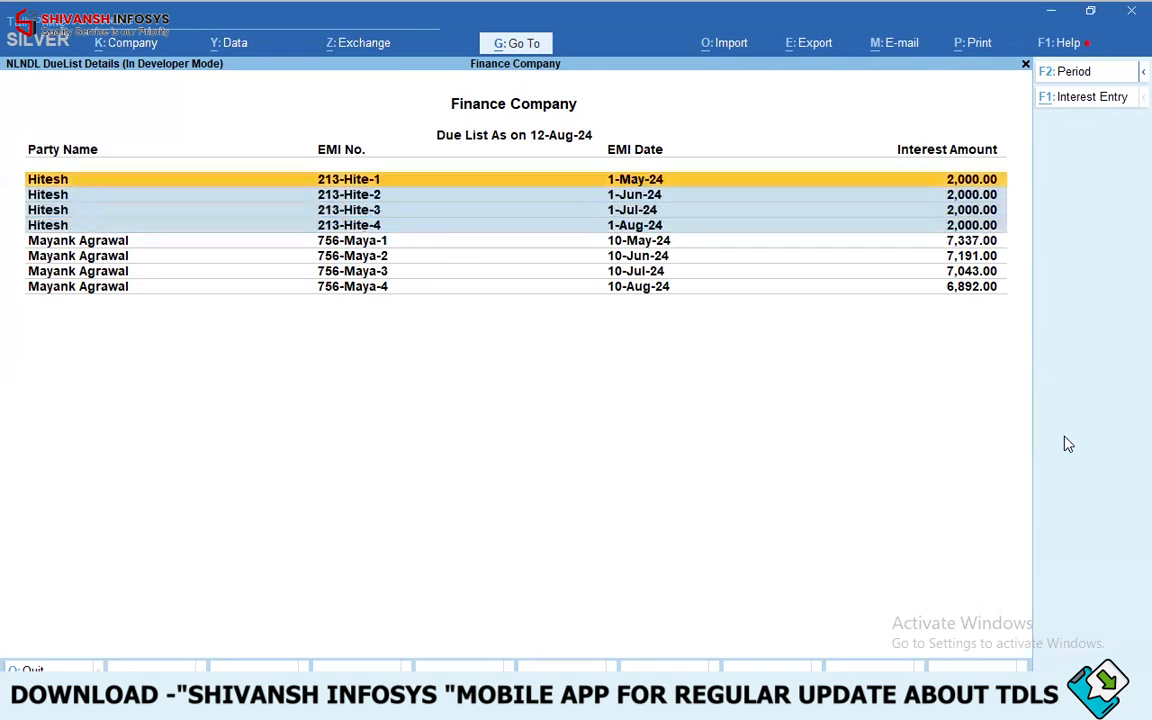
key(Down)
key(space)
key(Down)
key(space)
key(Down)
key(space)
key(Up)
key(Up)
key(Up)
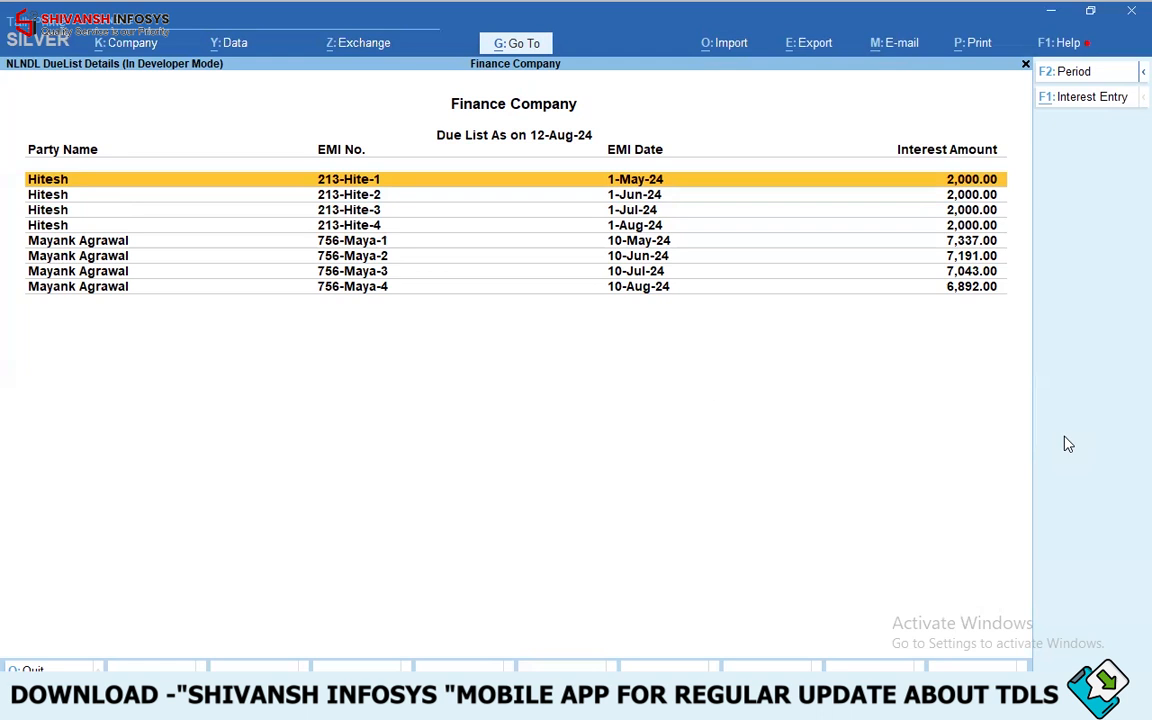
- Post the interest entries for all EMIs in the due list as on 12-Aug-24
click(1062, 106)
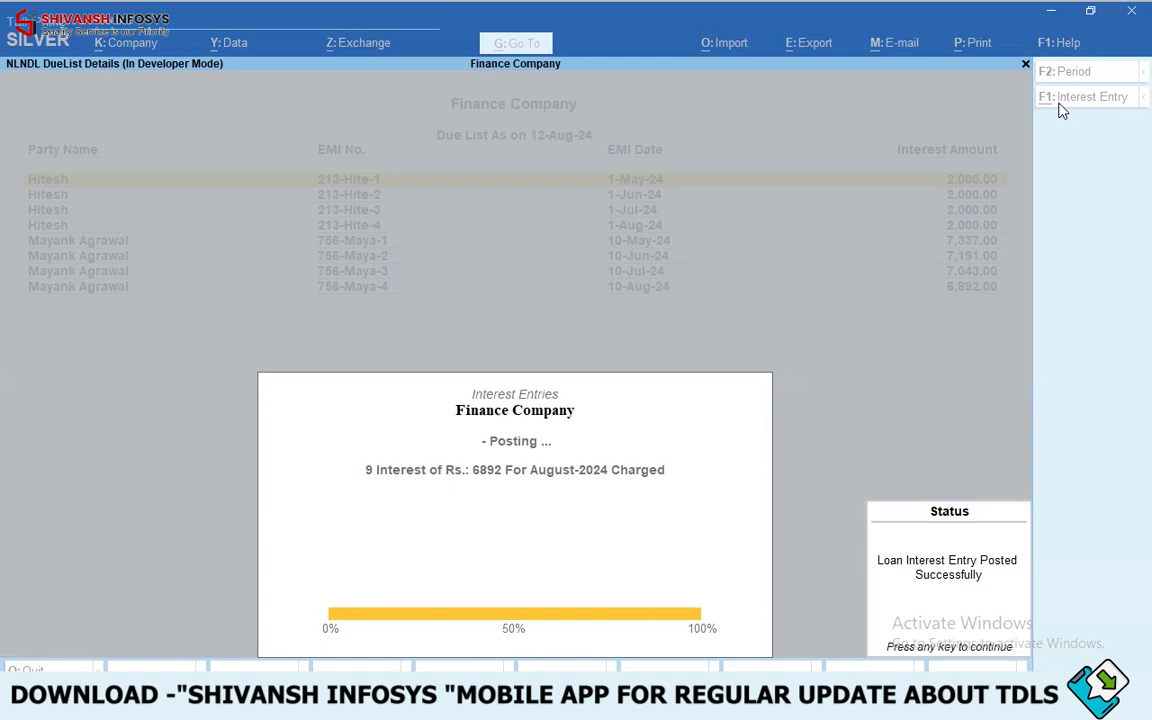
key(Return)
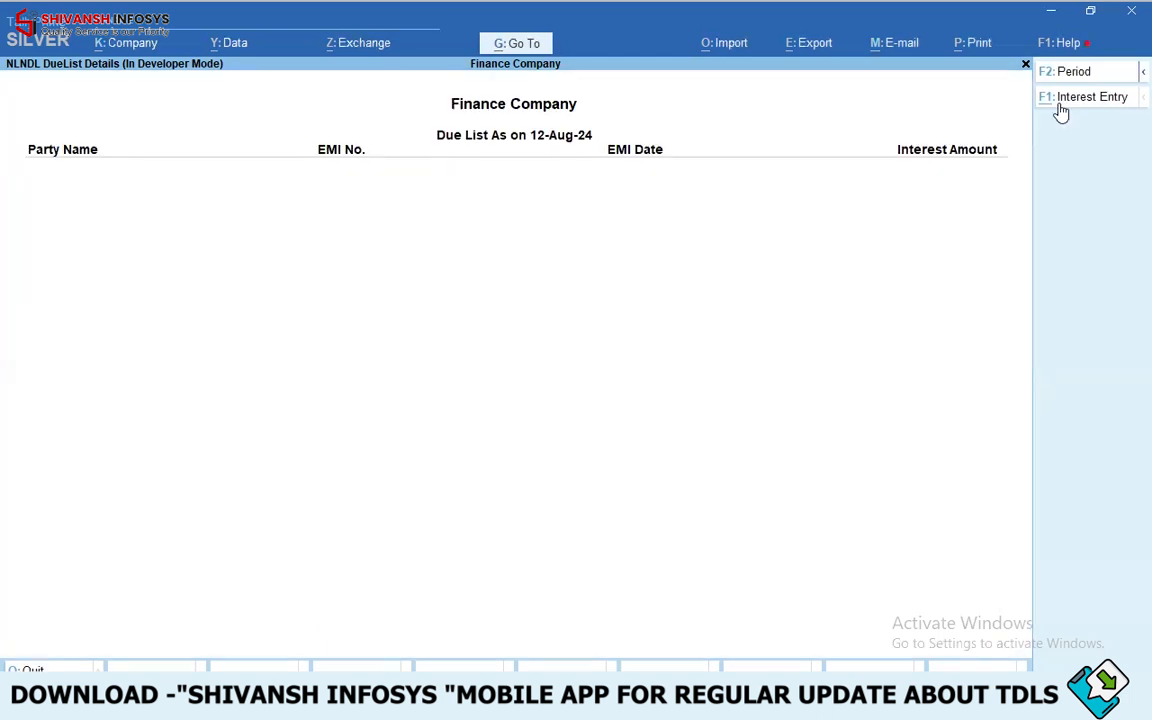
- Set the due list's period to end on 30-9-2023
key(F2)
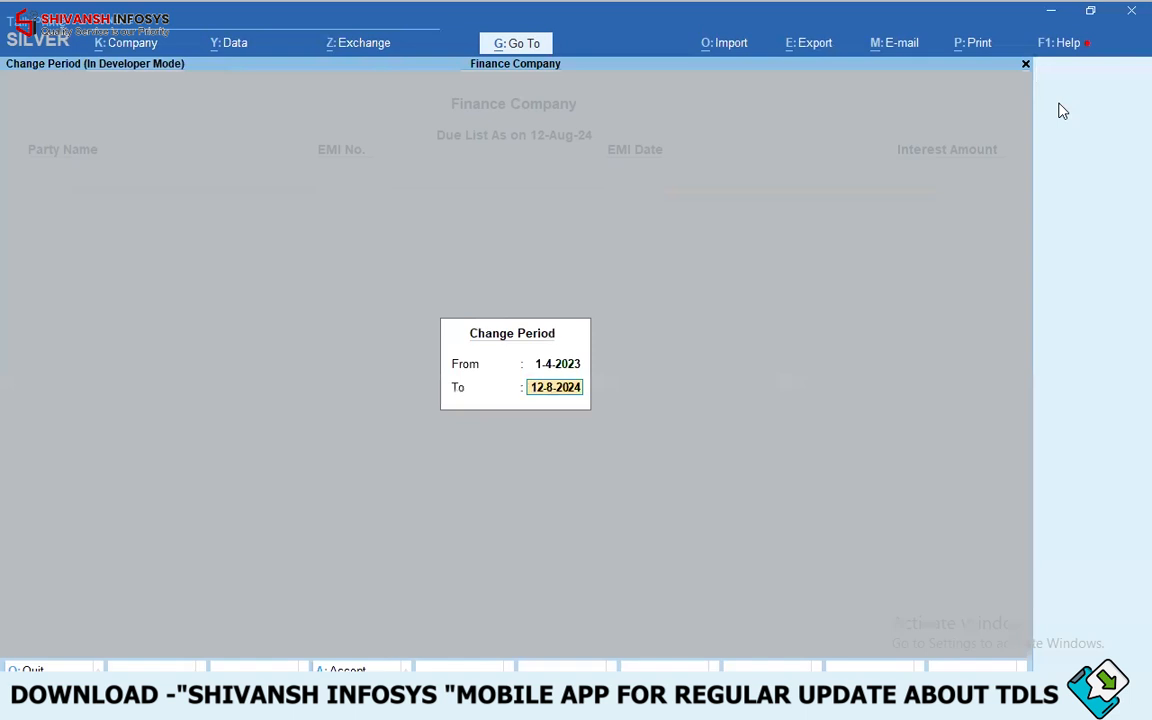
text(30-9)
key(Return)
- Set the due list's period to end on 10-10-2023
key(F2)
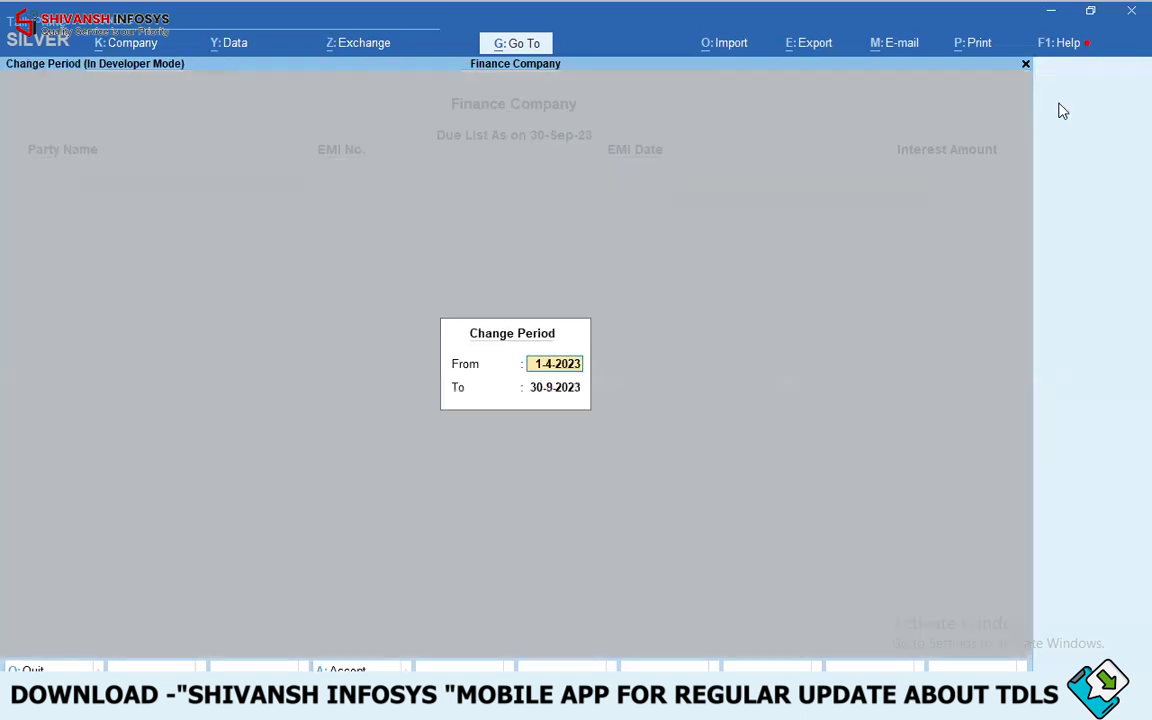
key(Return)
text(1)
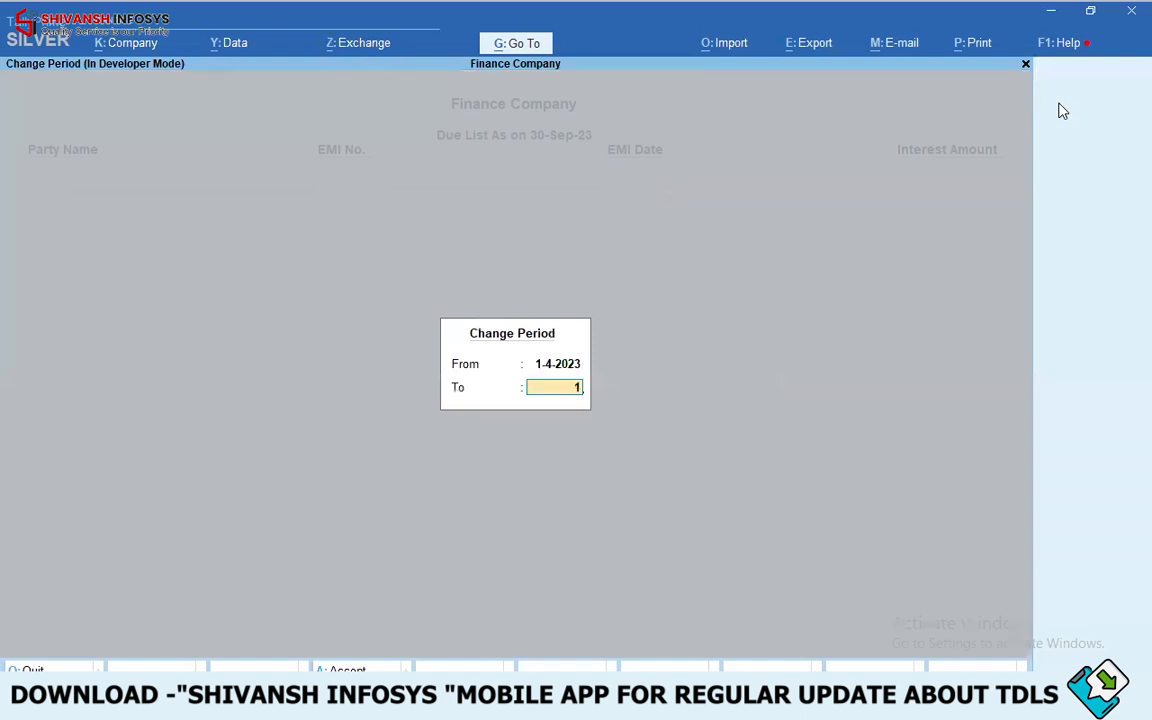
text(0-10)
key(Return)
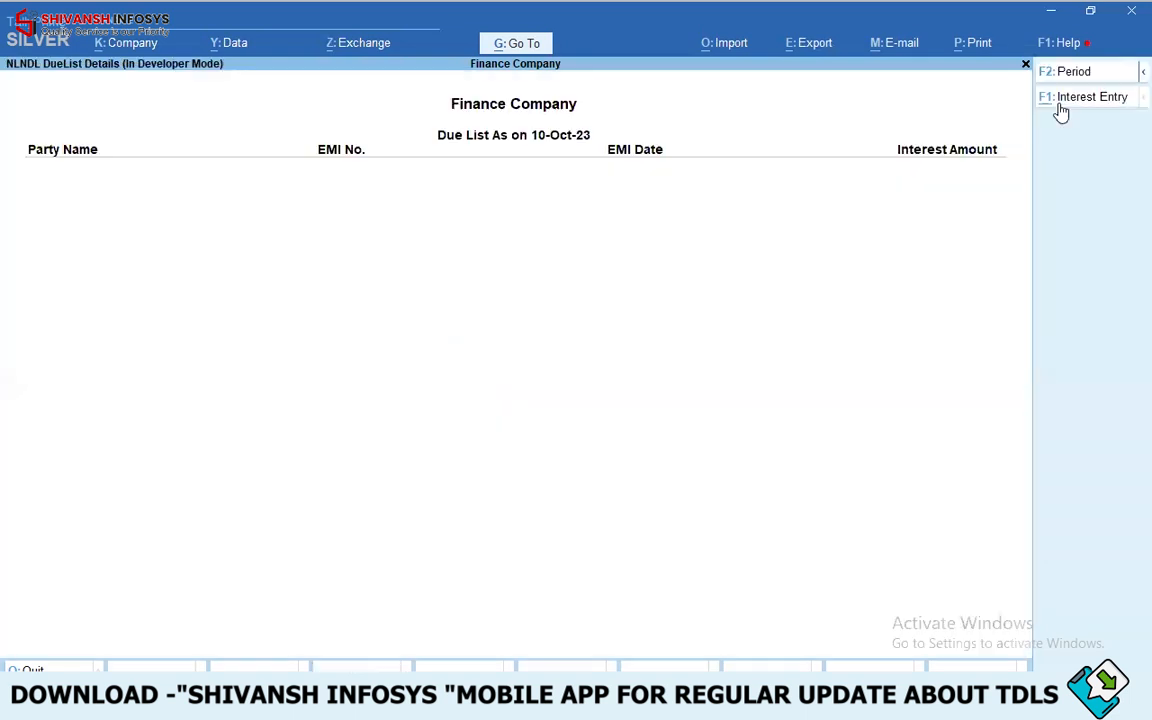
- Reopen the due list for the Interest ledger and set its period to end on 31-10-2023
key(Escape)
key(Return)
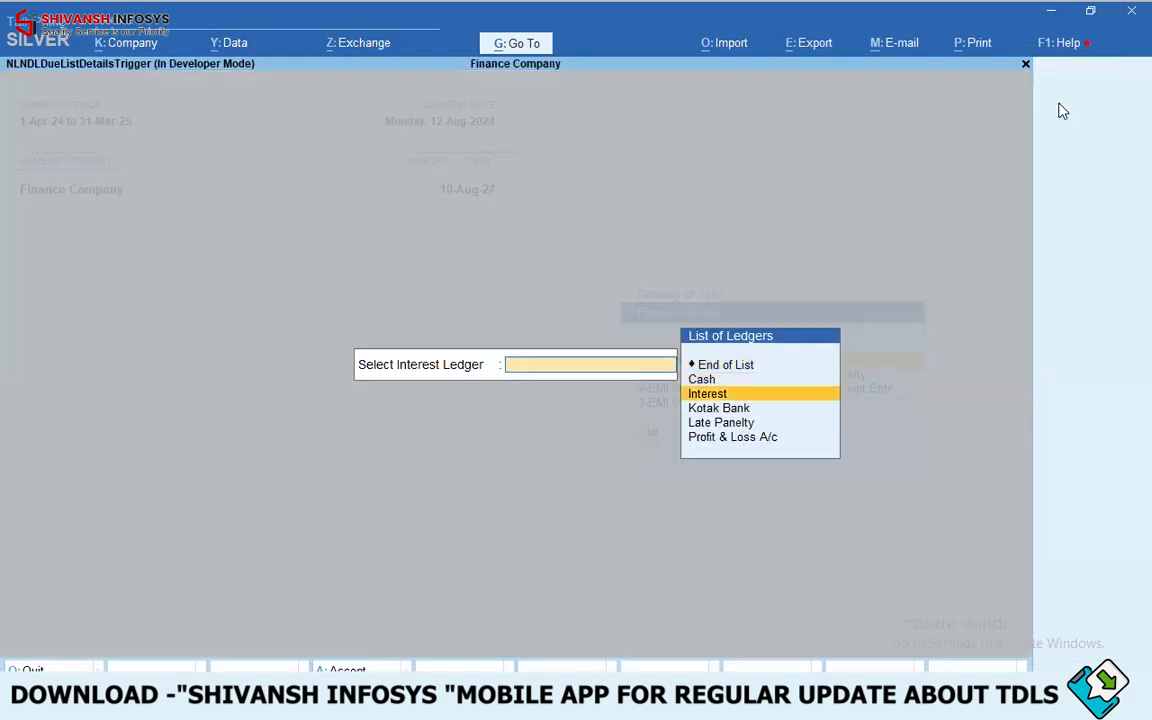
key(Return)
key(F2)
key(Return)
text(31-10)
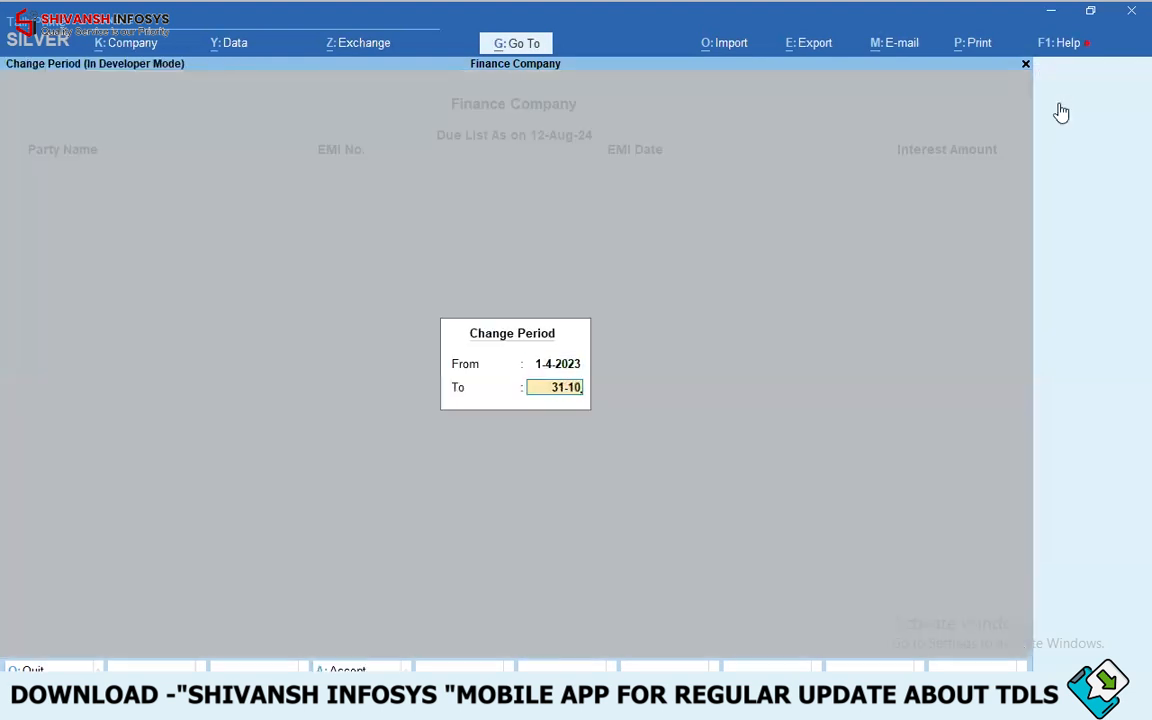
key(Return)
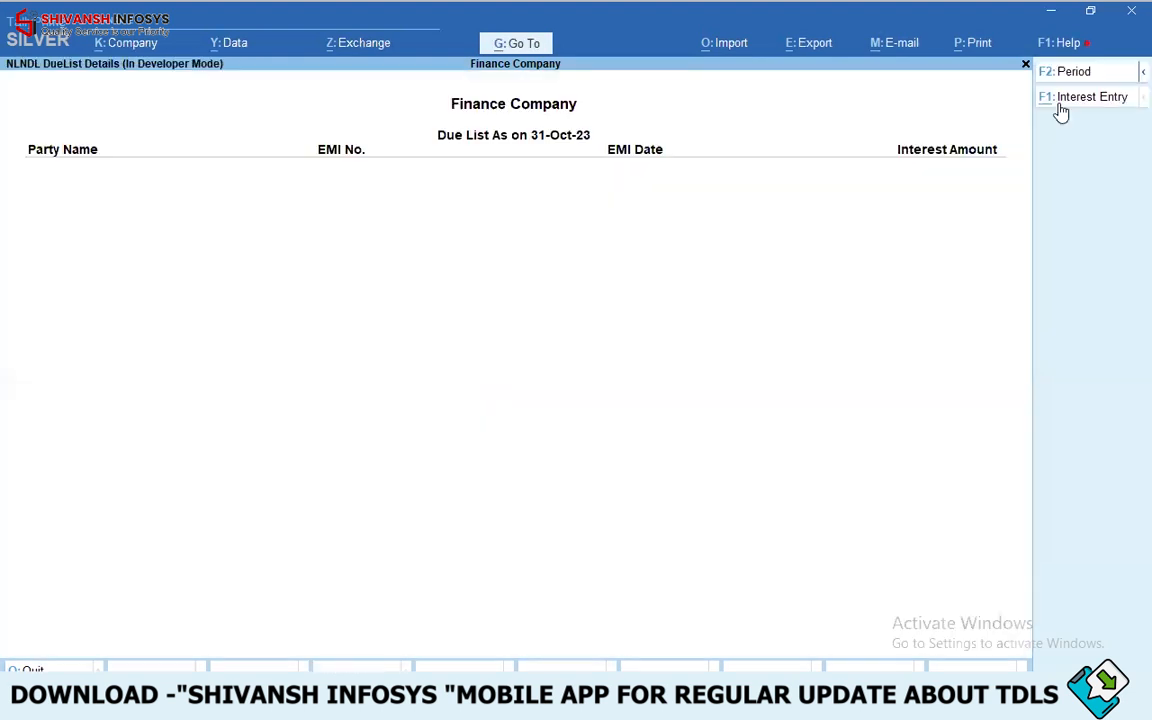
- Reopen the due list for the Interest ledger with the period ending on 31-10-24
key(F2)
key(Escape)
key(Escape)
key(Return)
key(Down)
key(Down)
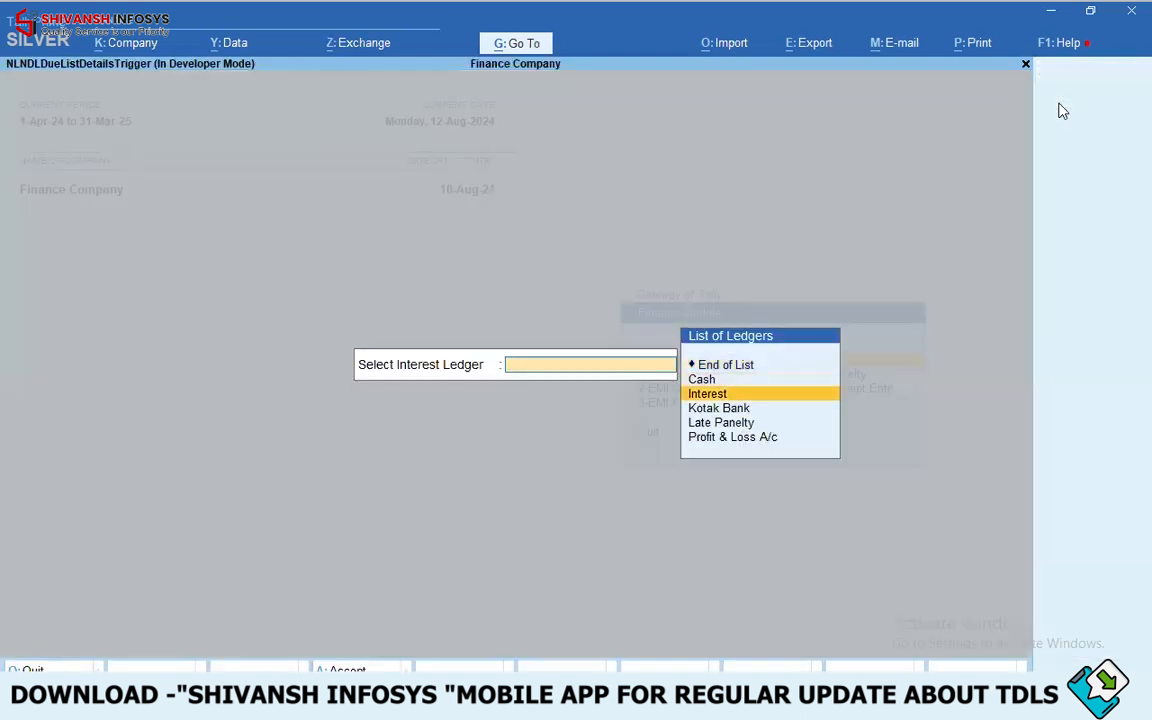
key(Return)
key(Return)
key(F2)
key(Return)
text(31-10-24)
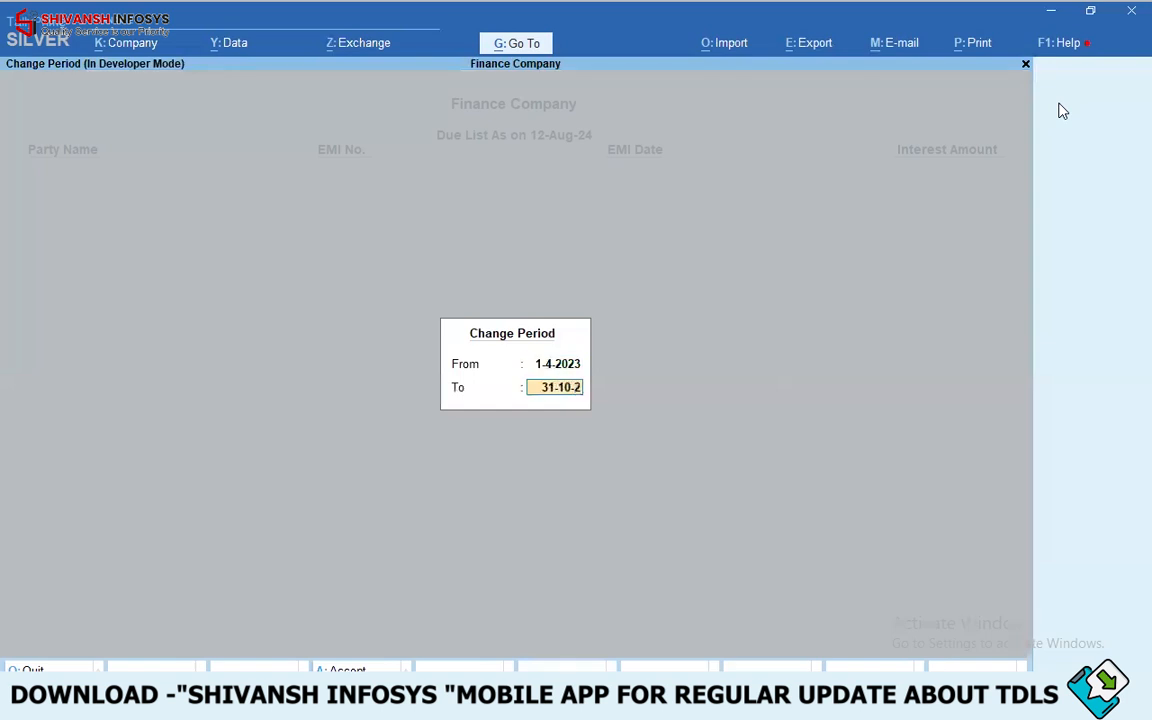
key(Return)
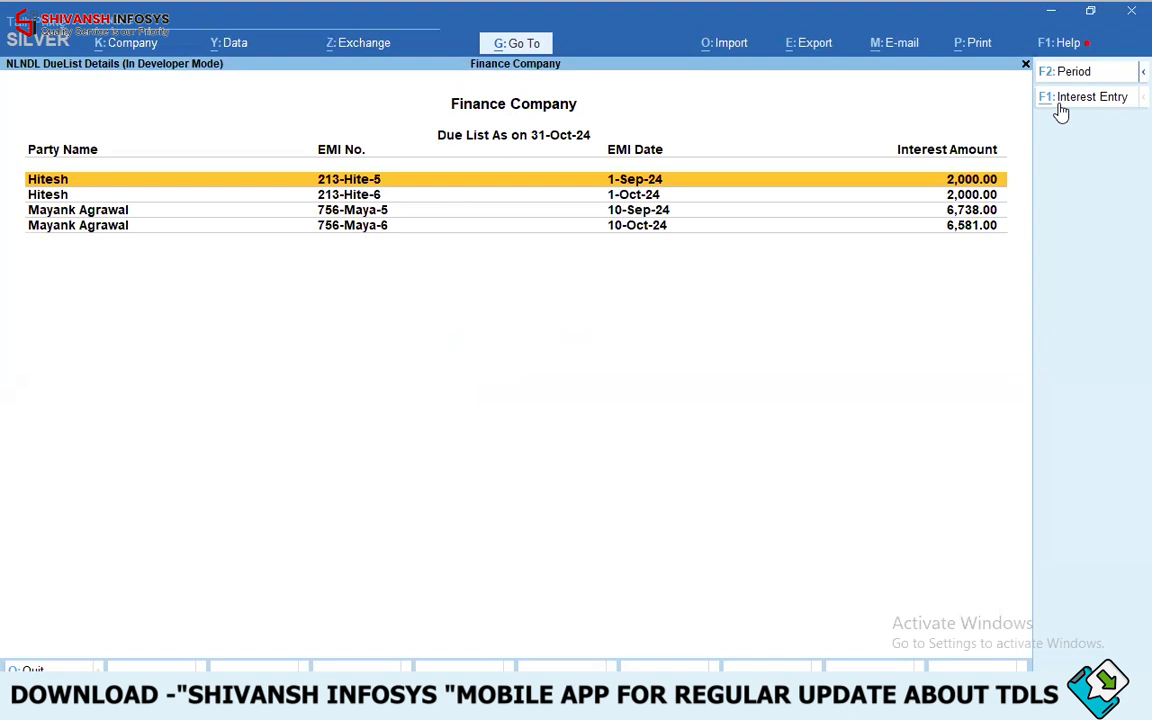
- Set the due list's period to end on 12-9-24 and go to its second row
key(F2)
key(Return)
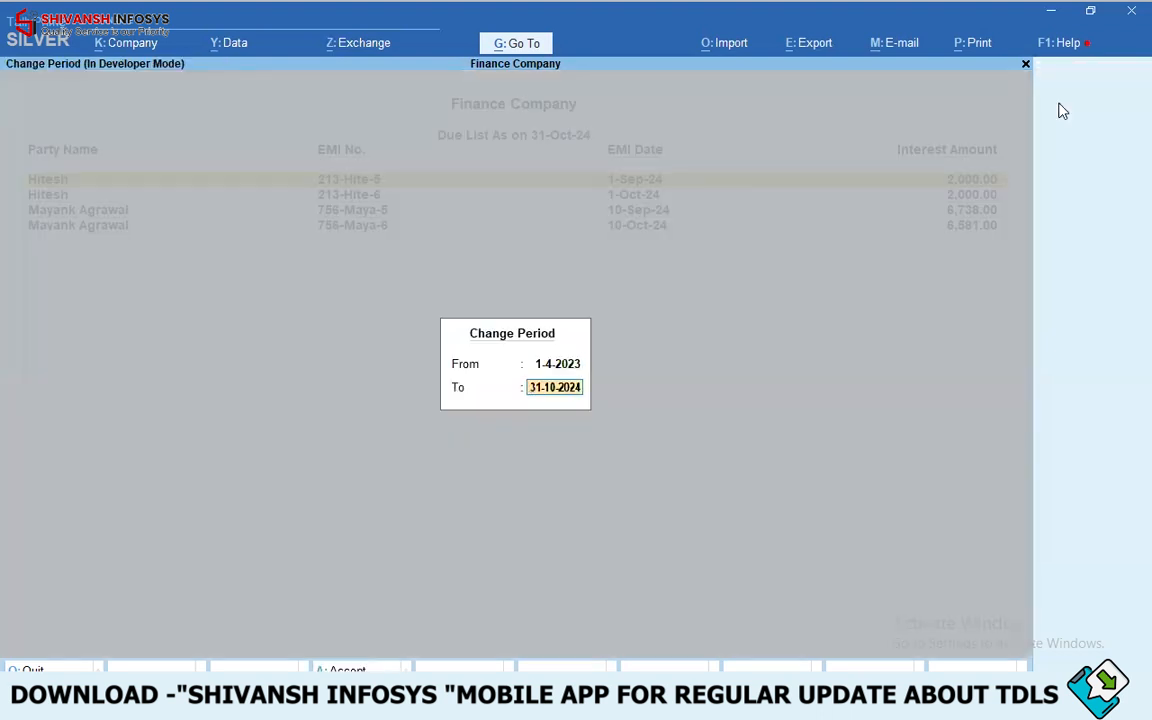
text(12-9-24)
key(Return)
key(Down)
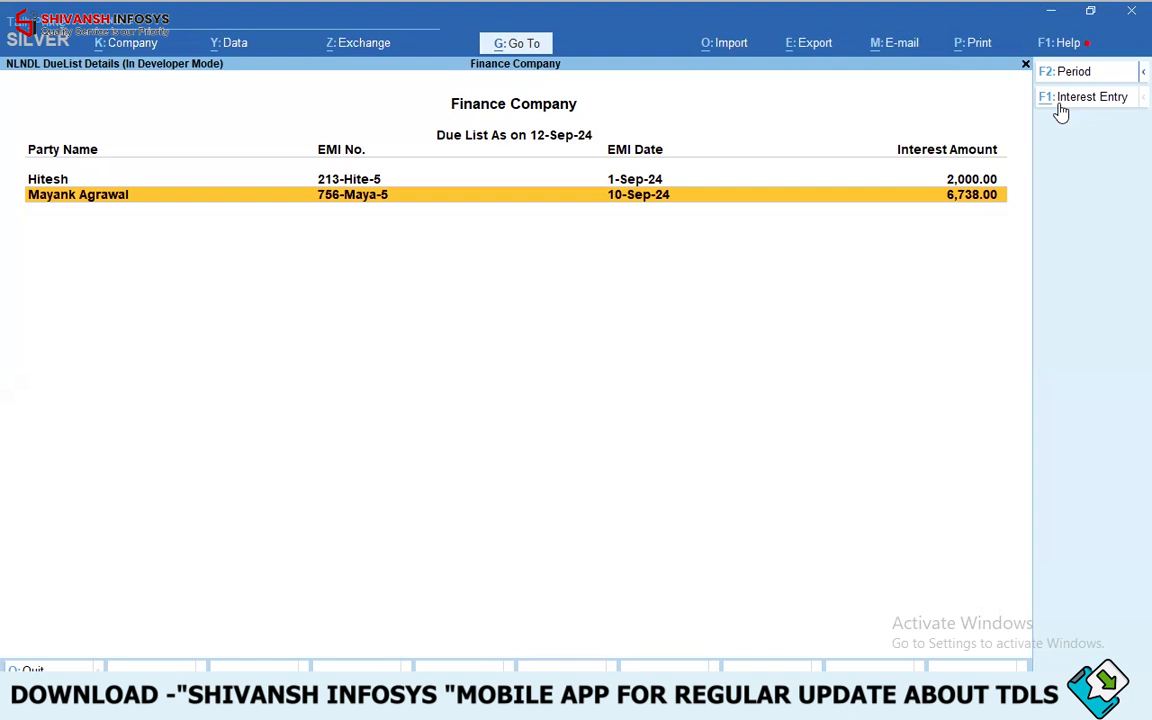
- Leave the due list and open the EMI Payment Schedule Report for the first loan customer
key(Escape)
key(Escape)
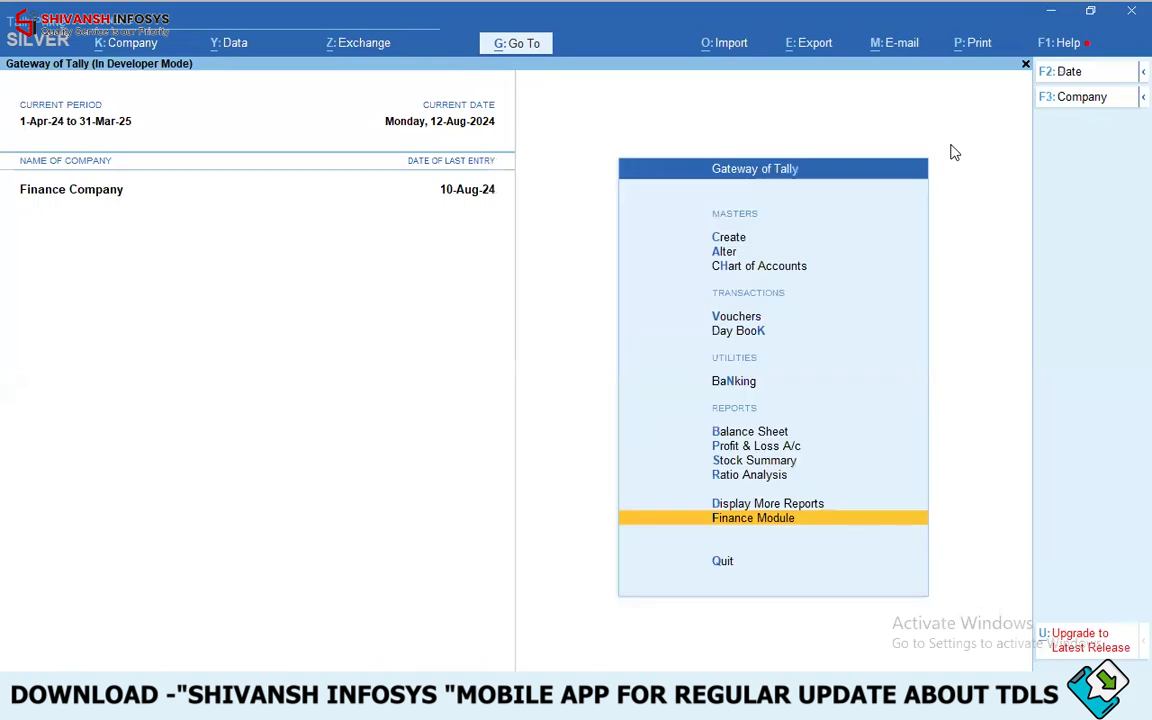
key(Return)
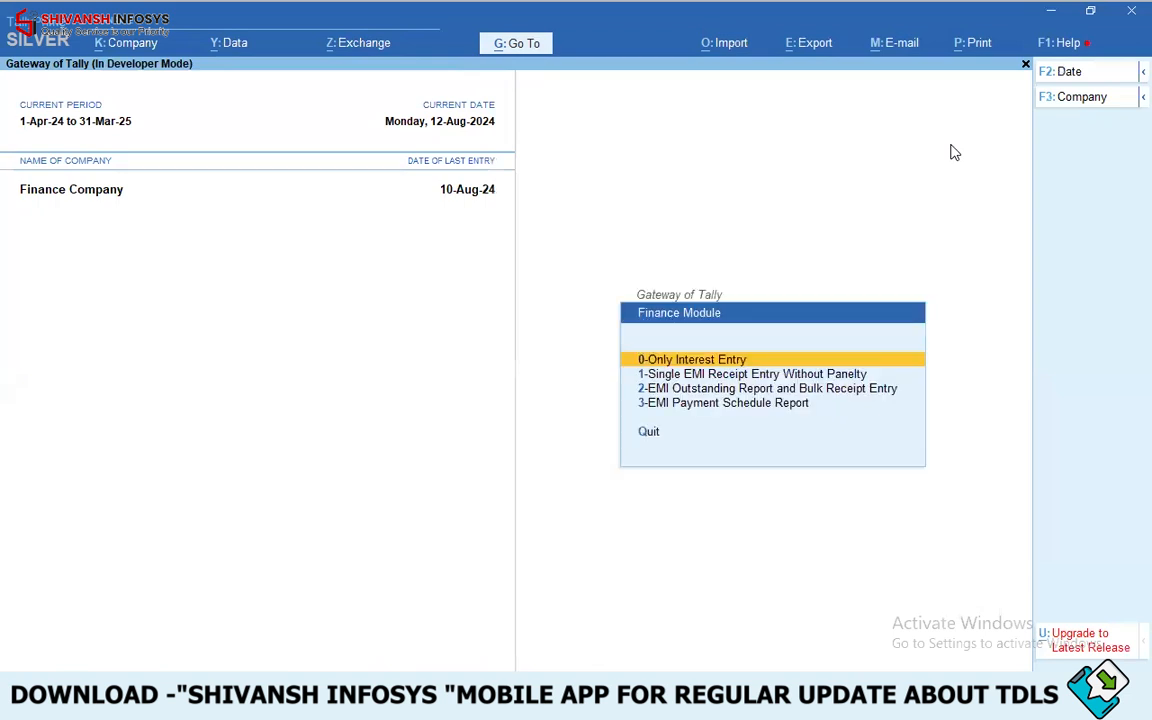
key(Down)
key(Down)
key(Down)
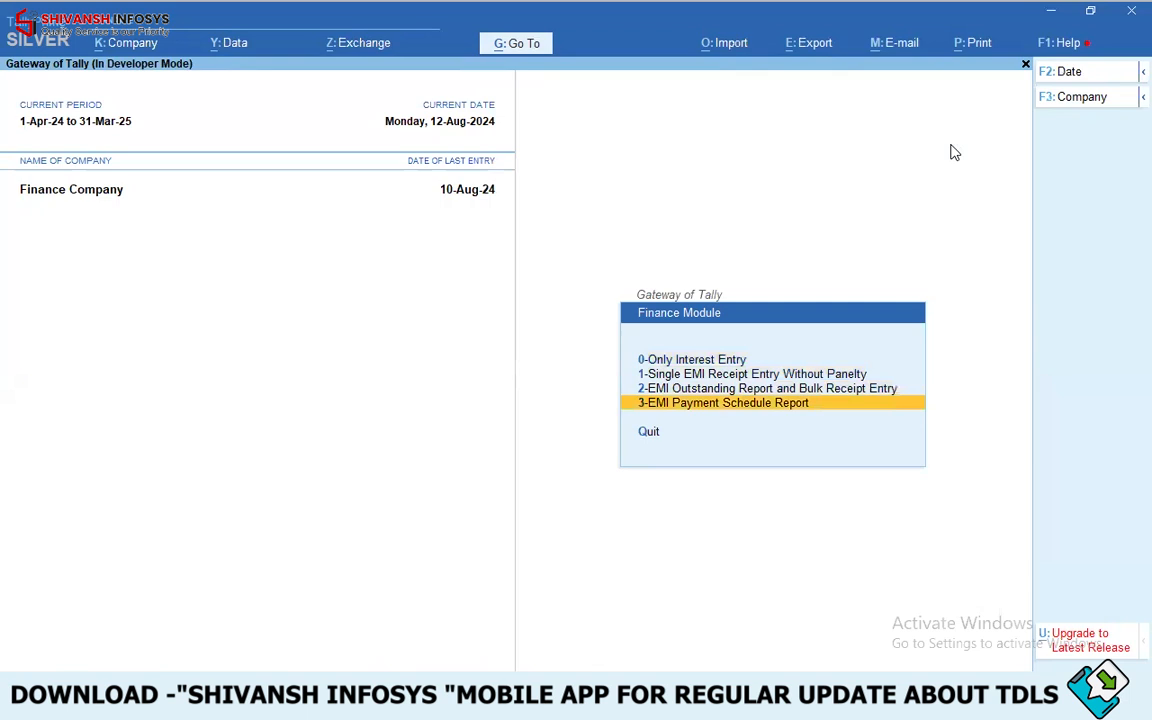
key(Return)
key(Down)
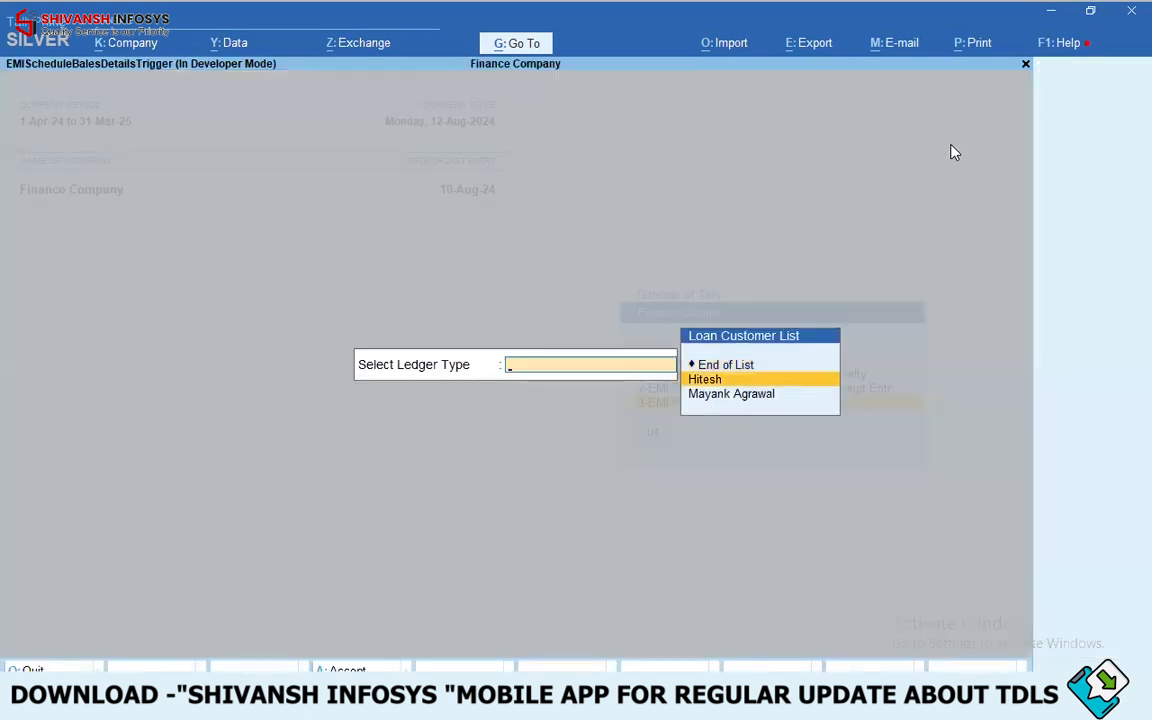
key(Return)
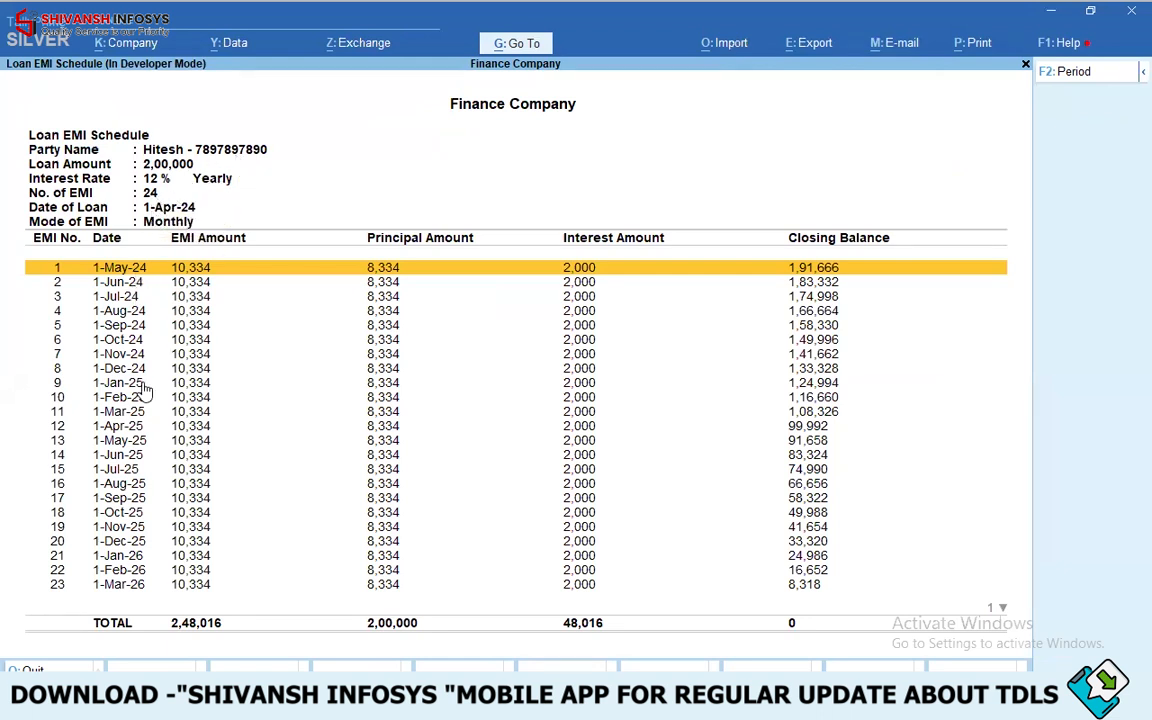
- Examine the first customer's loan EMI schedule across its instalment dates, amounts and closing balances
key(Down)
key(Down)
key(Down)
key(Down)
key(Down)
key(Down)
key(Down)
key(Down)
key(Down)
key(Down)
key(Down)
key(Down)
key(Down)
key(Down)
key(Down)
key(Down)
key(Down)
key(Down)
key(Down)
key(Down)
key(Up)
key(Up)
key(Up)
key(Up)
key(Up)
key(Up)
key(Up)
key(Up)
key(Up)
key(Up)
key(Up)
key(Up)
key(Up)
key(Up)
key(Up)
key(Up)
key(Up)
key(Up)
key(Up)
key(Up)
key(End)
key(Home)
key(End)
key(Home)
key(End)
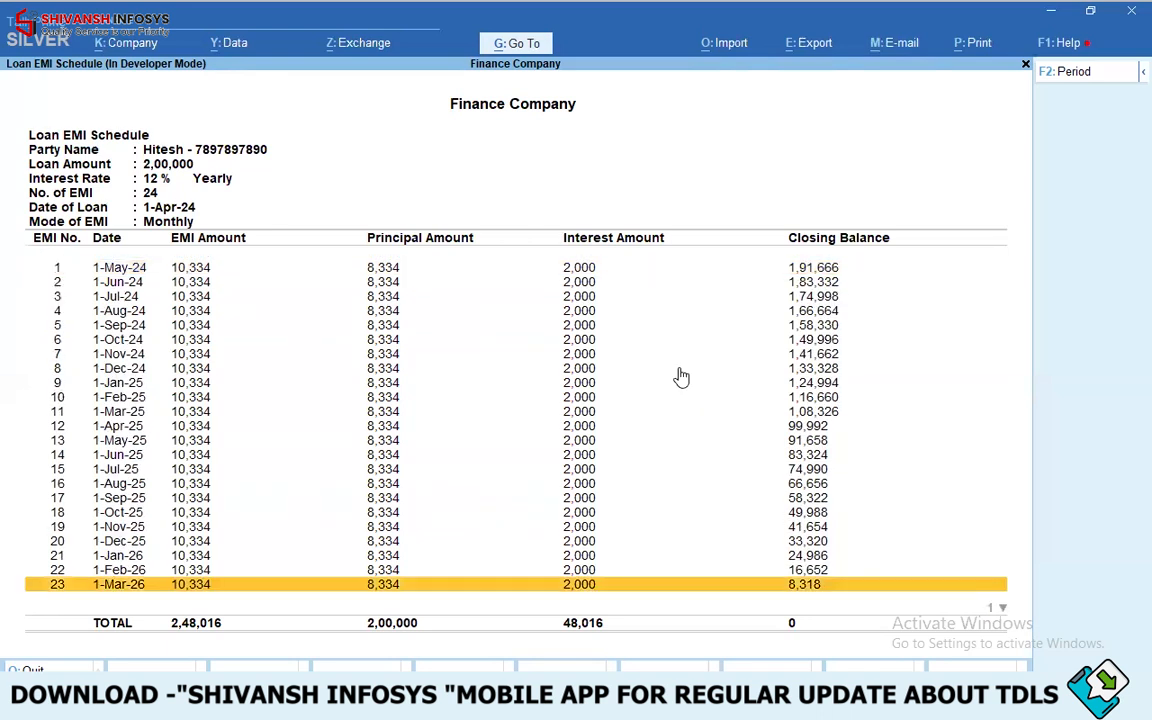
- Switch the loan EMI schedule to the second loan customer
key(F4)
key(Down)
key(Return)
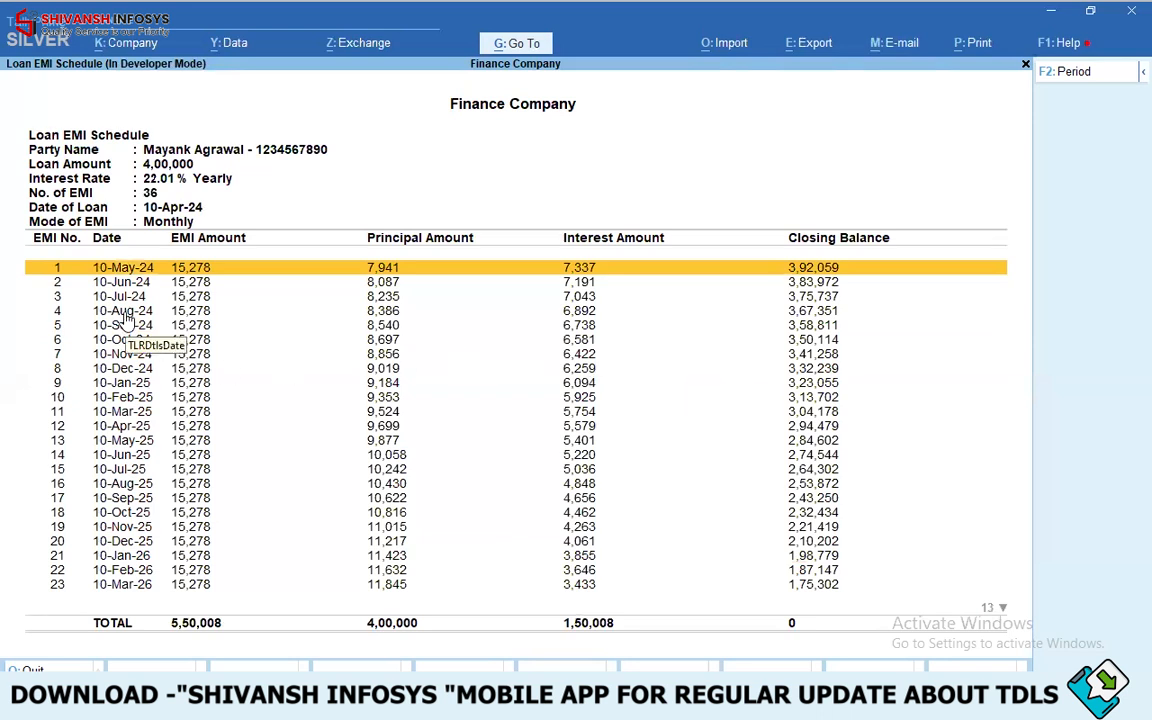
- Examine the second customer's EMI schedule from the first instalment to the last one
key(End)
key(Home)
key(Home)
key(End)
key(Home)
key(Home)
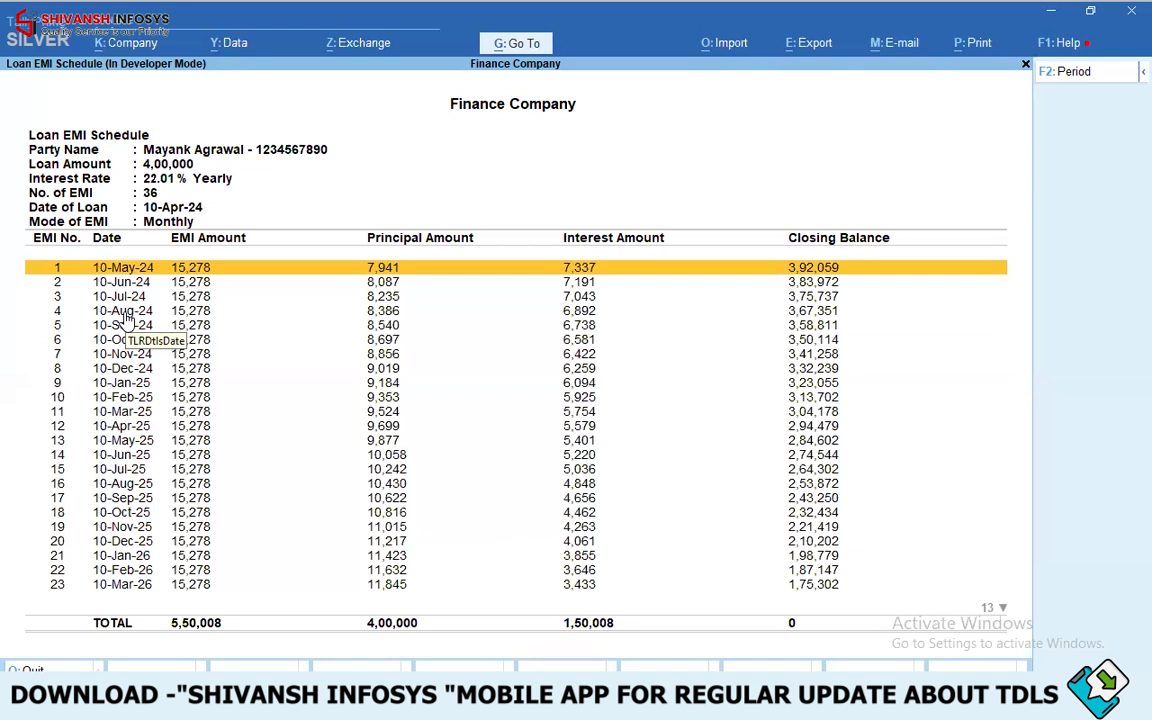
key(Down)
key(Down)
key(Up)
key(Up)
key(Up)
key(Up)
key(Up)
key(Down)
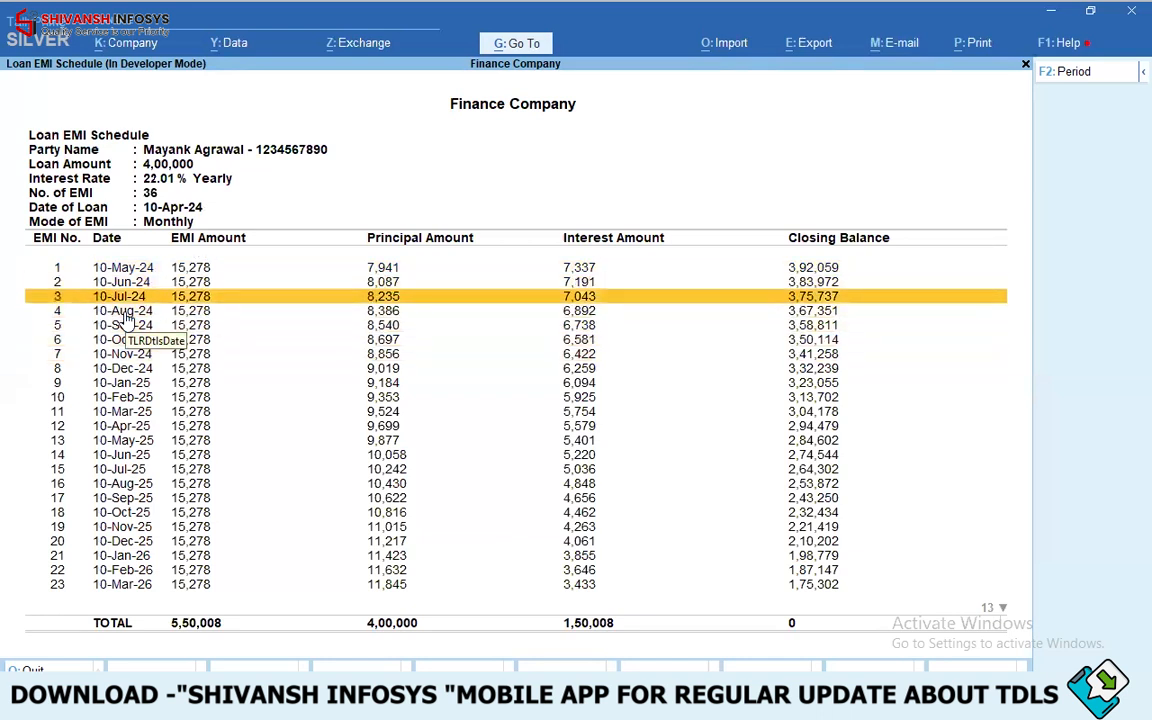
key(End)
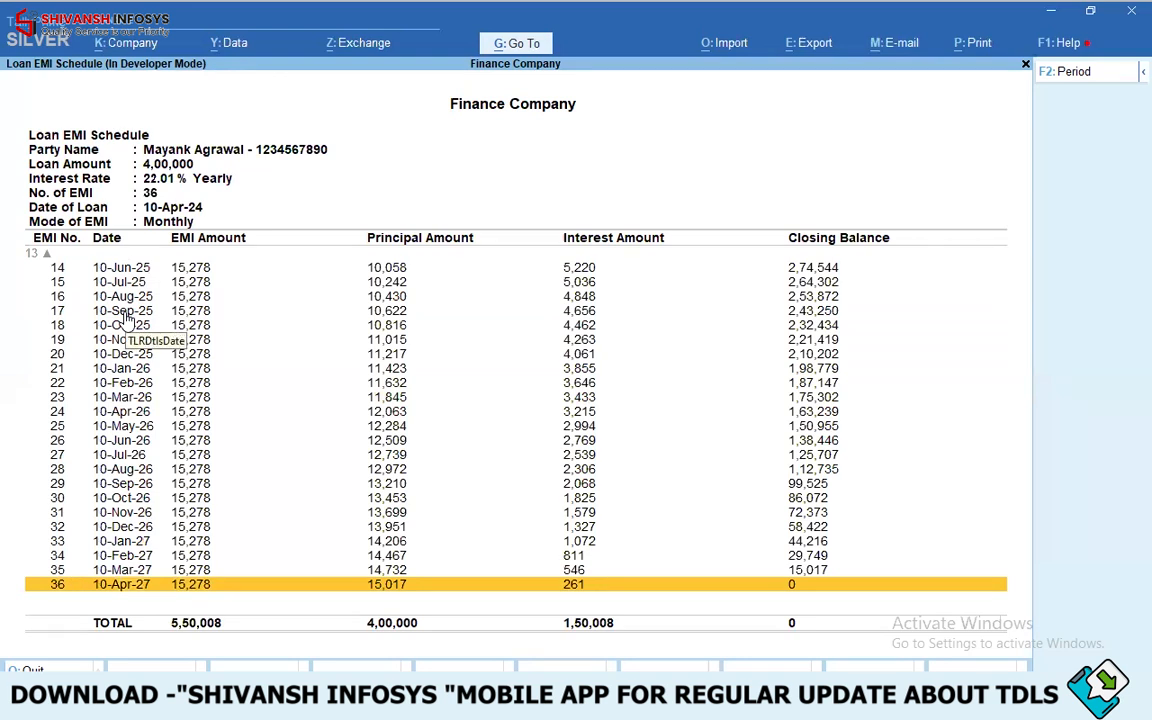
- Leave the payment schedule and open the EMI Outstanding Report and Bulk Receipt Entry
key(Escape)
key(Escape)
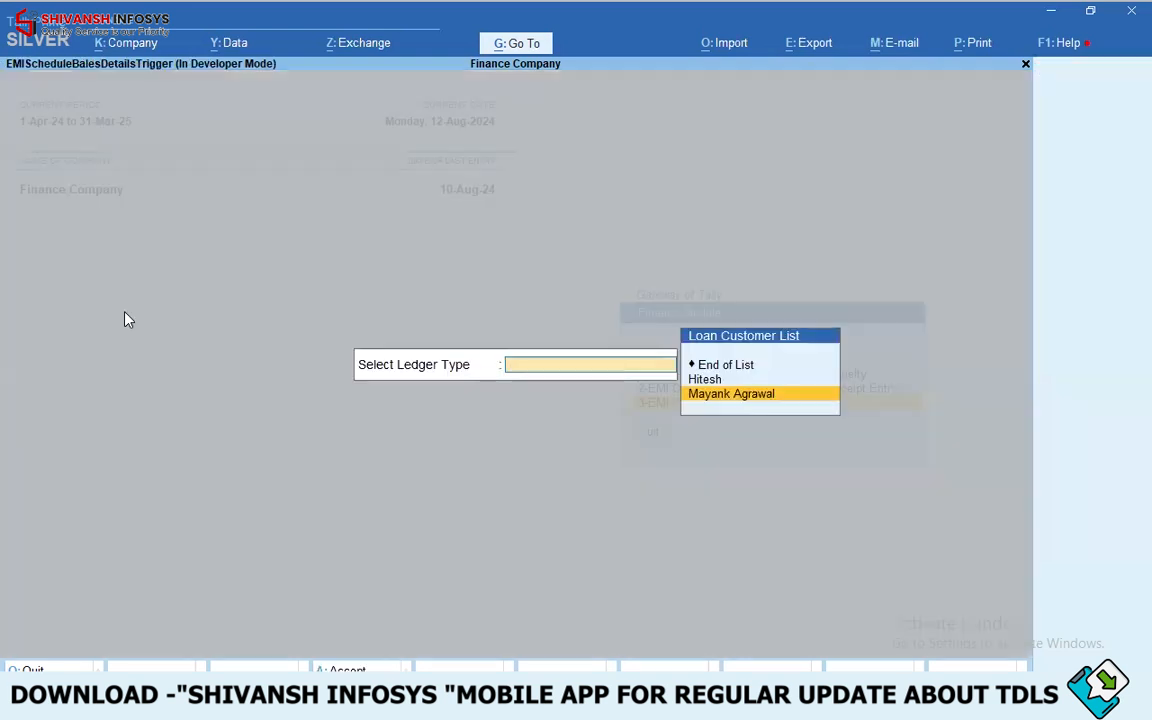
key(Return)
key(Down)
key(Down)
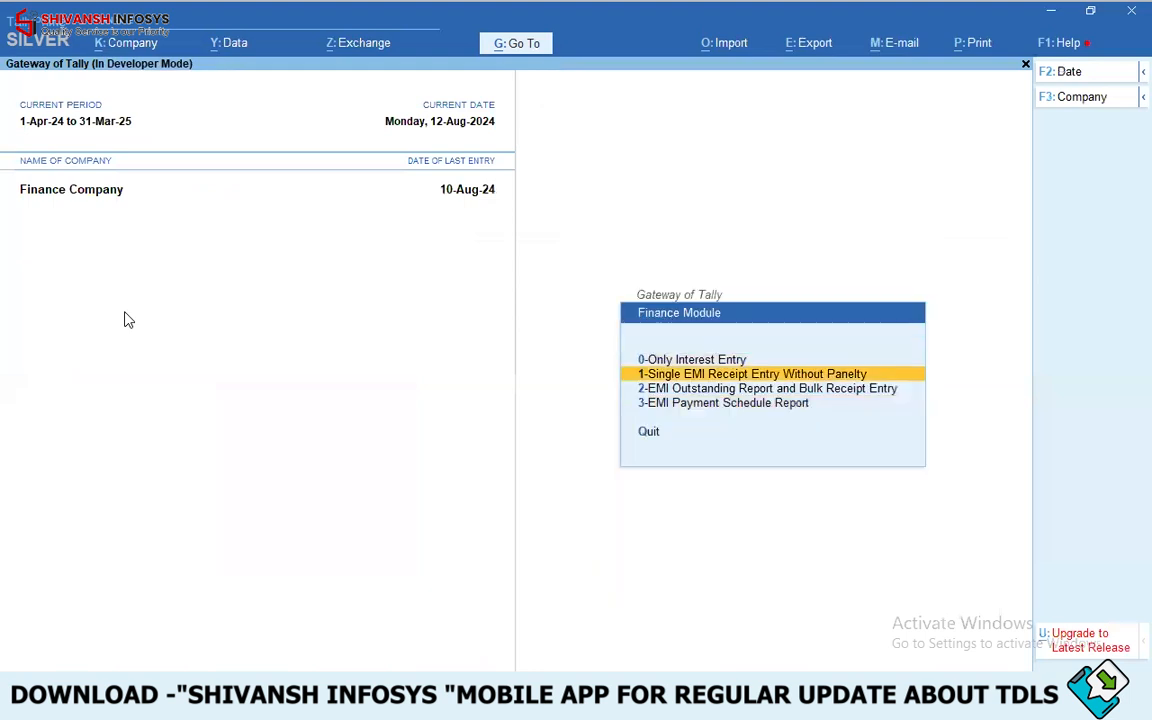
key(Return)
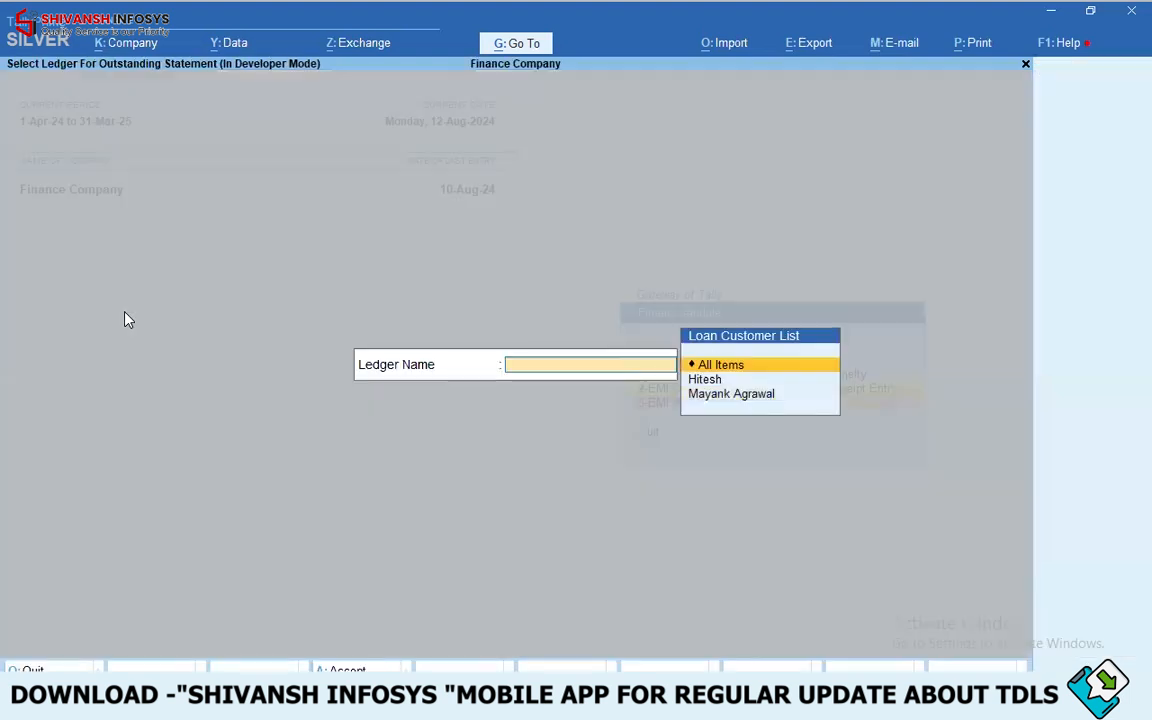
key(Return)
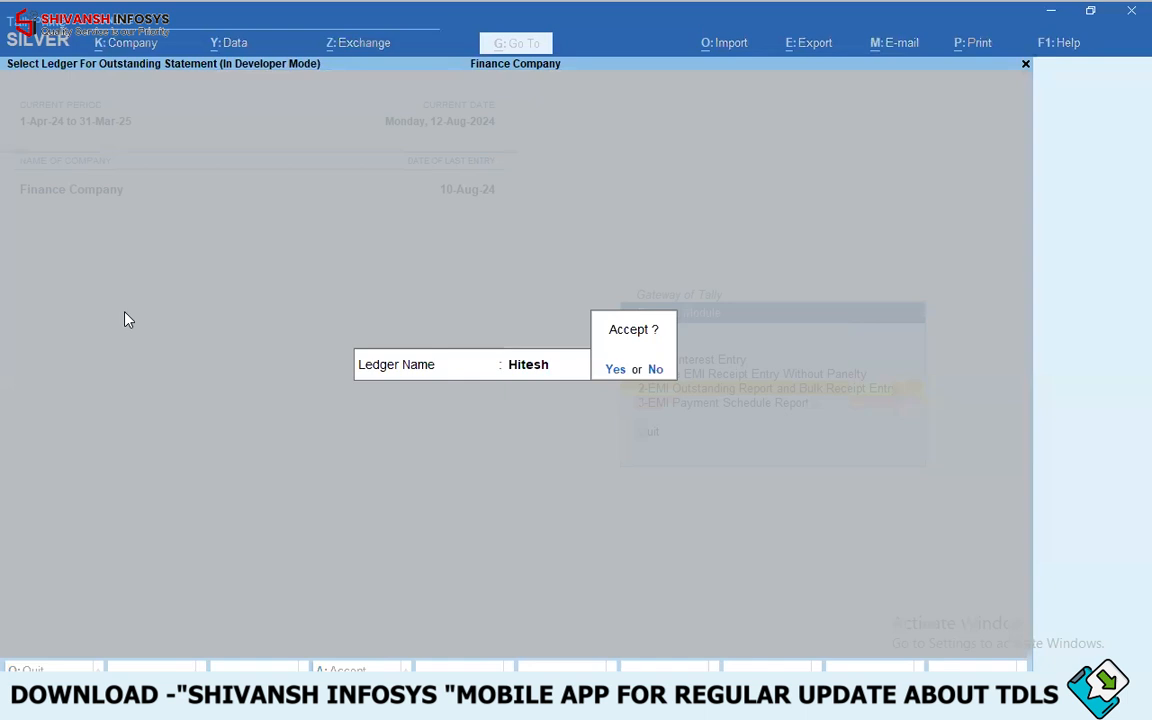
key(Escape)
key(Up)
key(Return)
key(Return)
- Examine the EMI rows in the outstanding statement
key(Down)
key(Down)
key(Down)
key(Down)
key(Down)
key(Down)
key(Down)
key(Up)
key(Up)
key(Up)
key(Up)
- Reopen the EMI outstanding statement for the second loan customer only
key(Escape)
key(Return)
key(Down)
key(Down)
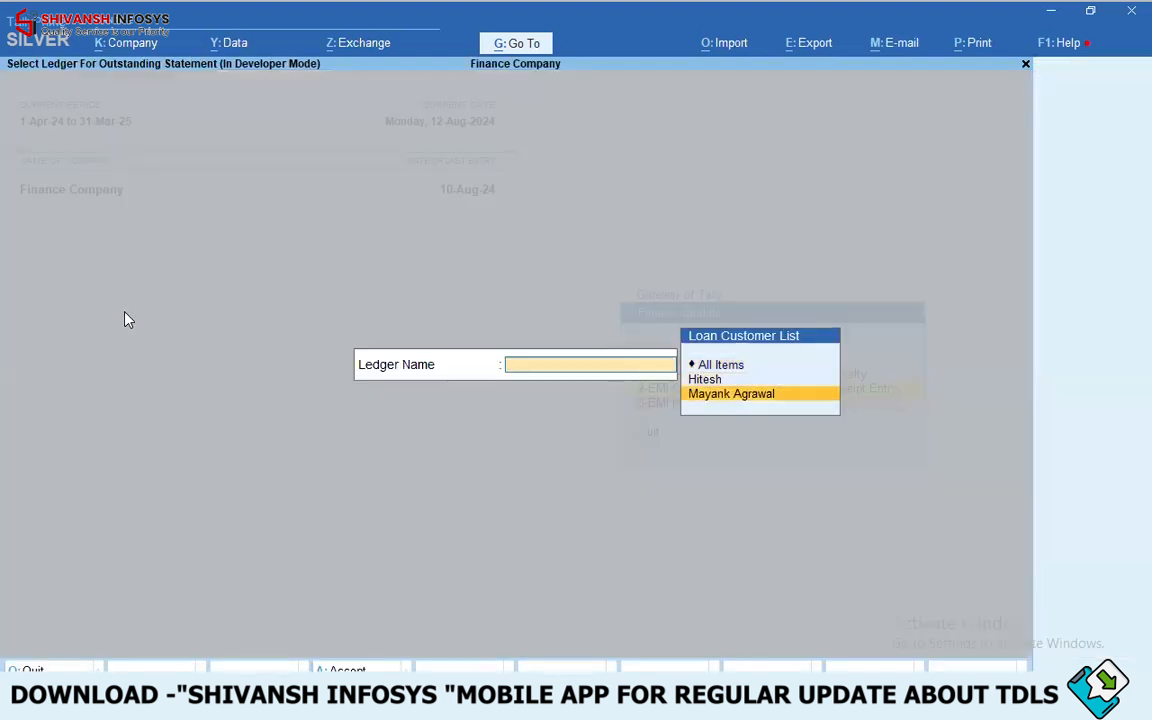
key(Return)
key(Return)
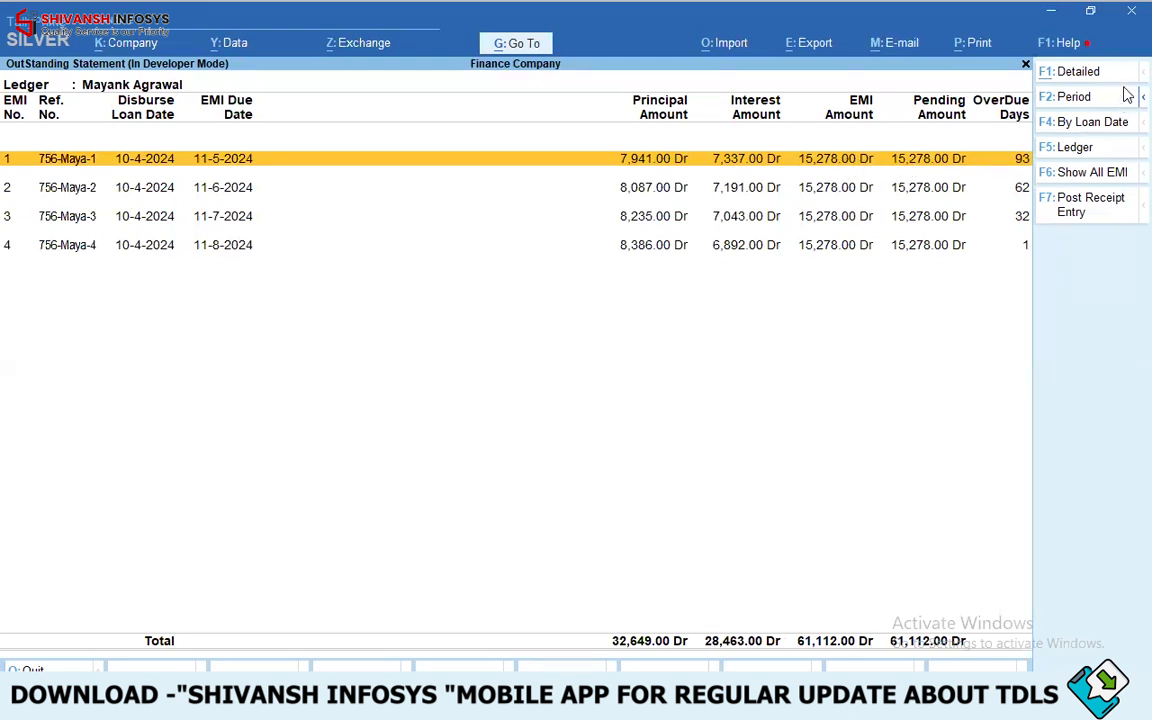
- List the second customer's outstanding EMIs by loan date and compare the fourth and fifth instalments
click(1066, 128)
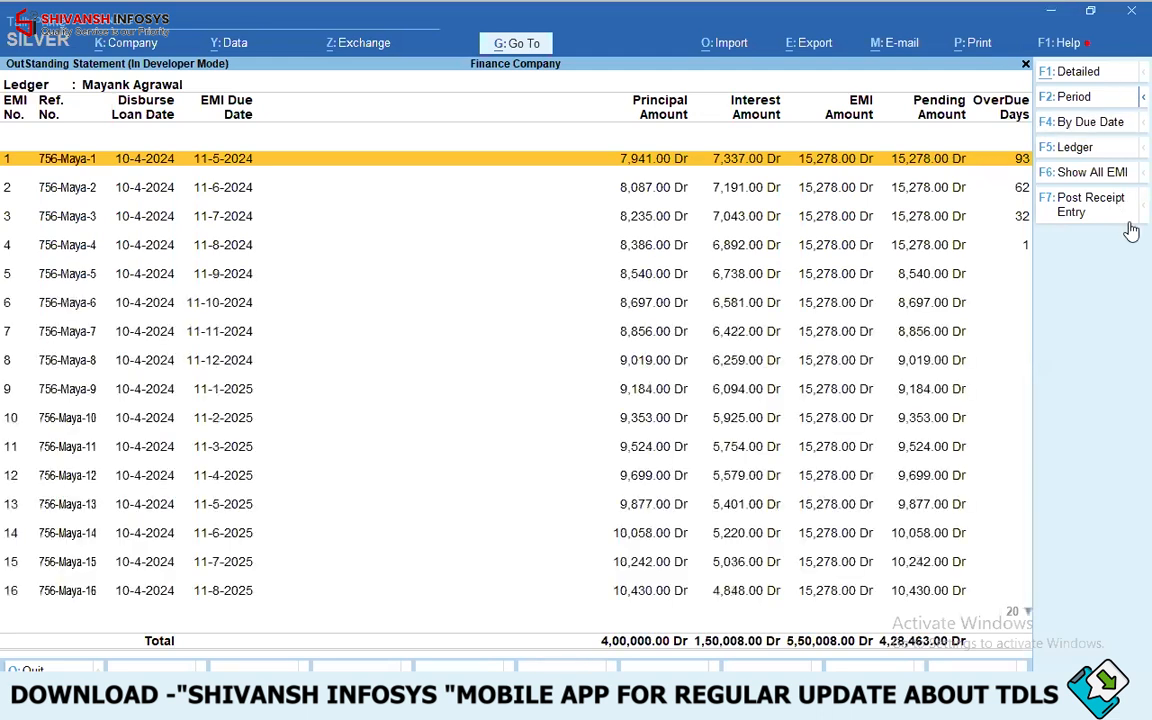
key(Down)
key(Down)
key(Down)
key(Down)
key(Down)
key(Up)
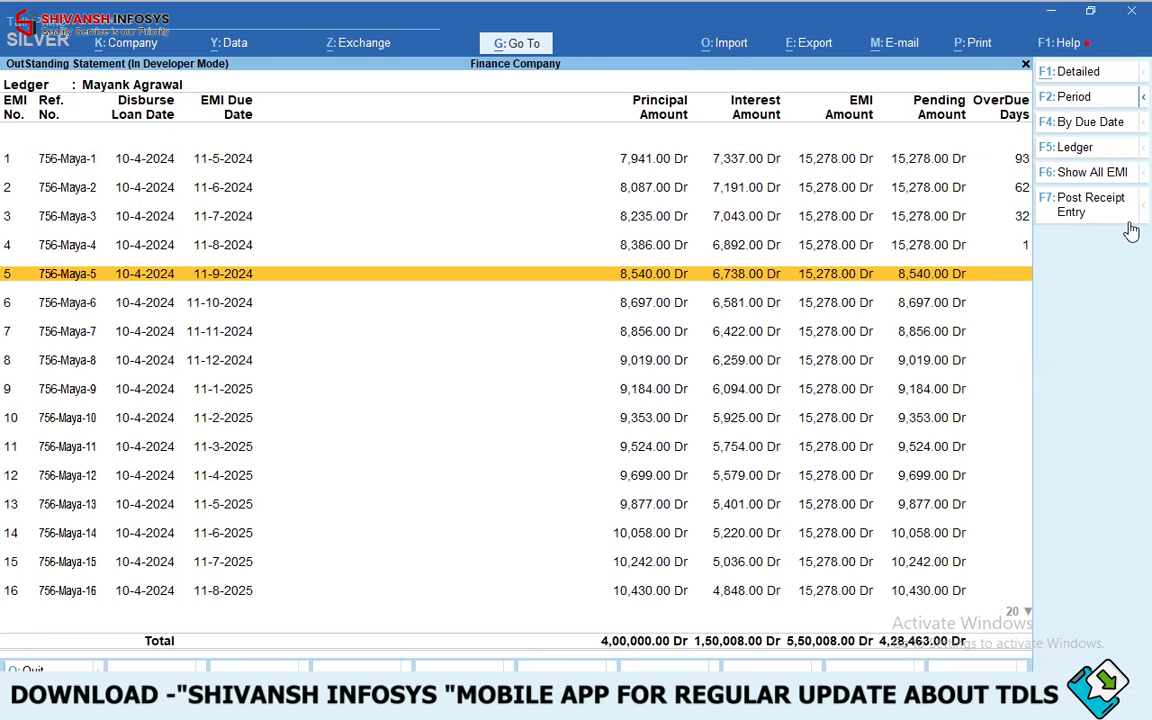
key(Up)
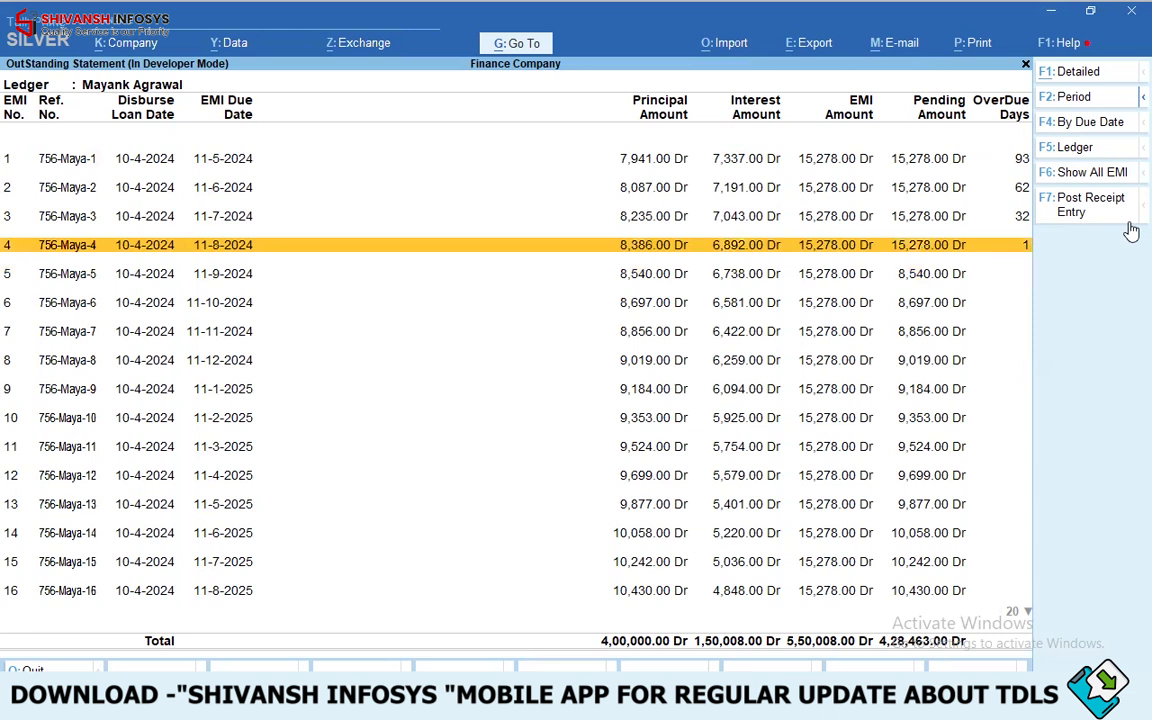
key(Down)
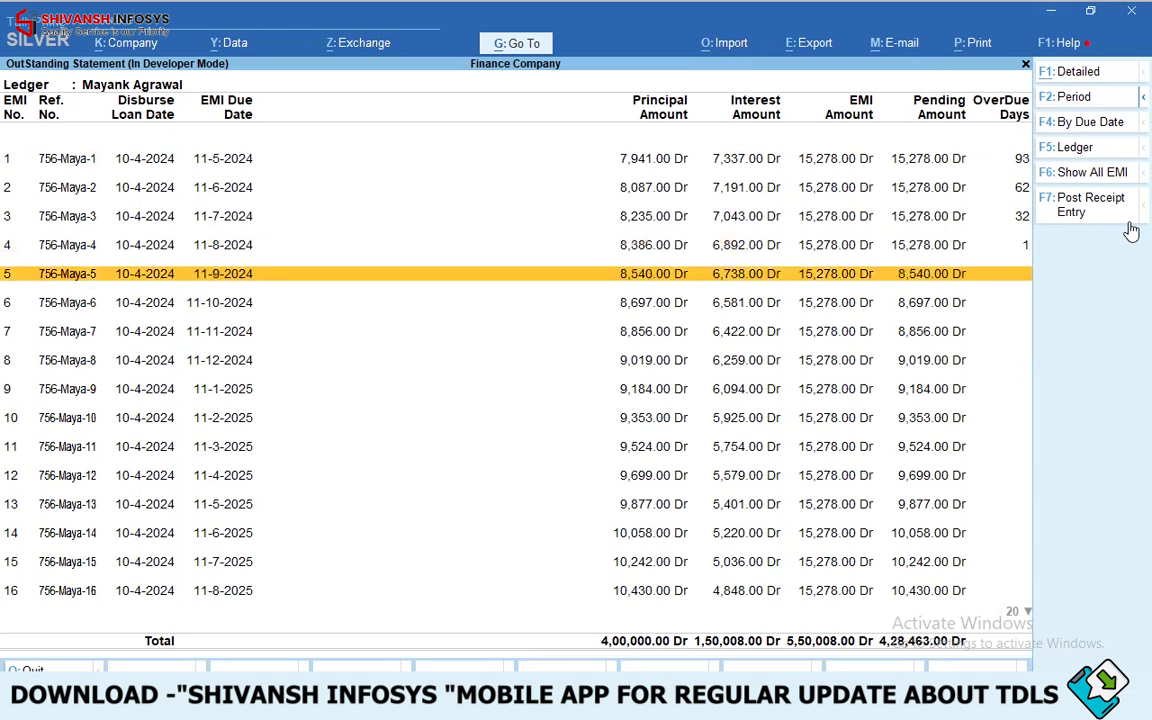
- Examine the second customer's full list of outstanding EMIs, comparing the overdue rows with the upcoming ones
key(End)
key(Page_Up)
key(Page_Up)
key(Down)
key(Down)
key(Down)
key(Down)
key(Up)
key(Up)
key(Up)
key(Up)
key(Down)
key(Down)
key(Down)
key(Down)
key(Up)
key(Down)
- Switch the outstanding statement to due date and back to loan date, and go to the last EMI
click(1089, 130)
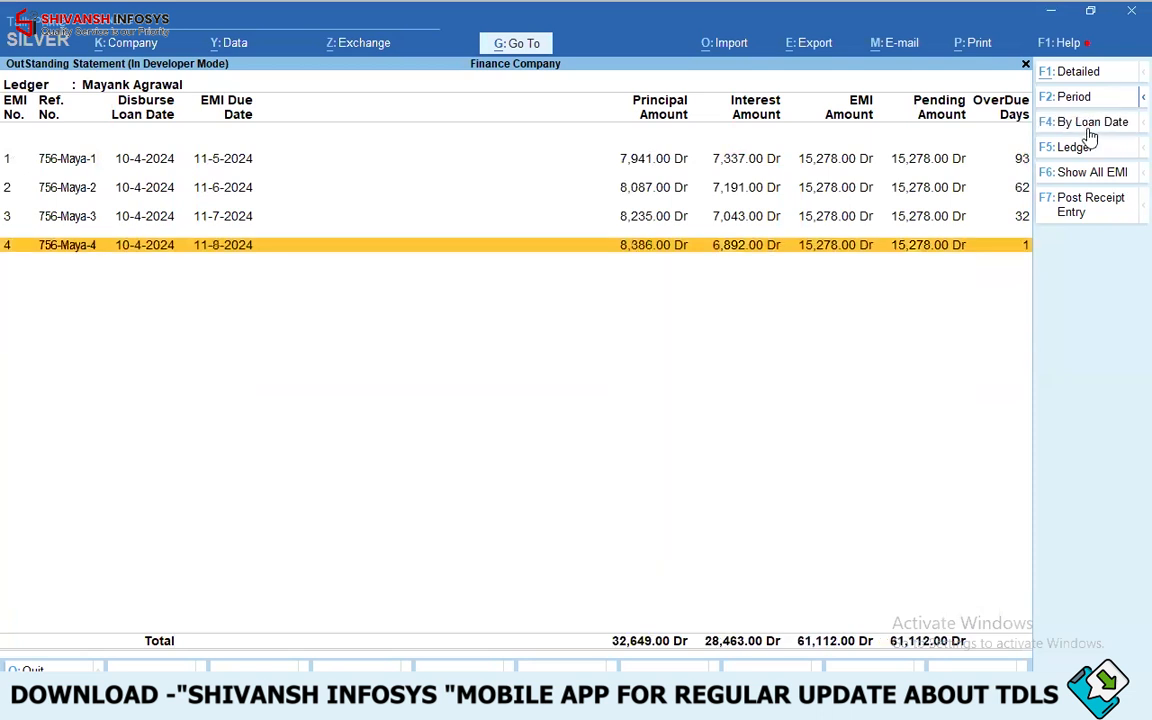
click(1094, 128)
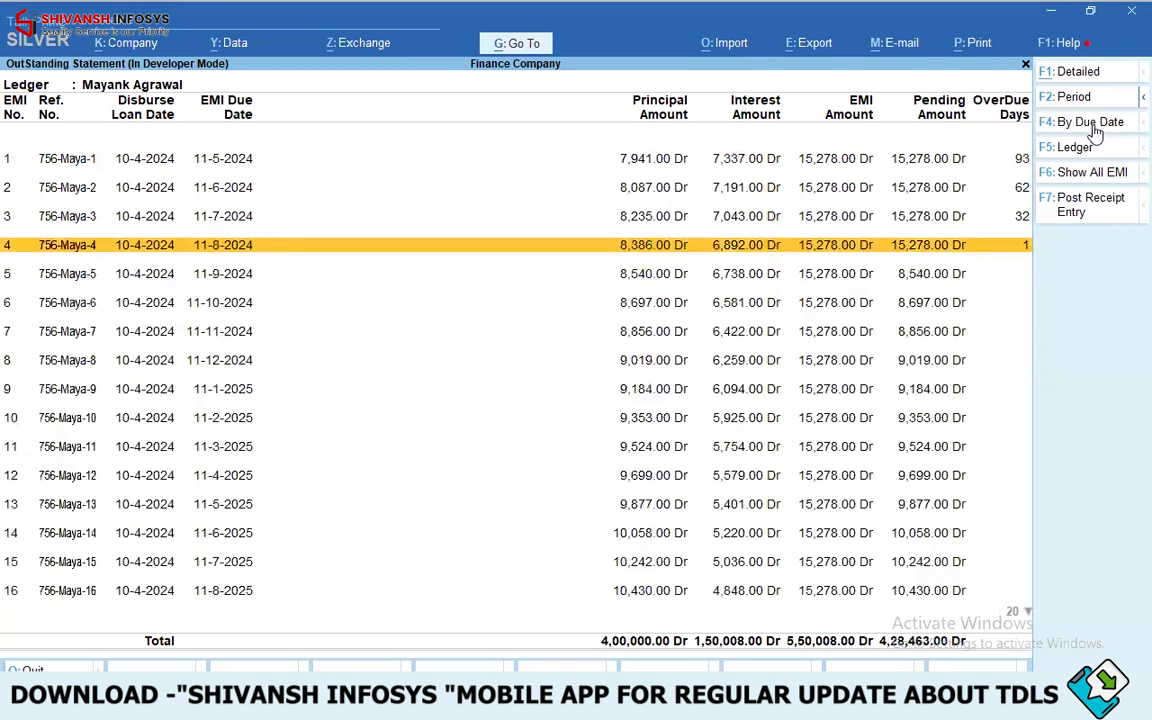
key(End)
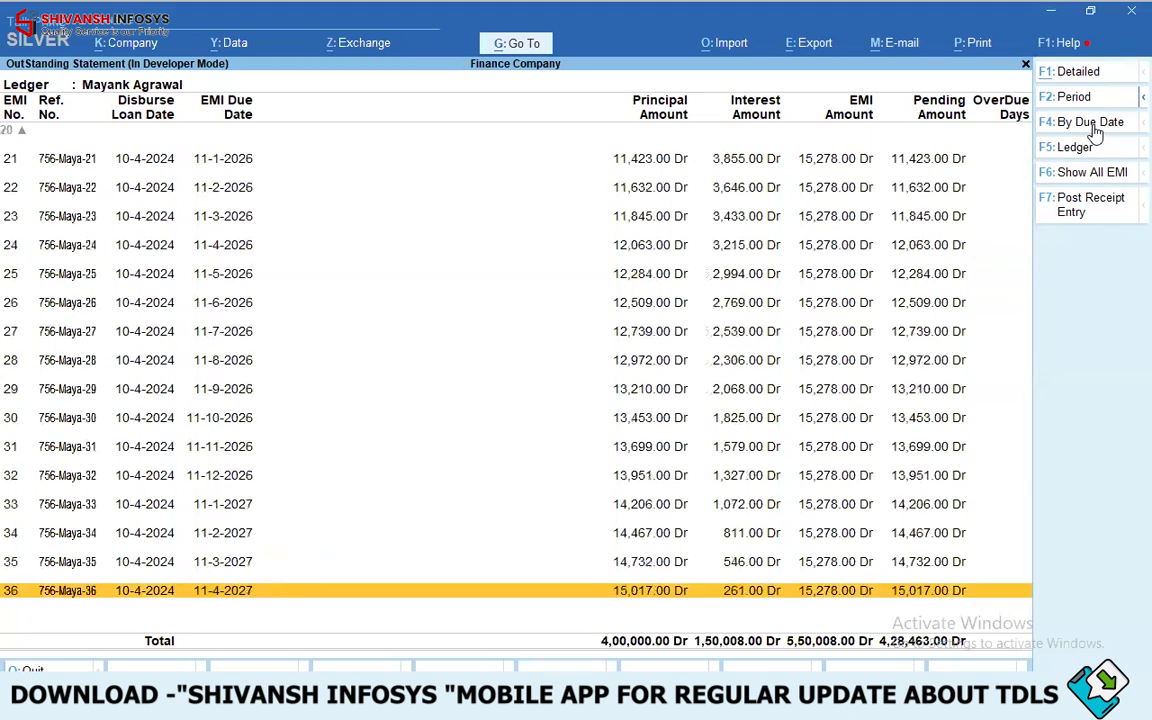
- Look through the second customer's EMIs listed by loan date, and switch the outstanding statement to due date
key(Home)
key(End)
key(Home)
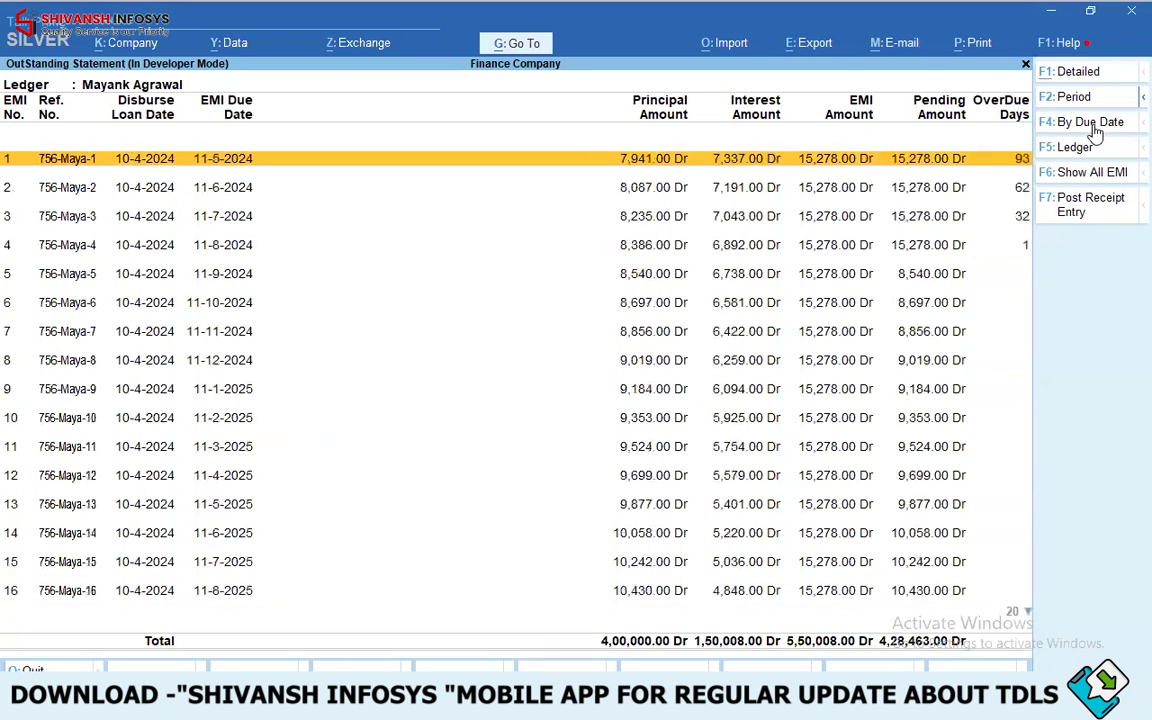
key(End)
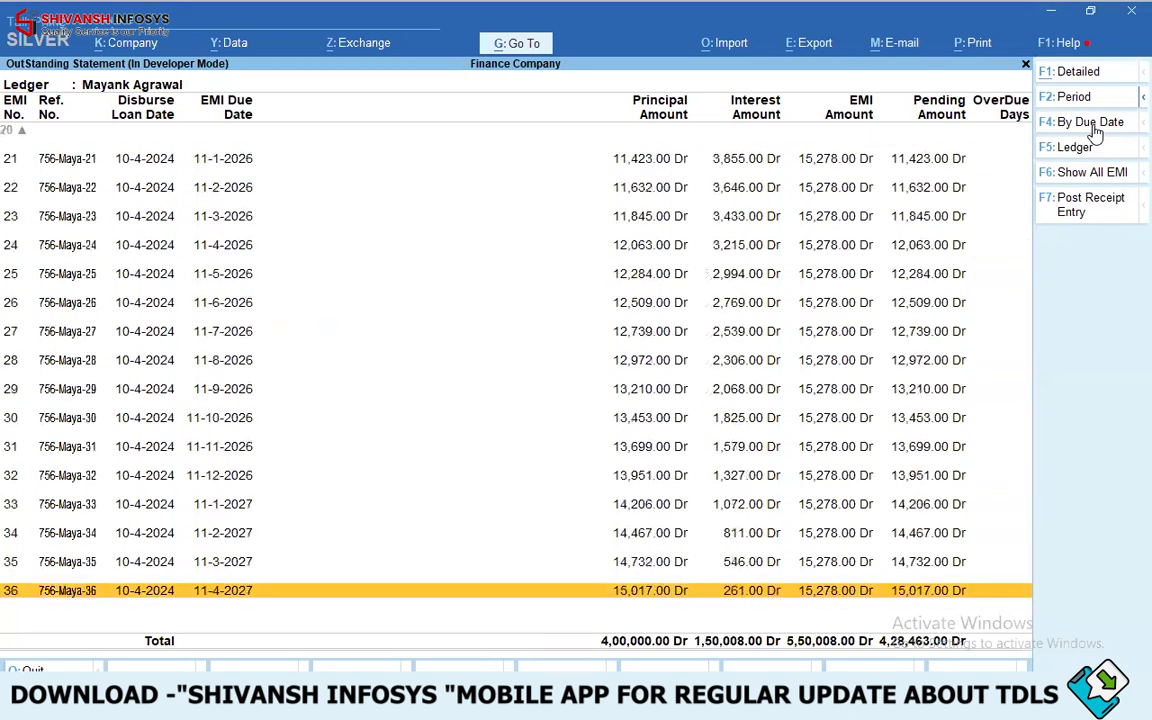
key(Page_Up)
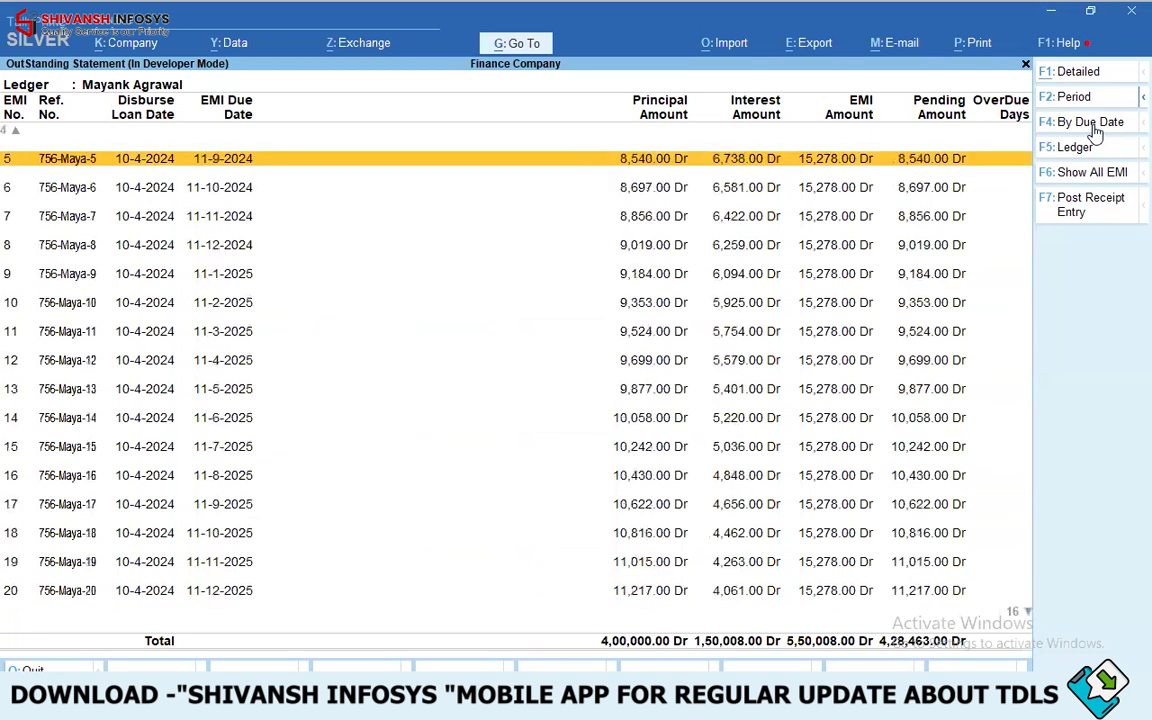
click(1095, 124)
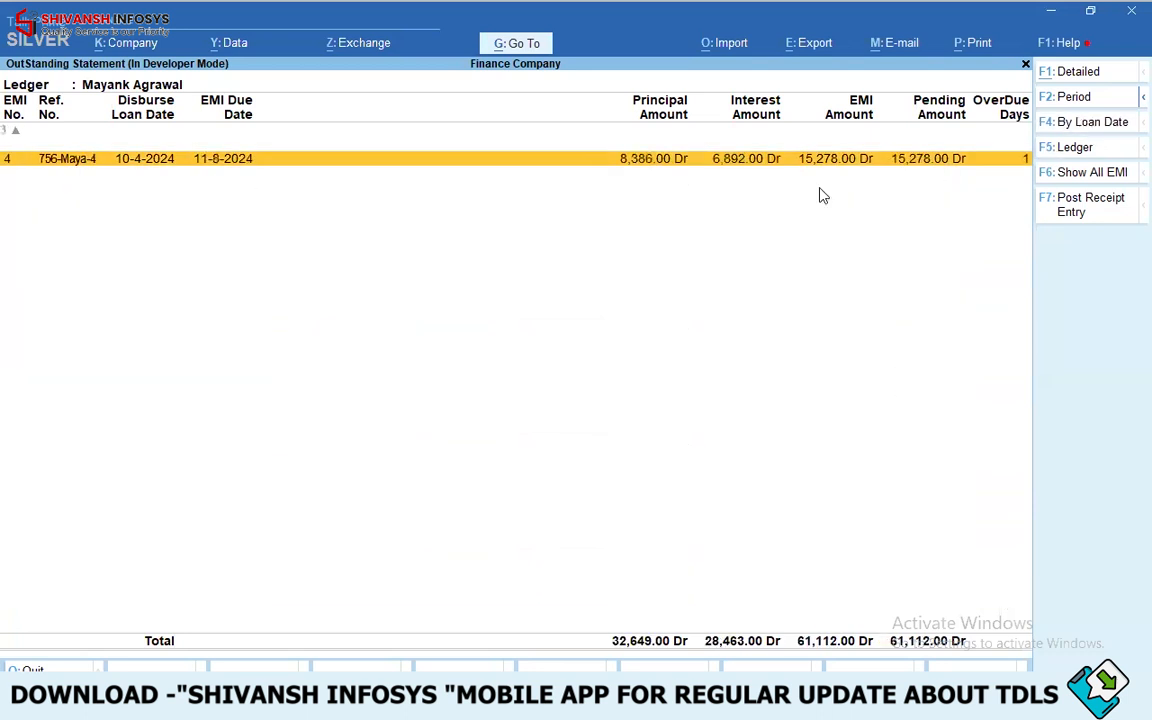
key(Home)
key(End)
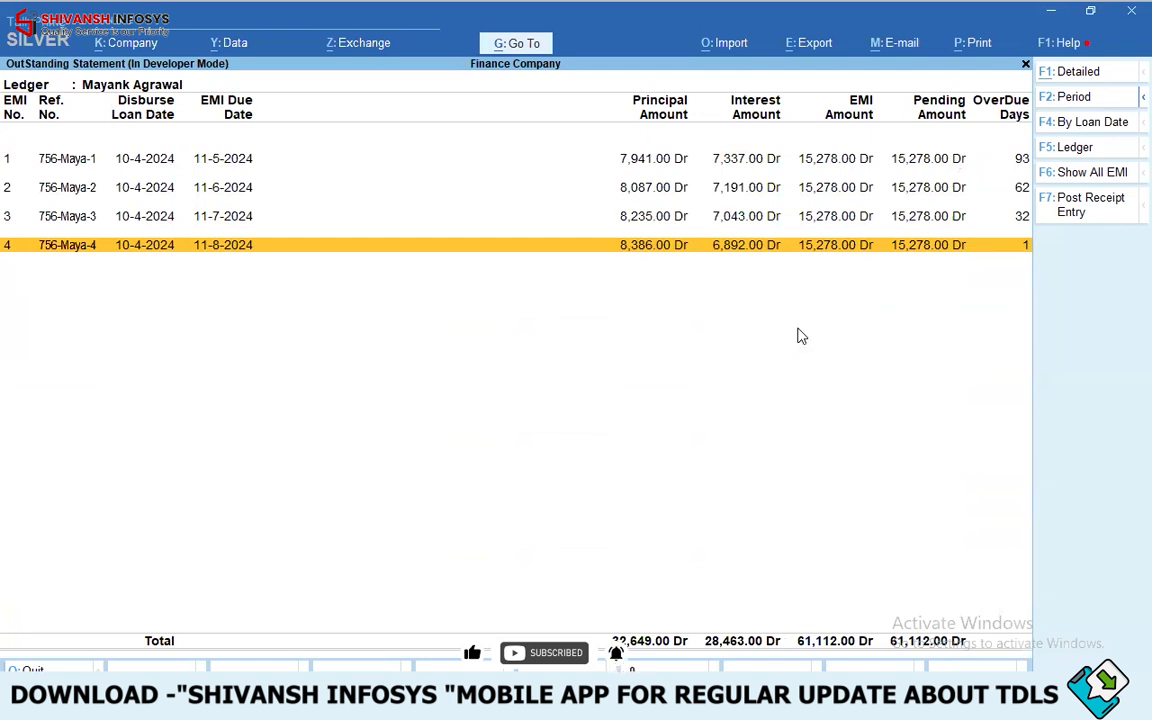
- Change the outstanding statement's period to run from 1-4-2024 to 12-6-24
key(F2)
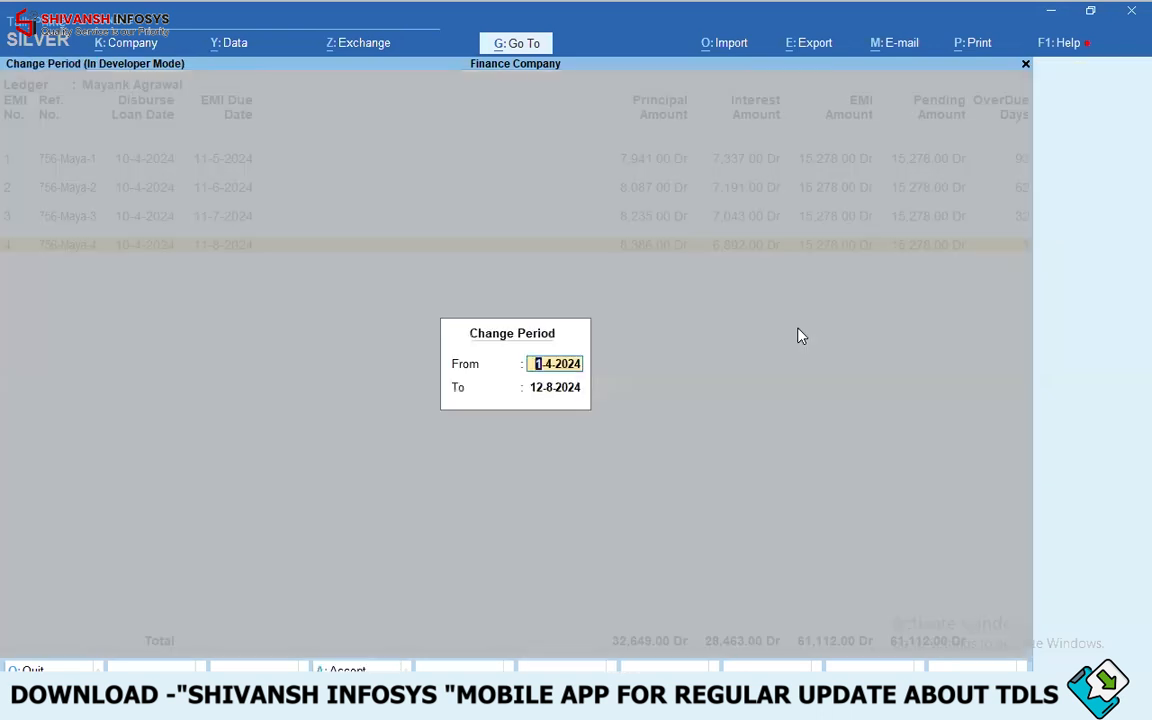
key(Return)
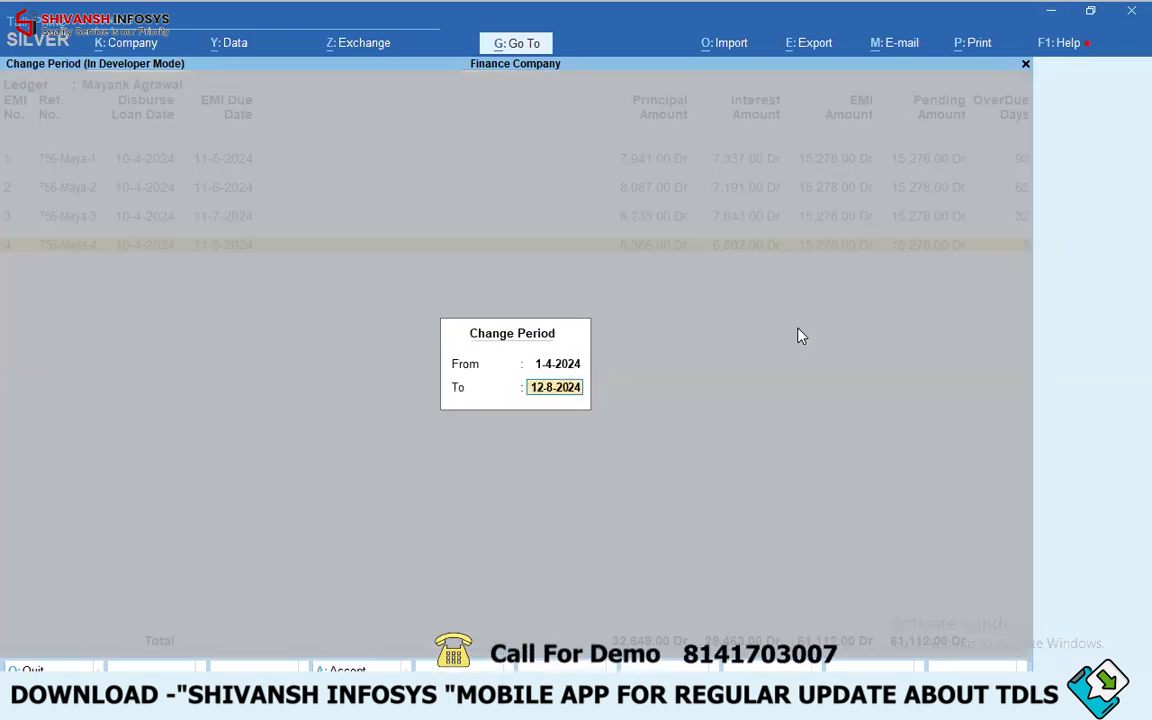
text(1)
key(BackSpace)
text(12-6-24)
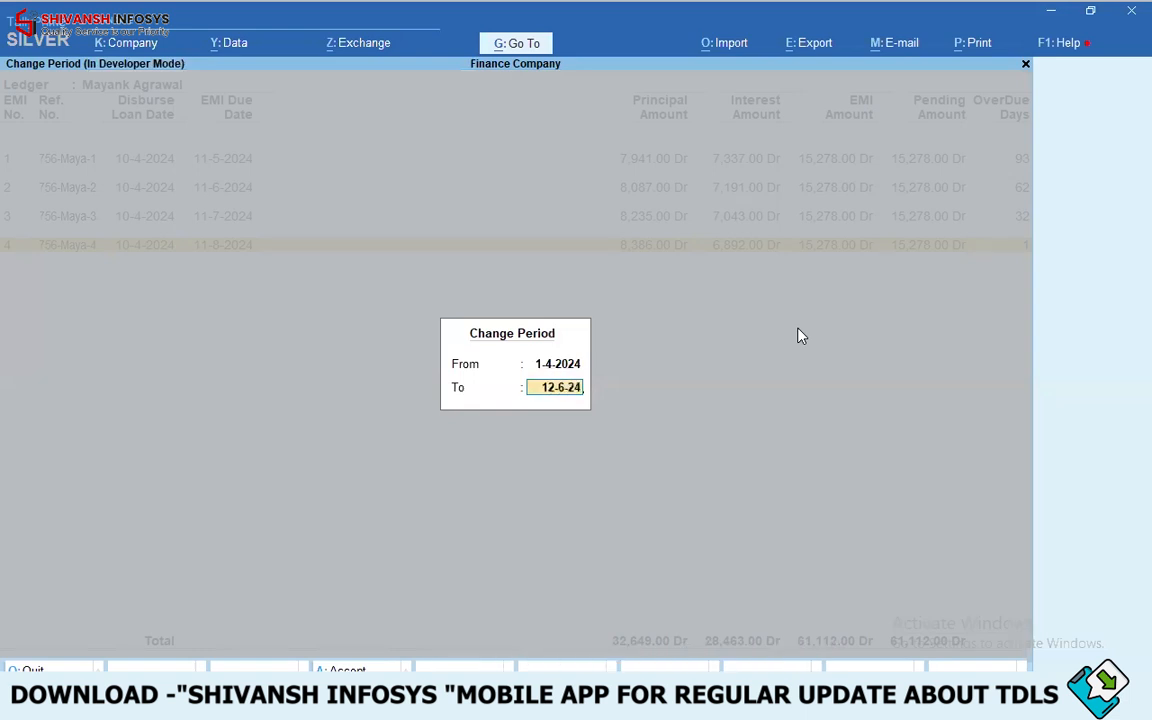
key(Return)
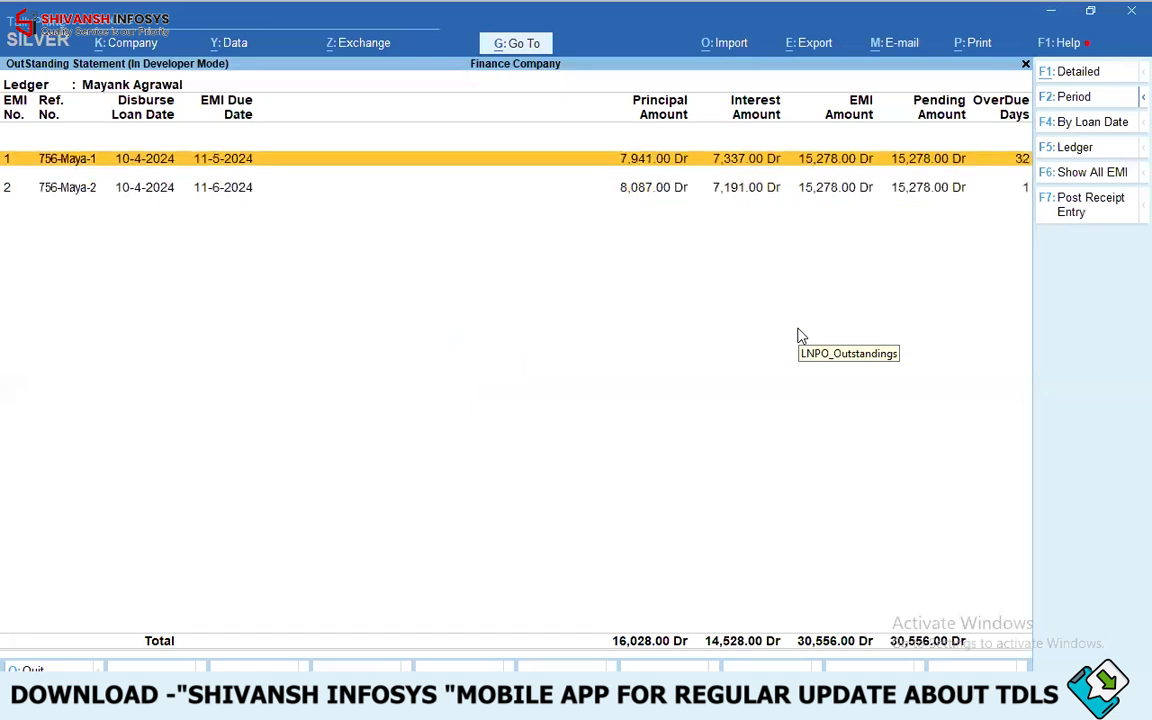
- Select the first and second outstanding EMIs and start posting a receipt entry for them
key(Down)
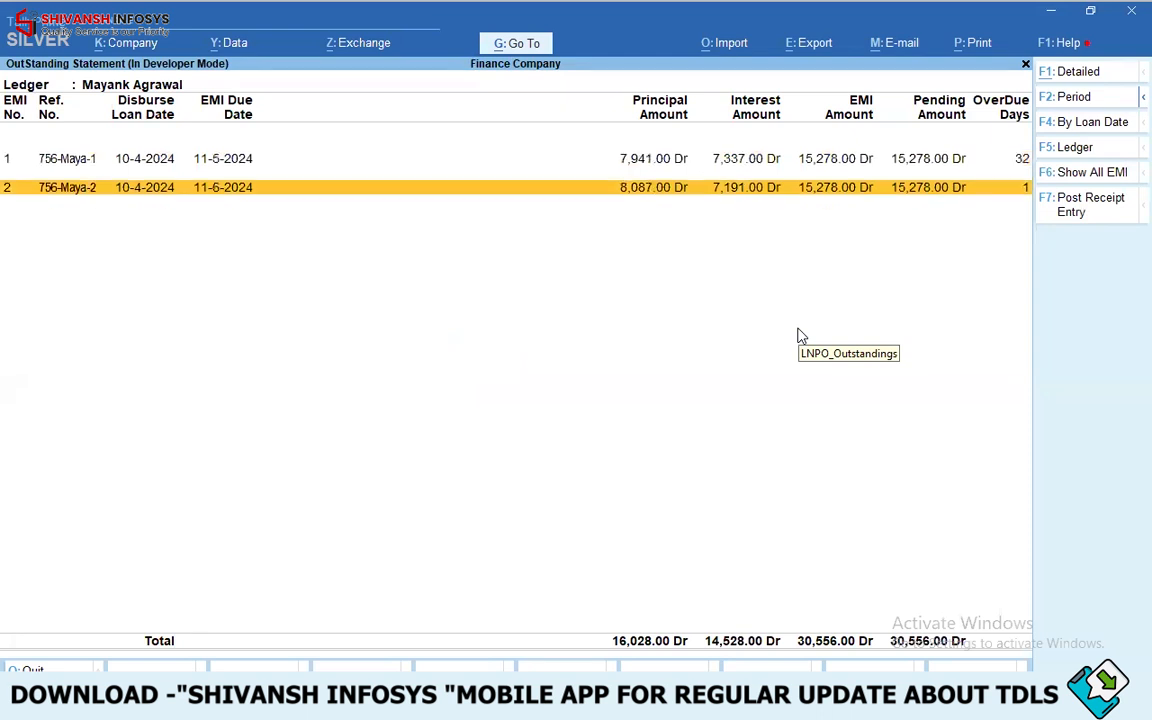
key(Up)
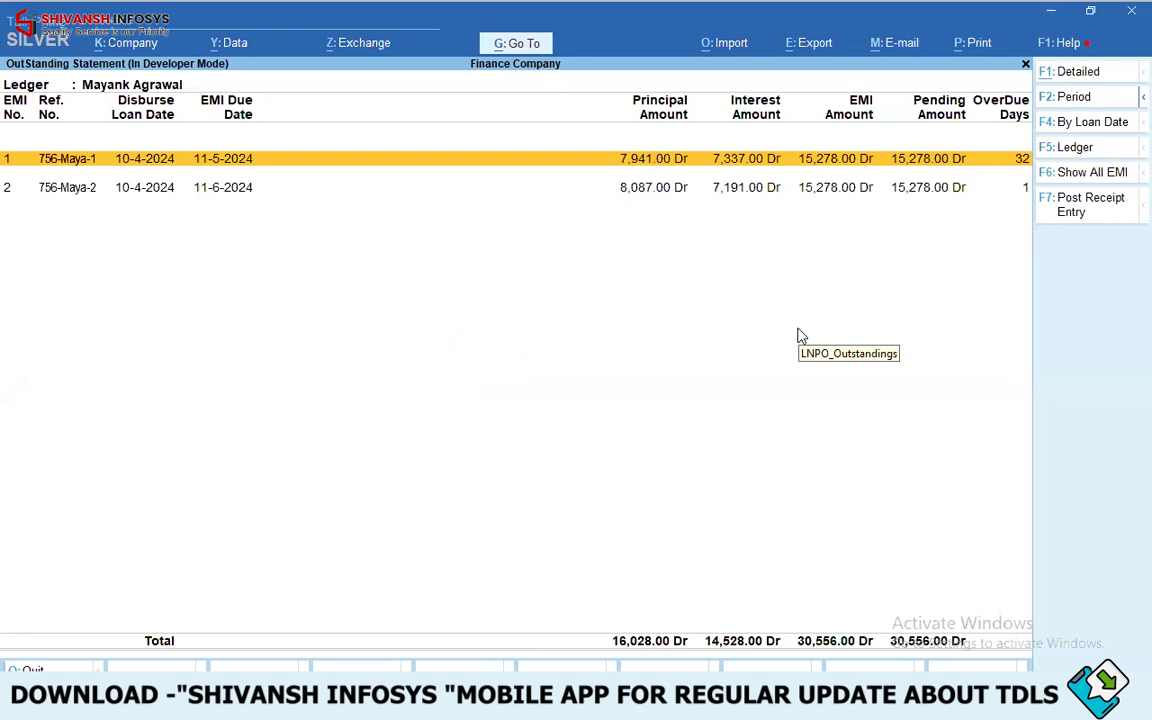
key(Down)
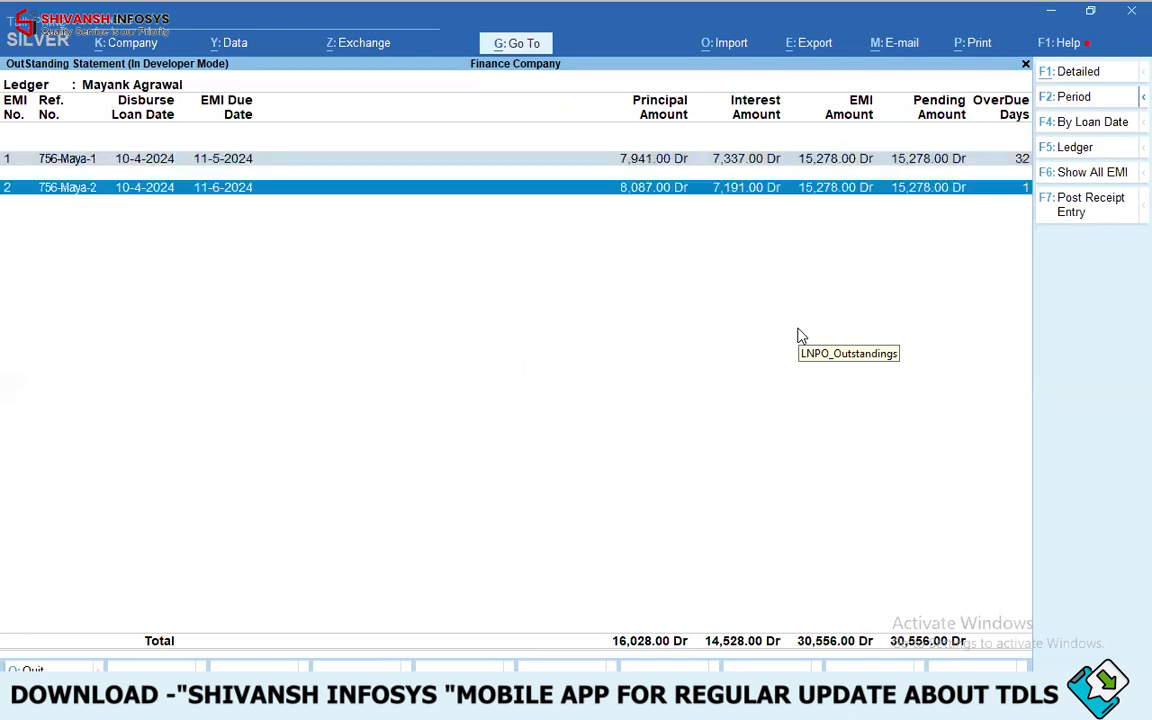
click(1082, 210)
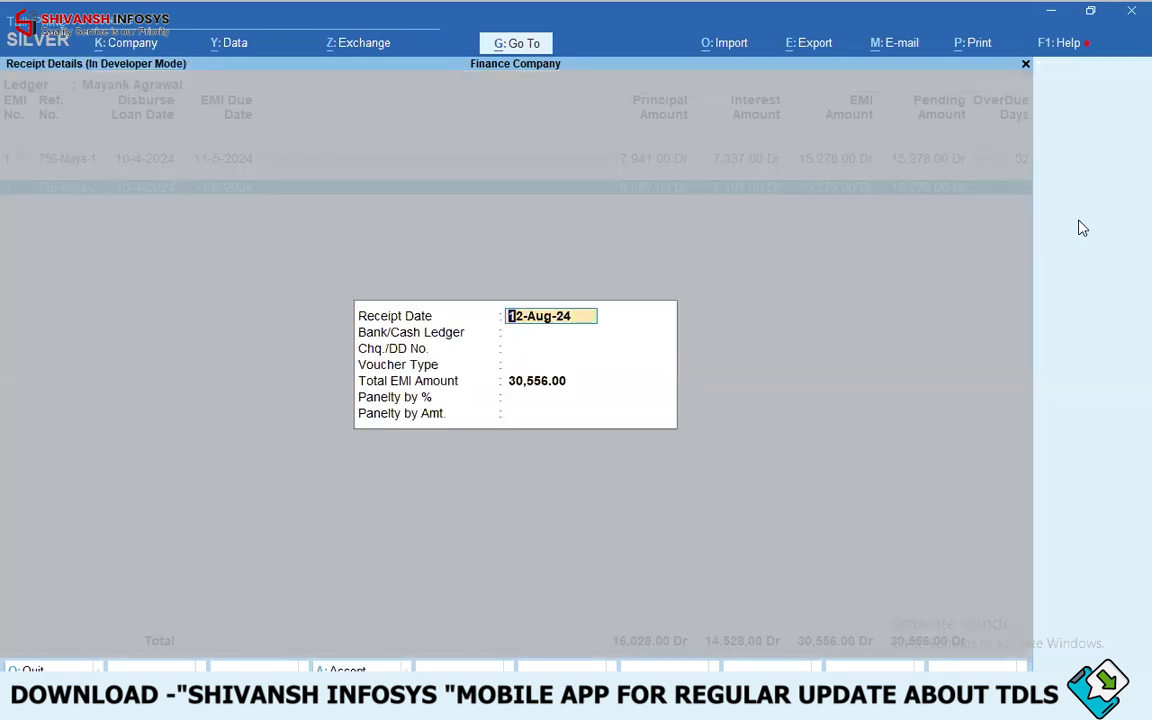
- Set the receipt date to 12-6-24 and the bank/cash ledger to Kotak Bank
text(12-6-)
text(24)
key(Return)
key(Down)
key(Down)
key(Down)
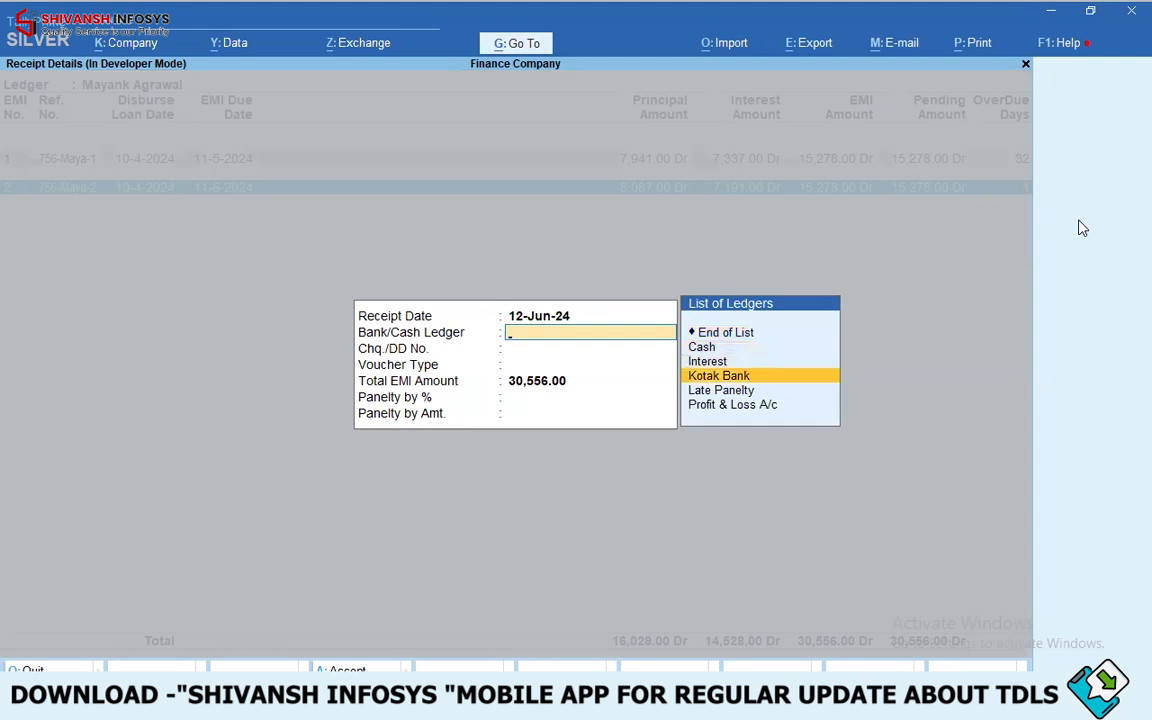
key(Up)
key(Up)
key(Down)
key(Down)
key(Return)
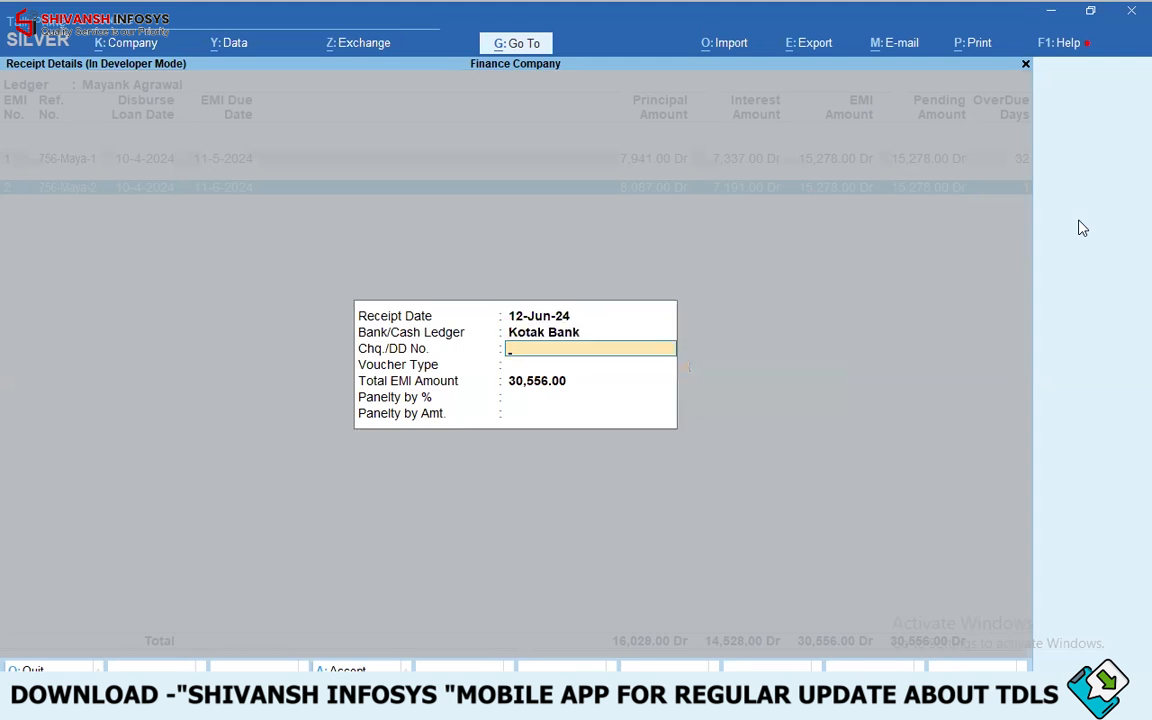
- Enter Online as the cheque/DD number, choose the Receipt voucher type, and accept the total EMI amount
text(Online)
key(Return)
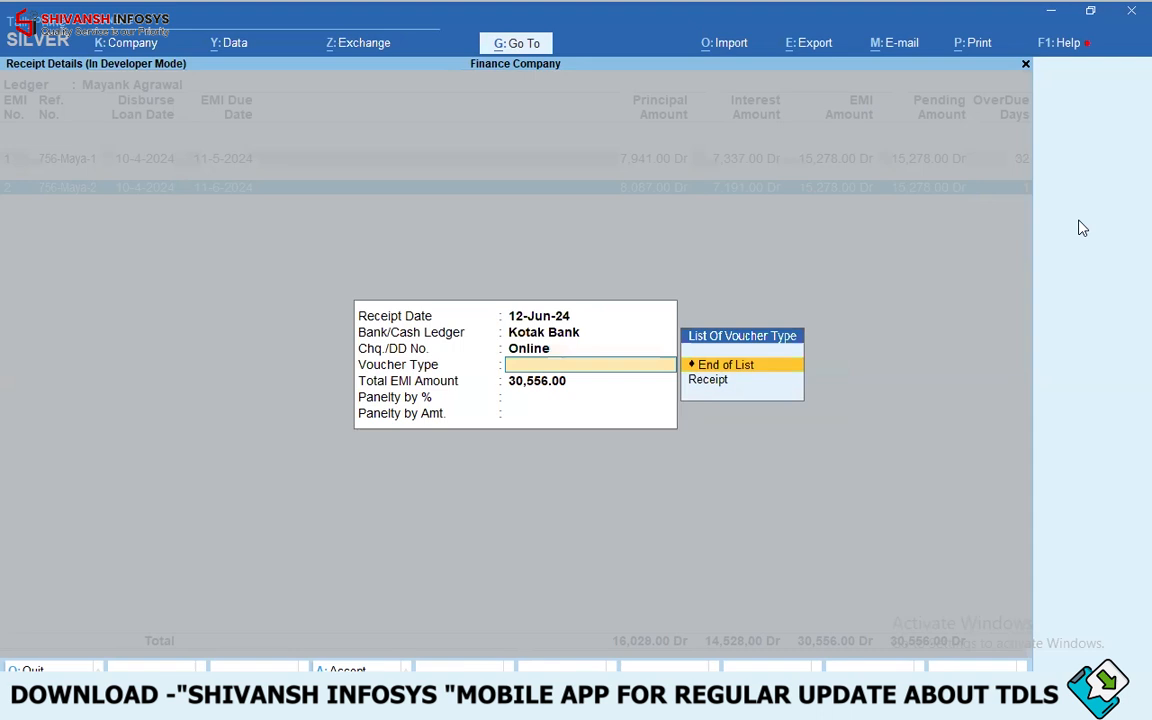
key(BackSpace)
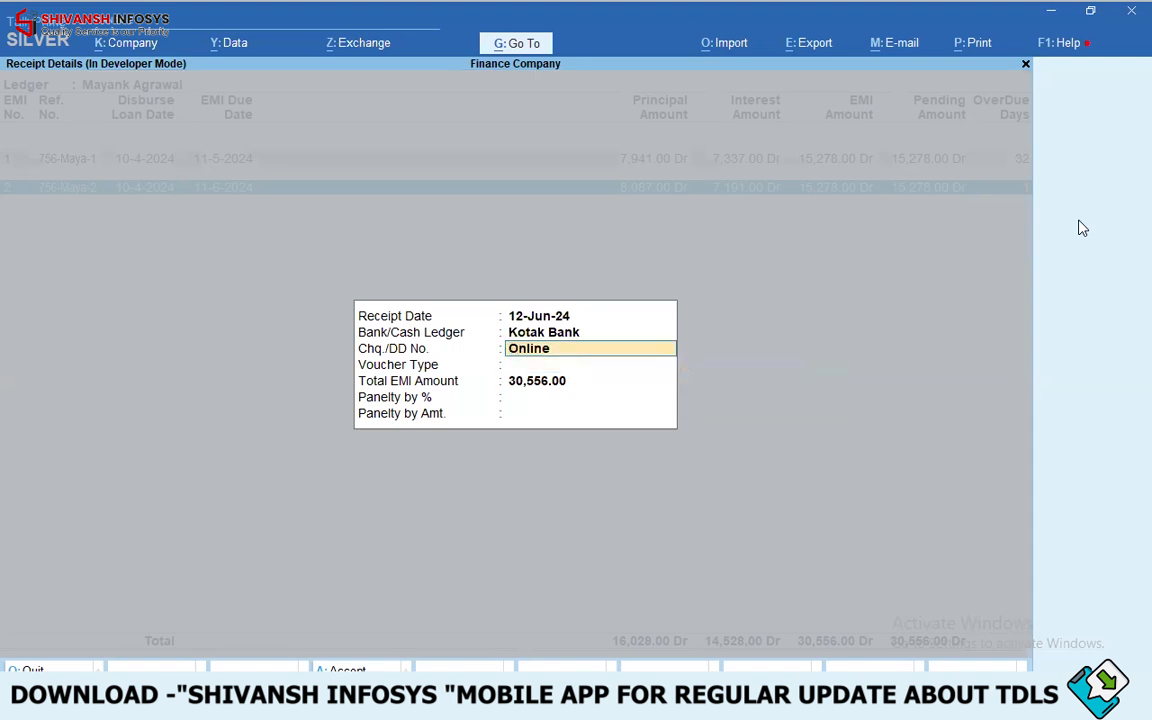
key(Return)
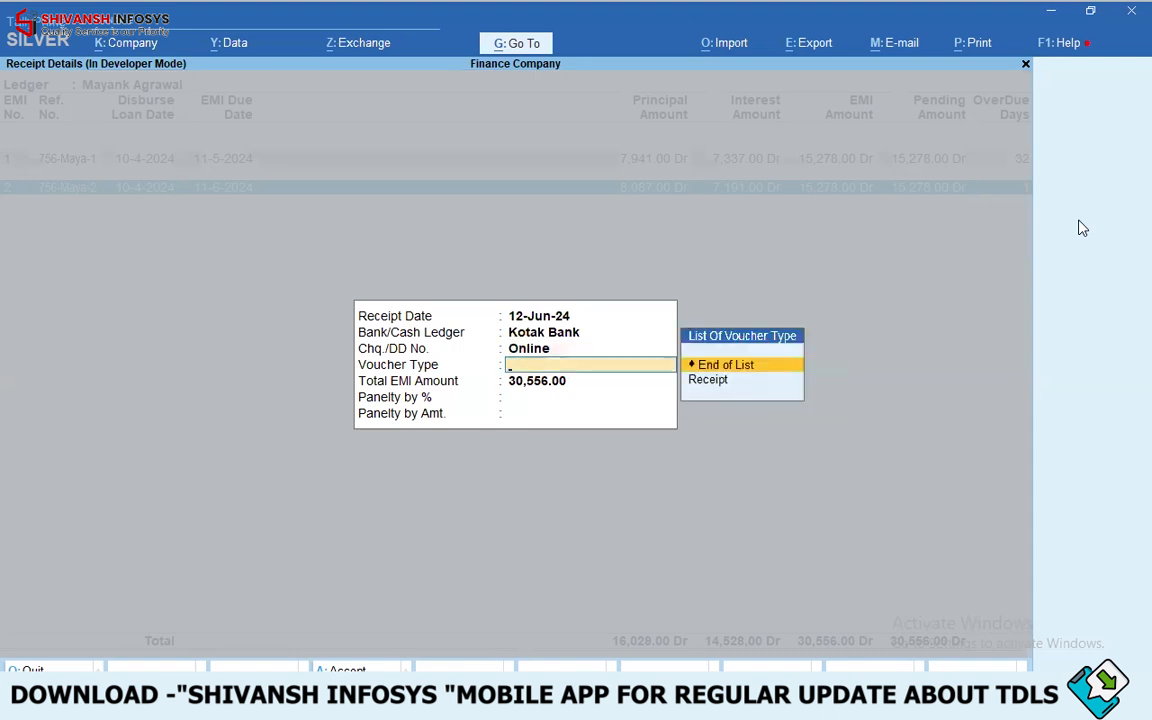
key(Down)
key(Return)
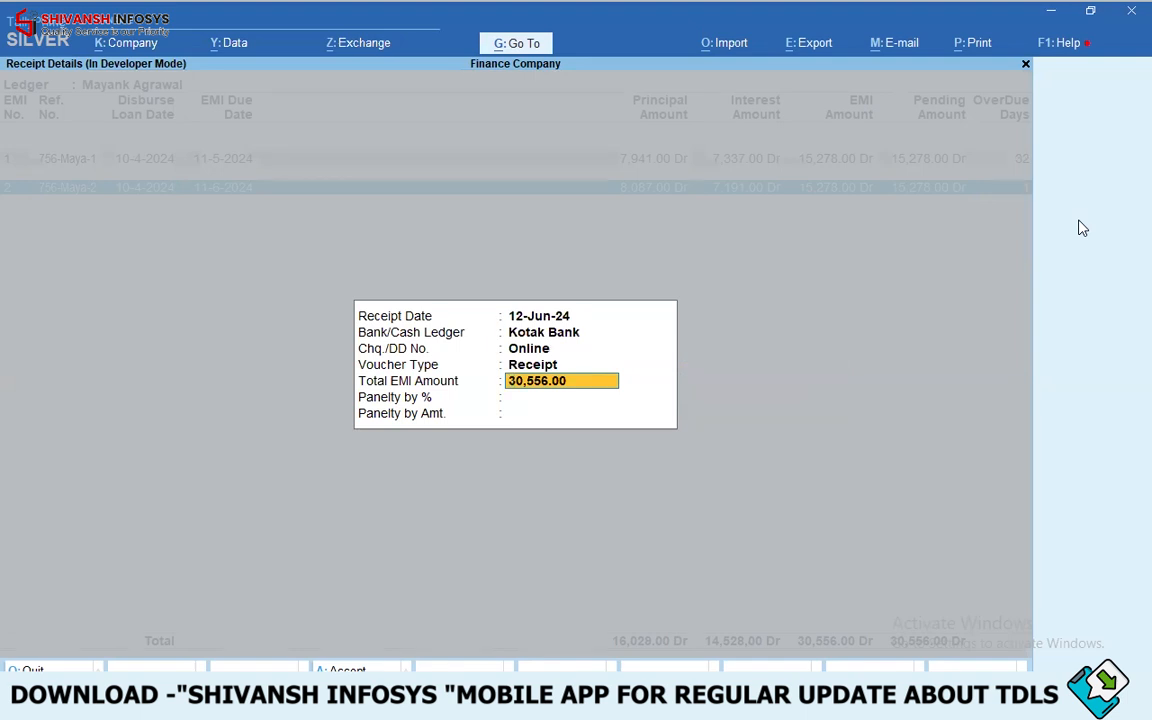
key(Return)
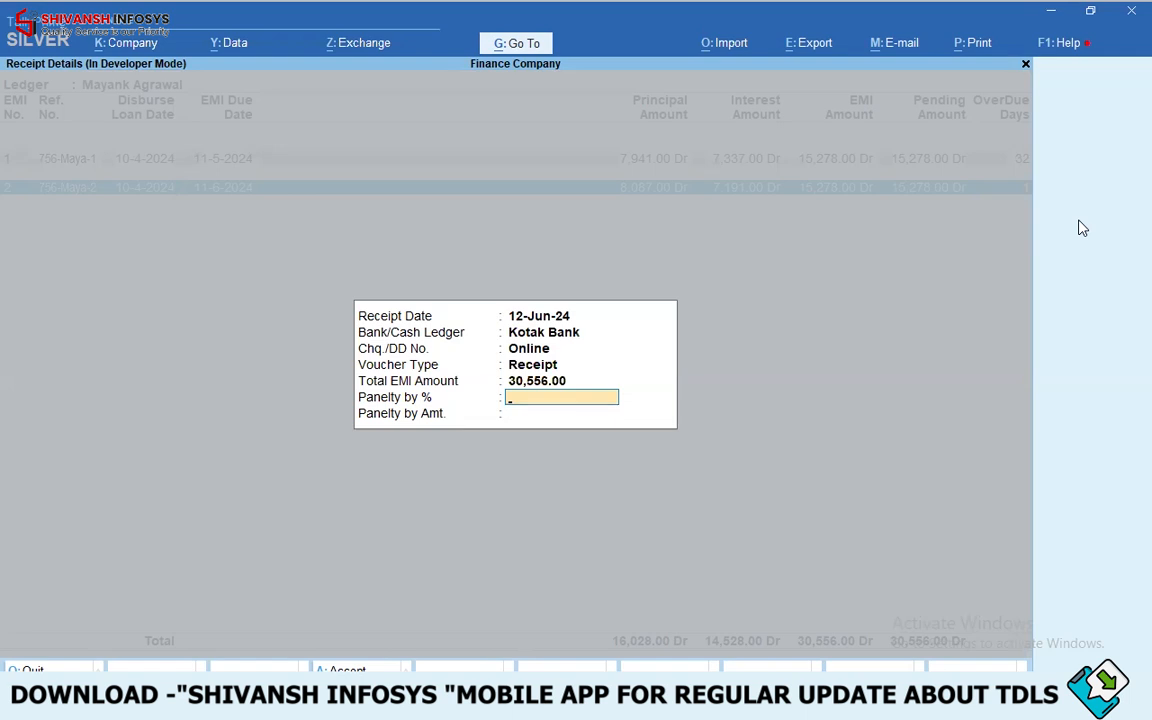
- Try a 5 % penalty on the receipt and clear the percentage
text(5)
key(Return)
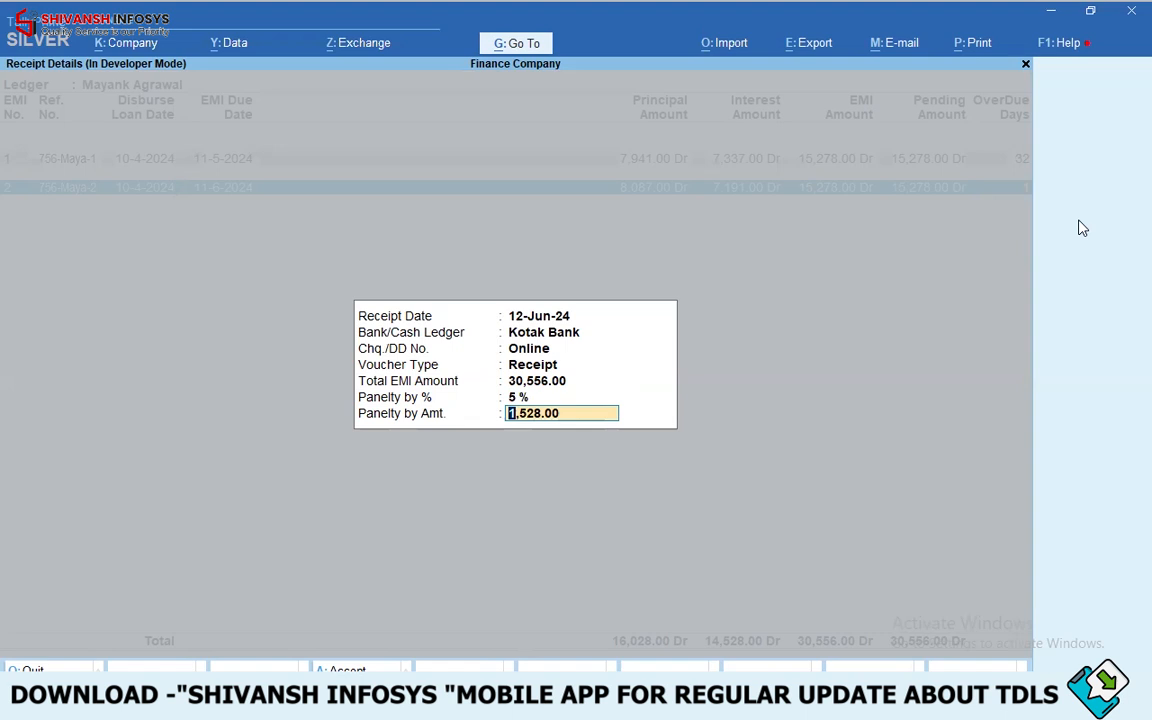
key(Up)
key(BackSpace)
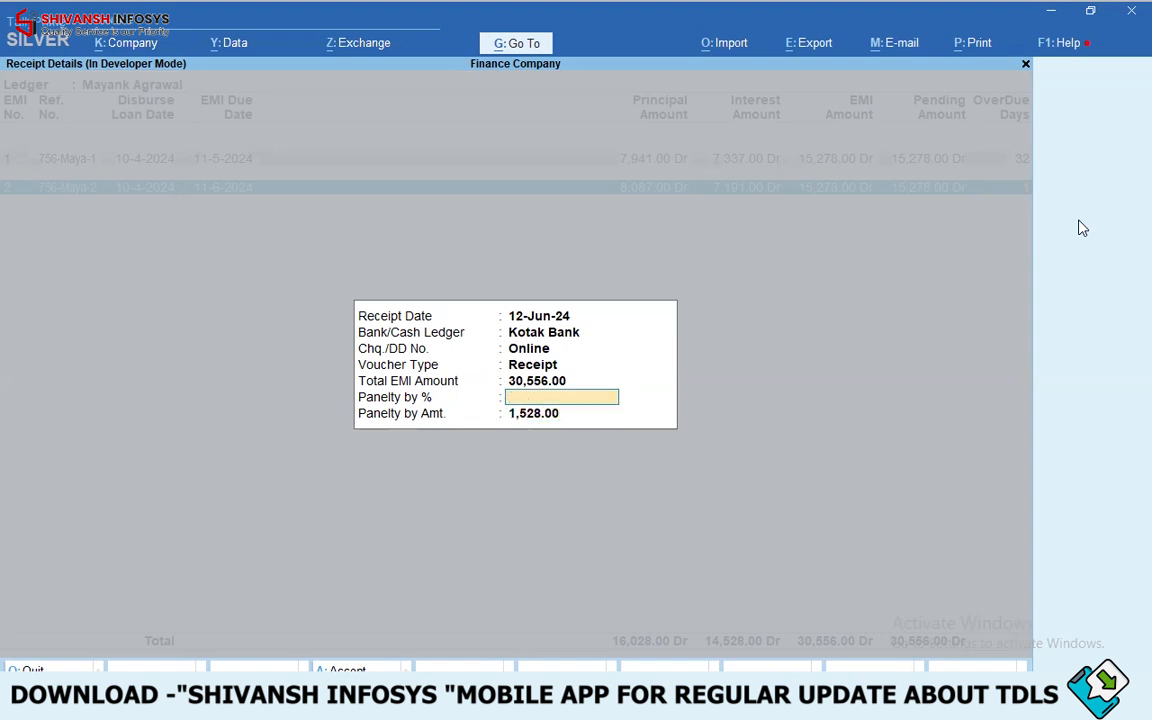
- Set the penalty amount to 1000 and post the EMI receipt entry
key(Return)
text(1000)
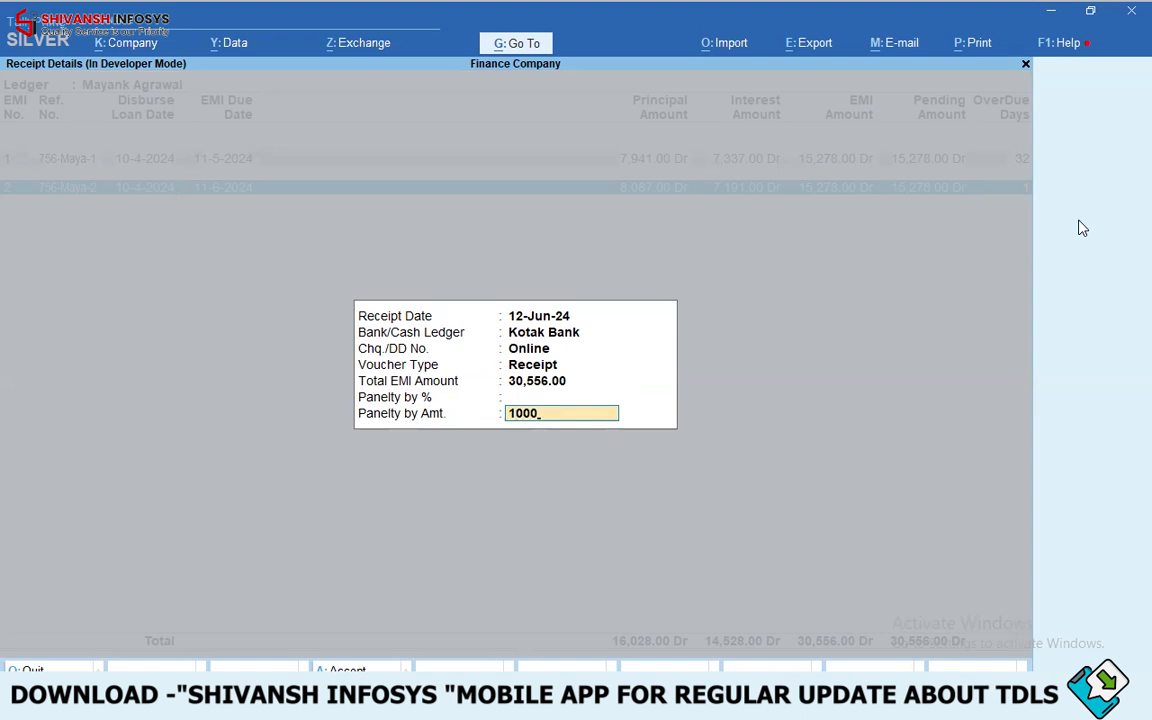
key(Return)
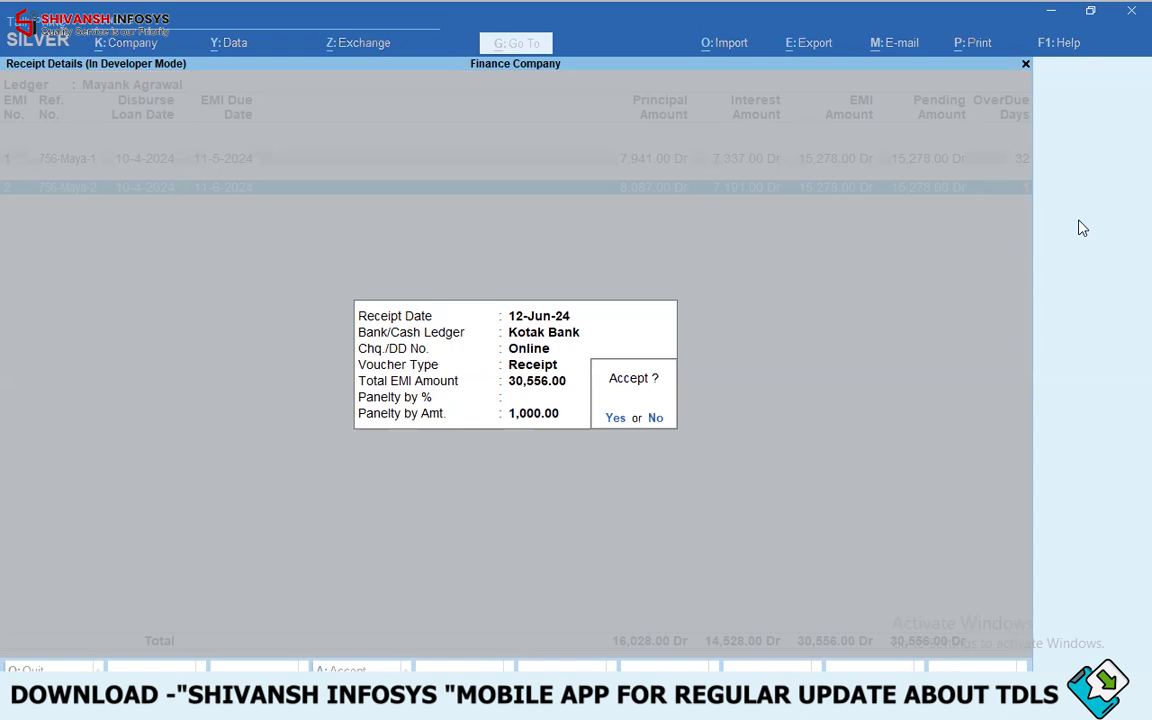
key(Return)
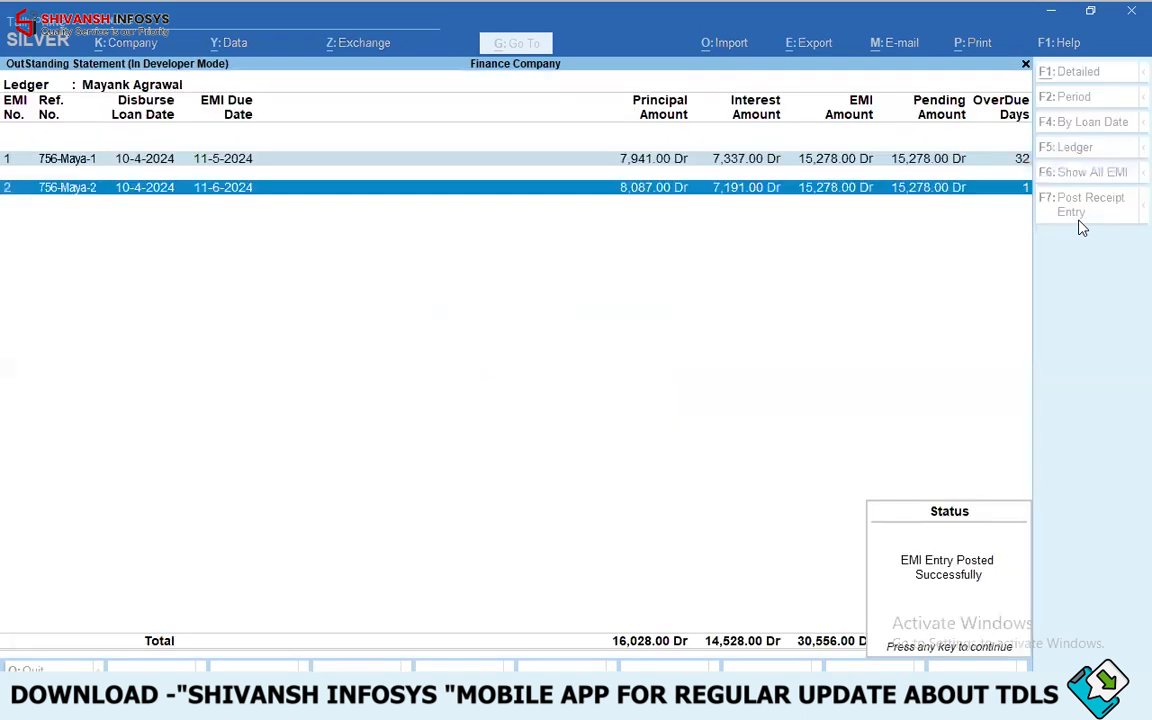
key(Return)
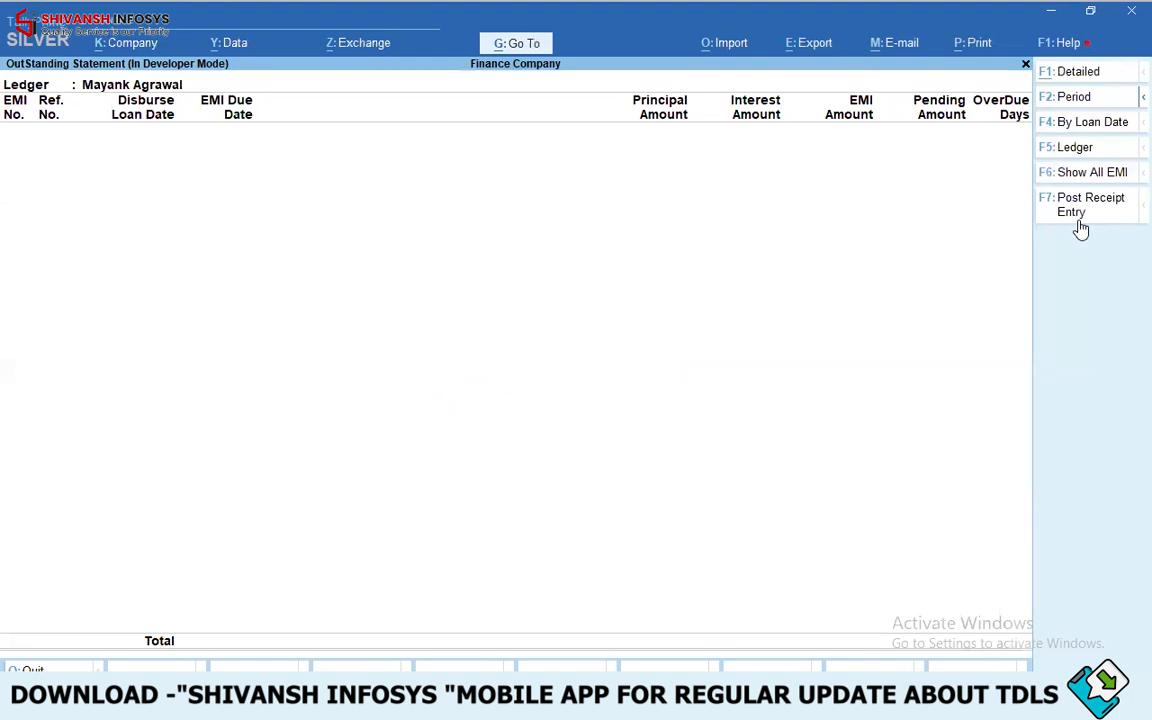
- Show all of the second customer's EMIs by loan date, including received ones, and look through the whole schedule
click(1073, 176)
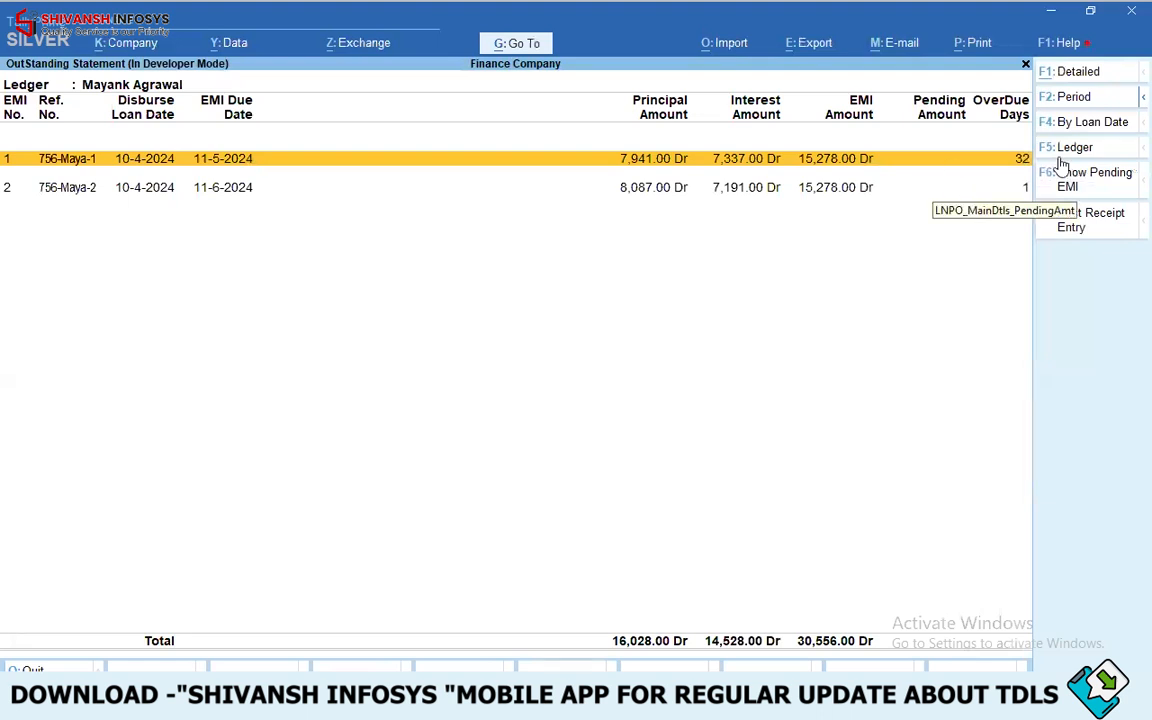
click(1079, 128)
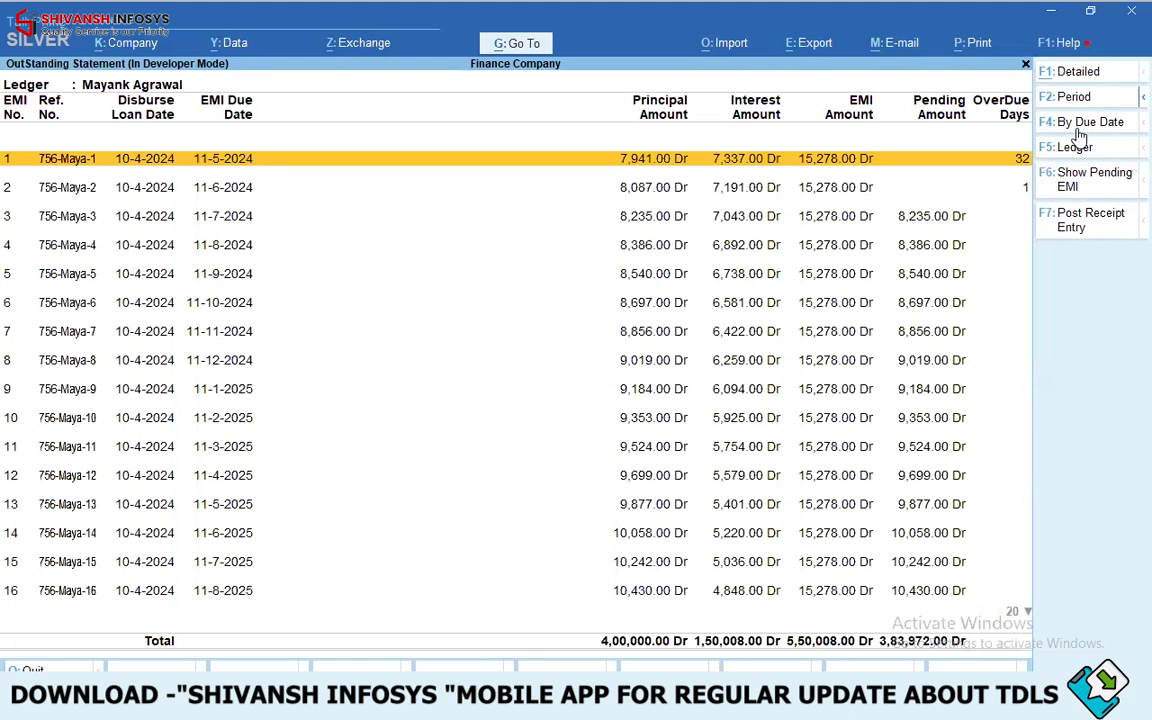
key(Down)
key(Down)
key(Down)
key(Down)
key(Down)
key(Down)
key(Down)
key(Down)
key(Down)
key(Down)
key(Down)
key(Down)
key(Down)
key(Down)
key(Down)
key(Down)
key(Down)
key(Down)
key(Down)
key(Down)
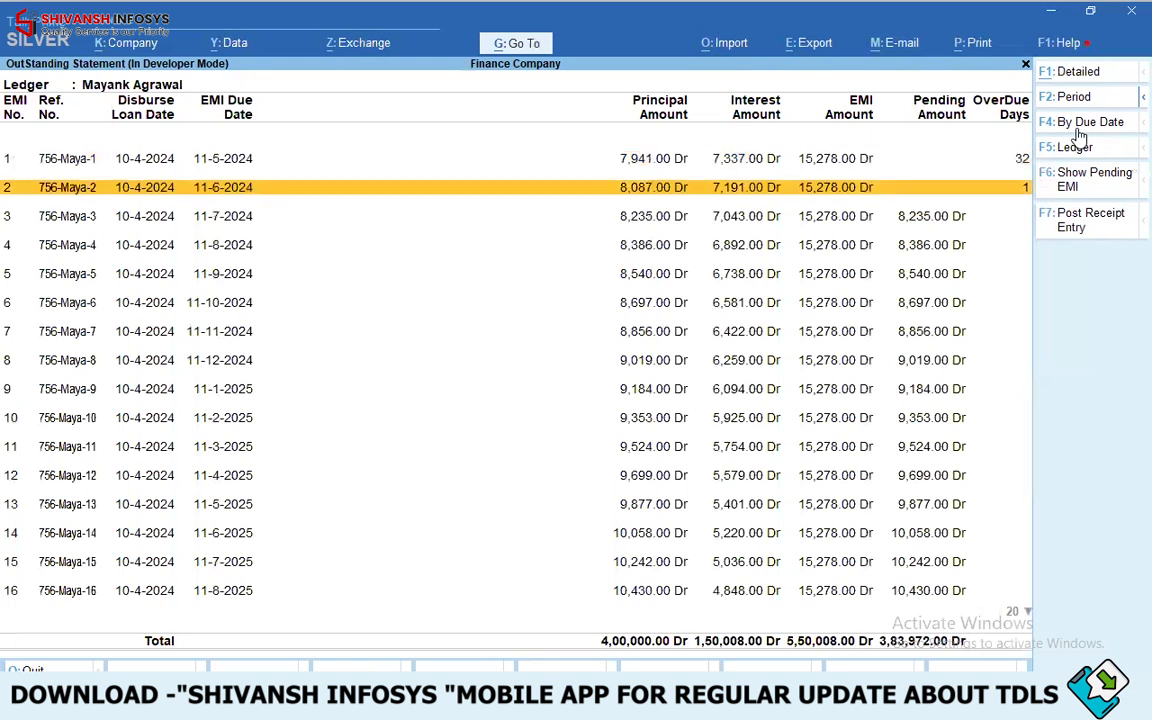
key(Down)
key(Down)
key(Down)
key(Down)
key(Down)
key(Down)
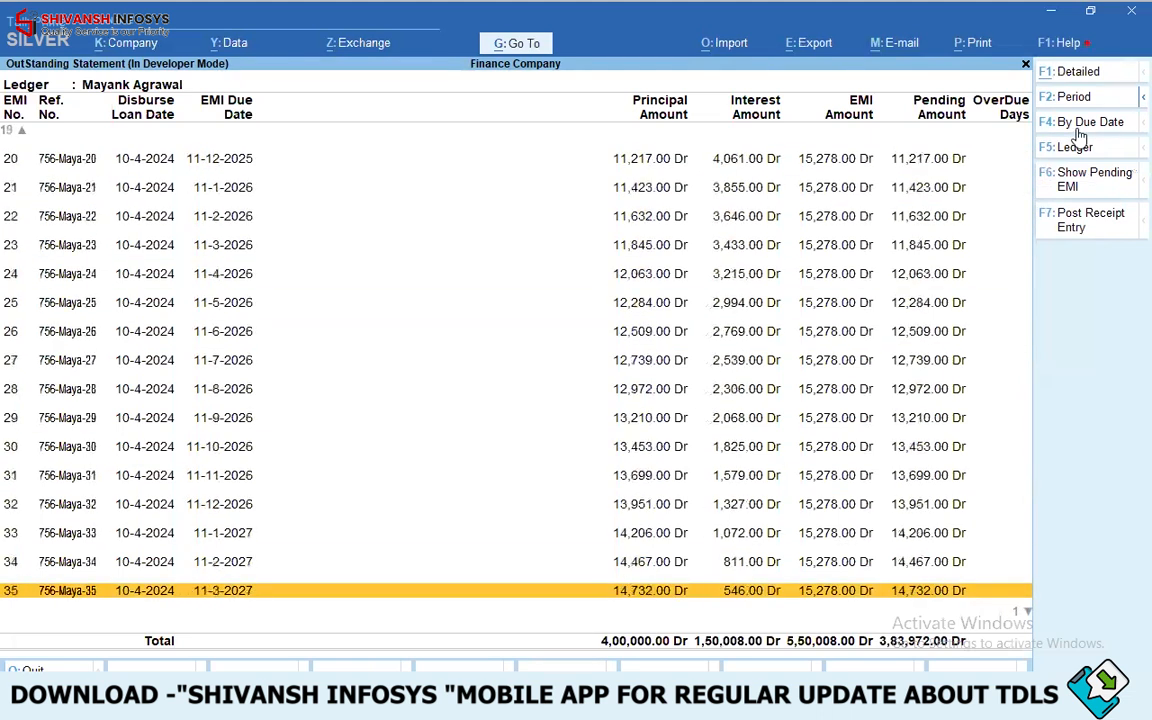
key(ctrl+Home)
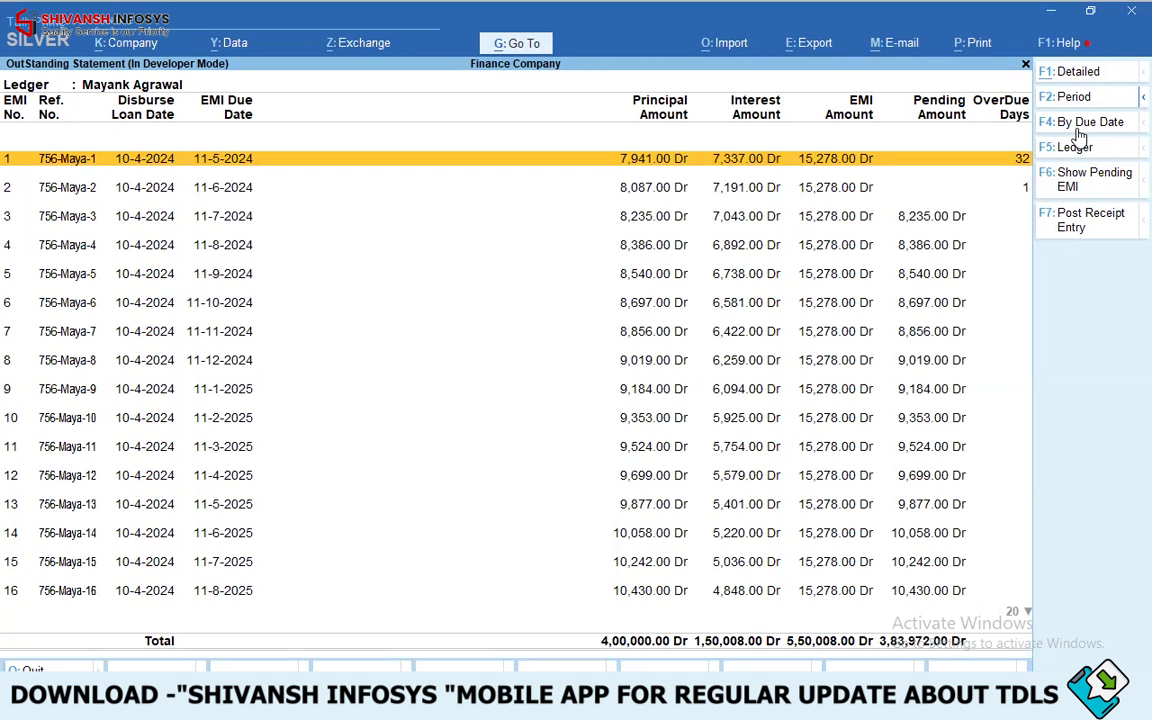
- Compare the pending amounts of the first three EMIs, and close the outstanding statement
key(Down)
key(Down)
key(Up)
key(Up)
key(Down)
key(Up)
key(Down)
key(Up)
key(Escape)
key(Escape)
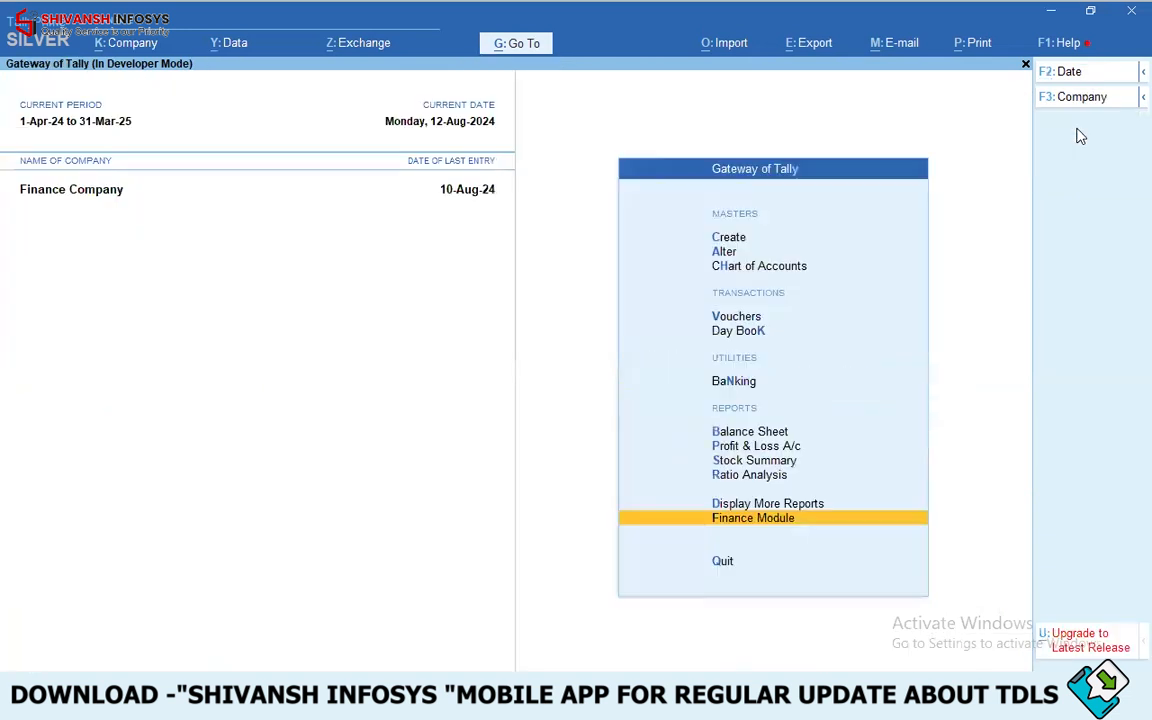
- Open the second customer's ledger vouchers report with the period starting from 1-4
key(d)
key(d)
key(Escape)
key(Escape)
key(Escape)
text(ndalMaya)
key(Return)
key(F2)
text(1-4)
key(Return)
key(Return)
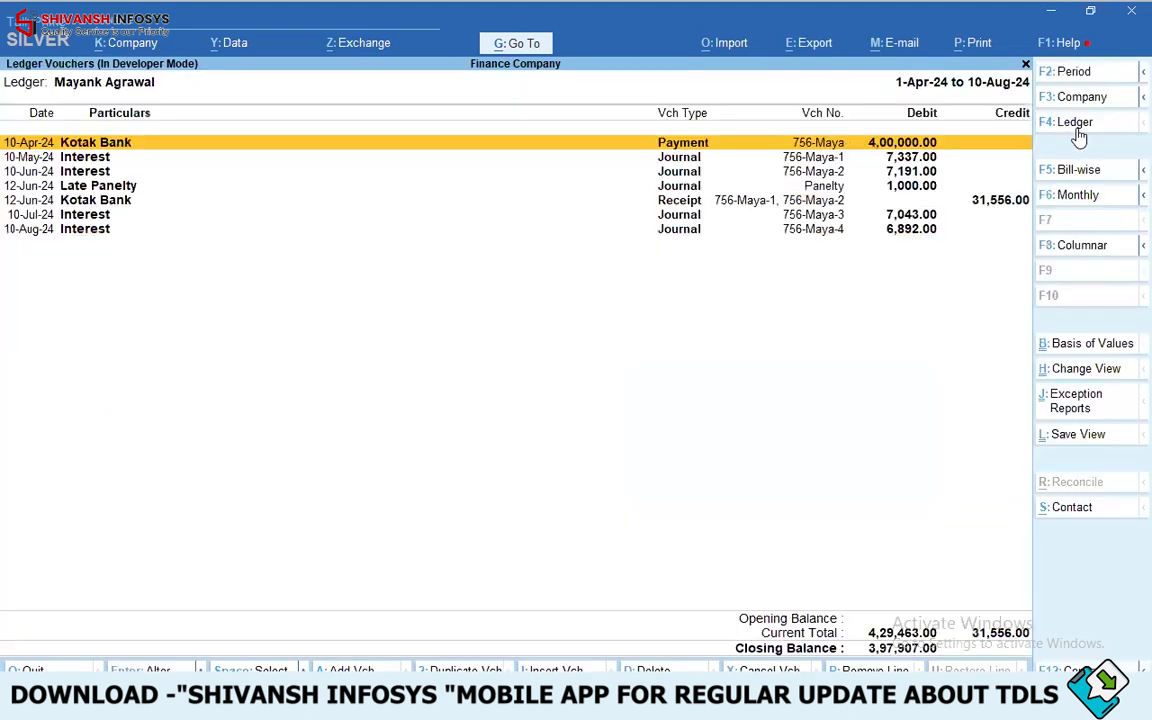
- Look through the second customer's ledger entries: interest journals, the late penalty, the combined June receipt, and the July and August interest
key(Down)
key(Down)
key(Up)
key(Down)
key(Up)
key(Down)
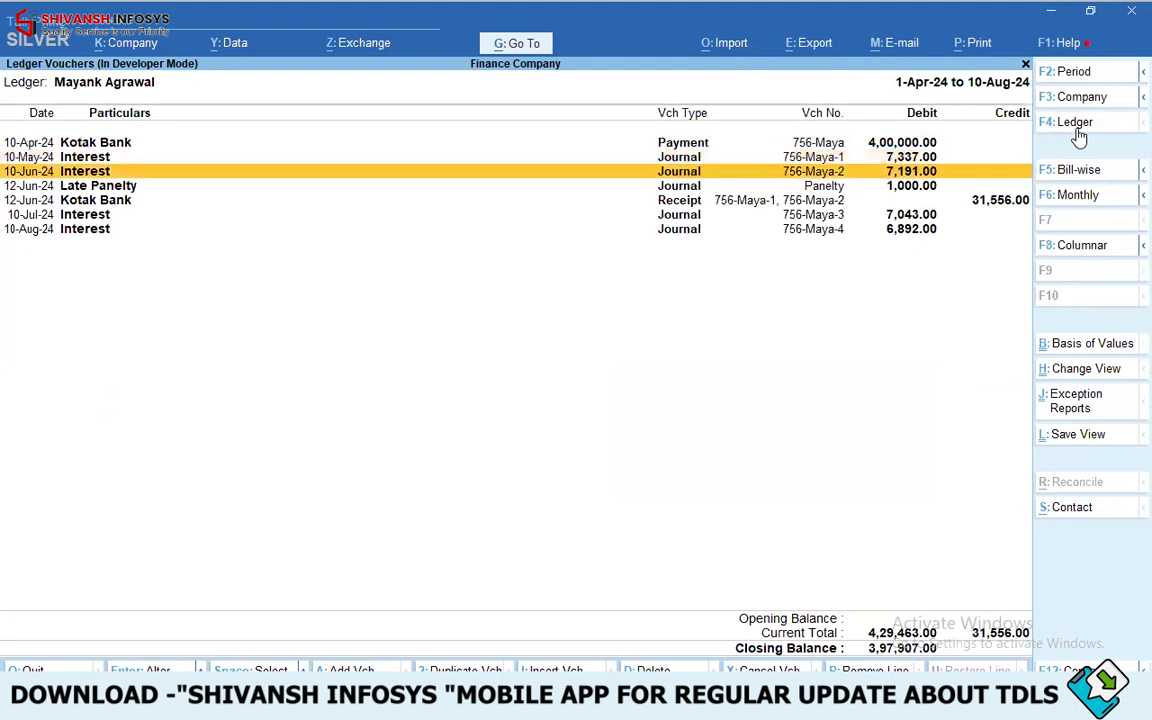
key(Down)
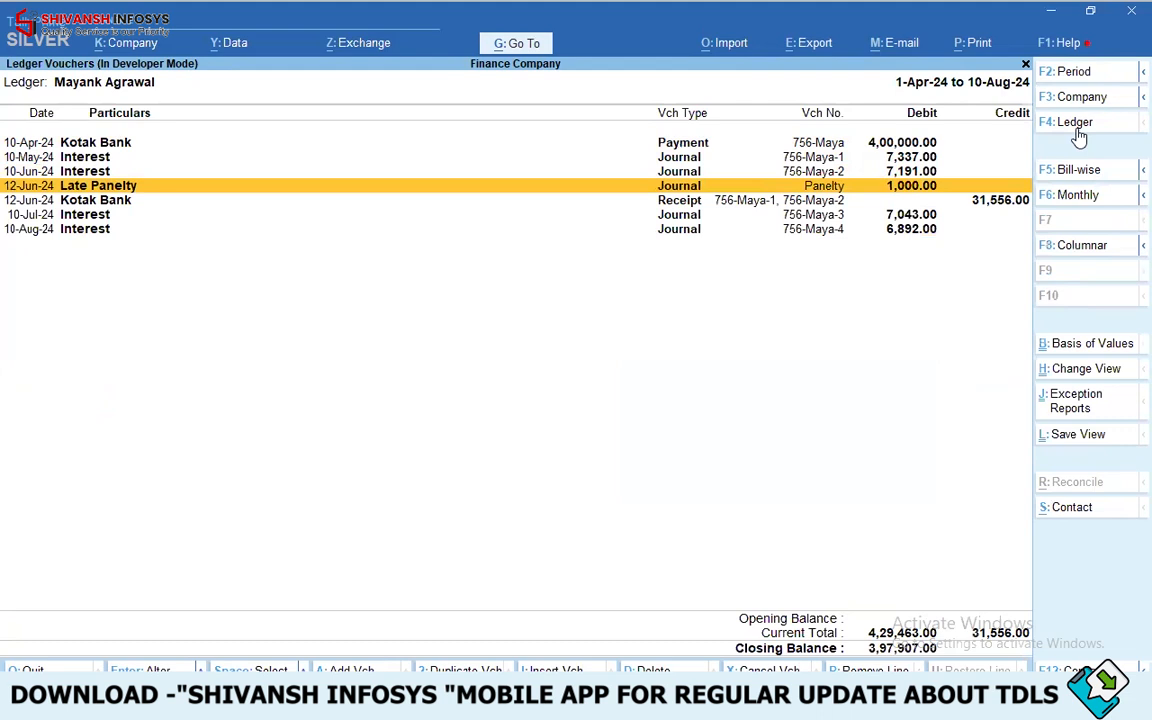
key(Down)
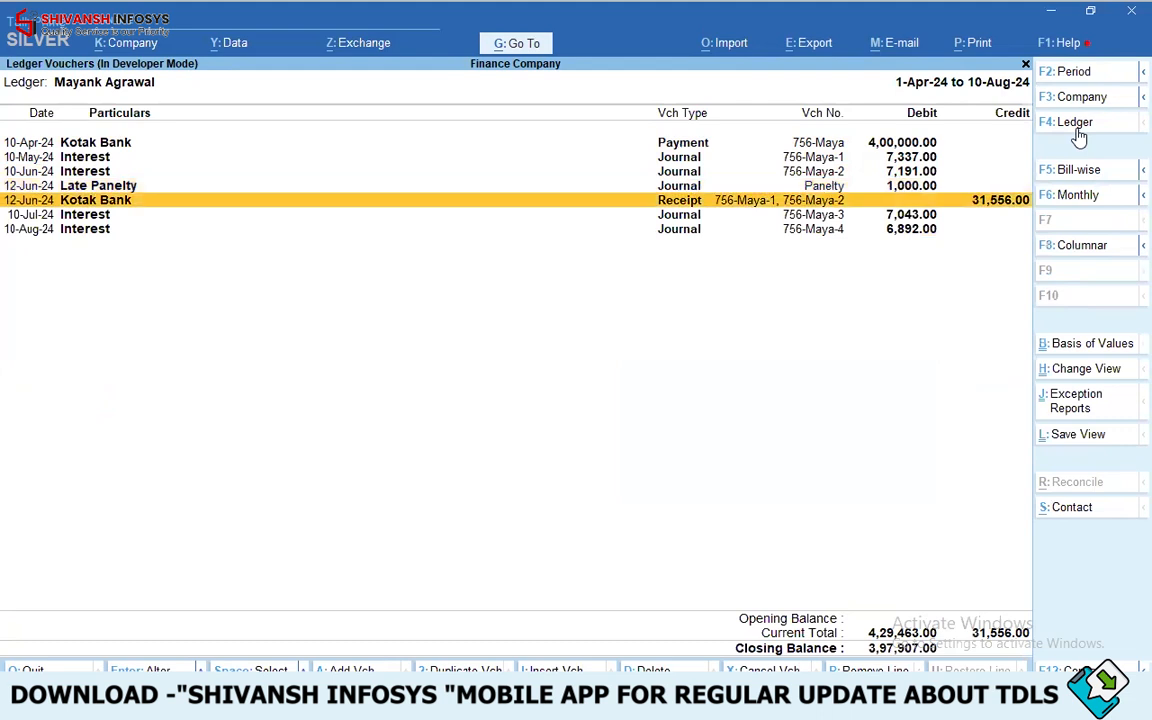
key(Up)
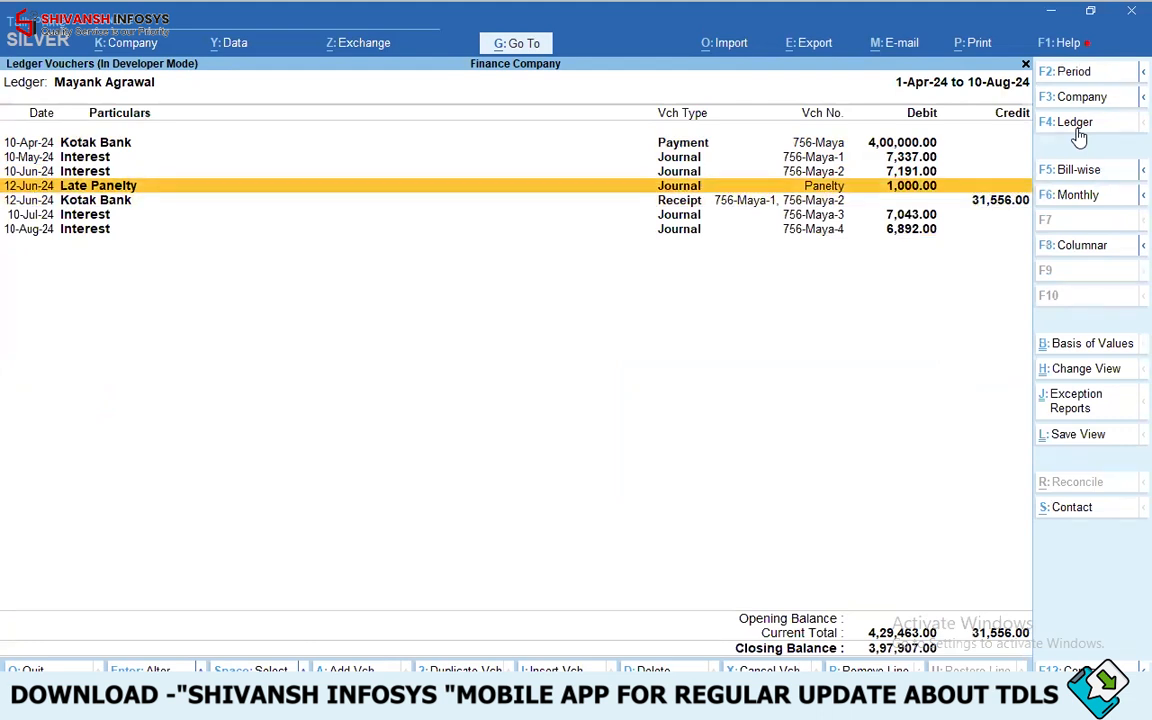
key(Down)
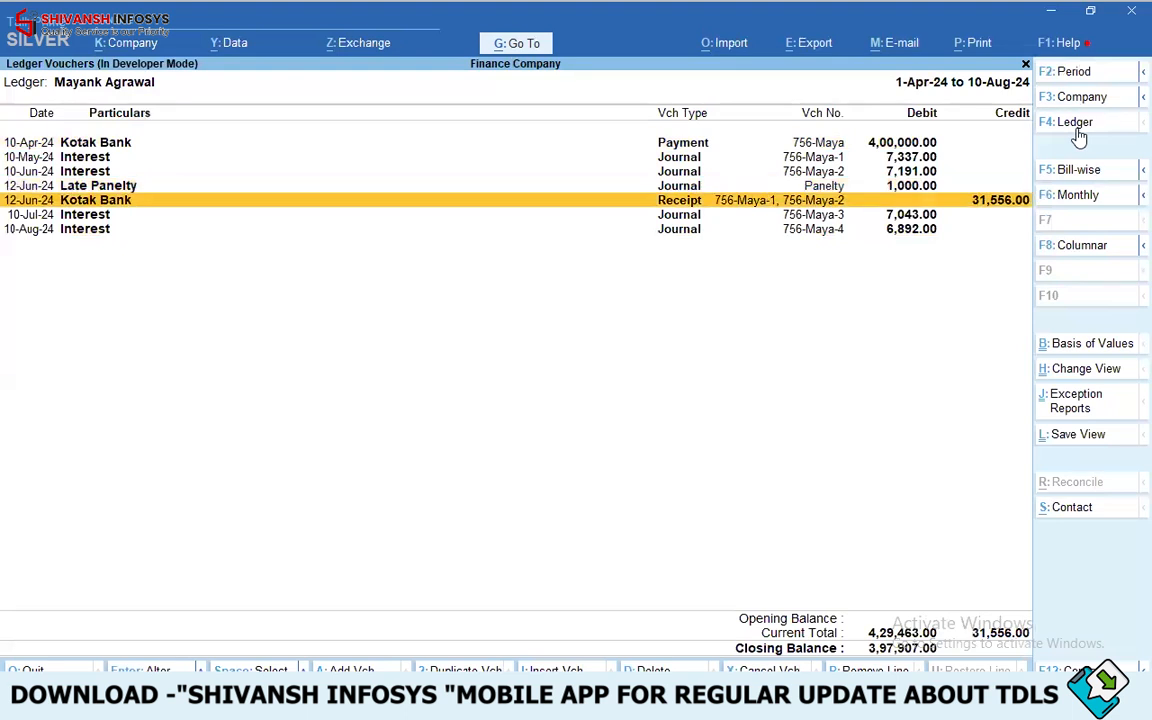
key(Up)
key(Down)
key(Down)
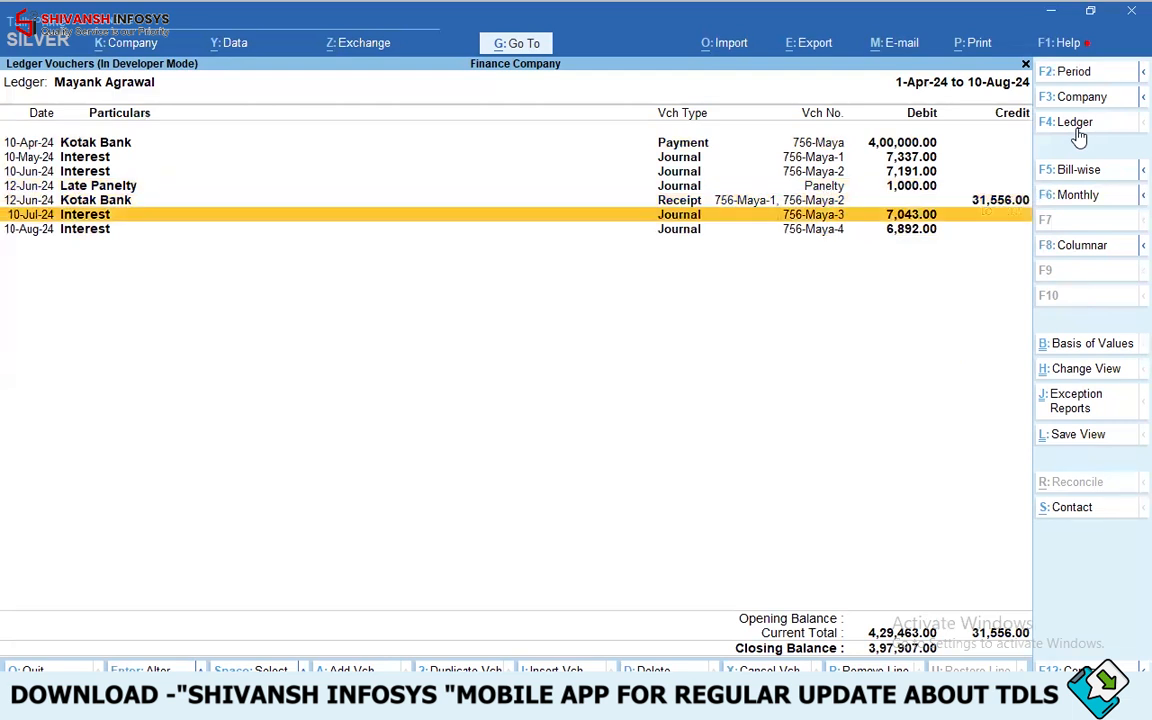
key(Down)
key(Up)
key(Down)
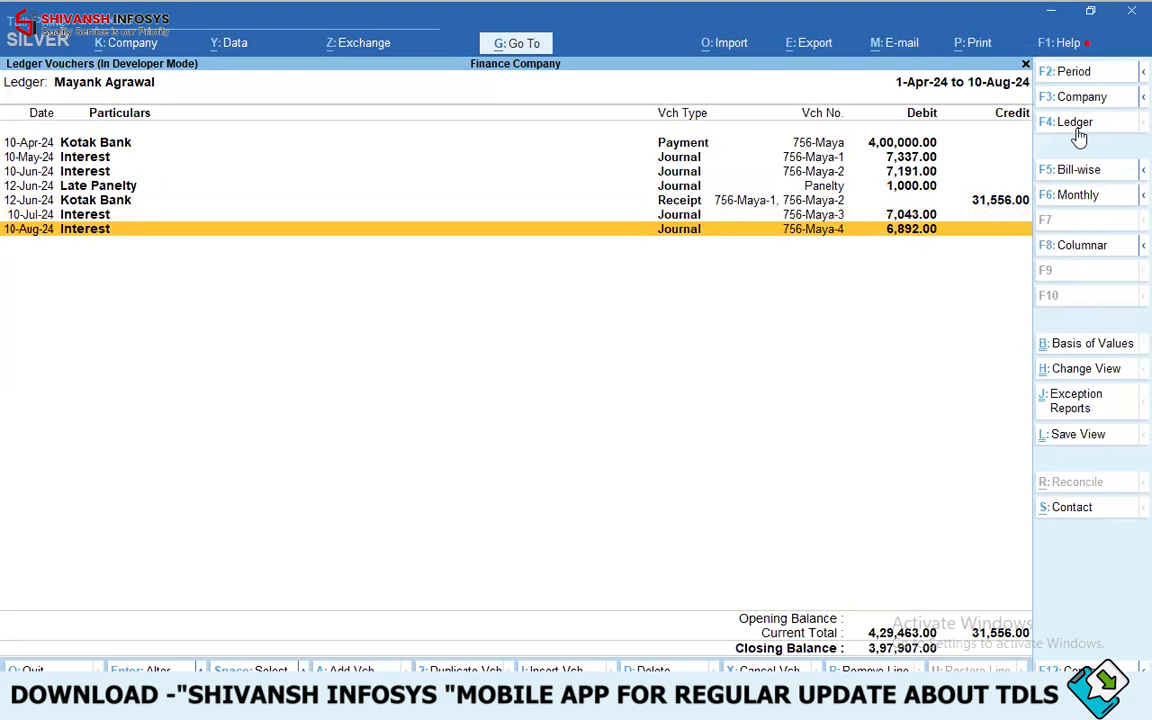
- Close the second customer's ledger vouchers report and return to the Gateway of Tally
key(Escape)
key(Escape)
key(Escape)
key(Escape)
key(Escape)
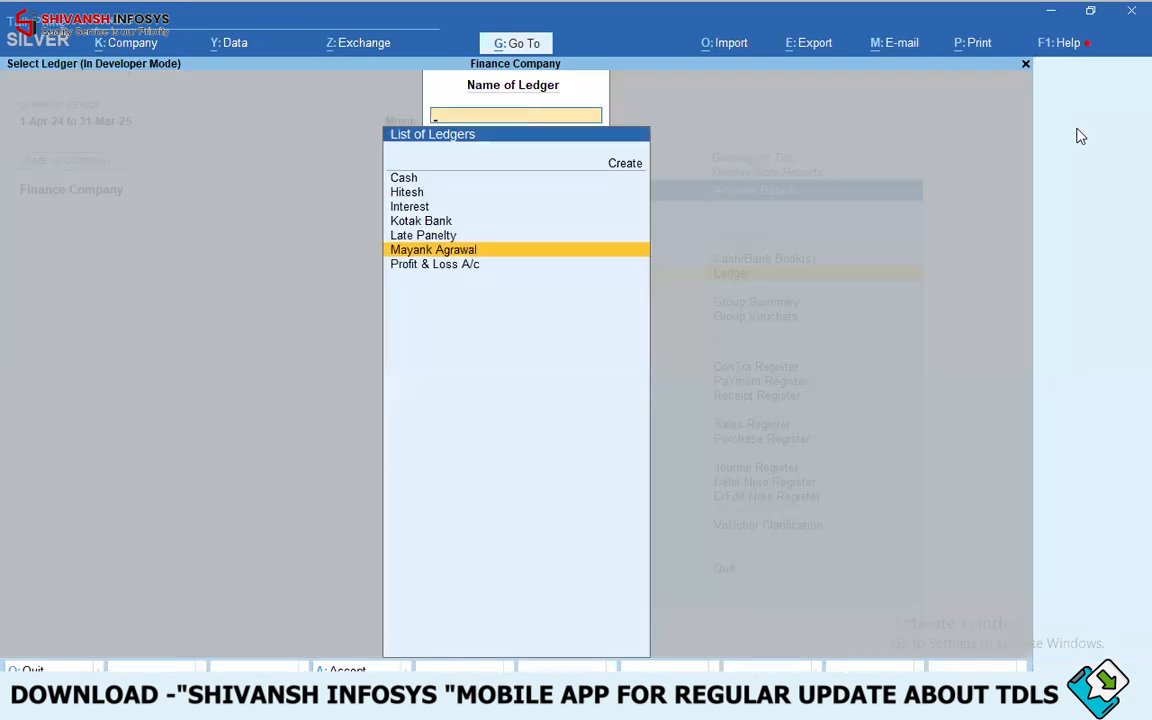
key(Down)
key(Return)
key(Down)
key(Down)
key(Down)
key(Return)
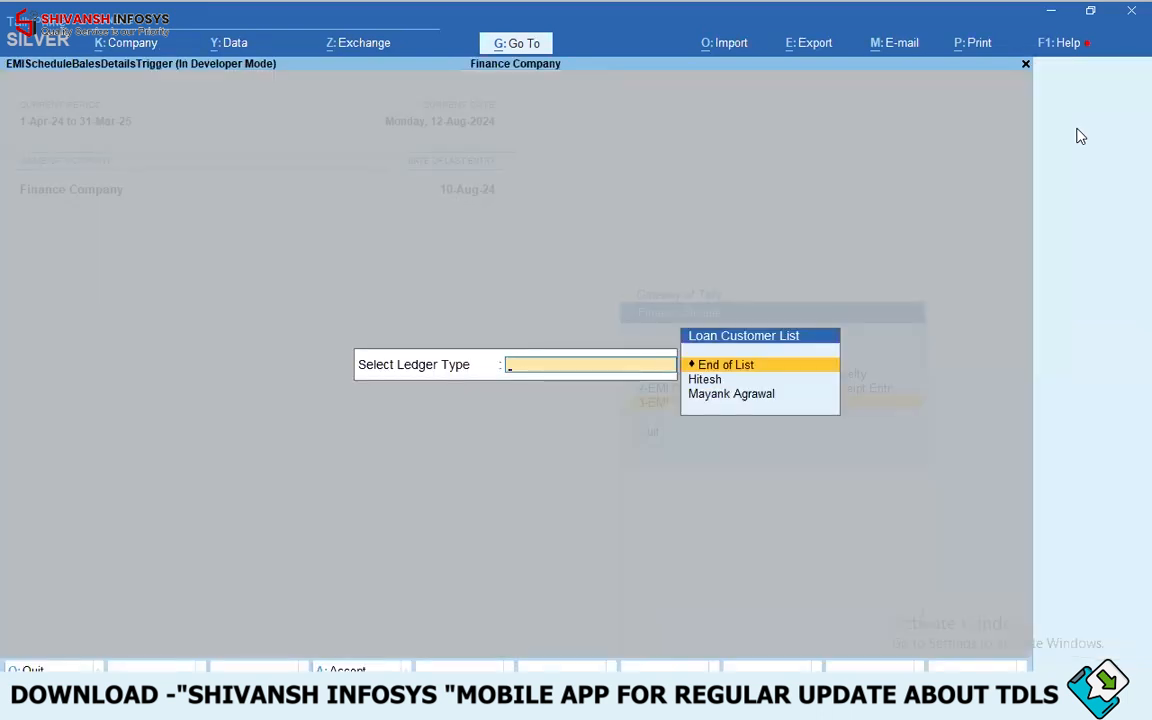
key(Escape)
key(Escape)
- Open the EMI outstanding and bulk receipt report for the second customer
key(Return)
key(Down)
key(Down)
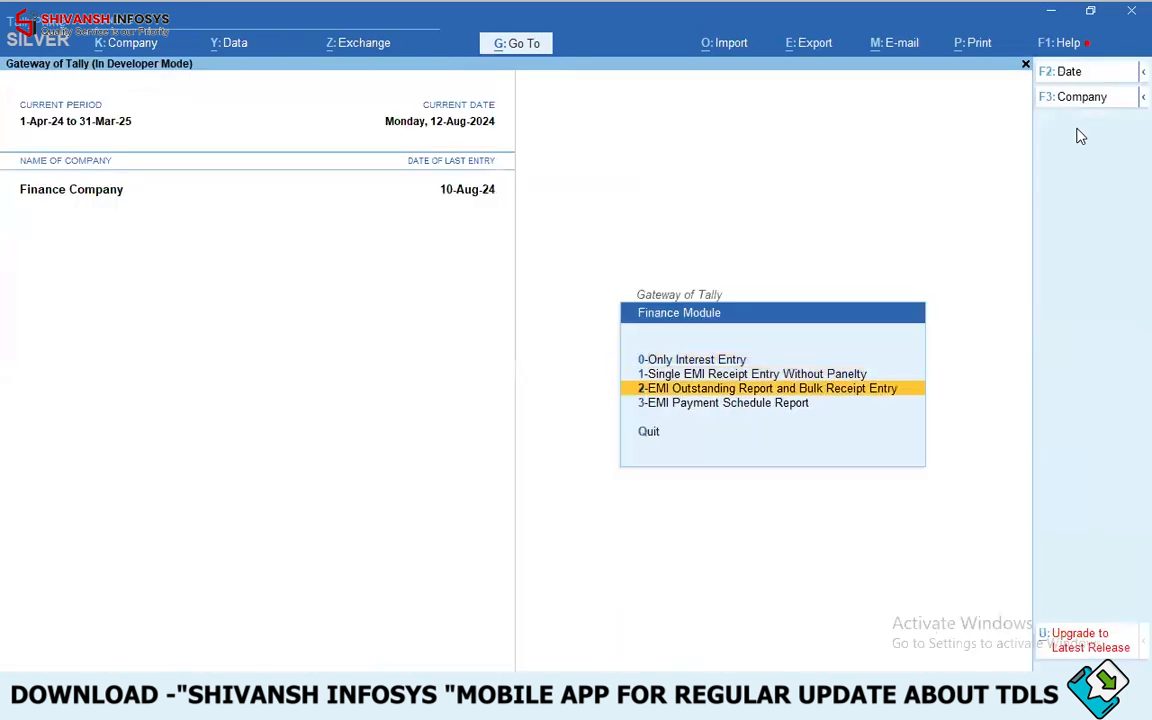
key(Return)
key(Down)
key(Down)
key(Return)
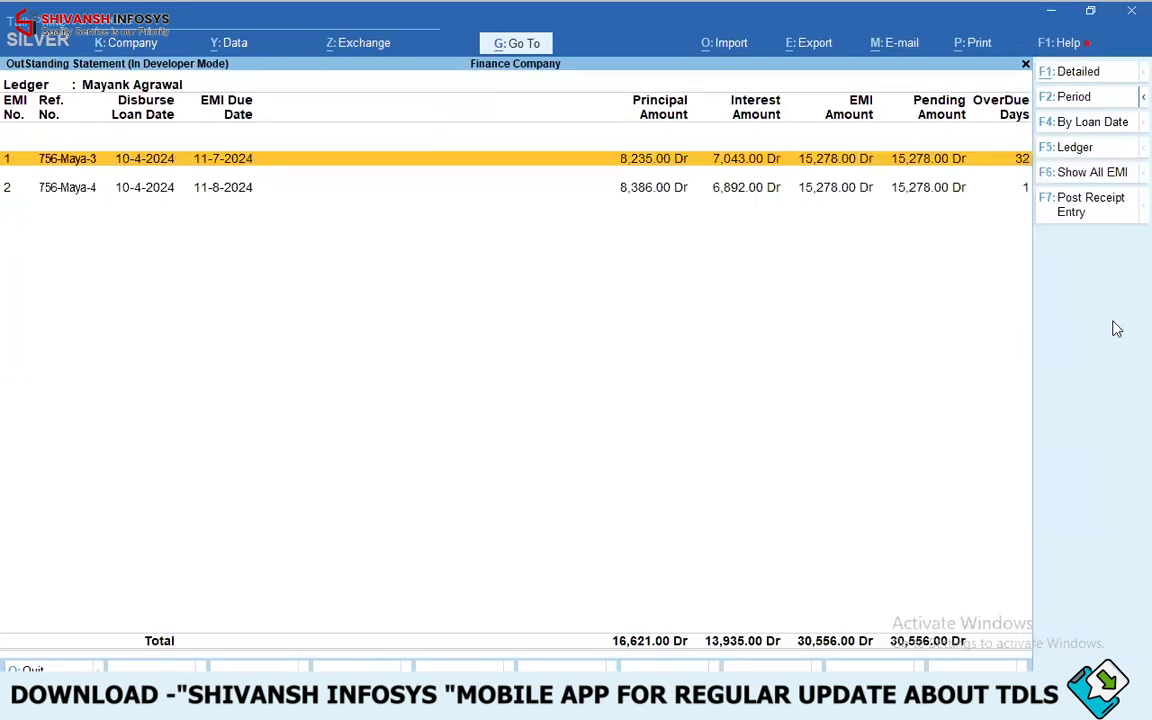
- Post a receipt for the EMI due 11-7-2024, dated 11-7-24, through Kotak Bank as Online with no penalty
key(space)
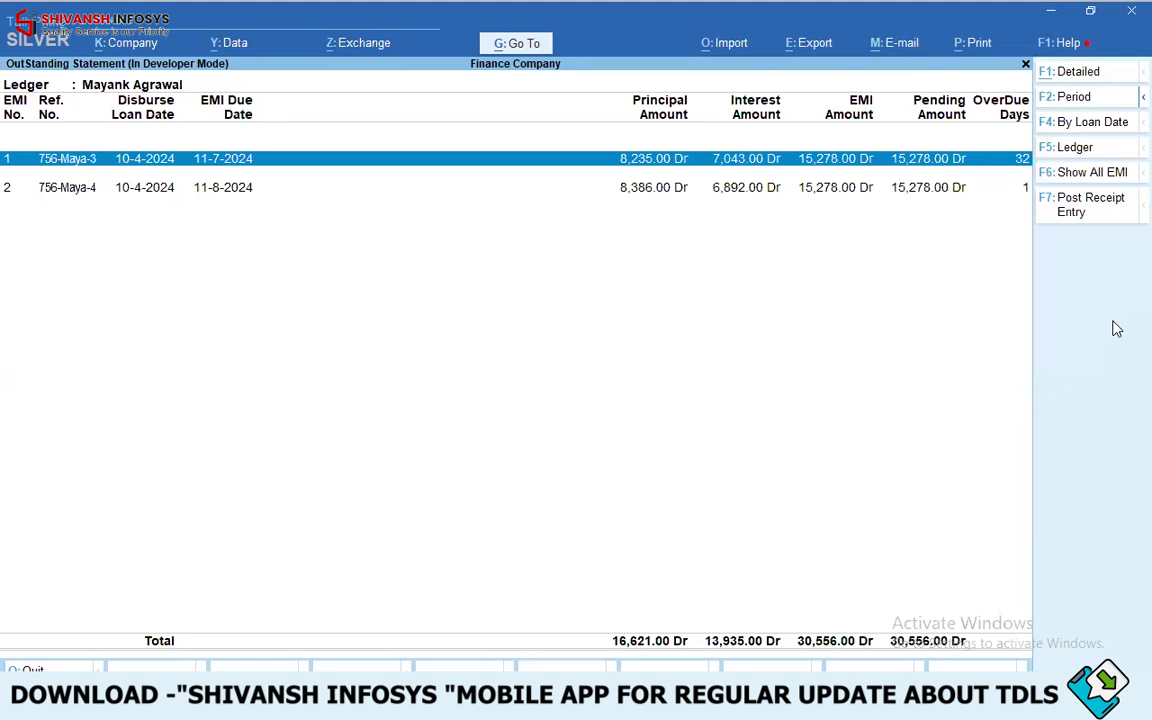
click(1074, 218)
text(11-7-24)
key(Return)
key(Return)
key(Return)
key(Return)
key(Return)
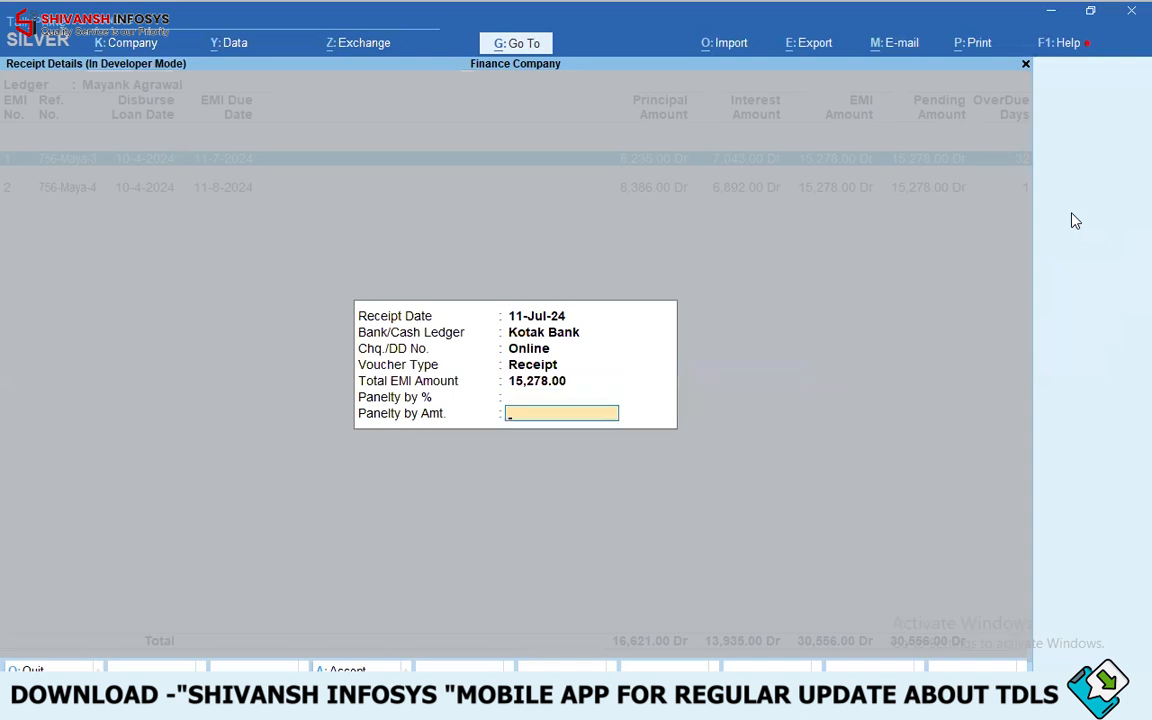
key(Return)
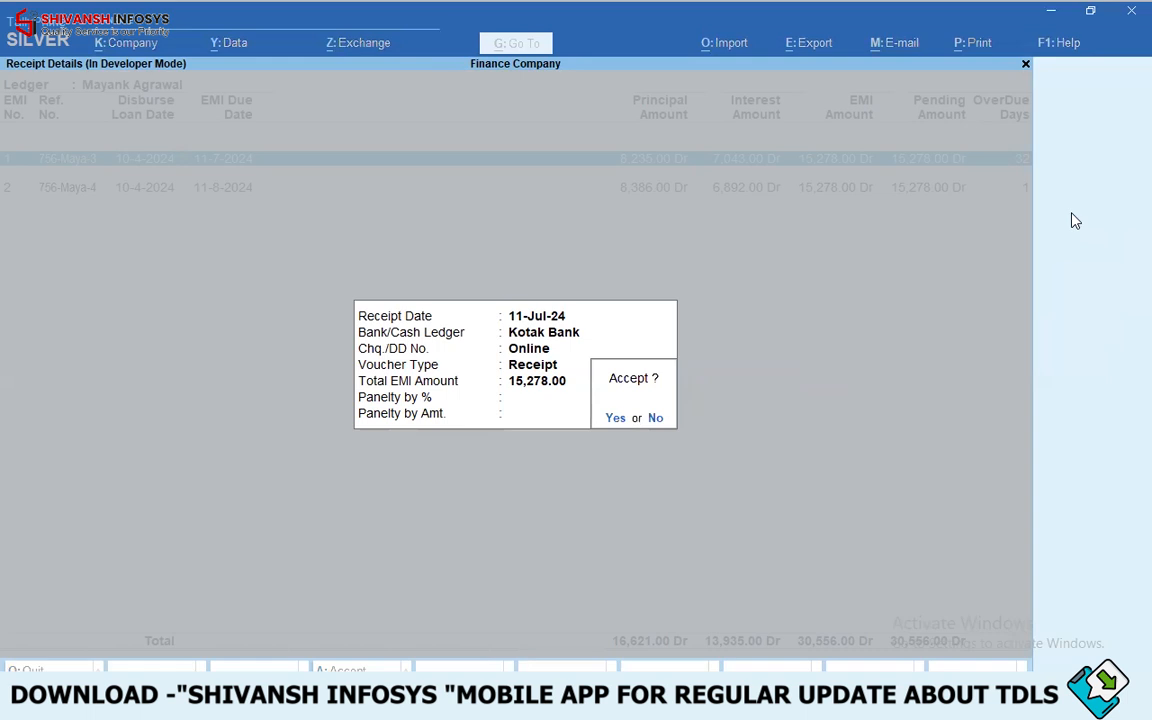
key(Return)
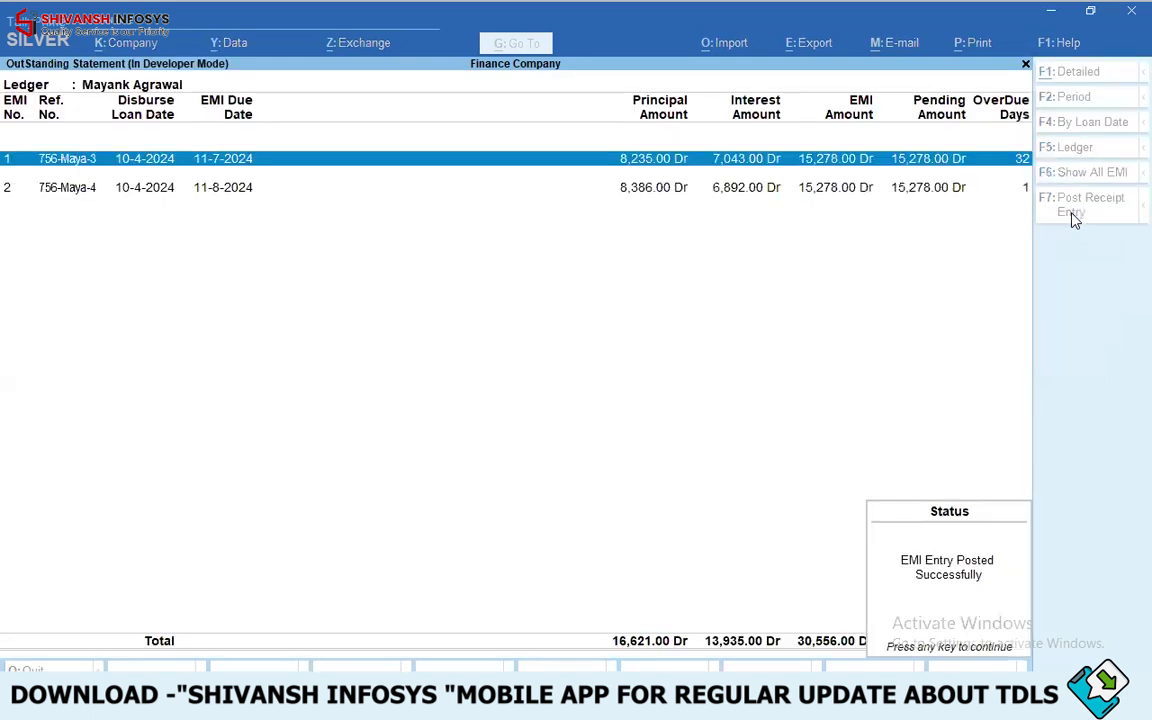
key(Return)
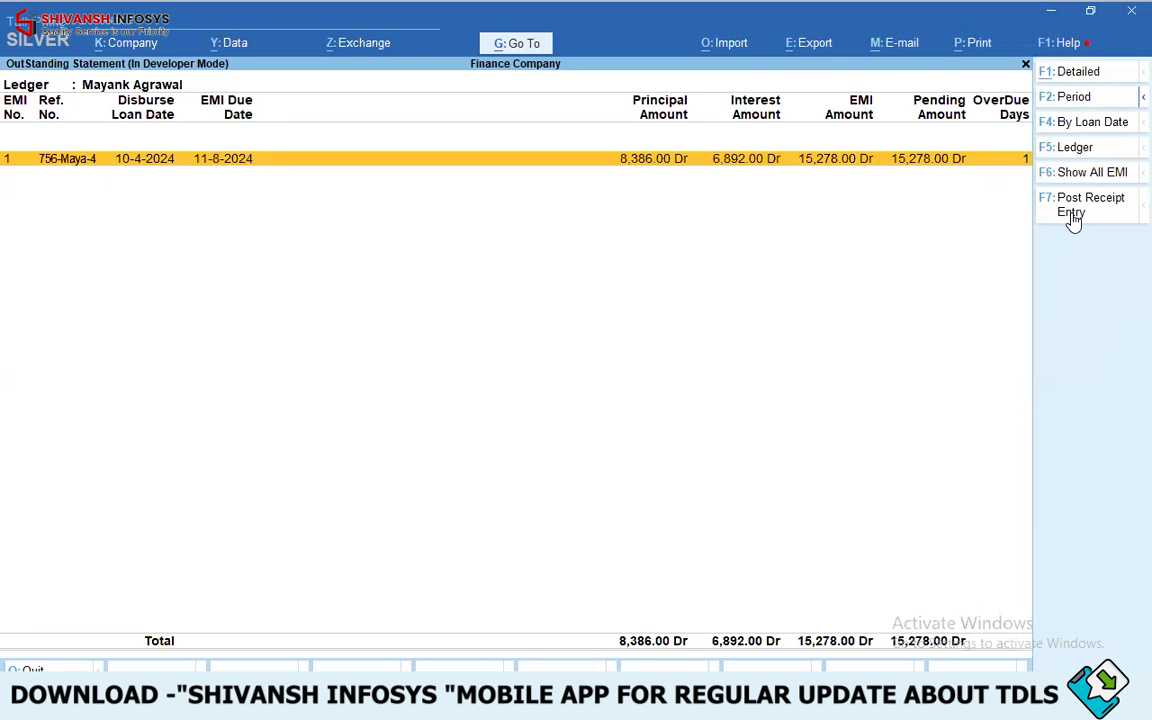
- Post a receipt for the EMI due 11-8-2024, dated 11-8-24, through Kotak Bank with no penalty, and close the statement
key(F2)
key(Return)
key(Return)
click(1071, 218)
text(11)
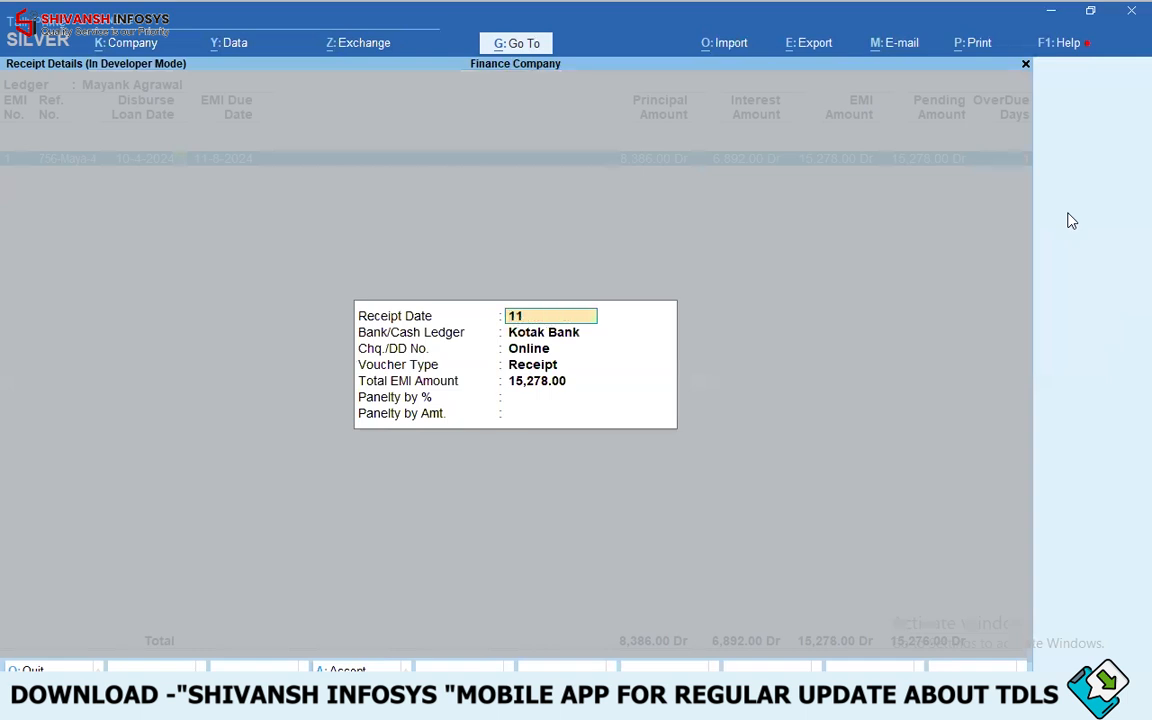
text(-8-24)
key(Return)
key(Return)
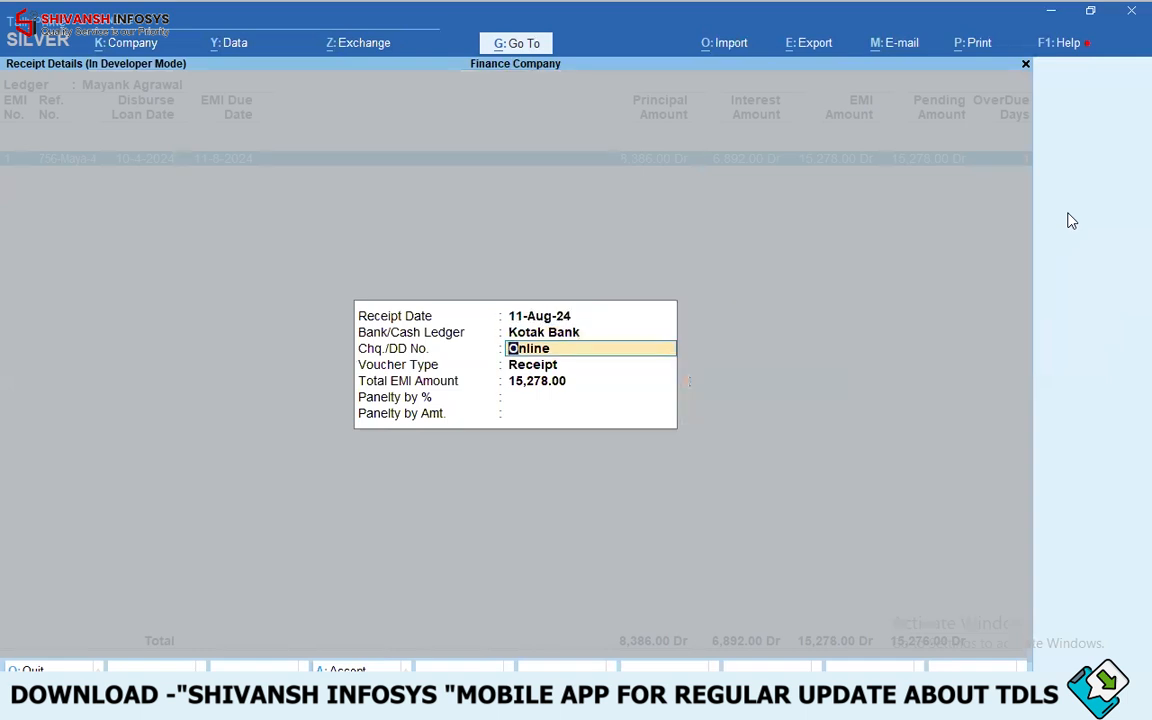
key(Return)
key(Return)
key(Return)
key(Return)
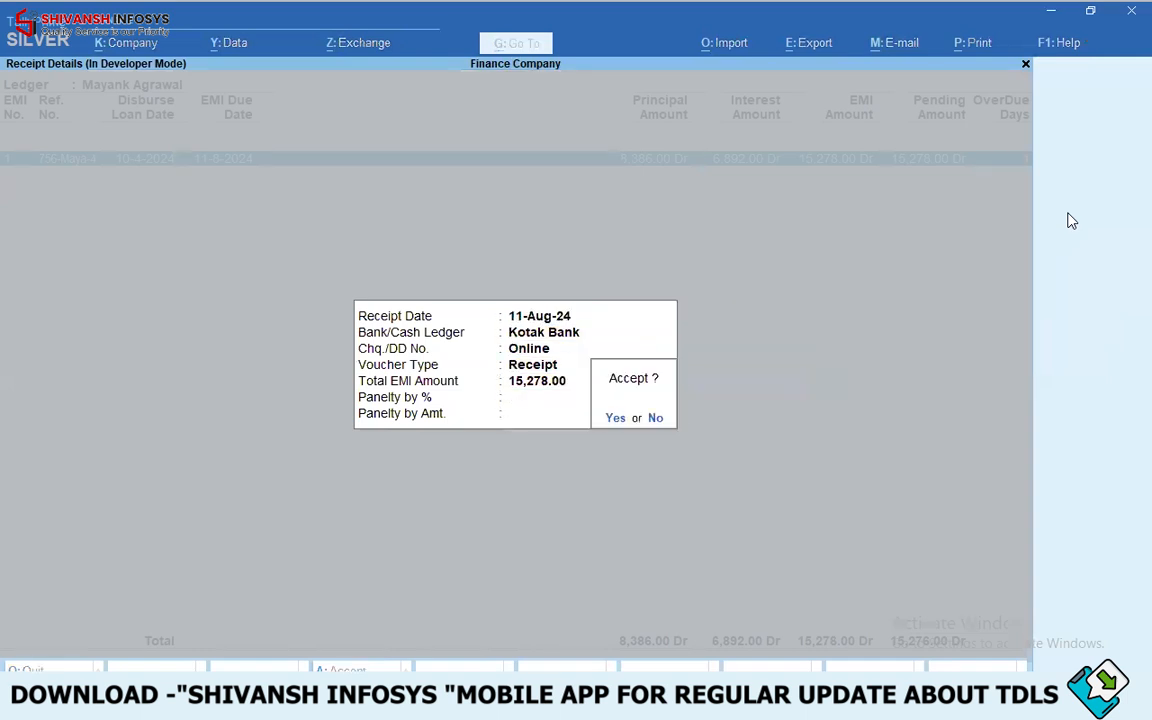
key(Return)
key(Escape)
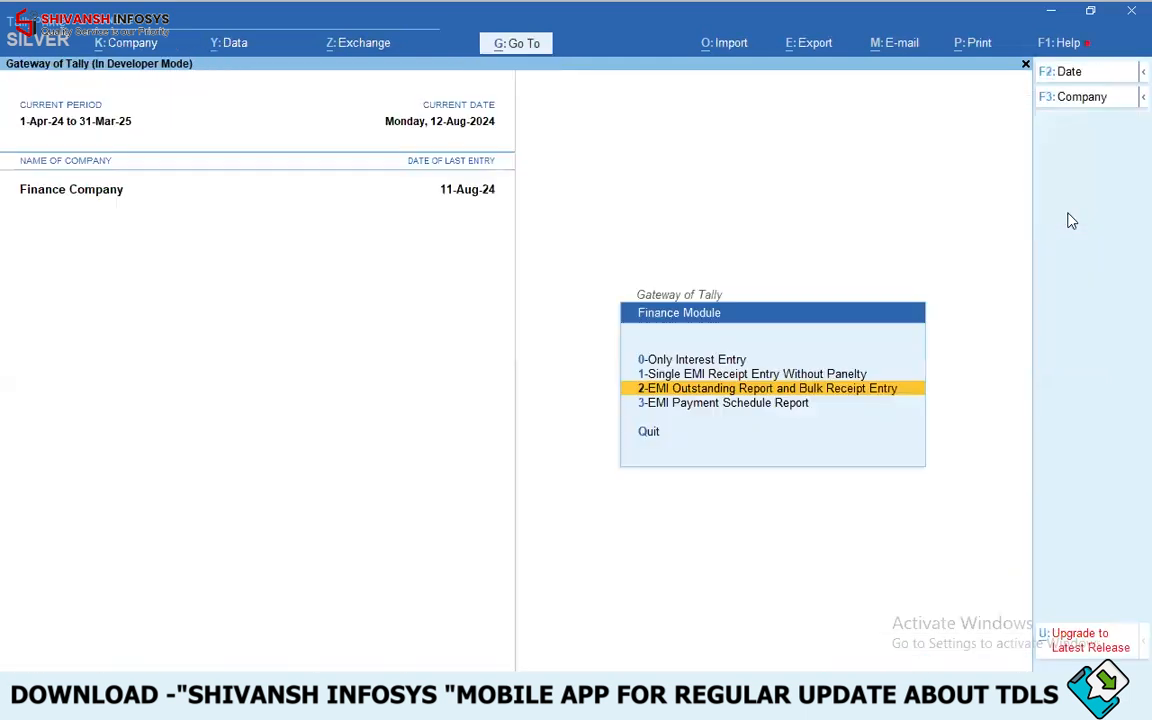
- Open the outstanding statement again for only the second customer instead of All Items
key(Return)
key(Return)
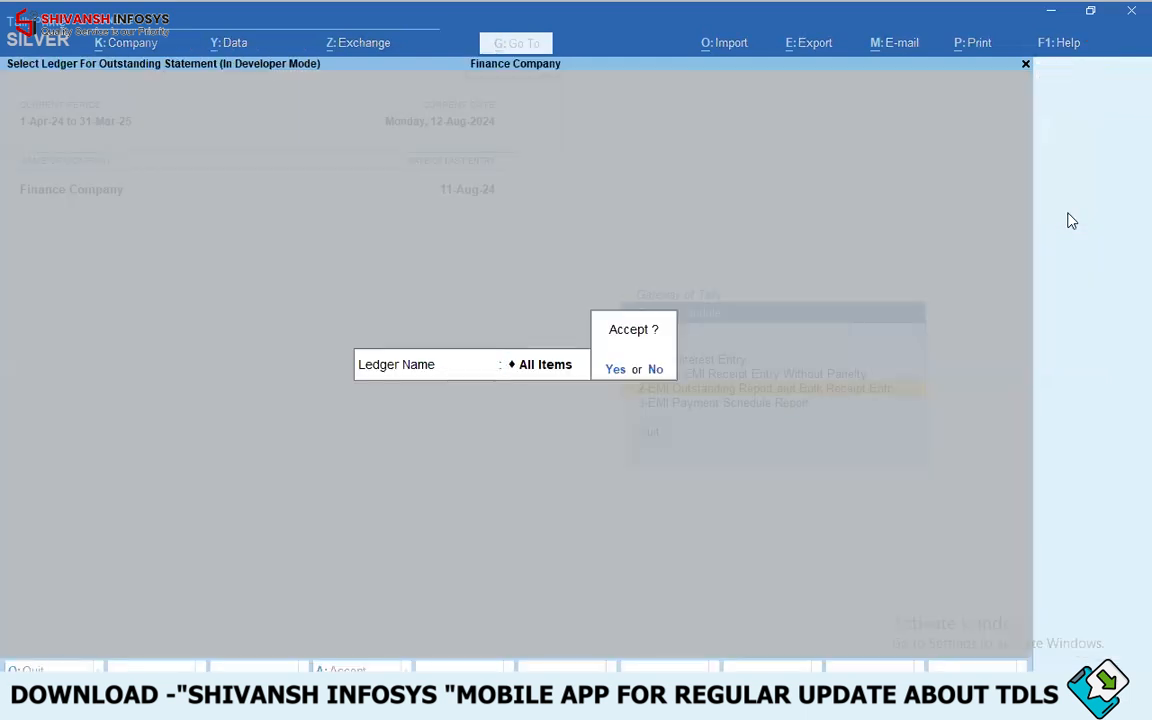
key(Escape)
key(Down)
key(Down)
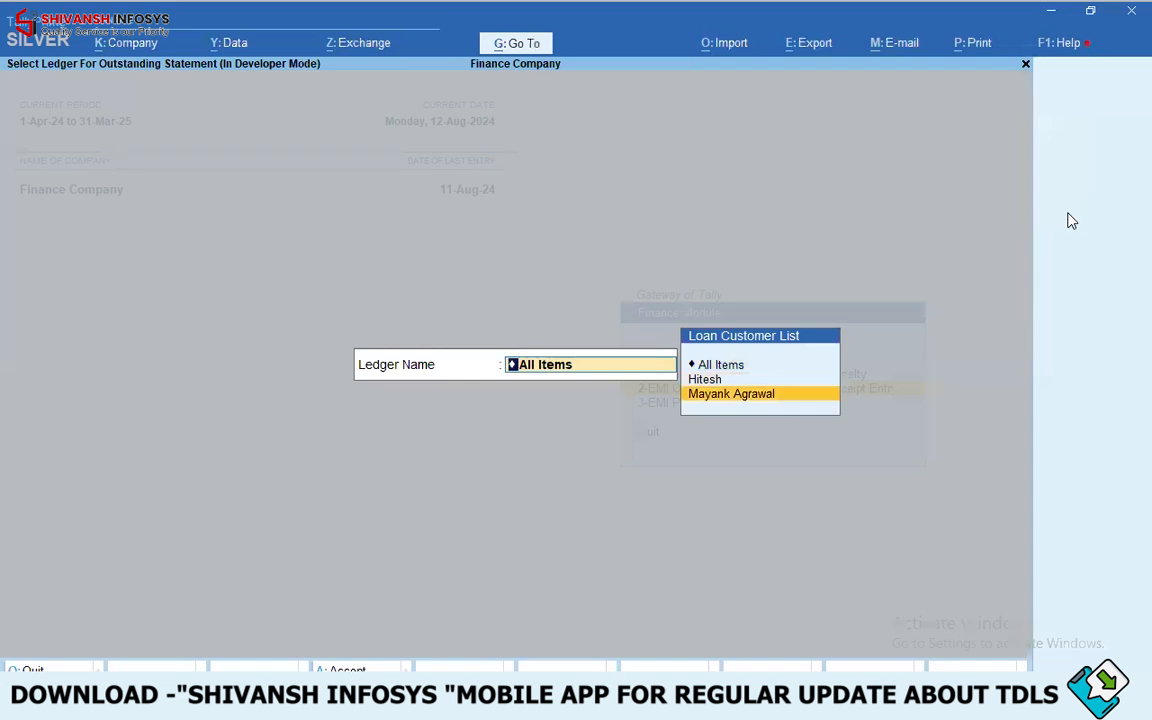
key(Return)
key(Return)
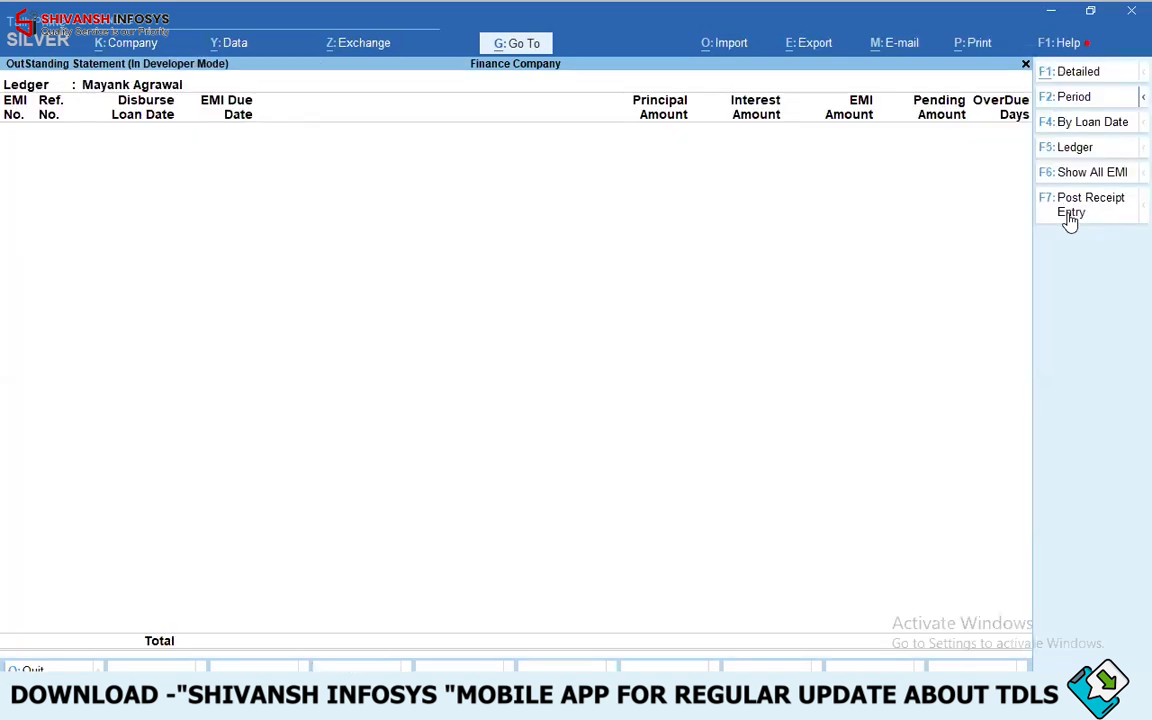
- List the second customer's remaining EMIs by loan date and look through the schedule to the last EMI
click(1060, 127)
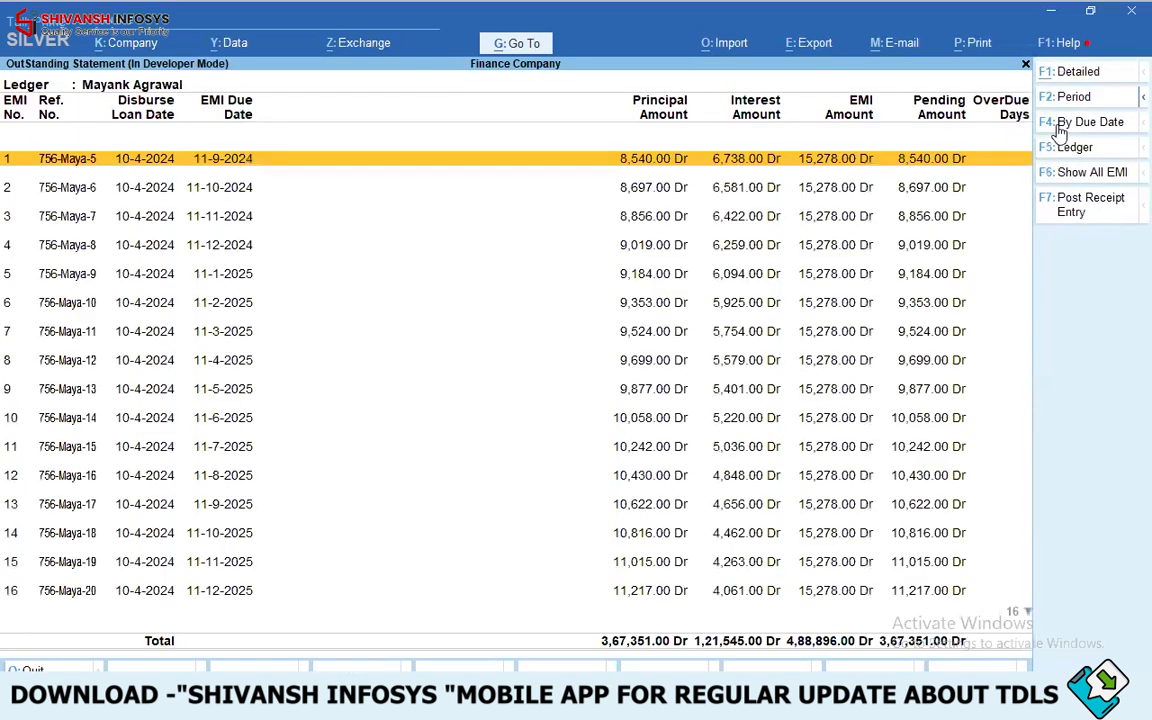
key(End)
key(Home)
key(Page_Down)
key(Page_Down)
key(Home)
key(Page_Down)
key(Page_Down)
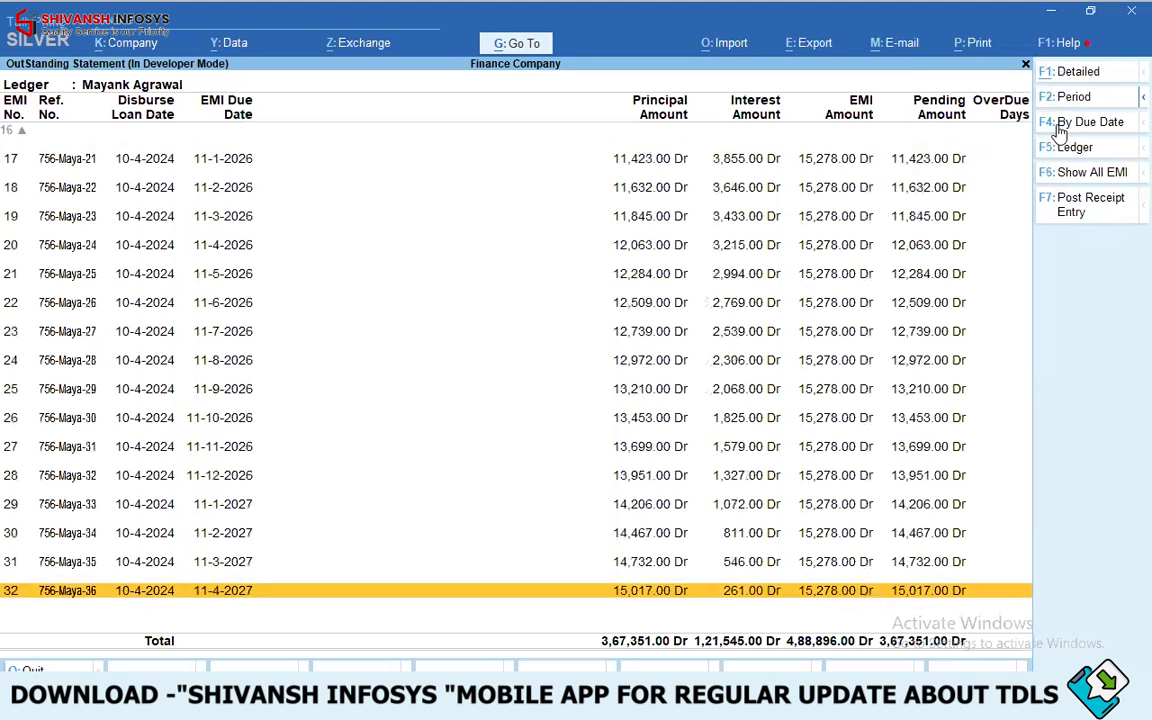
- Close the outstanding statement and return to the Finance Module options
key(Escape)
key(Escape)
key(Up)
key(F2)
key(BackSpace)
key(Escape)
key(Down)
key(Return)
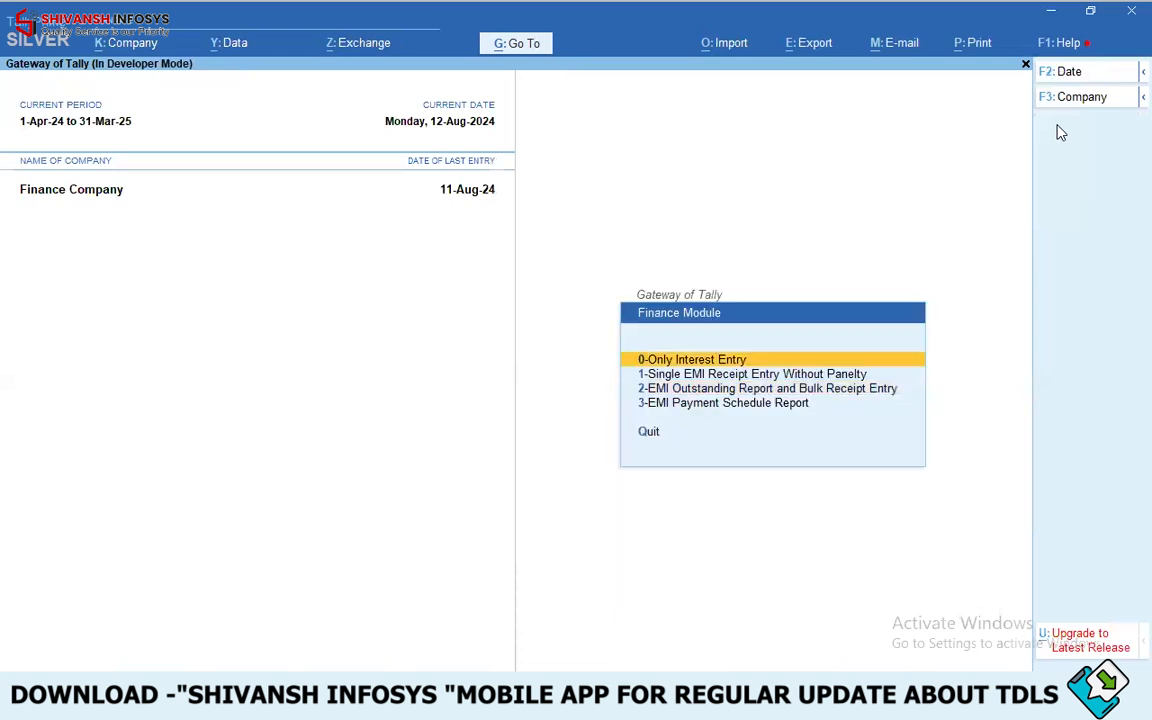
- Reopen the second customer's outstanding statement, review all pending EMIs by loan date, and close it
key(Down)
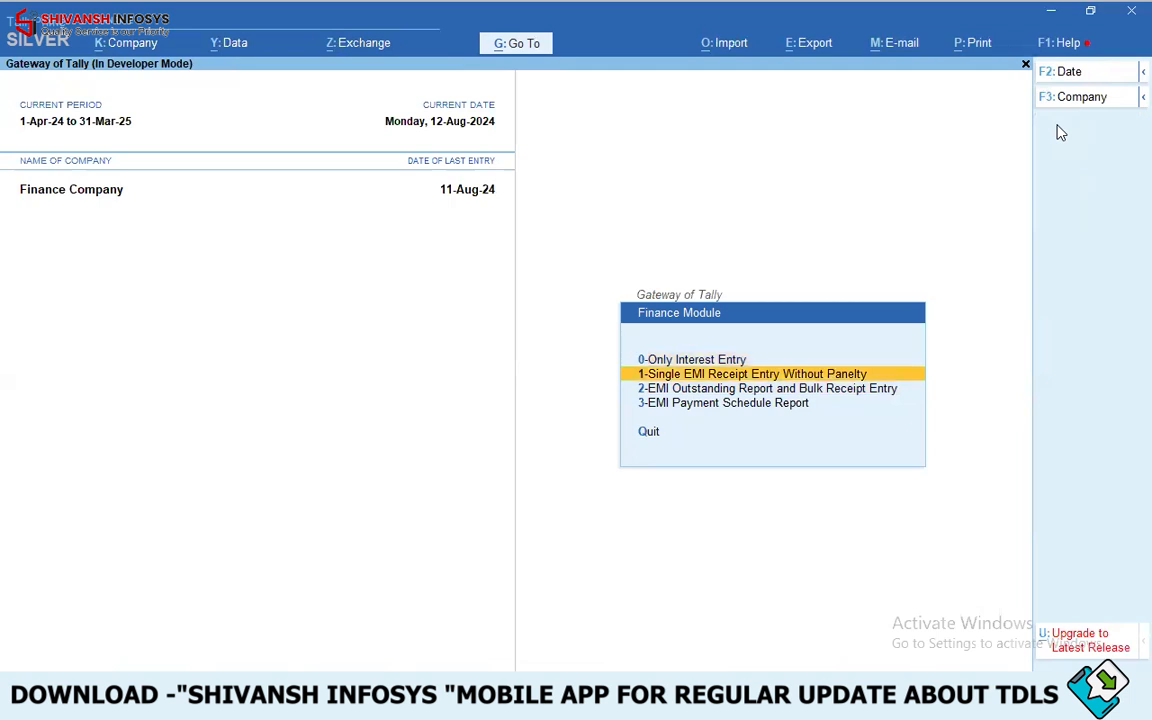
key(Down)
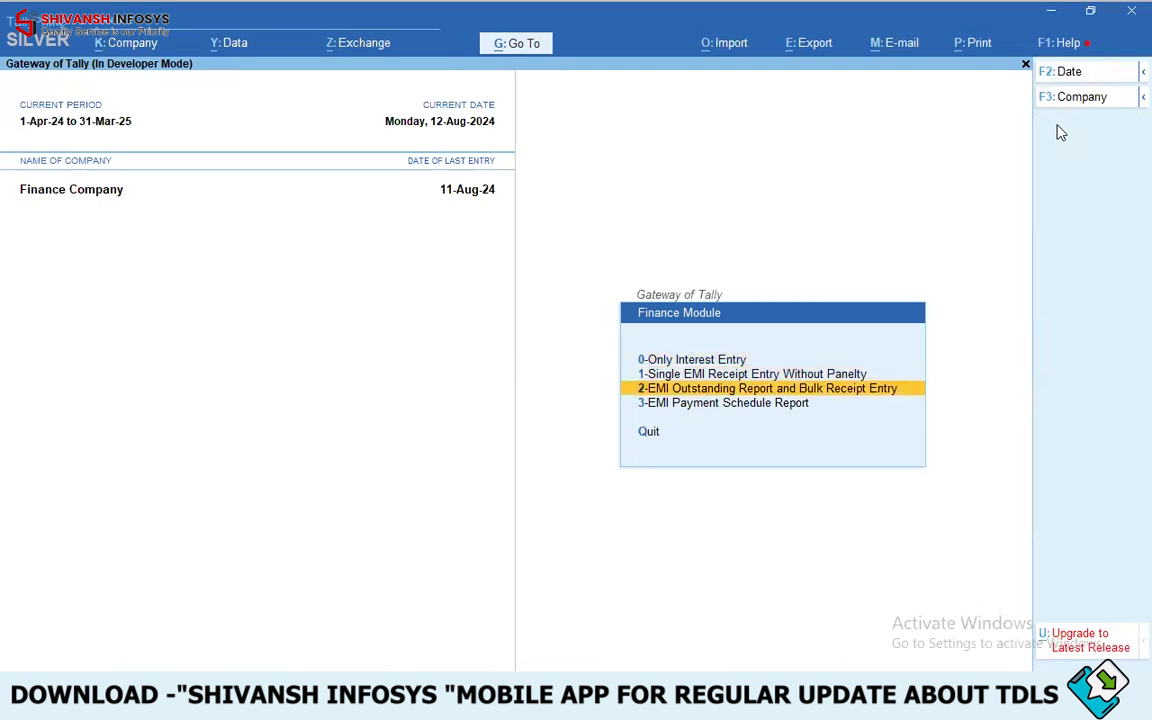
key(Return)
key(Down)
key(Return)
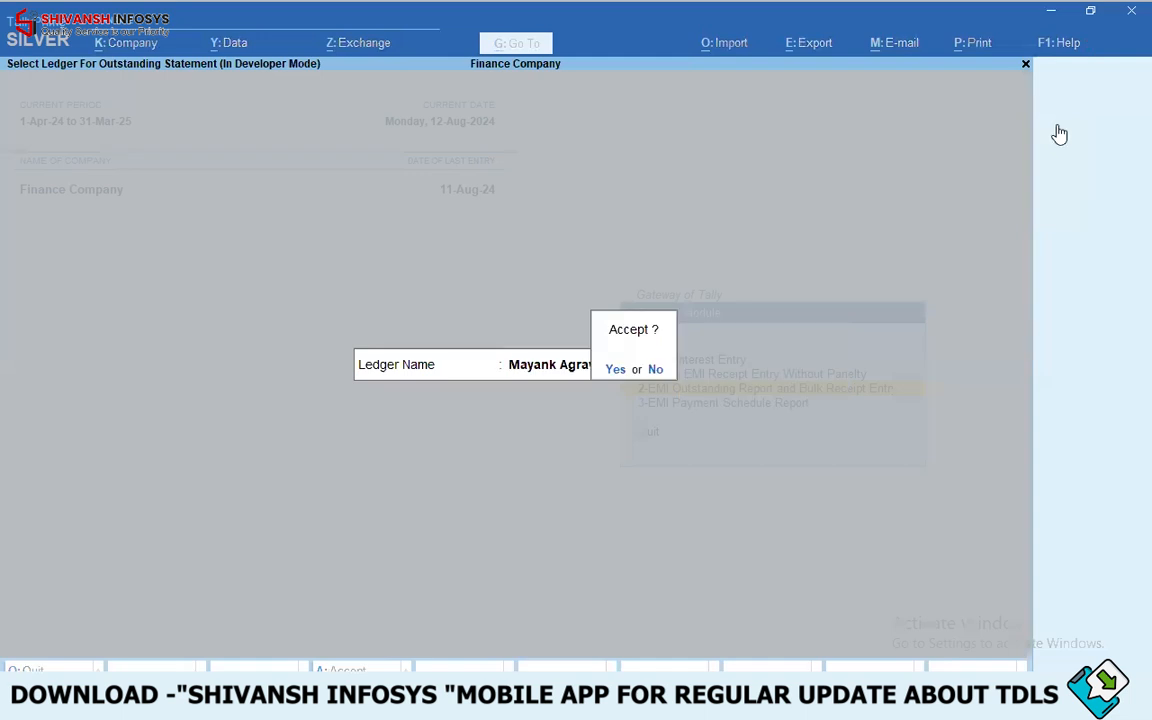
key(Return)
click(1059, 124)
key(Page_Down)
key(Page_Down)
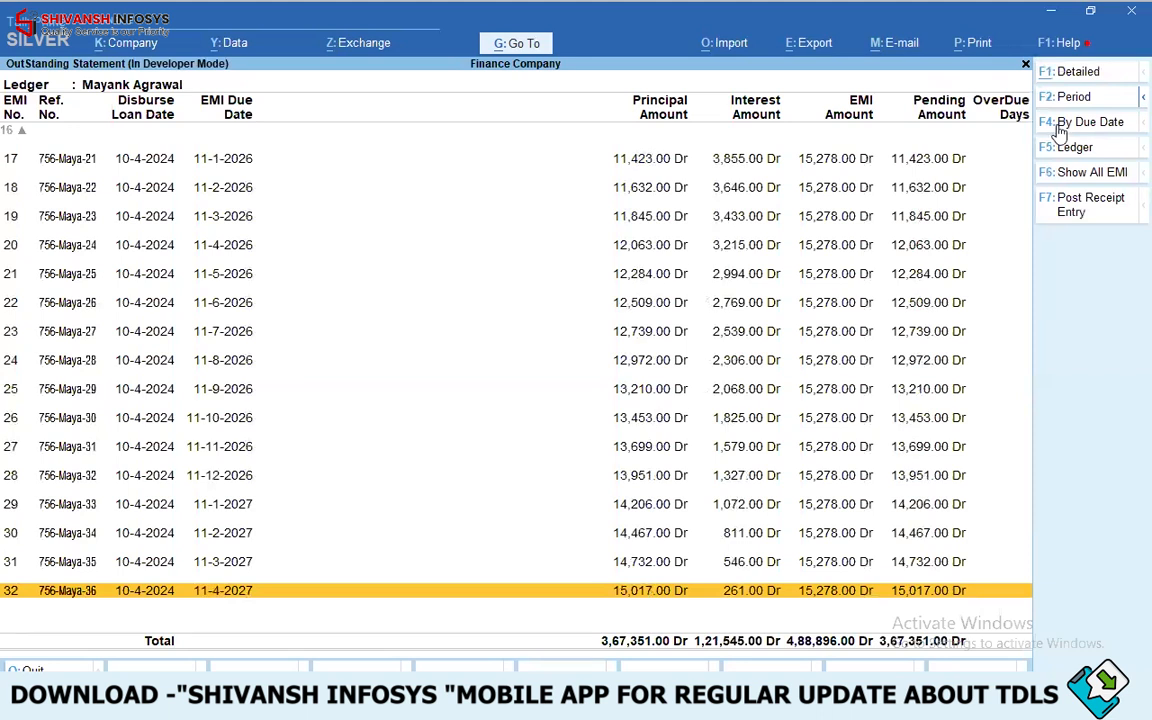
key(Home)
key(Page_Down)
key(Page_Down)
key(Escape)
key(Escape)
key(d)
key(d)
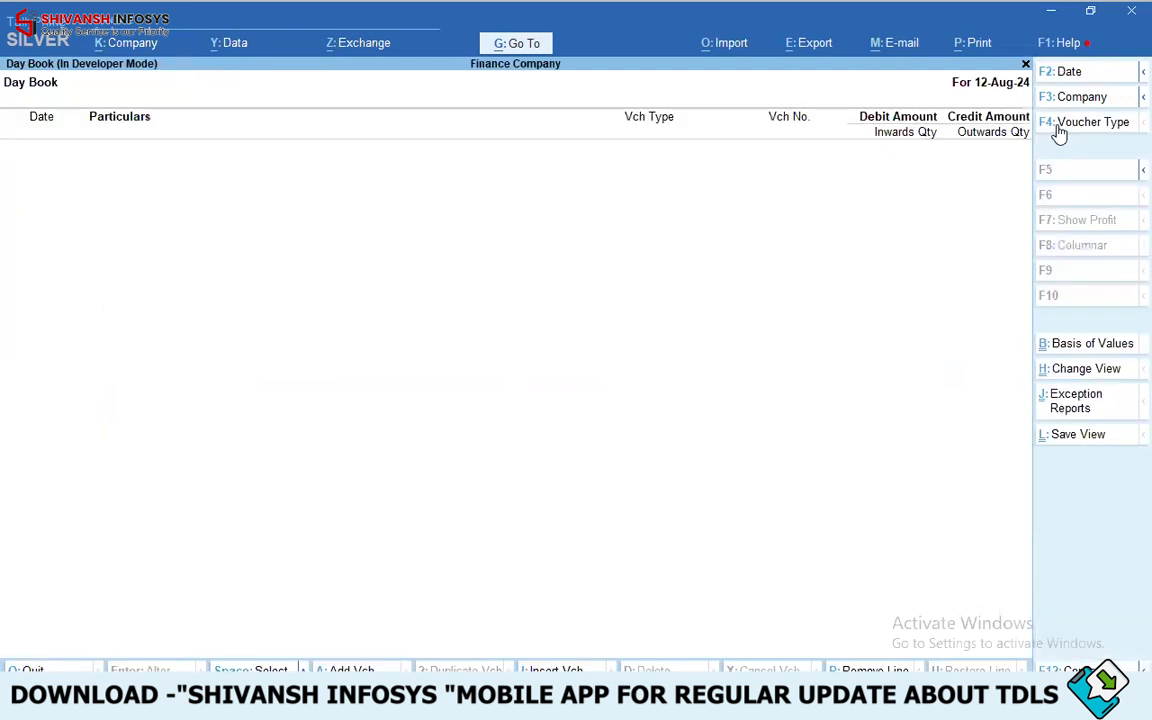
key(F2)
key(Escape)
key(Escape)
key(Escape)
- Open the second customer's ledger vouchers report for the period starting 1-Apr-24
text(dalMaya)
key(Return)
key(Return)
key(F2)
key(Escape)
key(BackSpace)
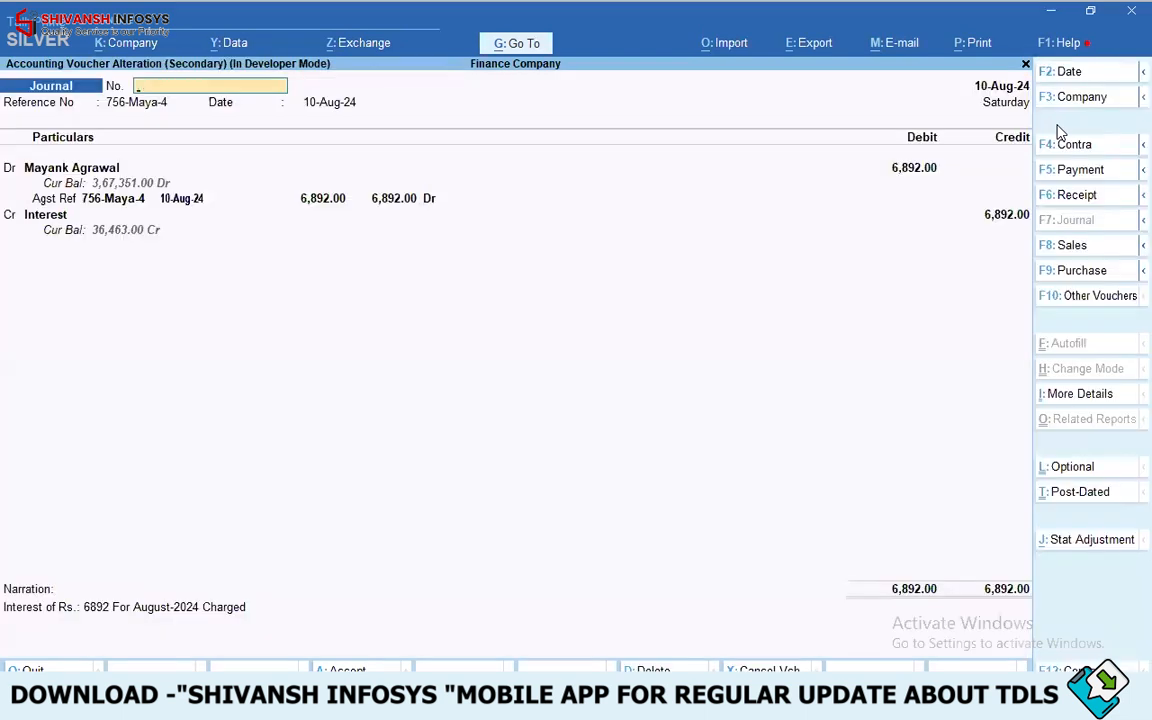
key(Escape)
key(F4)
key(Escape)
key(F2)
key(Return)
- Look through the ledger's disbursement, interest and penalty entries up to the 12-Jun-24 Kotak Bank receipt
key(Down)
key(Down)
key(Down)
key(Up)
key(Up)
key(Down)
key(Up)
key(Down)
key(Up)
key(Down)
key(Up)
key(Down)
key(Down)
key(Down)
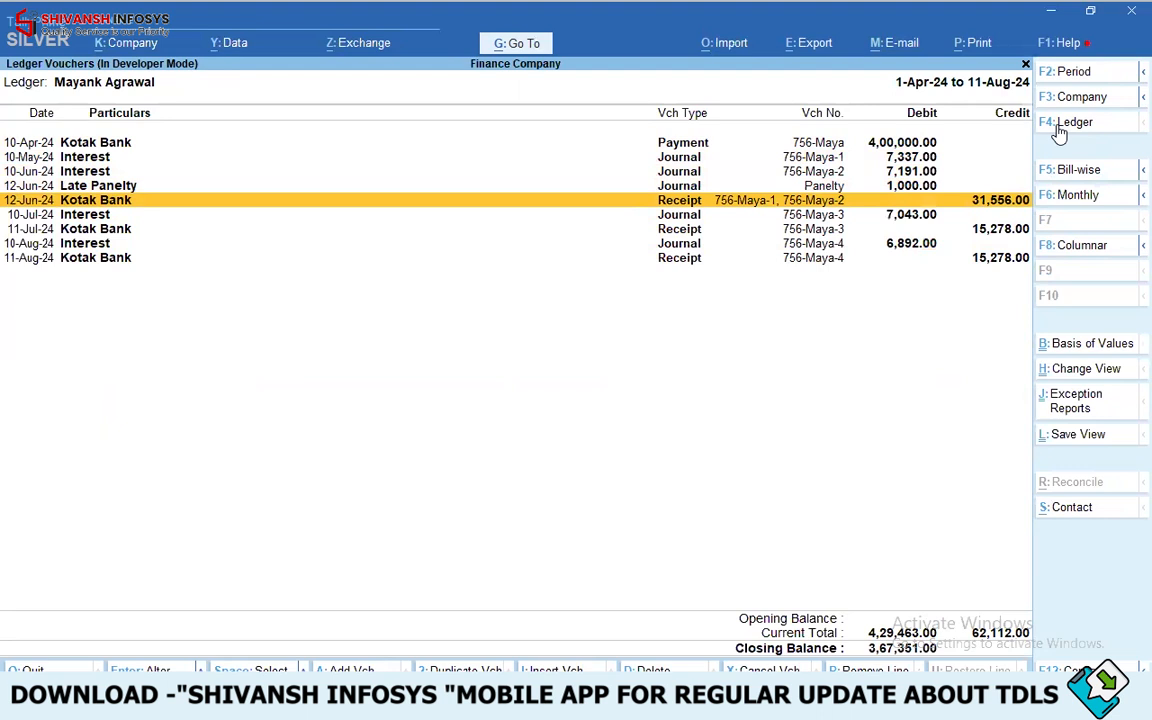
- Expand the details of the 12-Jun-24 receipt, view its full voucher, and close the voucher
key(shift+Return)
key(Return)
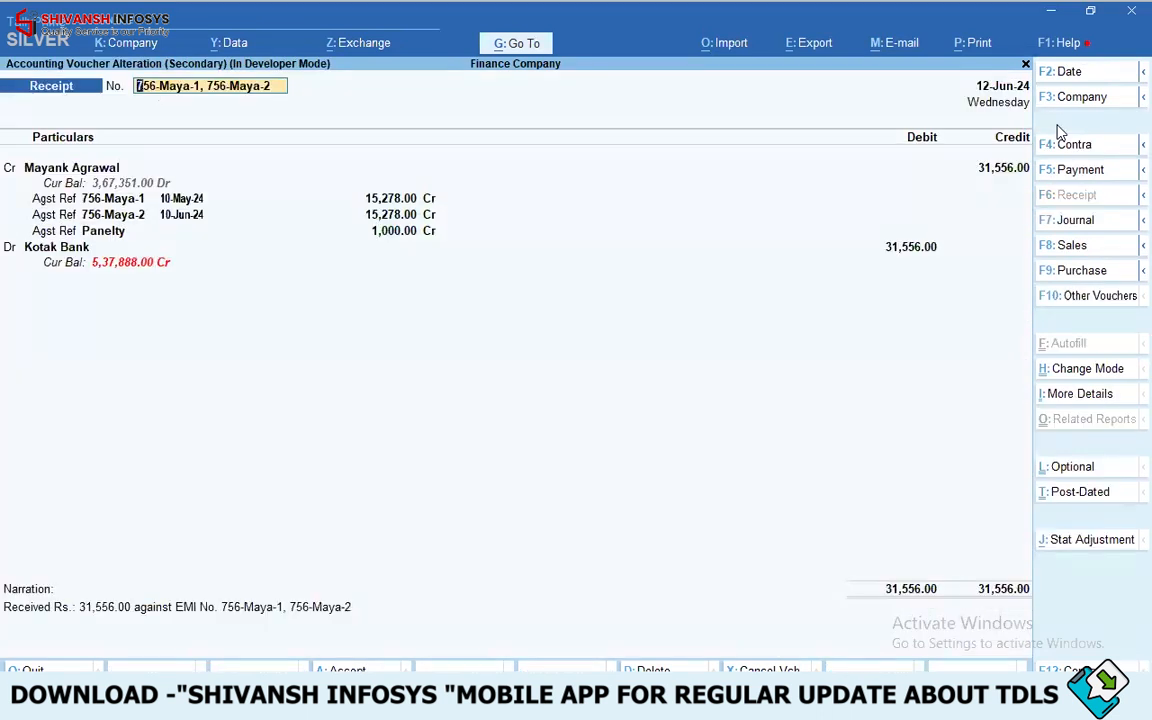
key(BackSpace)
key(Escape)
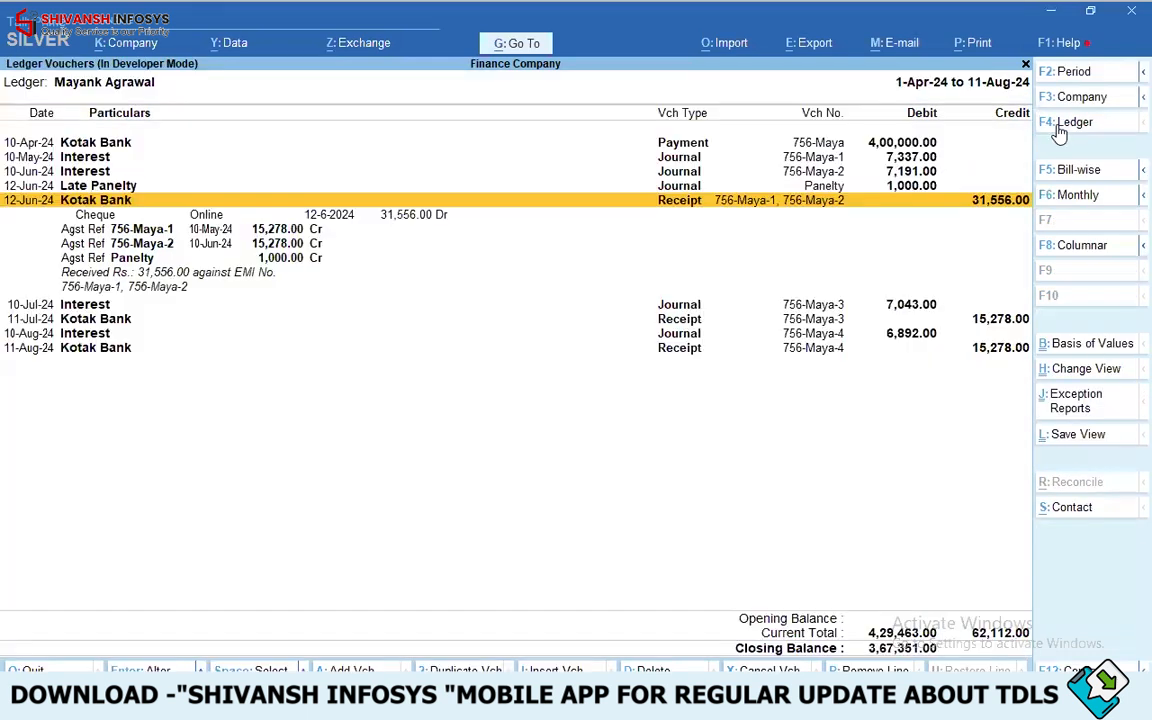
- Collapse the 12-Jun-24 receipt details and review the remaining interest and receipt entries up to 11-Aug-24
key(shift+Return)
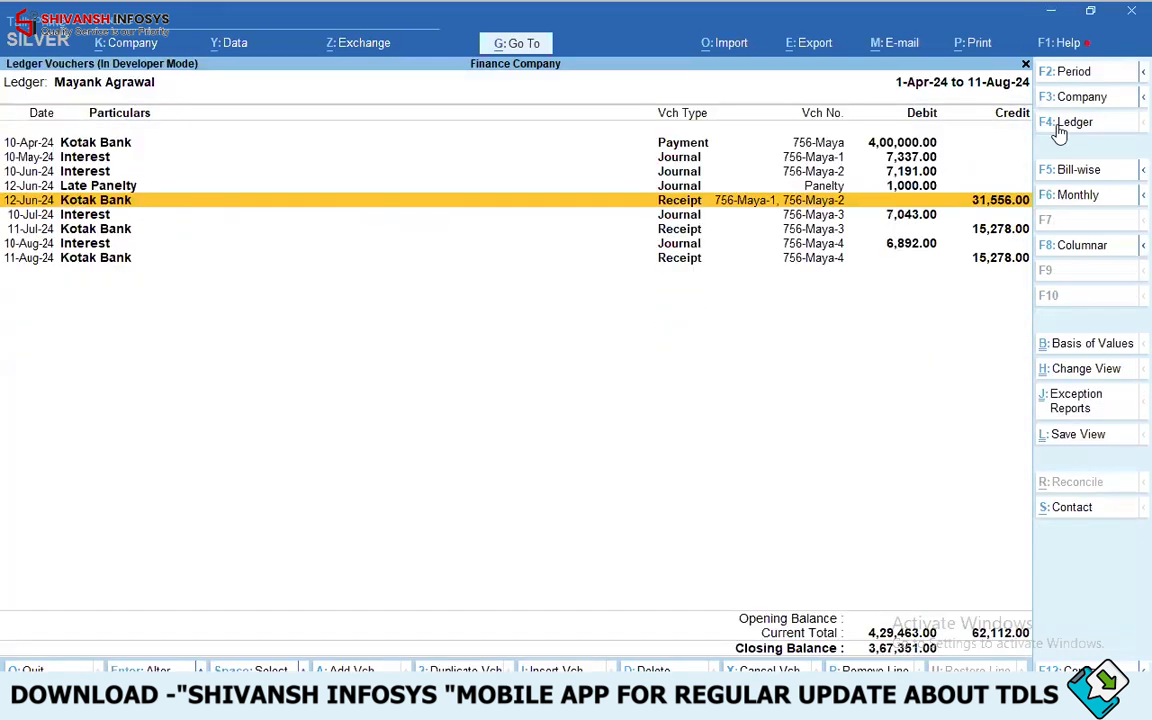
key(Down)
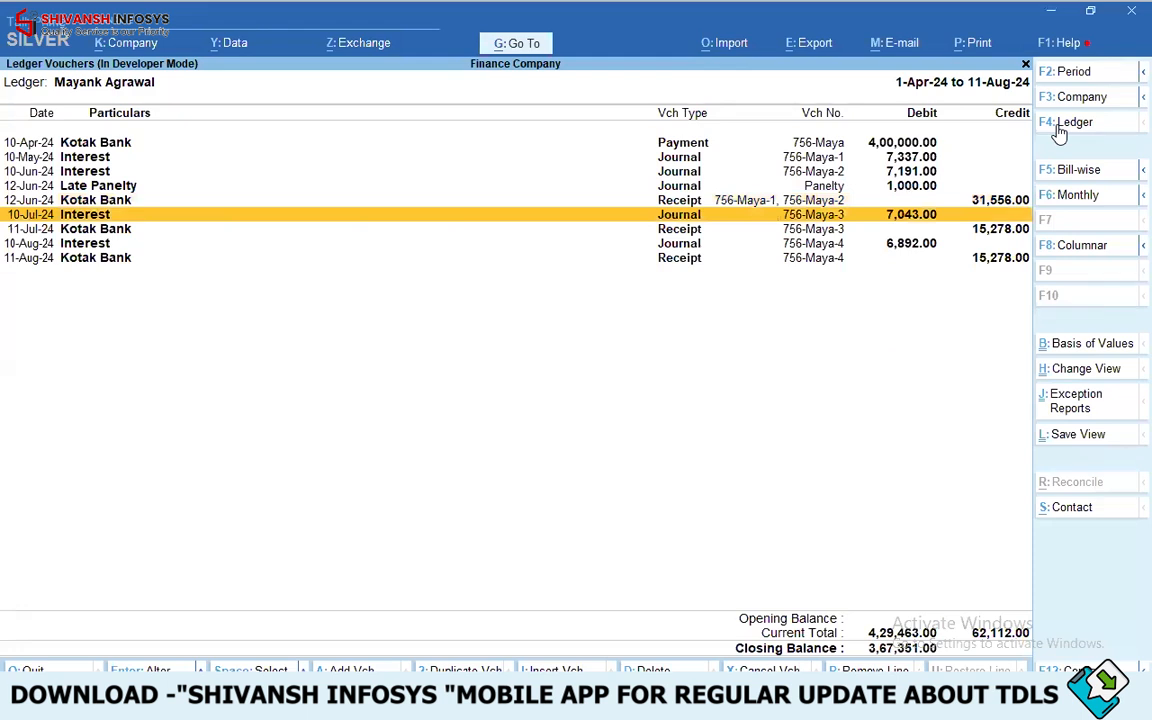
key(Down)
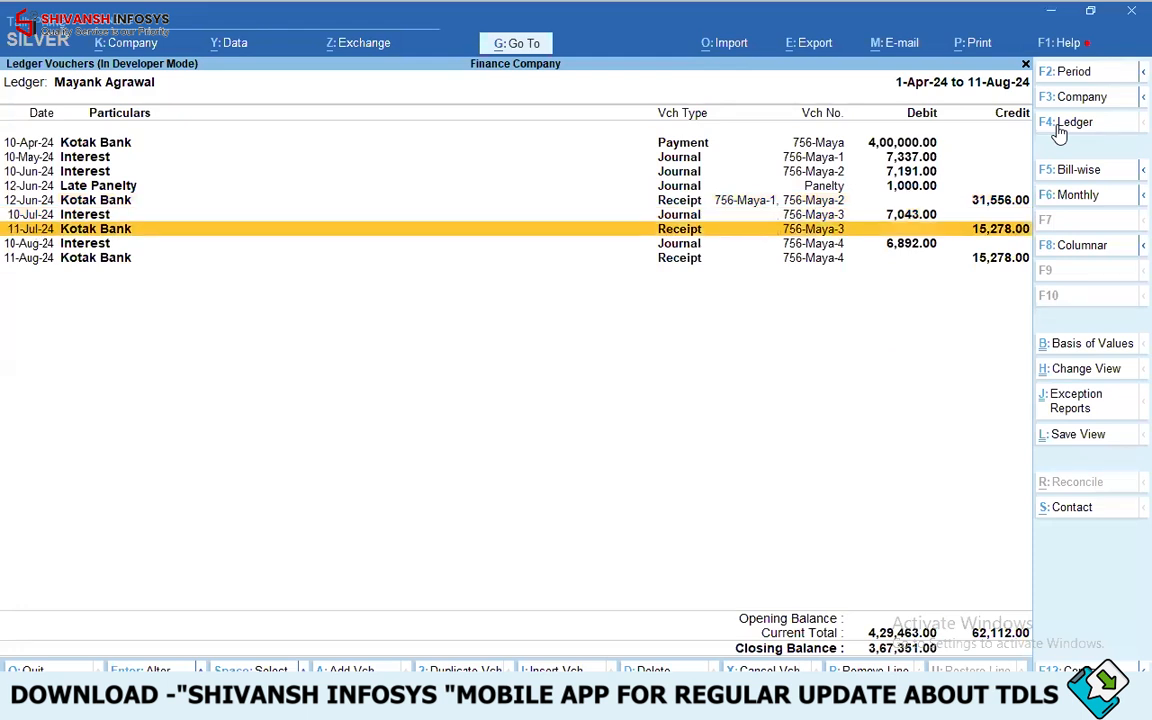
key(Down)
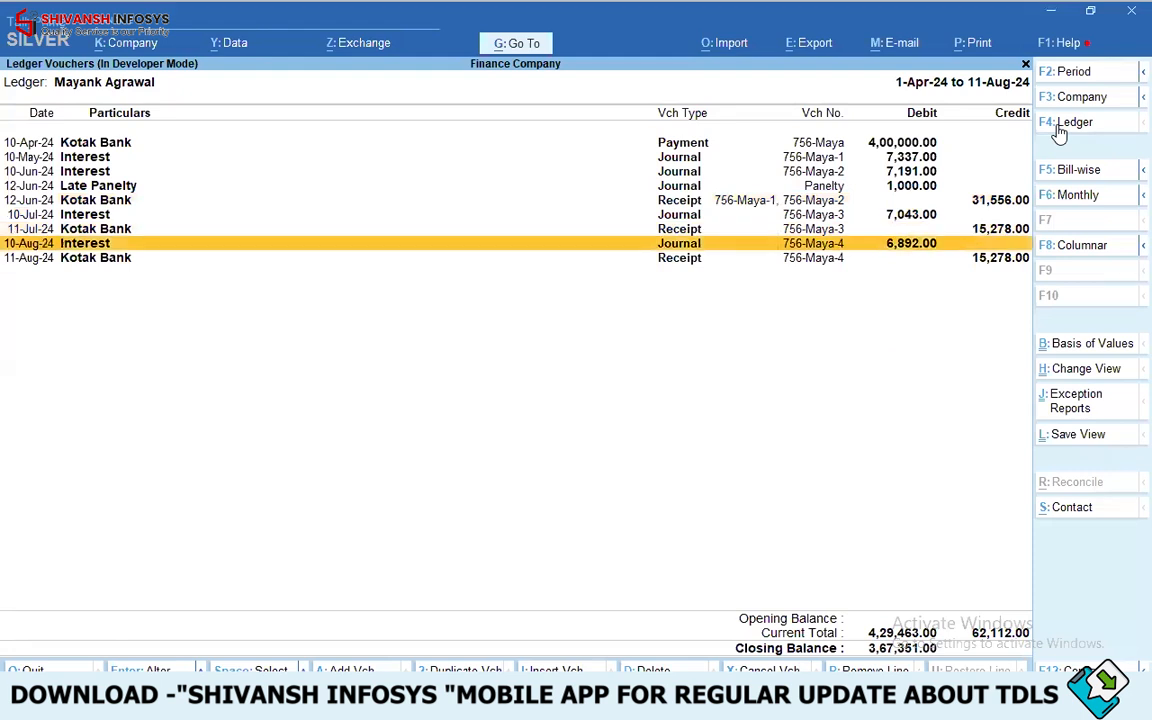
key(Down)
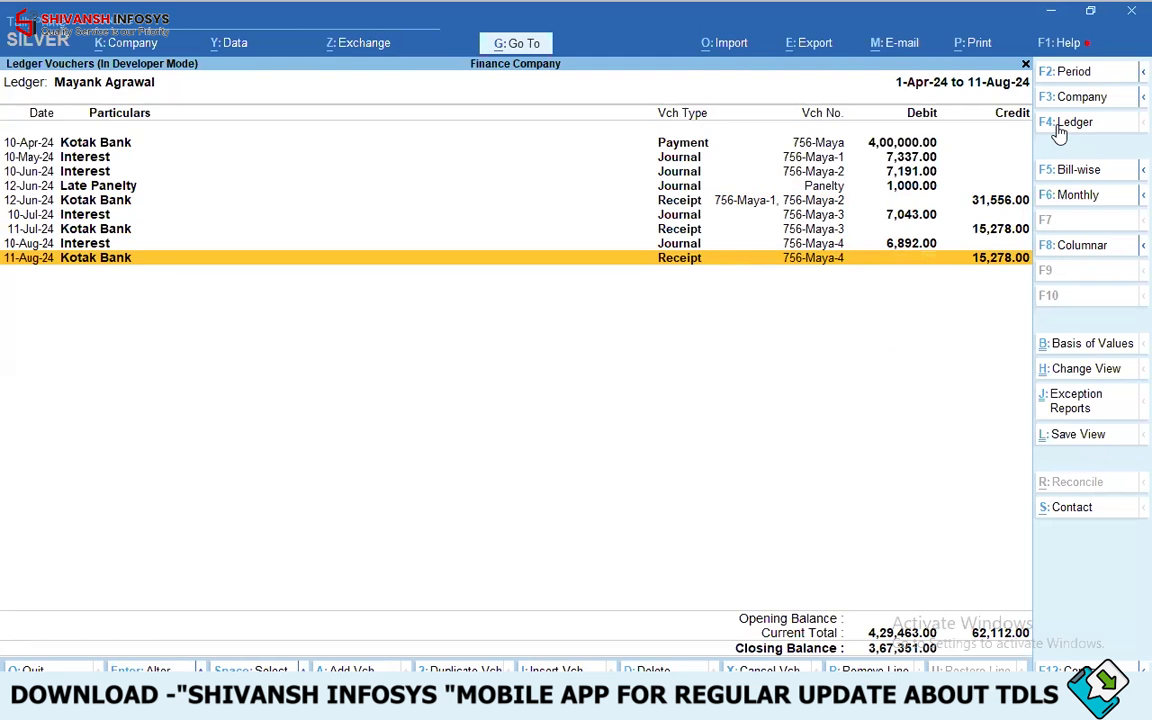
- View the ledger's pending bills bill-wise down to the end of the list, and close the reports
key(F5)
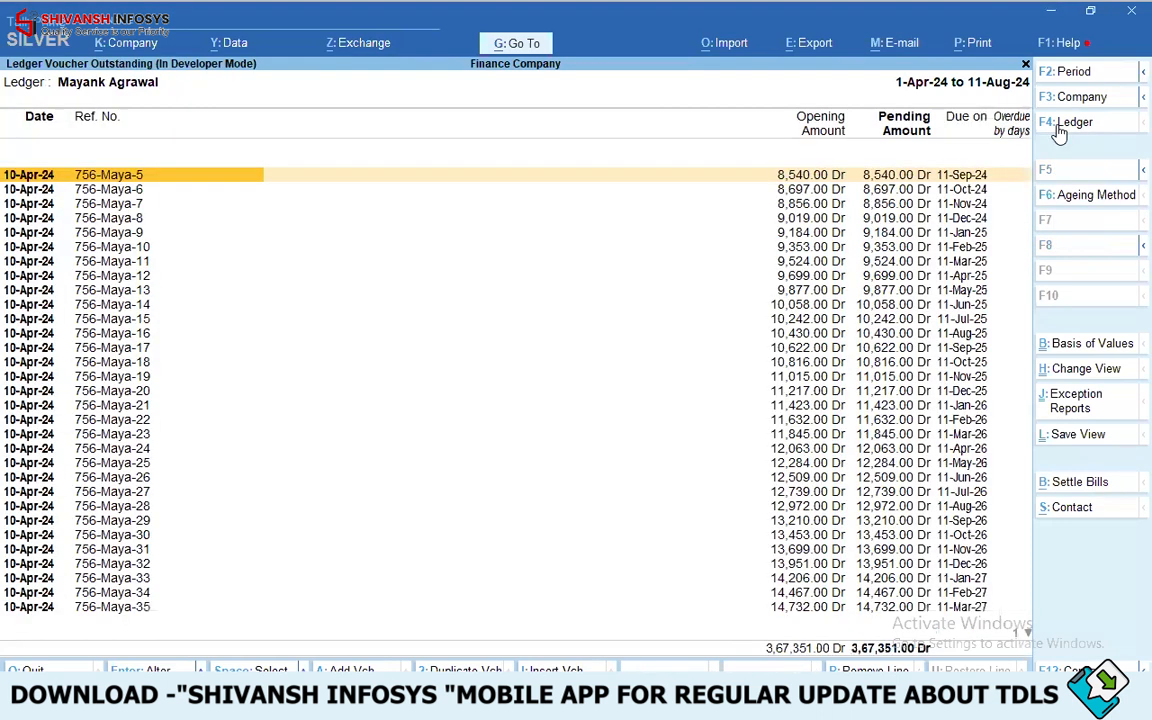
key(End)
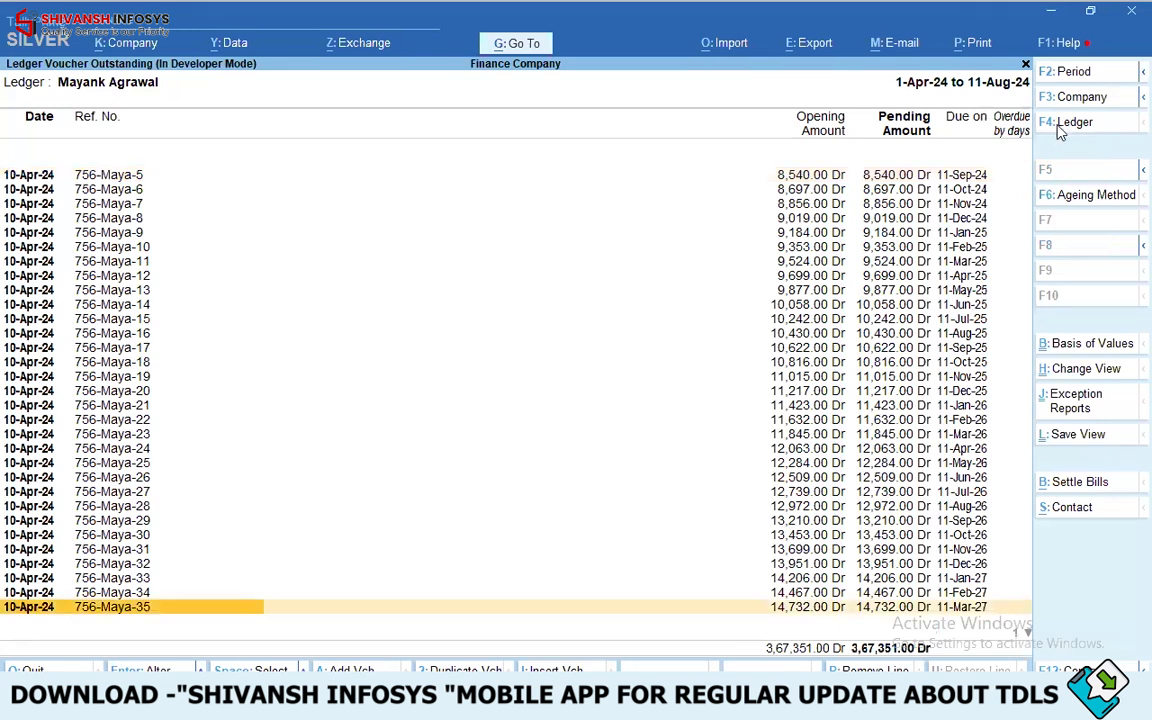
key(Escape)
key(Escape)
key(Escape)
key(Escape)
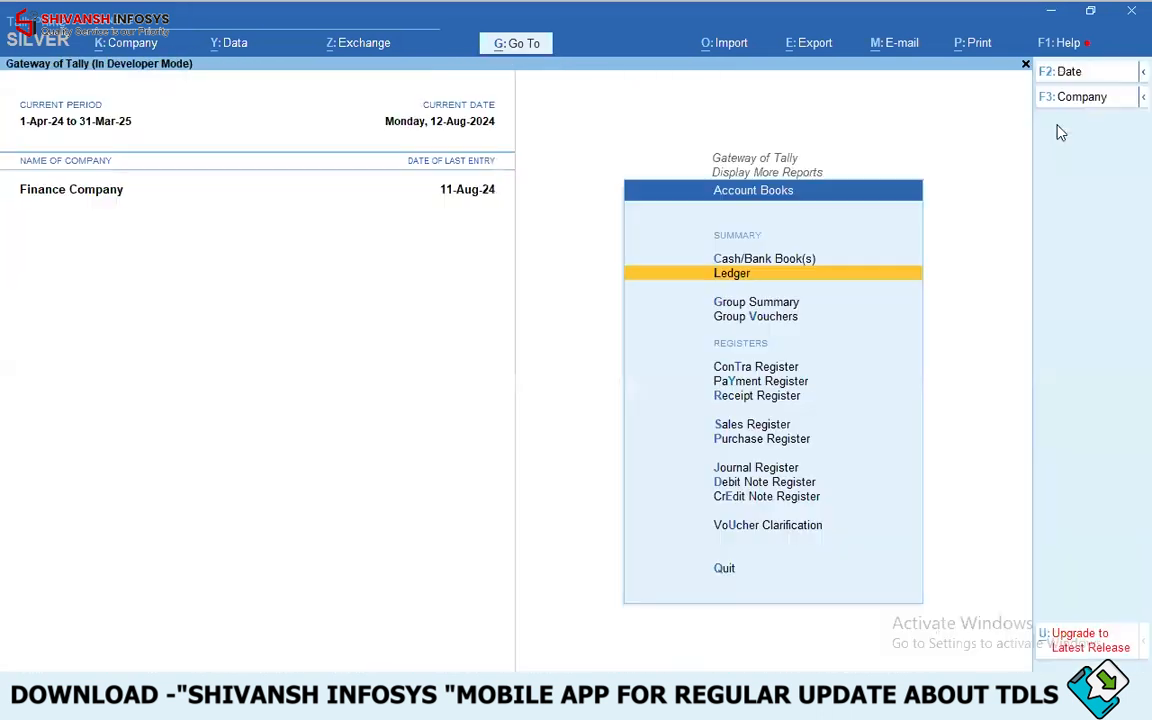
- Open the second customer's EMI outstanding statement from the finance module and show it by loan date
key(Return)
key(Down)
key(Down)
key(Return)
key(Down)
key(Down)
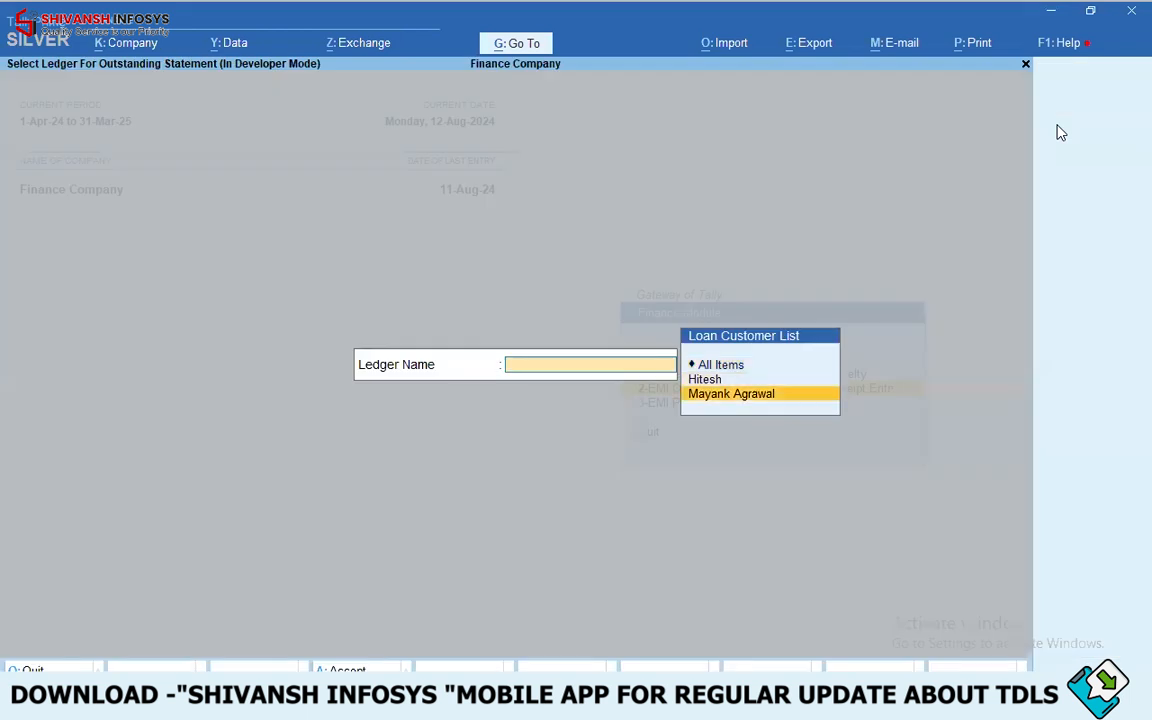
key(Return)
key(Return)
click(1062, 126)
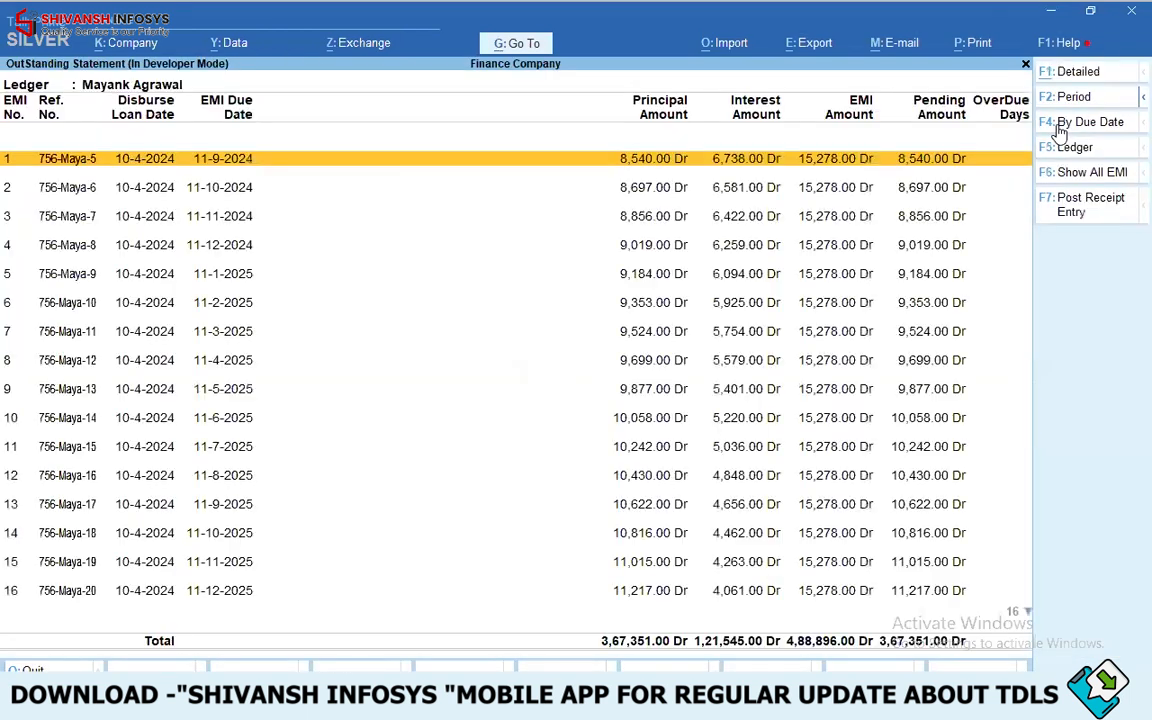
- Check the last and first pending EMIs in the outstanding statement, and leave the finance module
key(End)
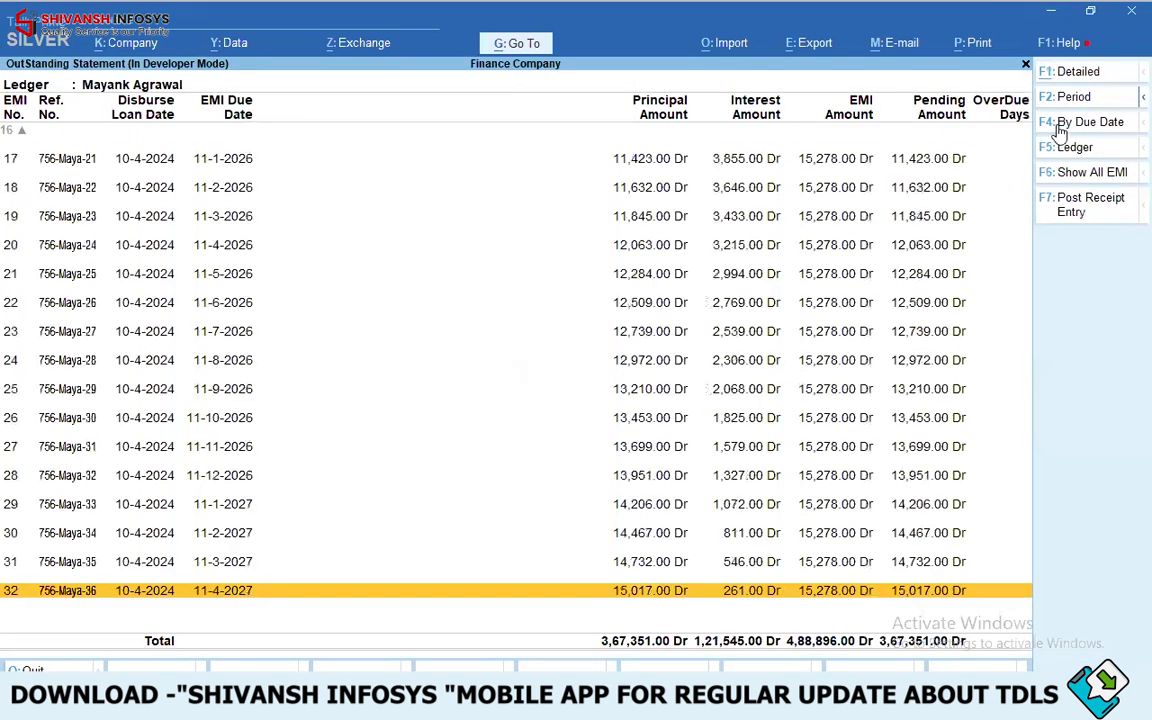
key(Home)
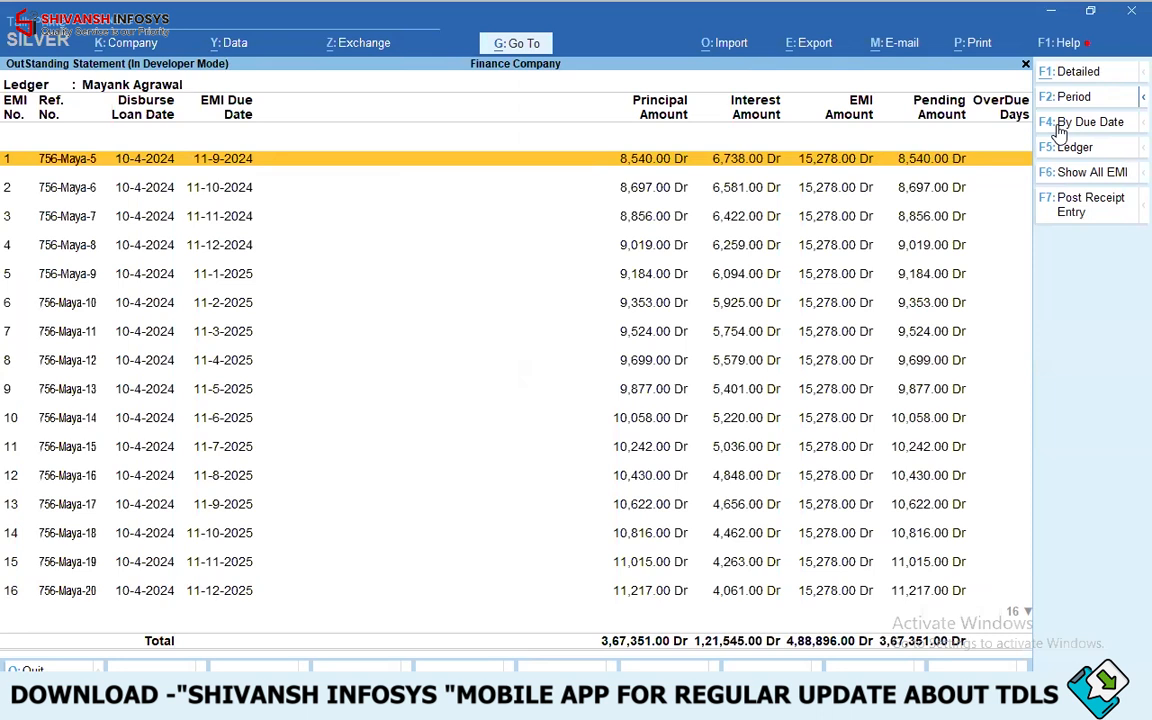
key(Escape)
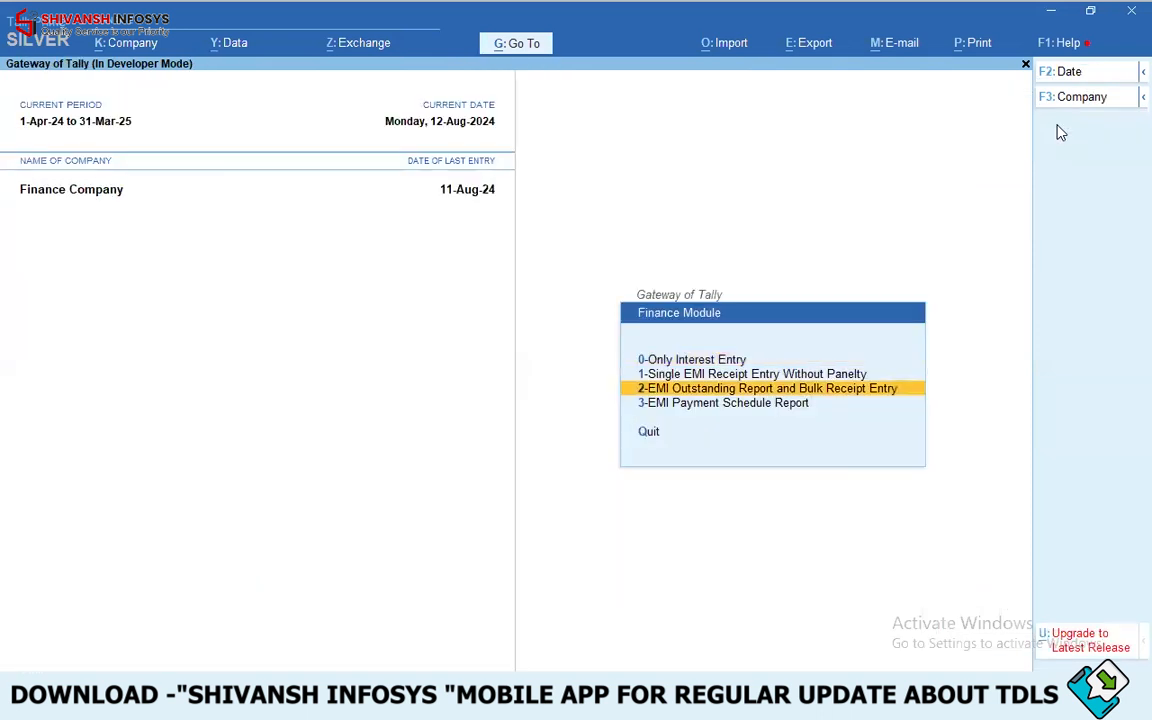
key(Escape)
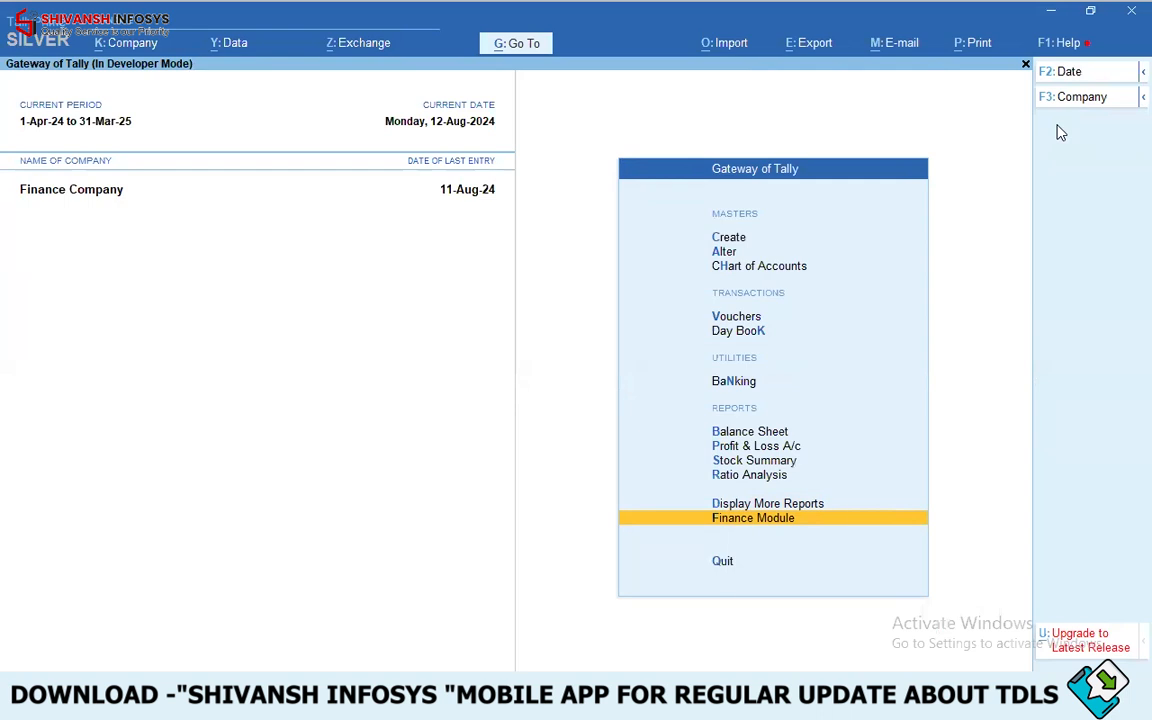
- Start a single EMI receipt entry without penalty dated 30-9-24 for the first customer
key(Return)
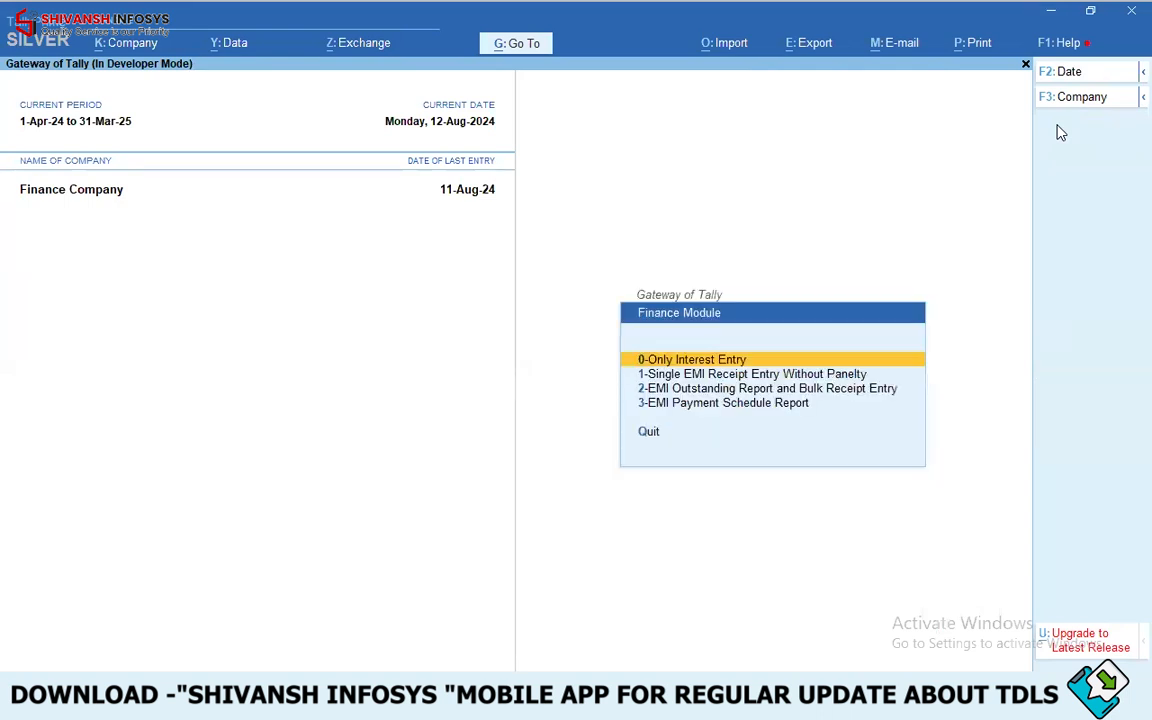
key(Down)
key(Return)
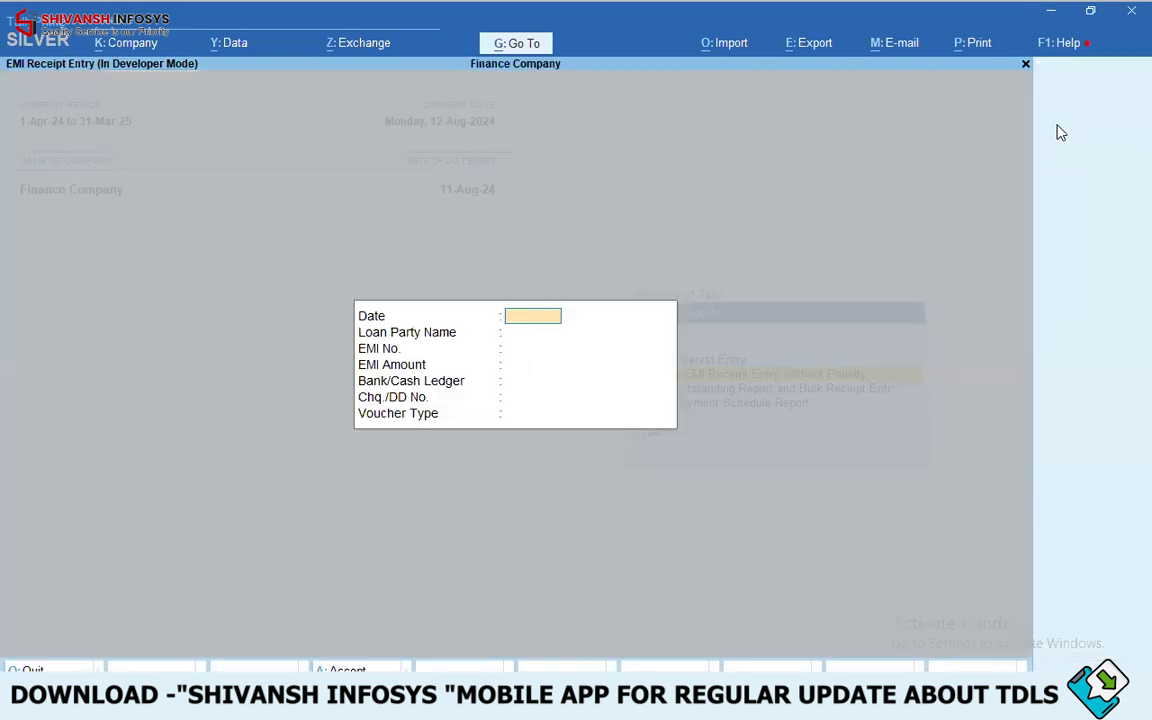
text(30-9-24)
key(Return)
key(Down)
key(Down)
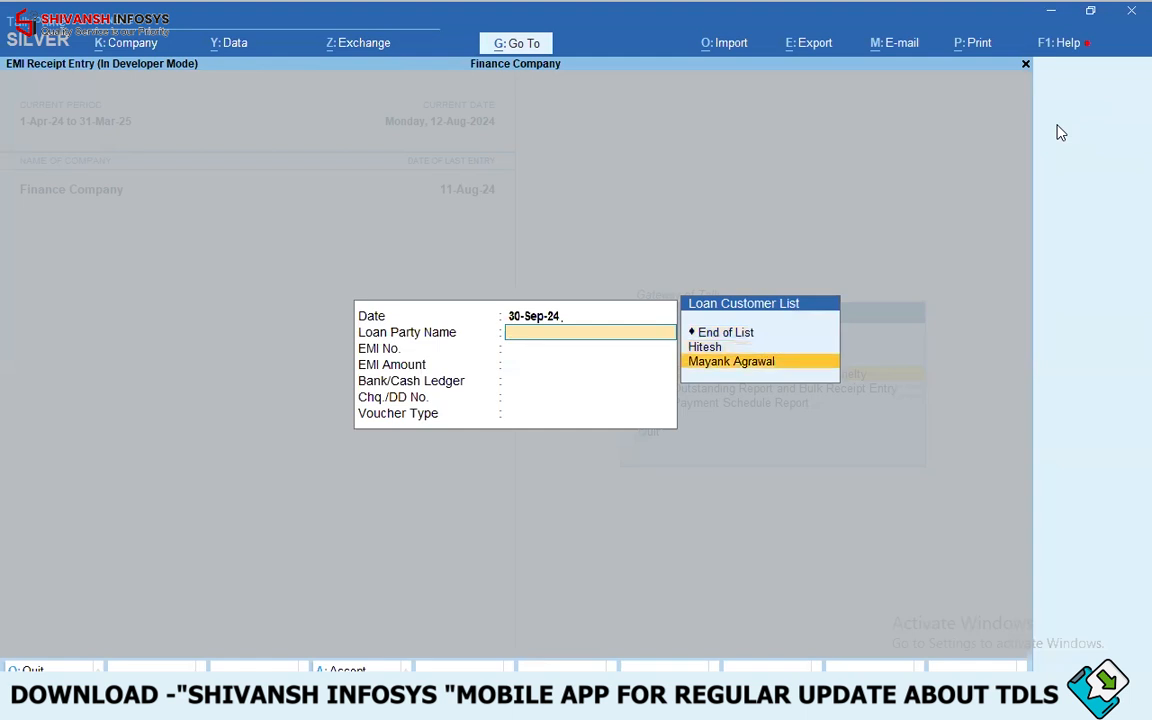
key(Up)
key(Return)
- Look through the first customer's pending EMI bills as of 30-Sep-24
key(Down)
key(Down)
key(Down)
key(Down)
key(Down)
key(Up)
key(Up)
key(Up)
key(Up)
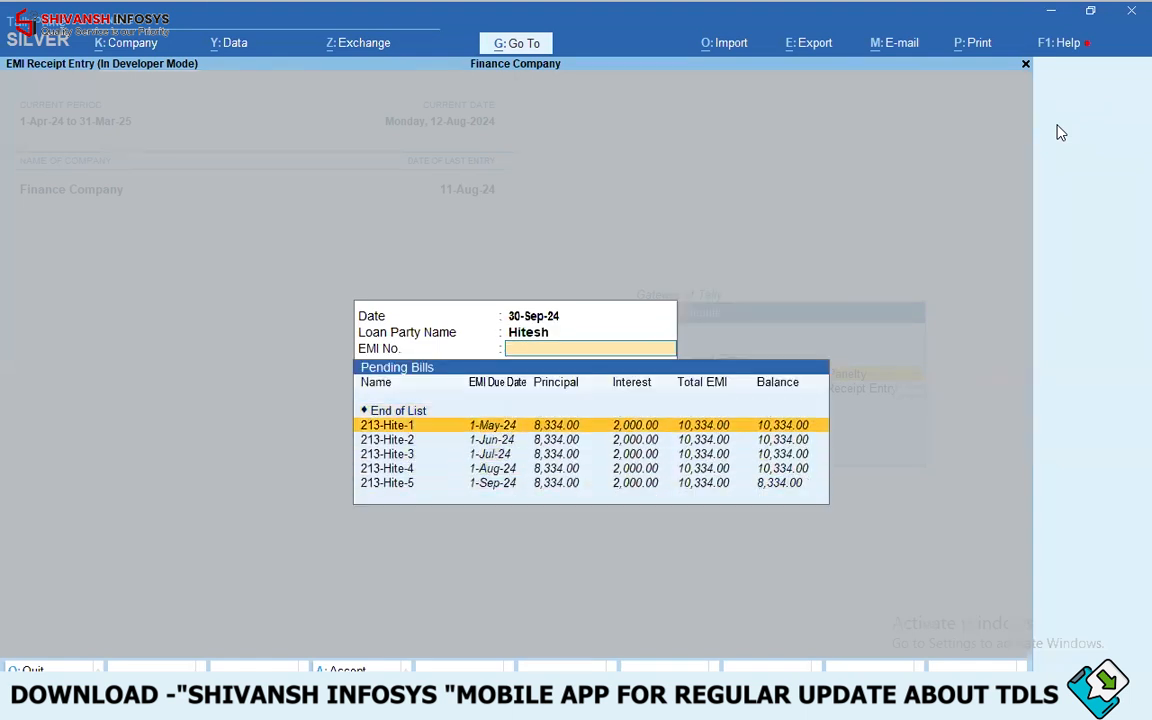
- Switch the receipt to the second customer, pick the EMI due 10-Sep-24, and cancel the entry
key(BackSpace)
key(Down)
key(Return)
key(Down)
key(Return)
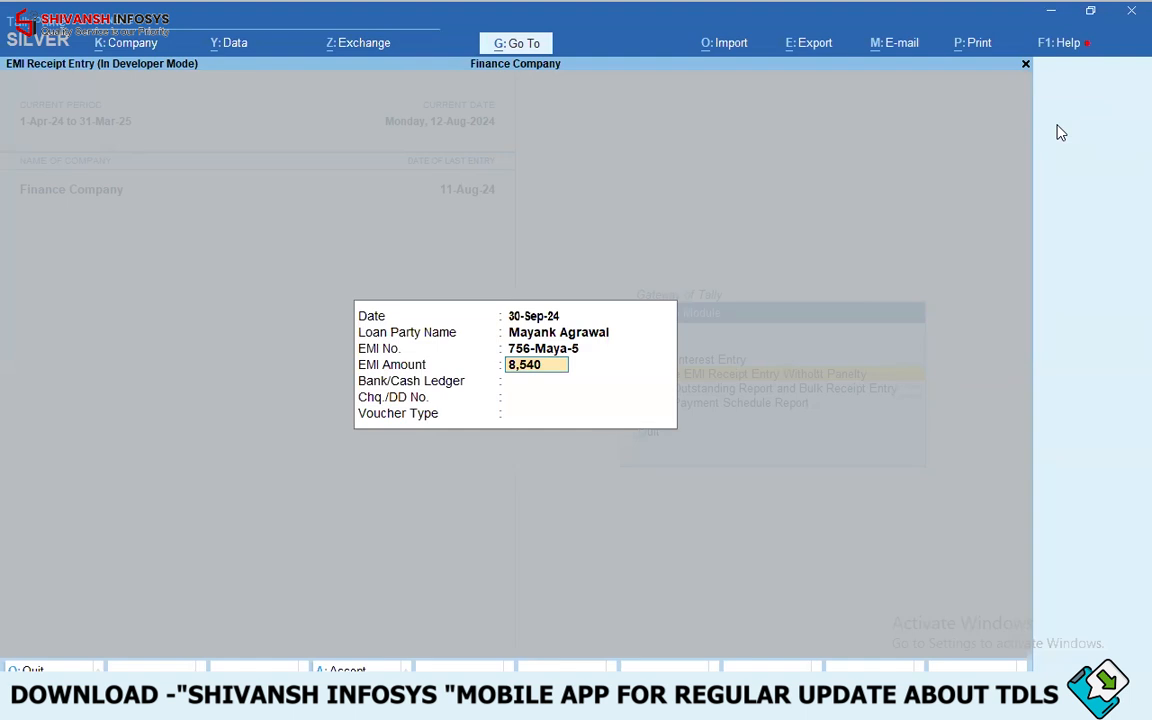
key(BackSpace)
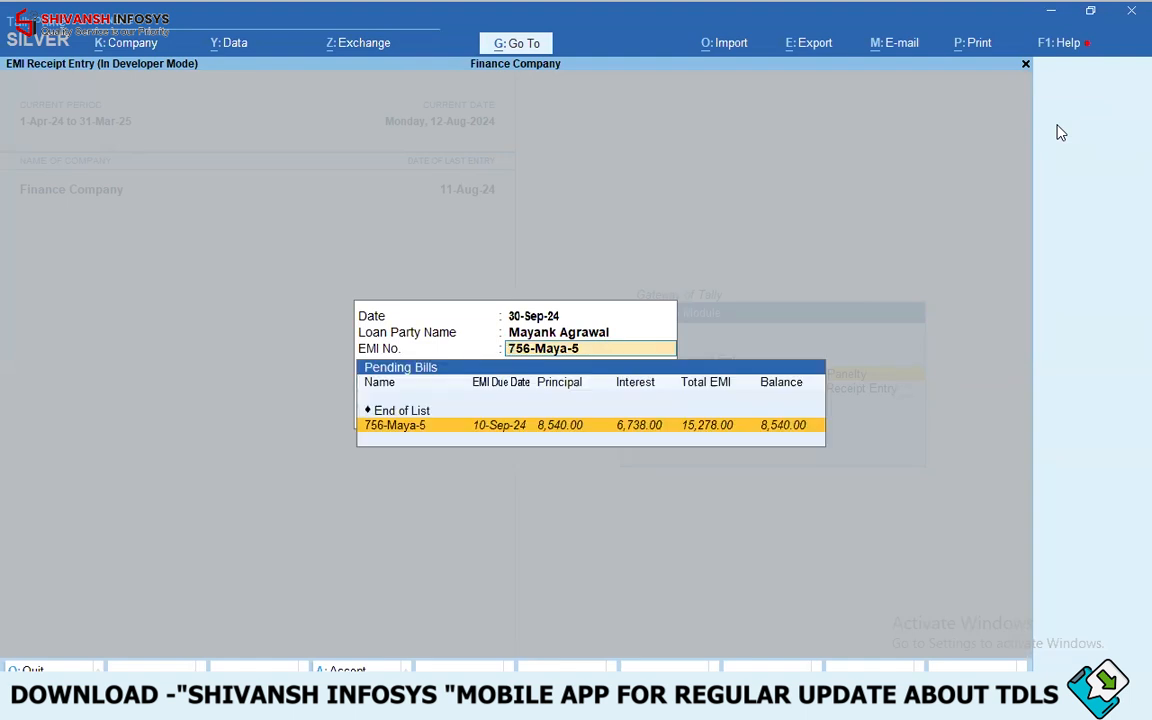
key(Return)
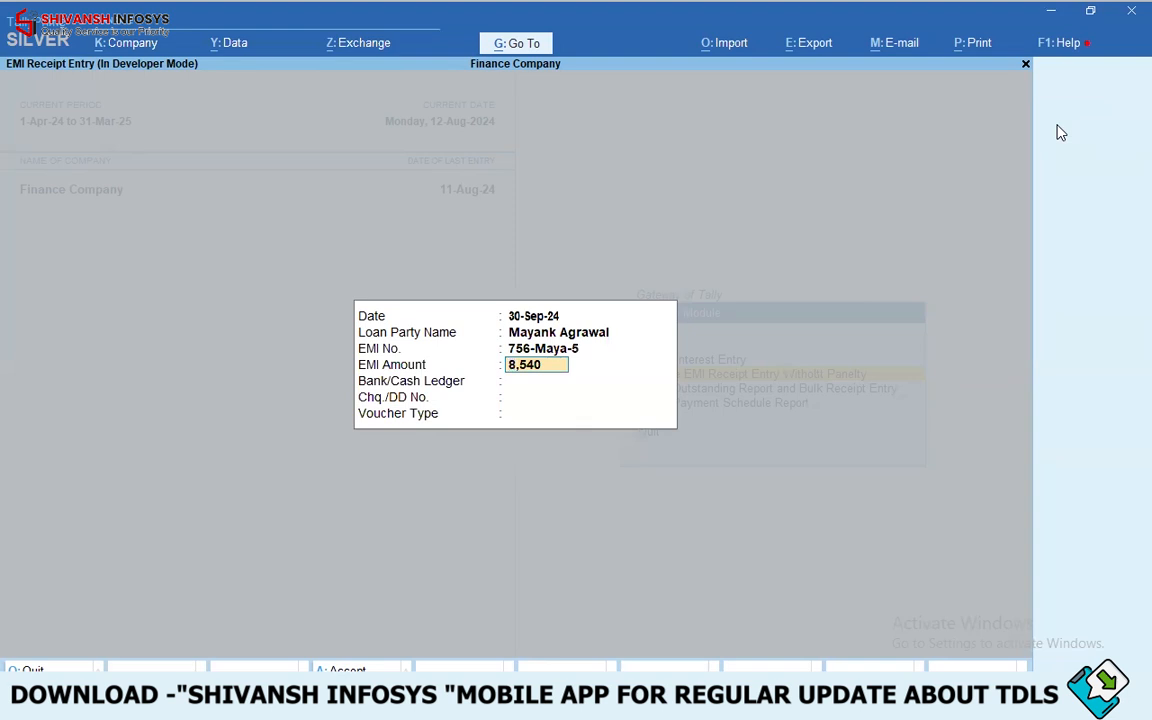
key(BackSpace)
key(Escape)
key(Up)
key(Return)
key(Escape)
- Start a new single EMI receipt entry without penalty dated 12-Aug-24 for the first customer
key(Down)
key(Return)
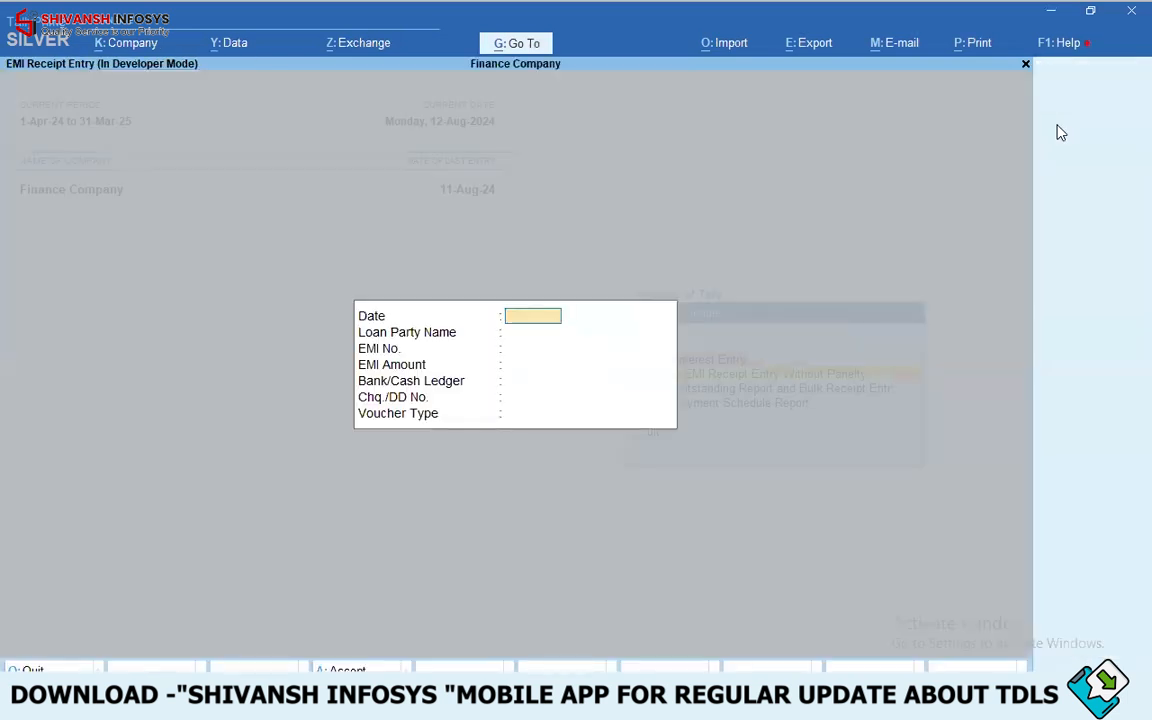
text(12-8-2)
text(4)
key(Return)
key(Return)
- Review the pending bills and select the EMI due 1-May-24 with an amount of 10,334
key(Down)
key(Down)
key(Down)
key(Down)
key(Down)
key(Down)
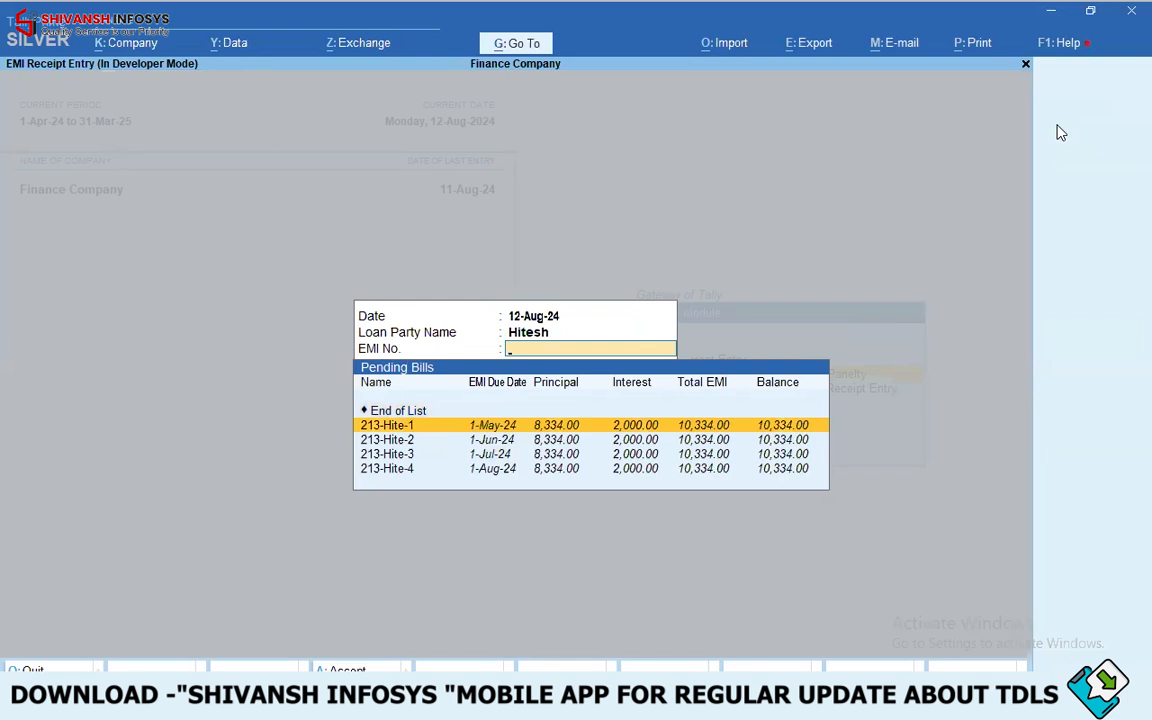
key(Return)
key(Return)
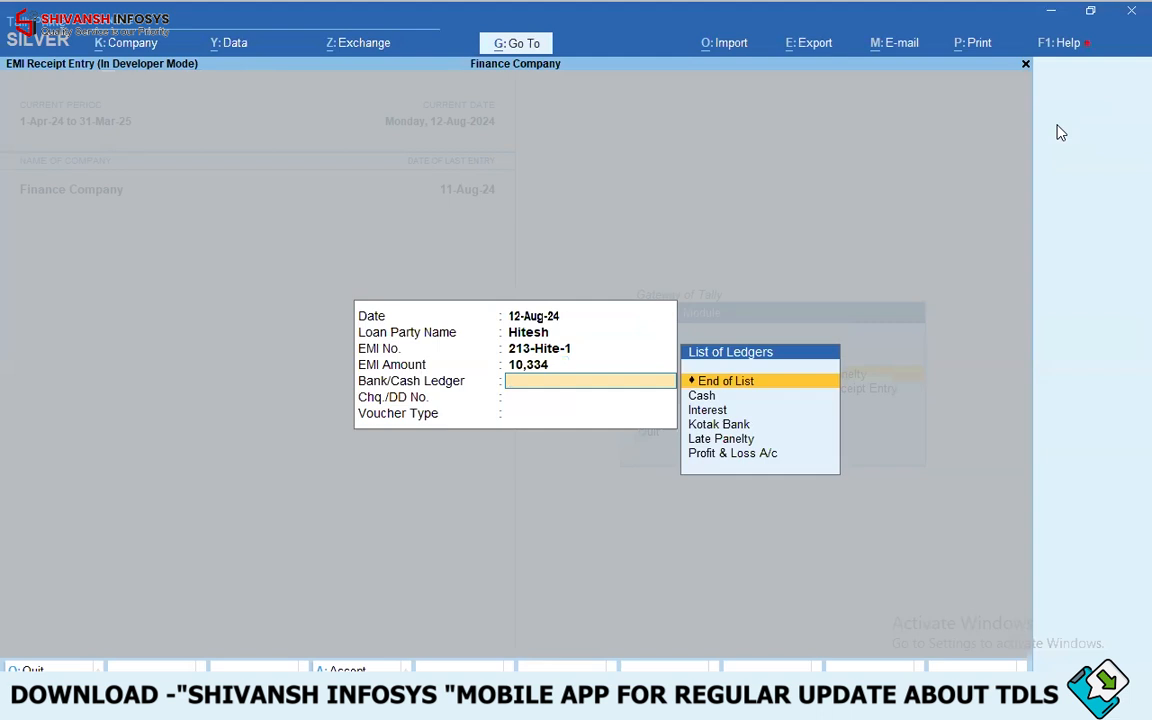
- Receive the EMI in the Cash ledger with no cheque number, using the Receipt voucher type, and accept the entry
key(Down)
key(Down)
key(Up)
key(Down)
key(Up)
key(Return)
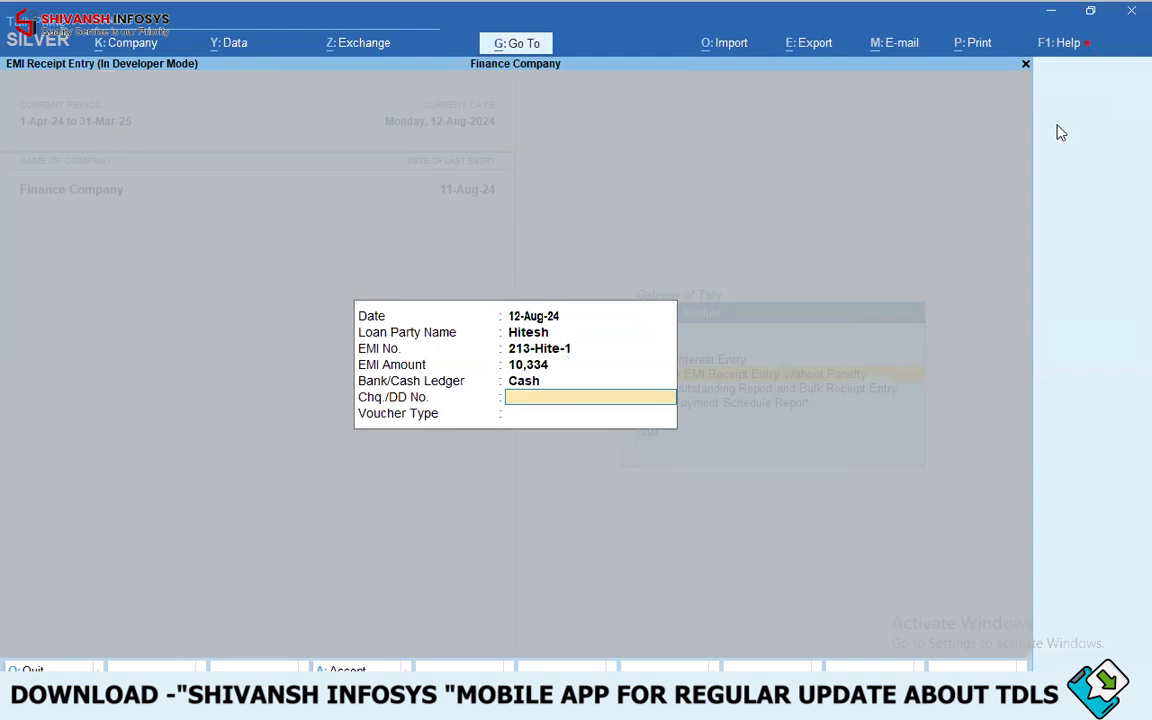
key(Return)
key(Return)
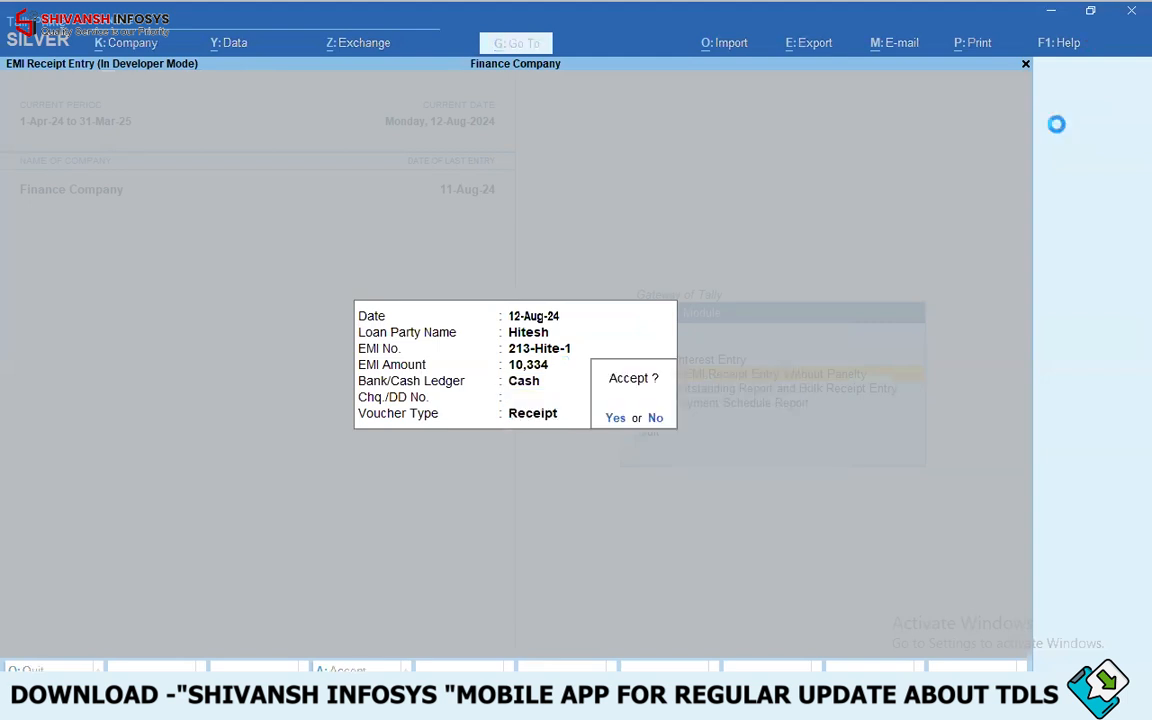
key(Return)
key(Return)
key(Escape)
- Start another receipt dated 12-Aug-24 for the first customer, pick the EMI due 1-Jun-24, and cancel the entry
text(n12-8)
key(Return)
text(h)
key(Return)
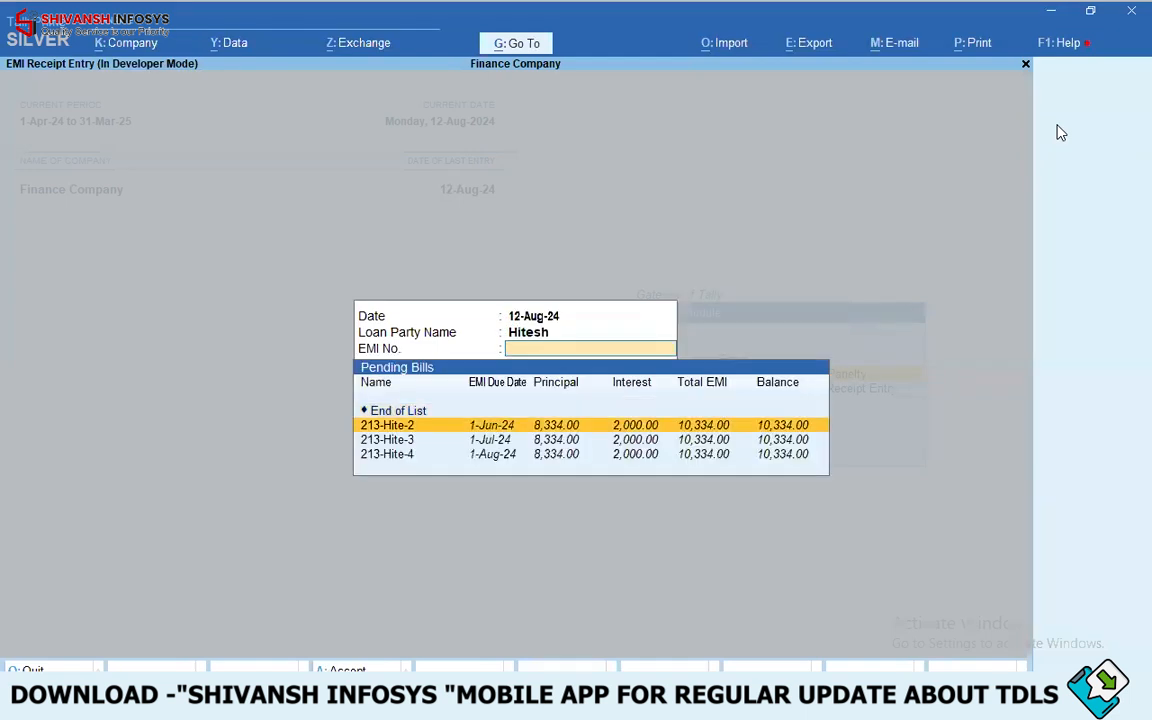
key(Return)
key(BackSpace)
key(BackSpace)
key(BackSpace)
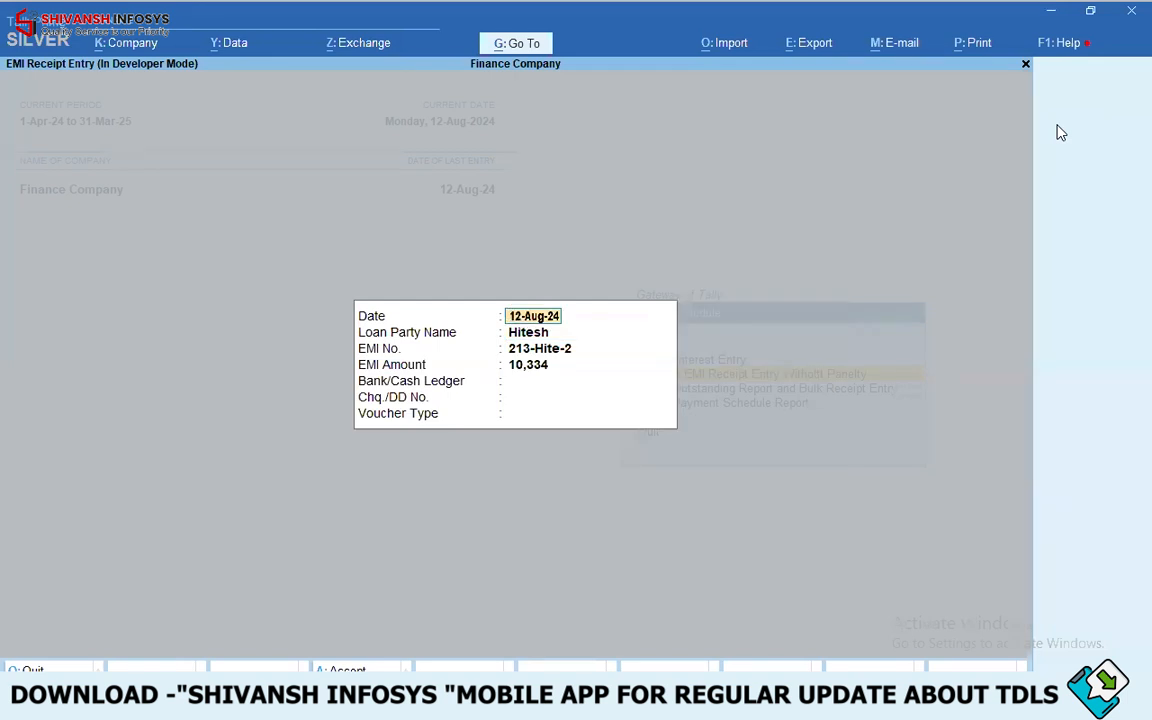
key(Escape)
key(Escape)
- Open the first customer's ledger vouchers report for the period starting 1-Apr-24
key(d)
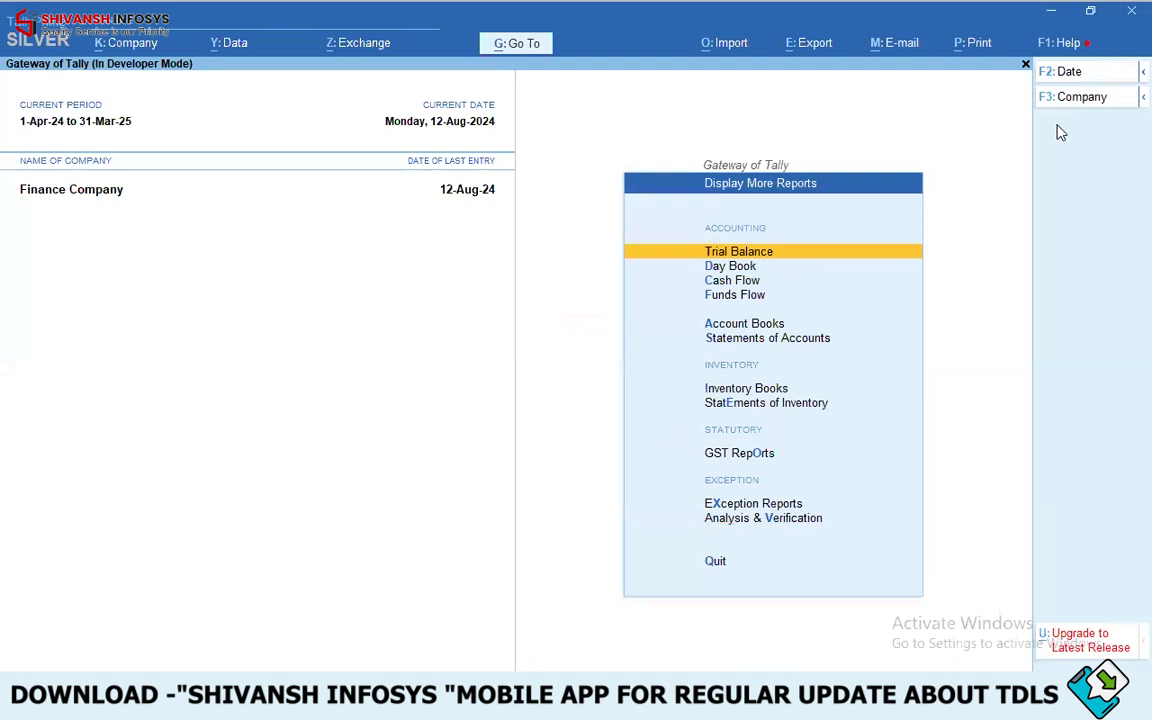
key(a)
key(l)
key(Down)
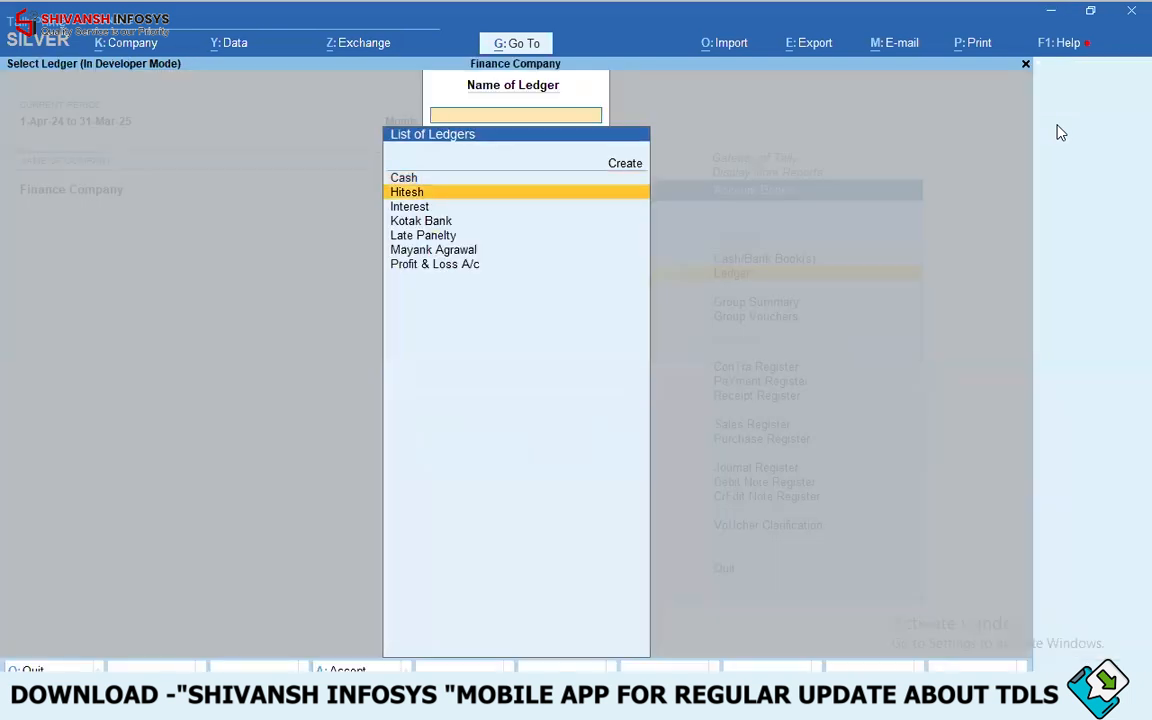
key(Return)
key(F2)
key(Return)
- Look through the first customer's disbursement and interest entries up to the 12-Aug-24 cash receipt
key(Down)
key(Down)
key(Up)
key(Down)
key(Down)
key(Down)
key(Up)
key(Up)
key(Up)
key(Down)
key(Down)
key(Down)
key(Down)
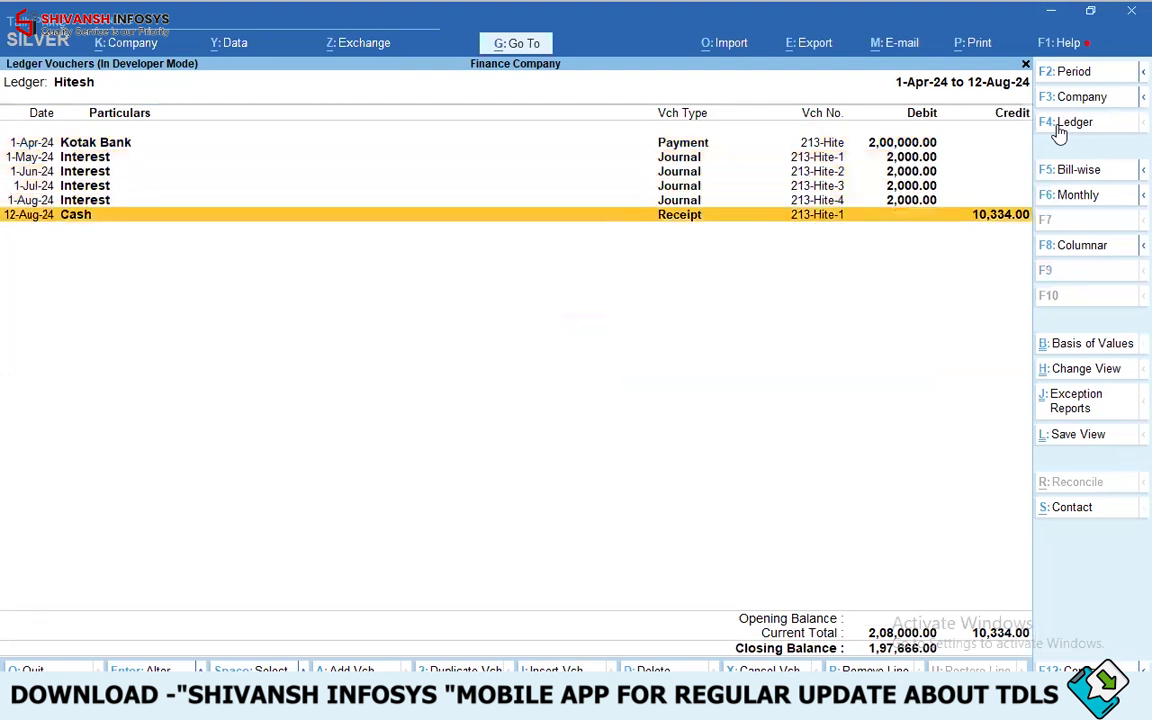
- Expand the details of the 12-Aug-24 cash receipt and close the ledger report
key(shift+Return)
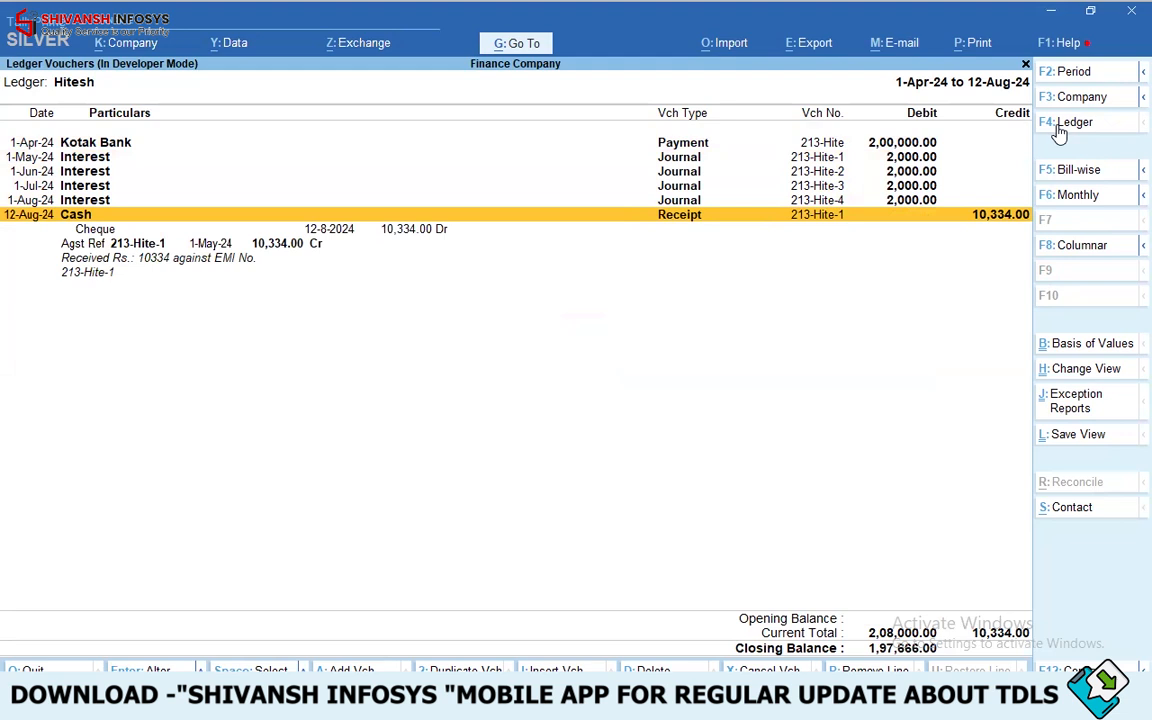
click(1059, 124)
key(Escape)
key(Escape)
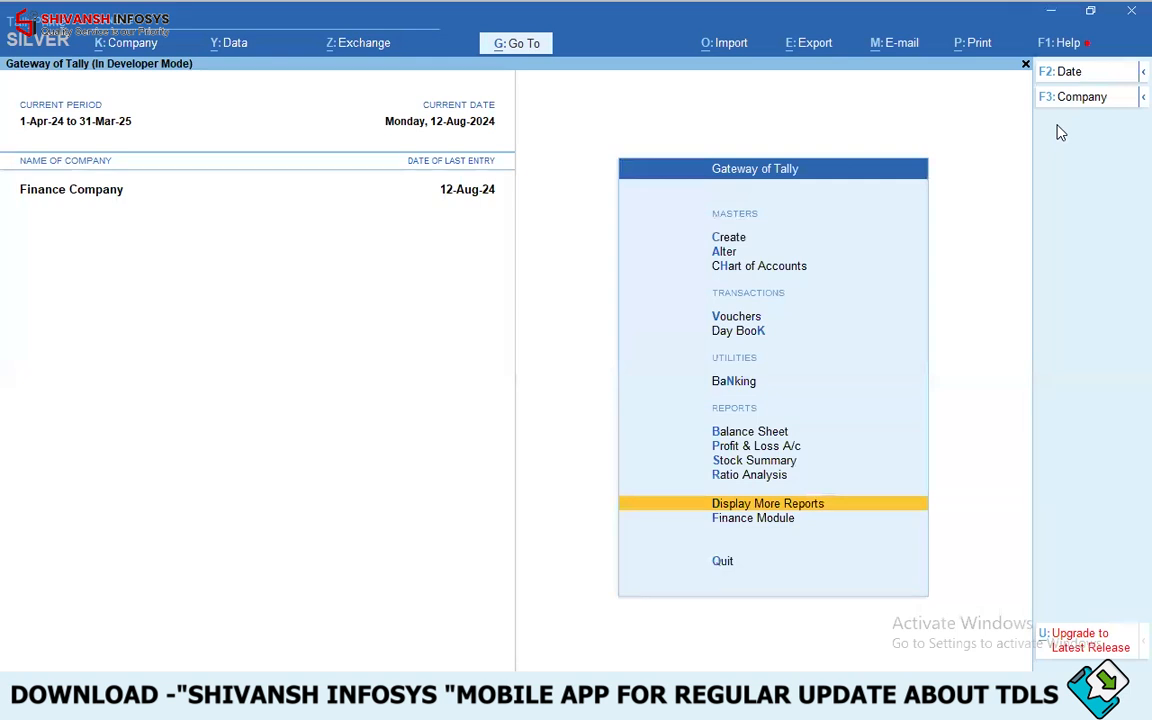
- View the local TDL configuration, close it, and open the Add-On Features settings
key(ctrl+alt+t)
key(ctrl+l)
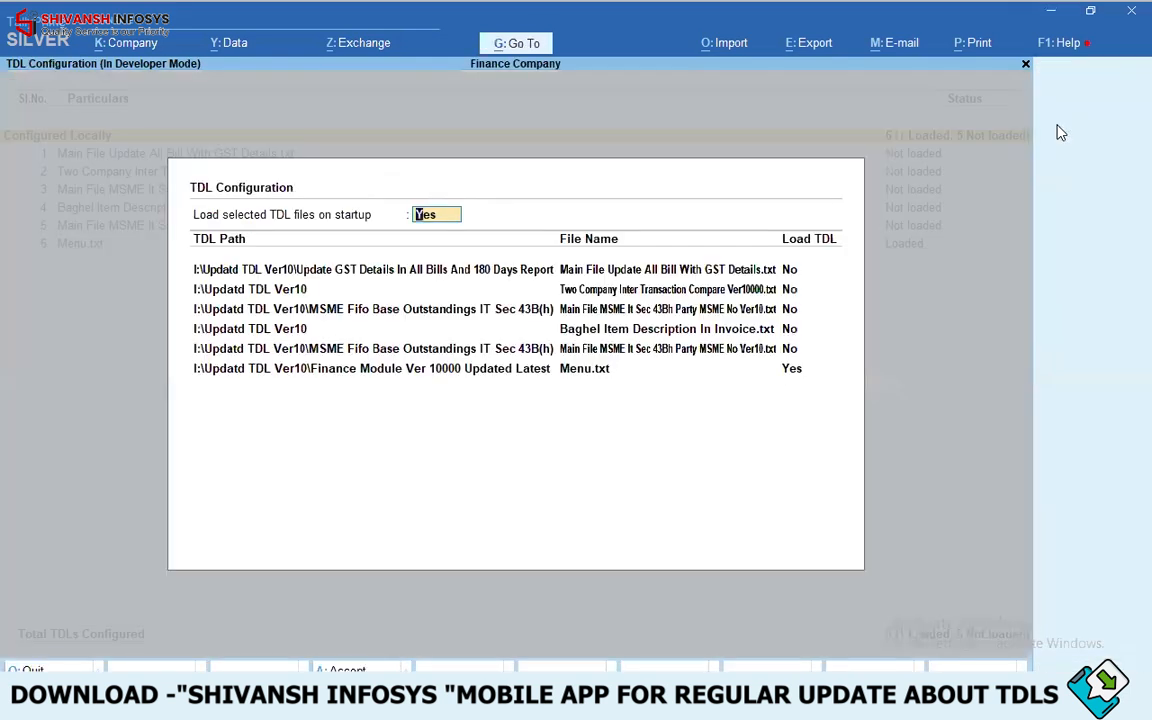
key(Escape)
click(1059, 222)
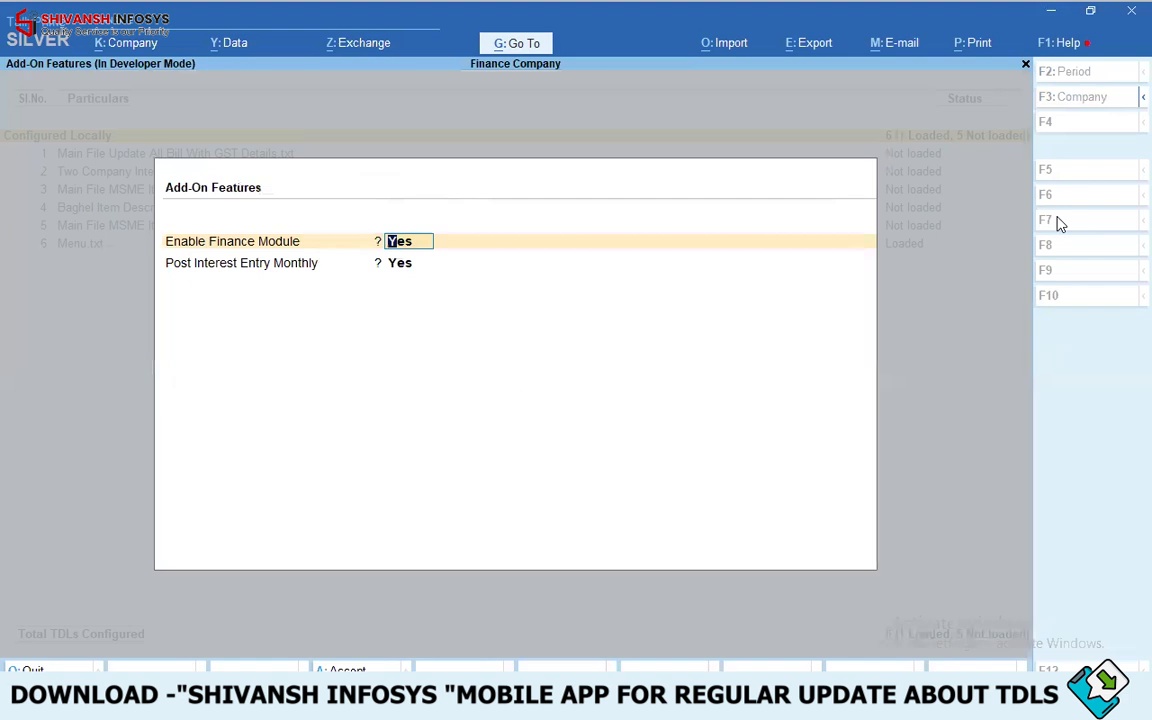
- Set Post Interest Entry Monthly to No in the add-on features, accept the settings and leave TDL Management
key(Return)
text(n)
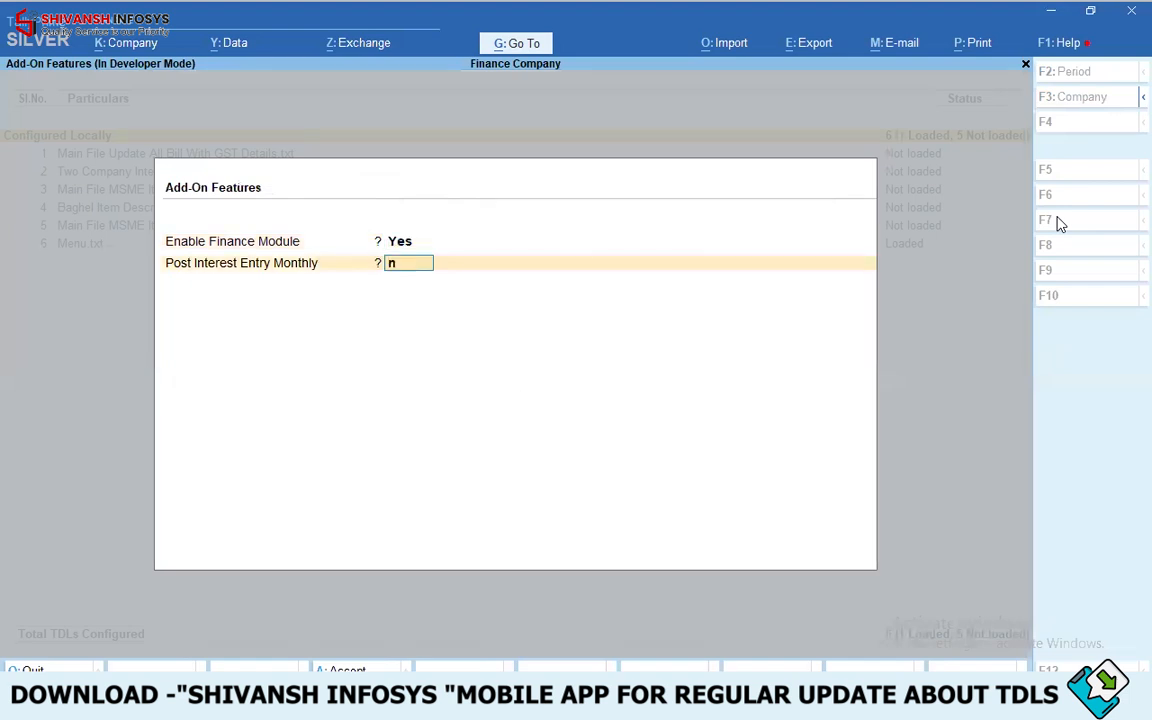
key(Return)
key(y)
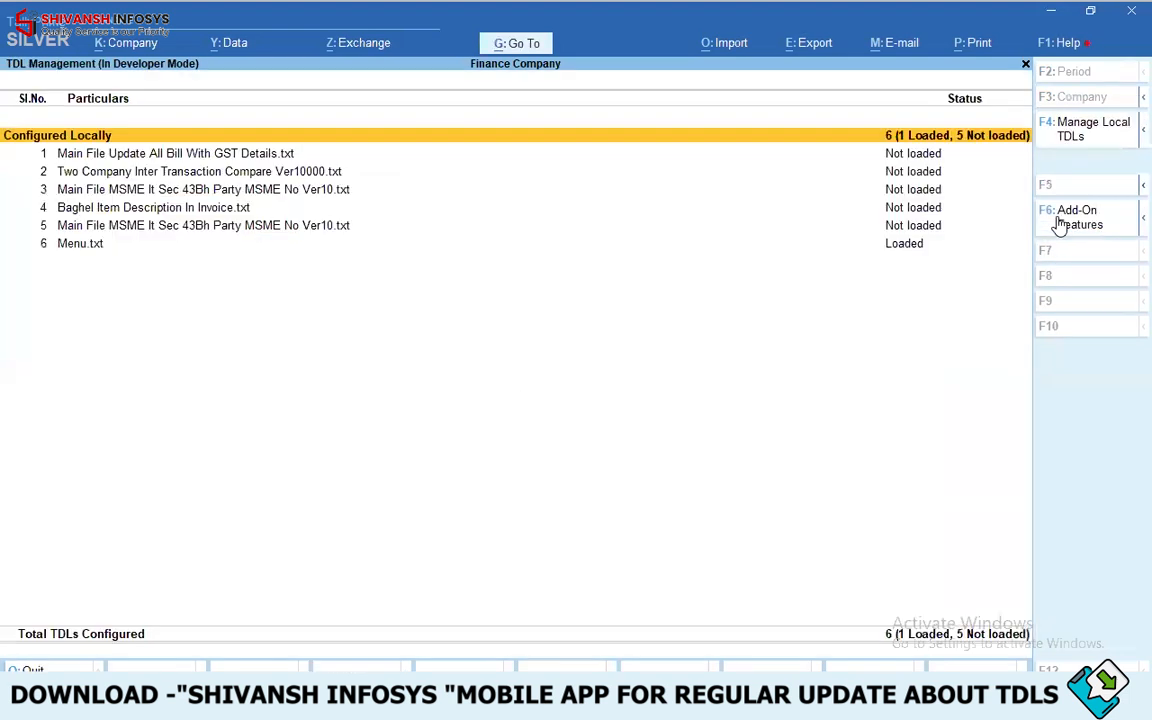
key(Escape)
key(Escape)
key(Escape)
- Delete all vouchers in the Day Book for the period 1-Apr-24 to 12-Aug-24 and close the report
key(k)
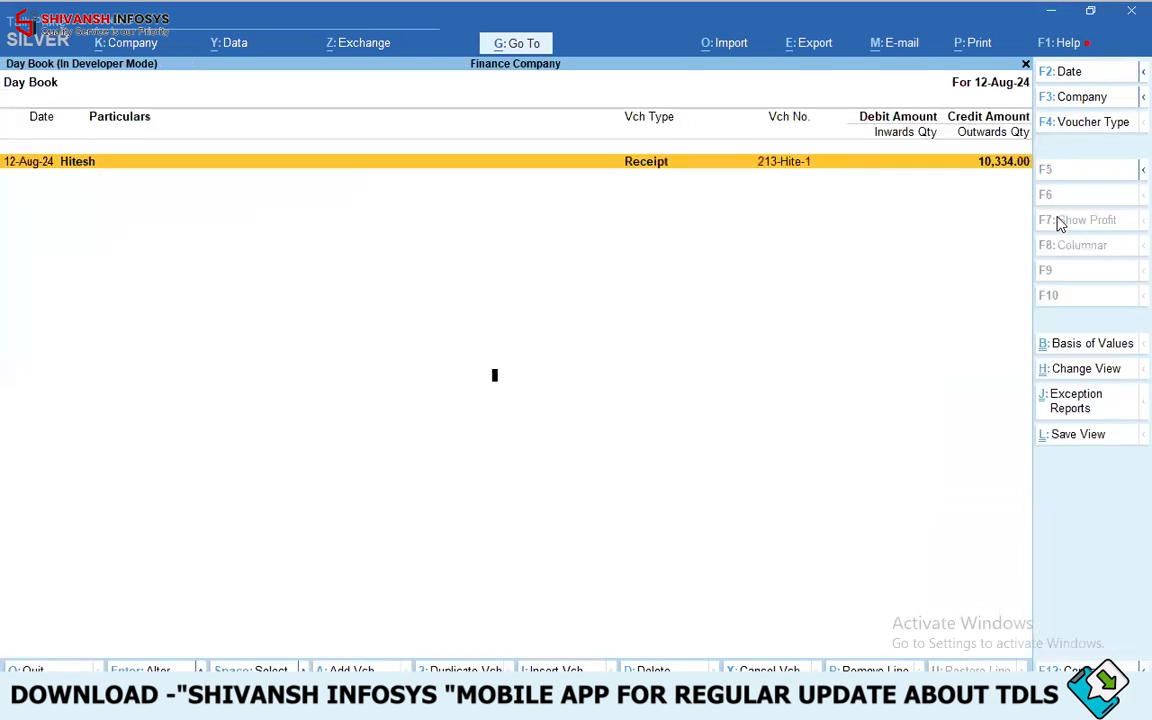
key(F2)
key(Return)
key(Up)
key(ctrl+space)
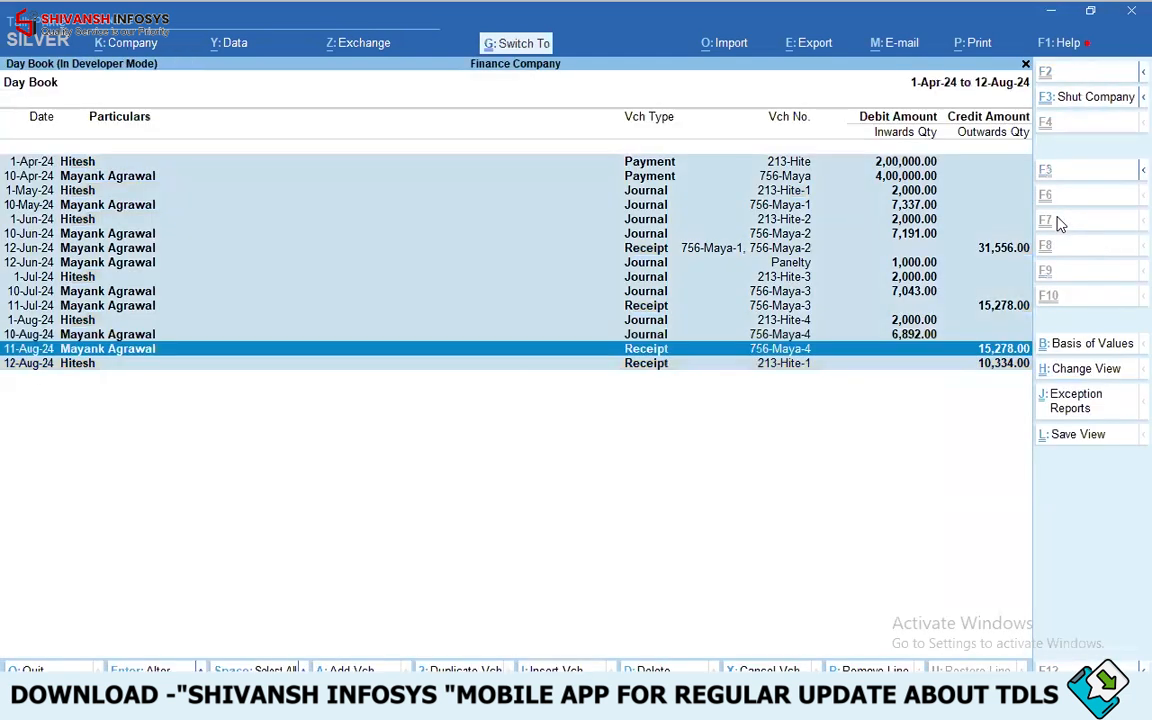
key(alt+d)
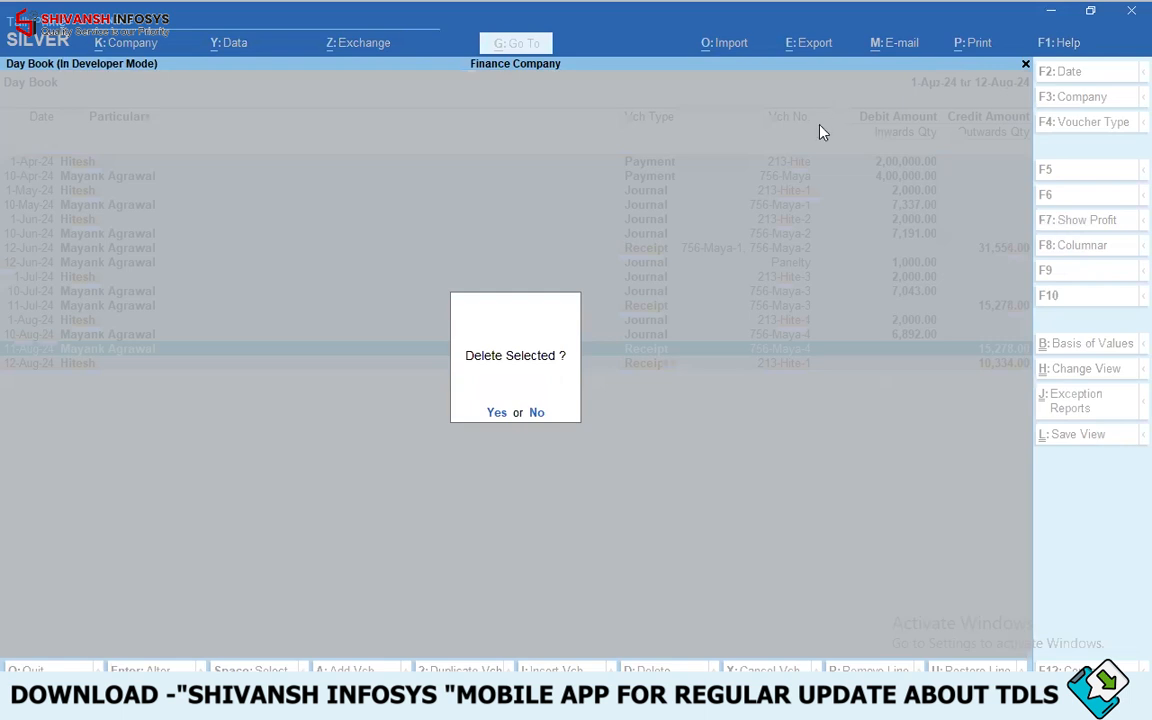
key(y)
key(Escape)
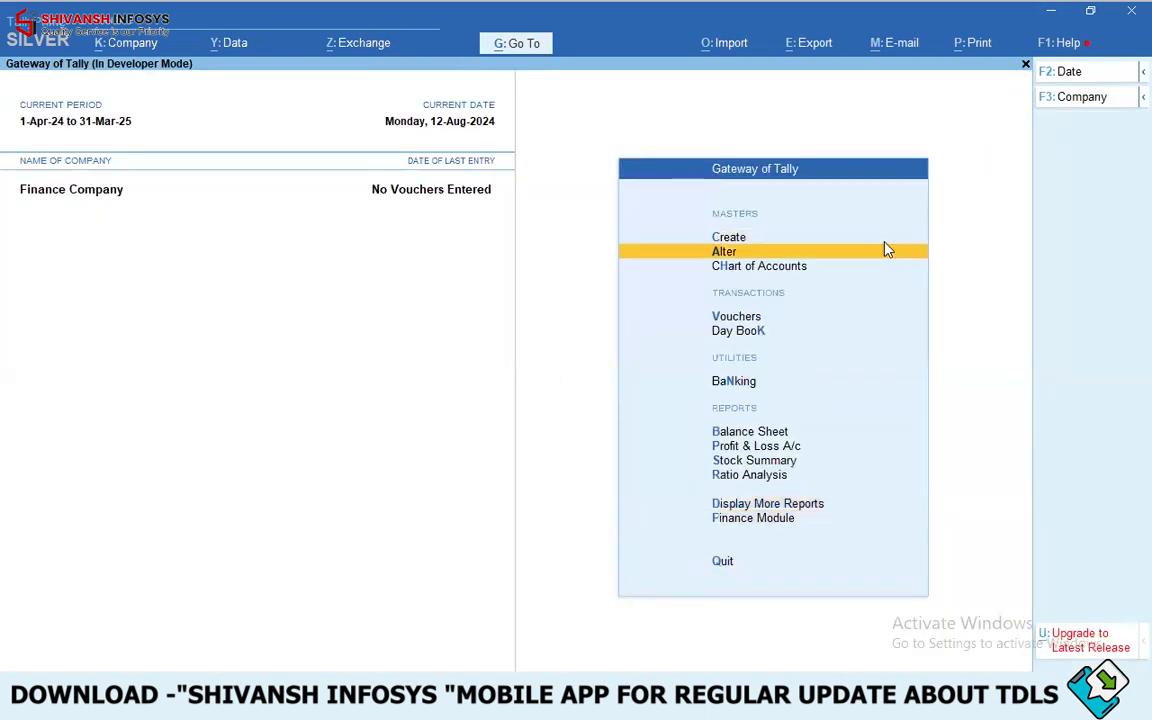
- Open the second loan customer's ledger for alteration
key(Return)
key(Up)
key(Return)
key(Down)
key(Down)
key(Down)
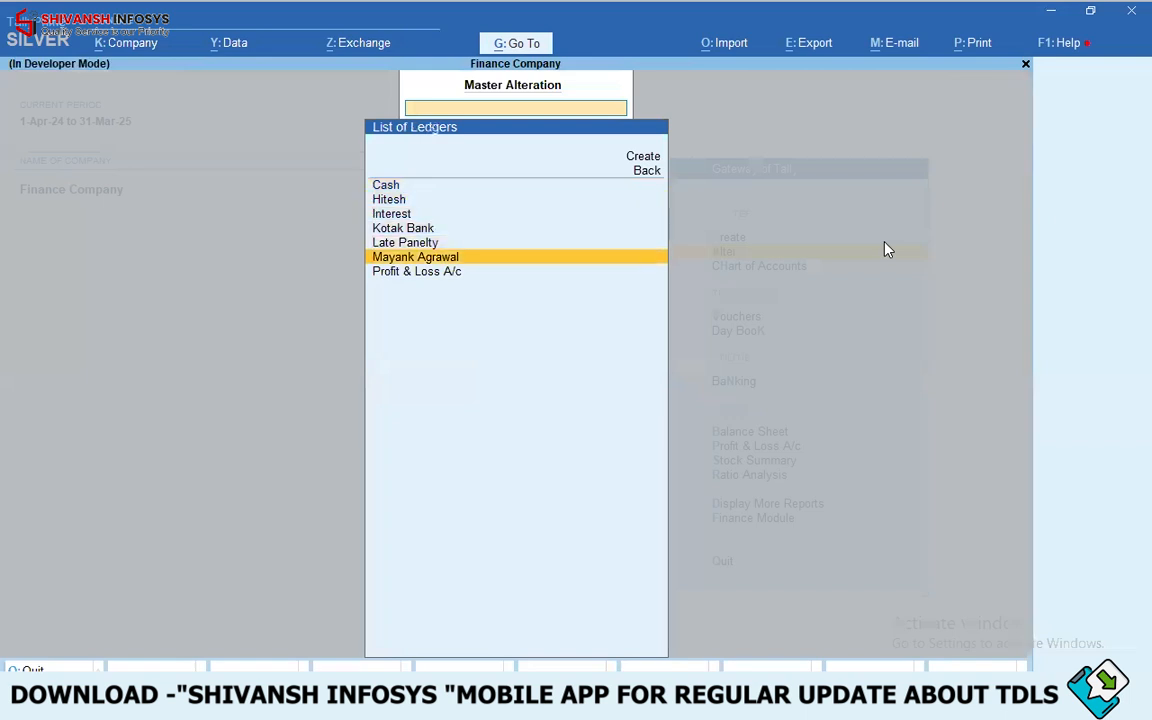
key(Return)
- Set Loan Details With EMI to Yes in the customer's ledger and accept the existing values in the loan profile
key(Return)
key(Return)
key(Return)
key(Return)
key(Return)
key(Return)
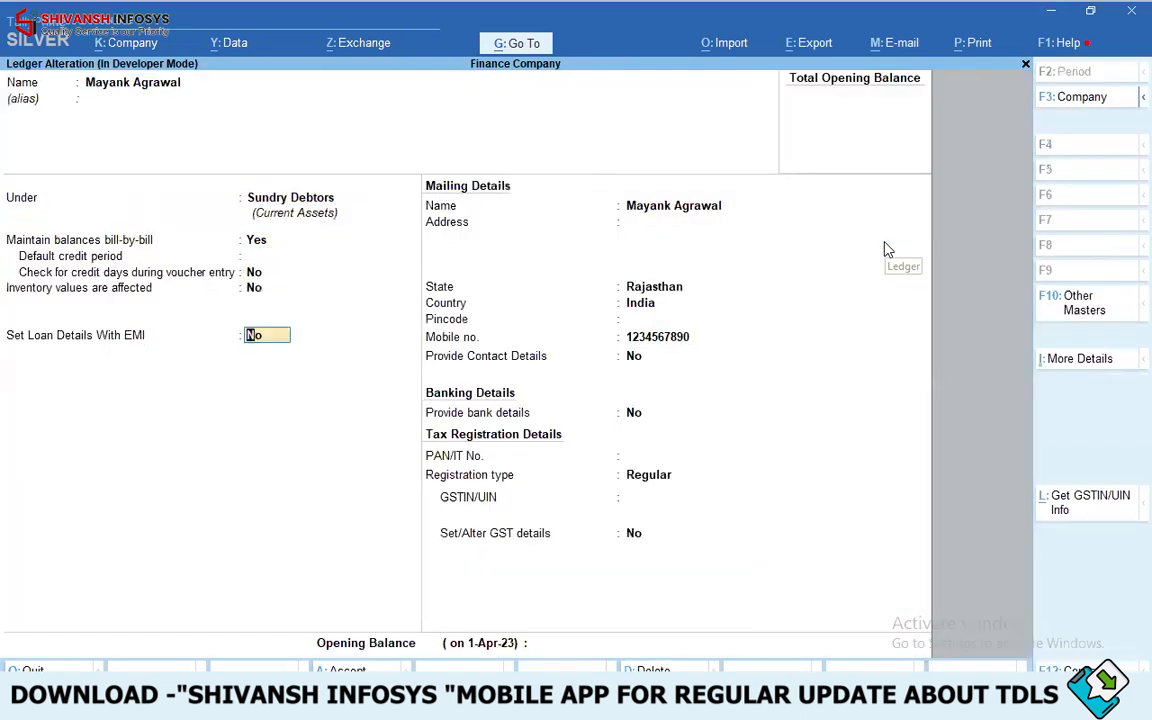
key(y)
key(Return)
key(Return)
key(Return)
key(Return)
key(Return)
key(Return)
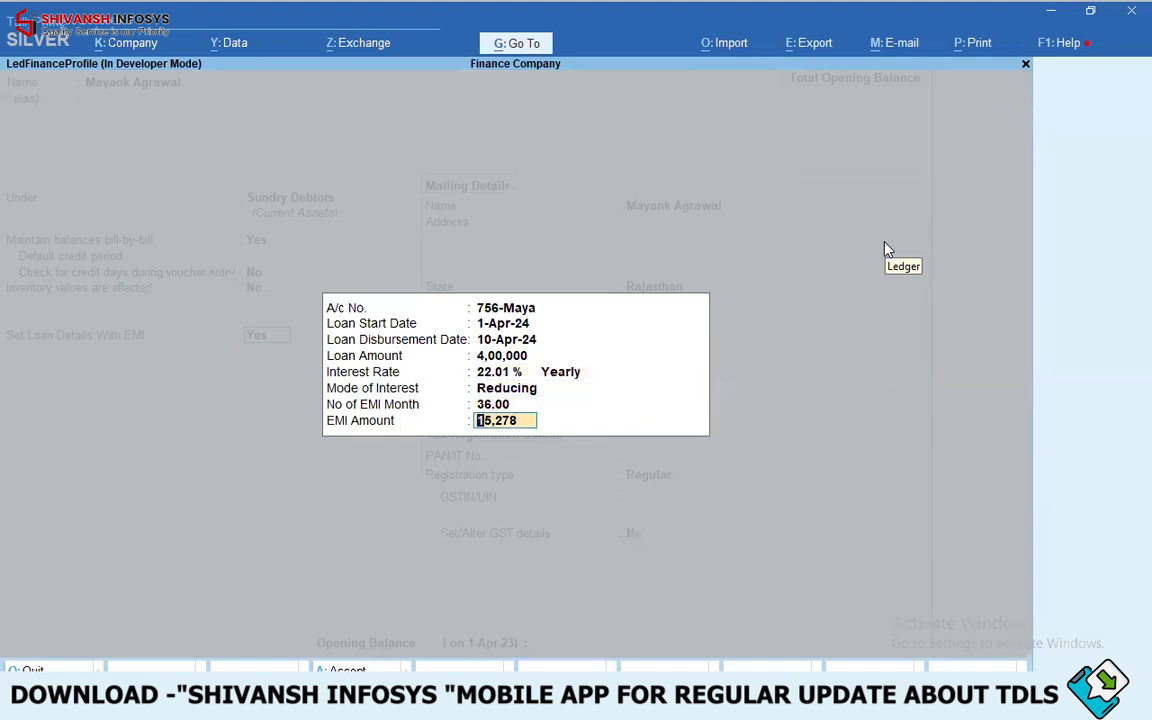
key(Return)
- Finish the loan details, save the customer's ledger with its loan disbursement entry posted, and close master alteration
key(End)
key(Return)
key(Return)
key(Return)
key(Return)
key(Return)
key(Return)
key(Return)
key(Return)
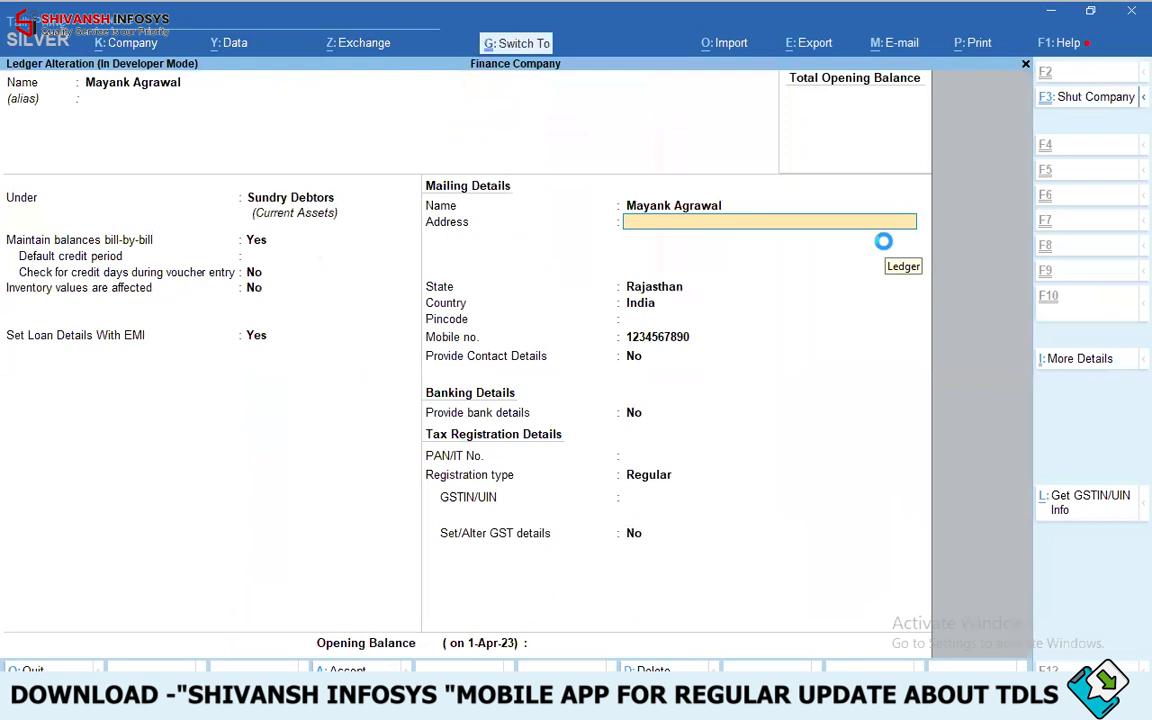
key(ctrl+a)
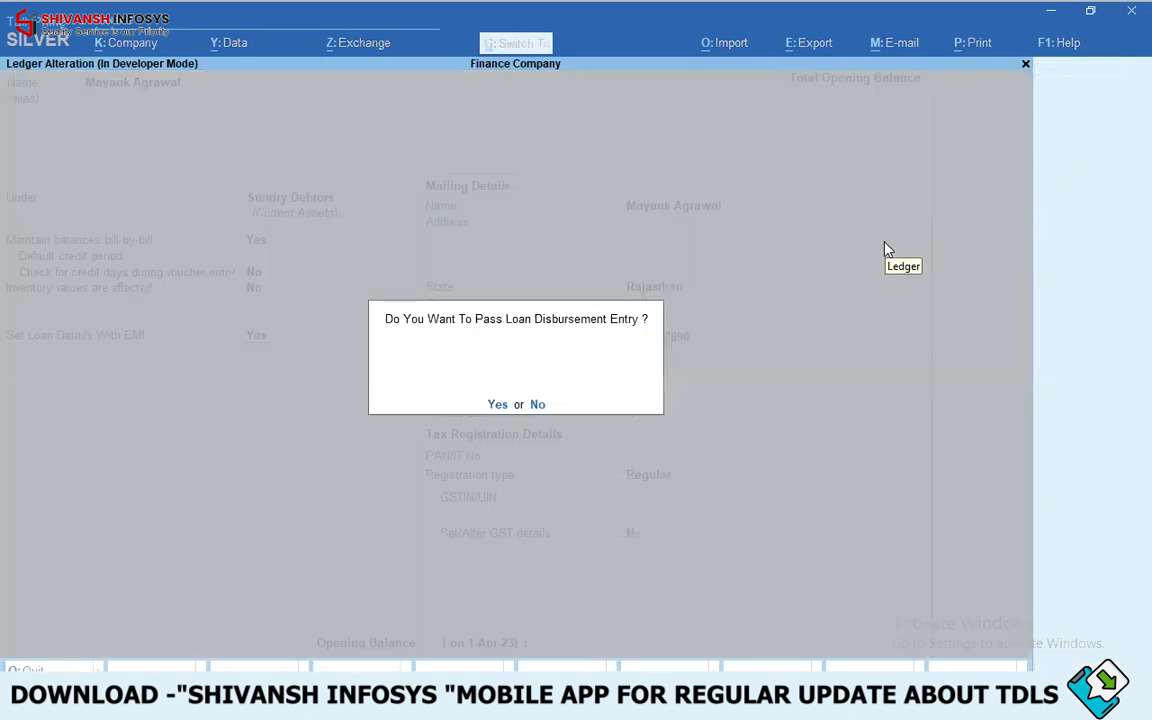
key(y)
key(Escape)
key(Escape)
- Open the Finance Module from the Gateway of Tally
key(Up)
key(Up)
key(Return)
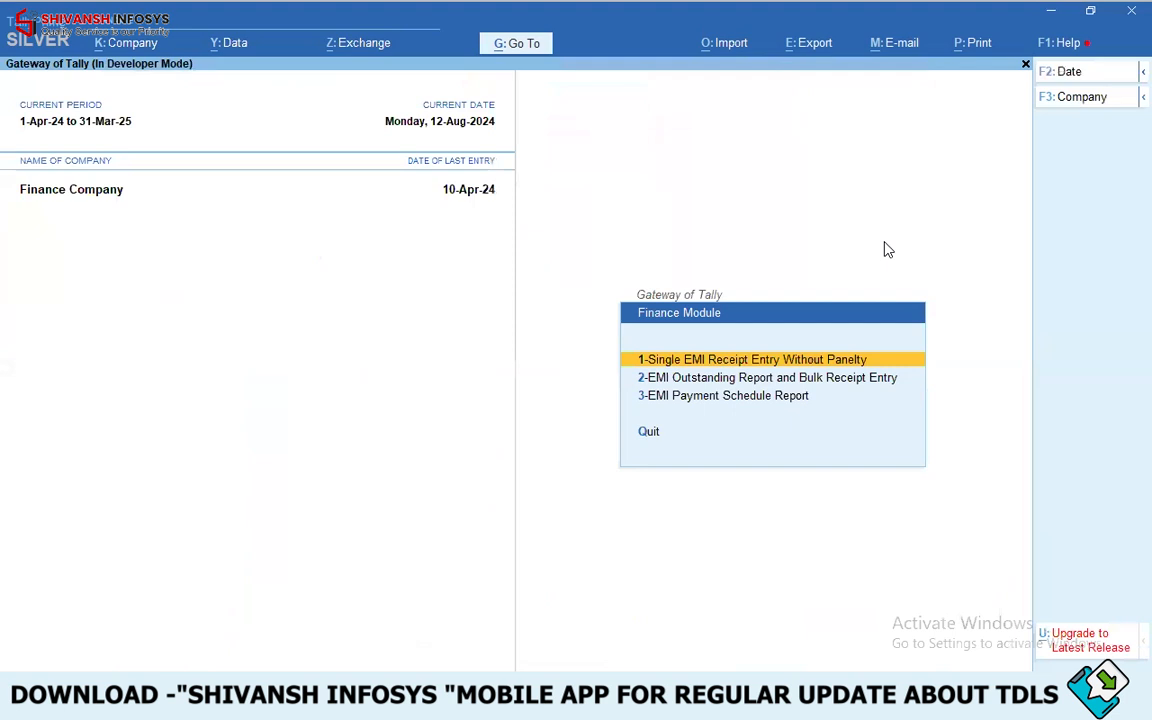
key(Down)
key(Down)
key(Down)
key(Up)
key(Up)
key(Up)
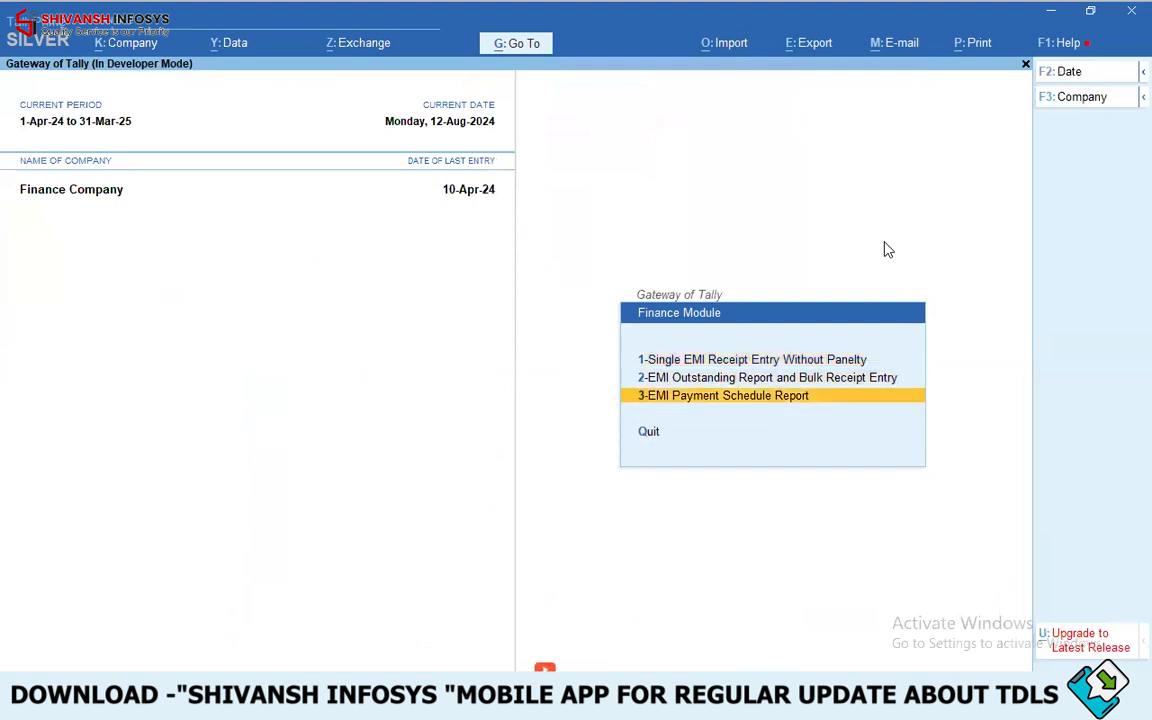
- Open the EMI outstanding and bulk receipt report for the second customer
key(Down)
key(Return)
key(Down)
key(Down)
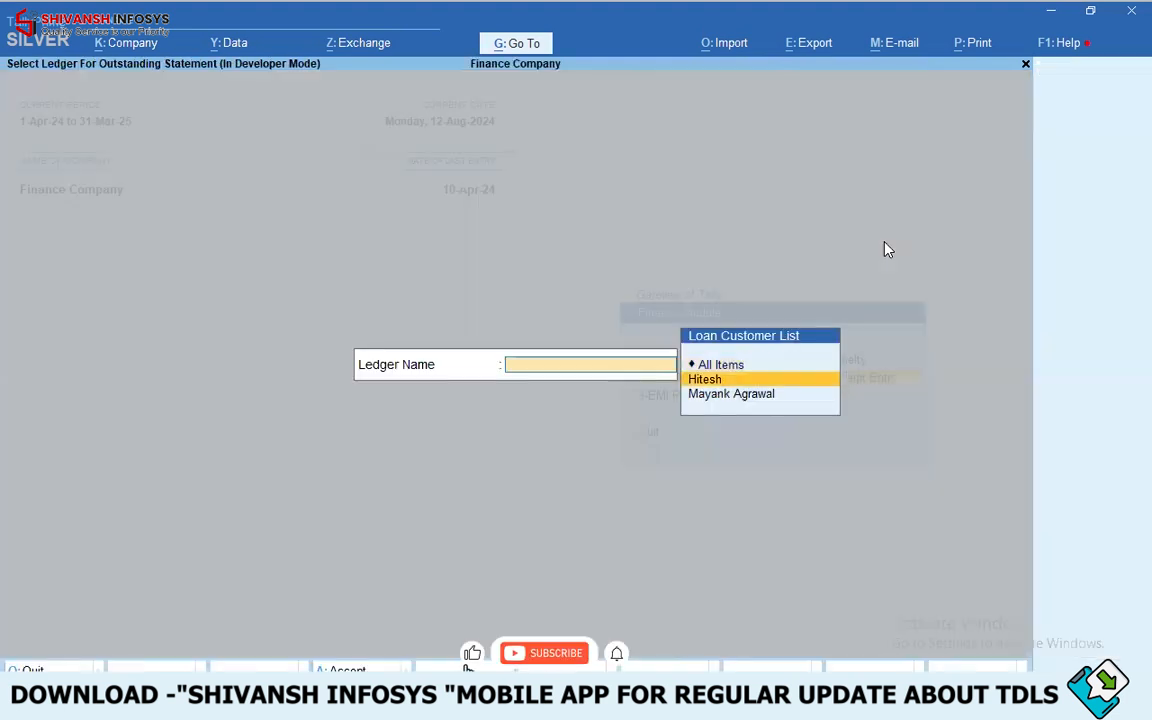
key(Return)
key(Return)
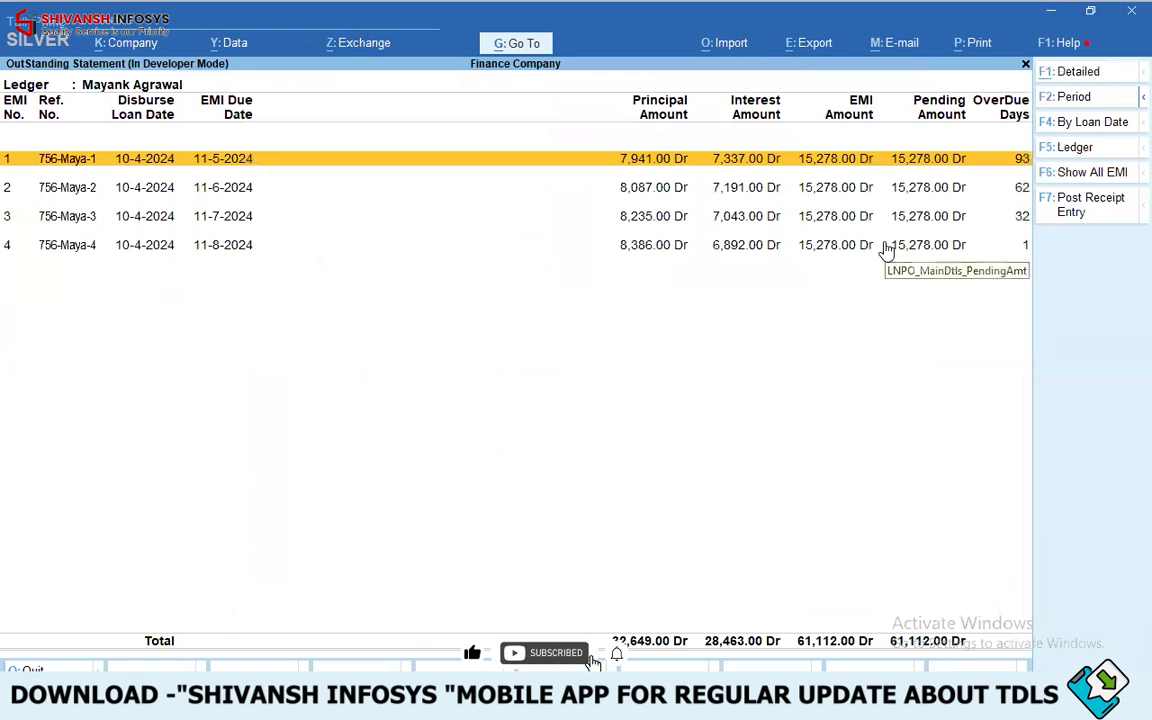
- Show the outstanding statement by loan date, examine the full list of EMIs from first to last, and close it
click(1061, 128)
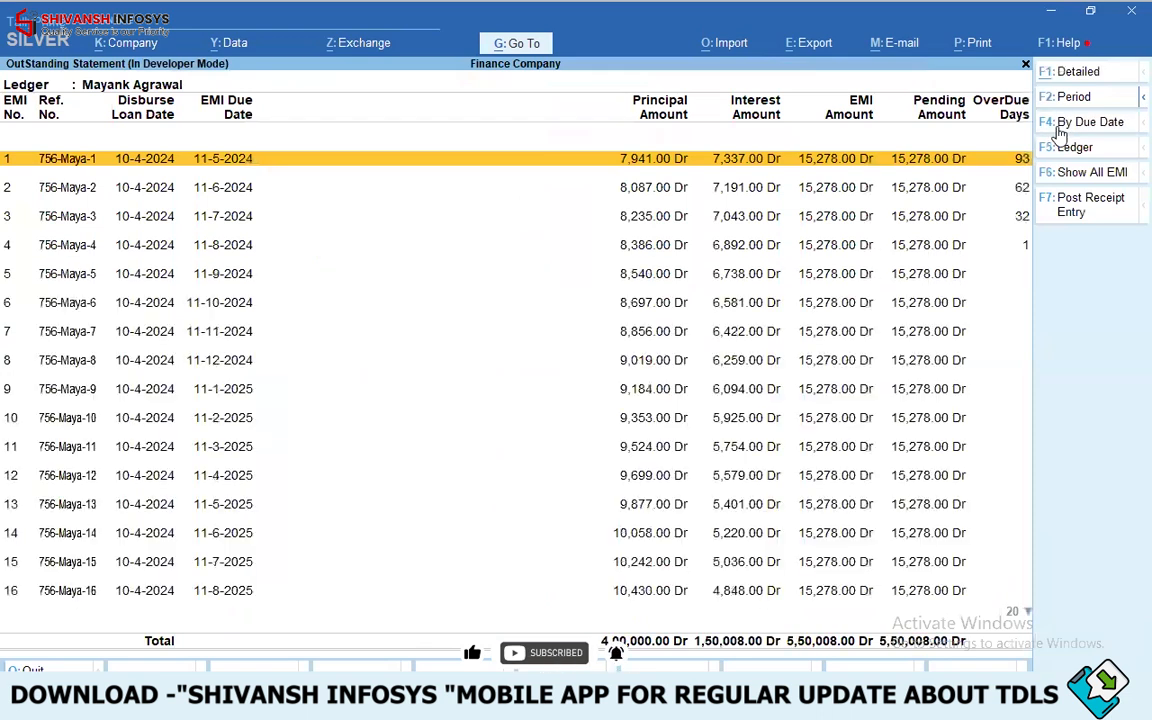
key(Page_Down)
key(Page_Down)
key(Page_Up)
key(Page_Up)
key(Page_Up)
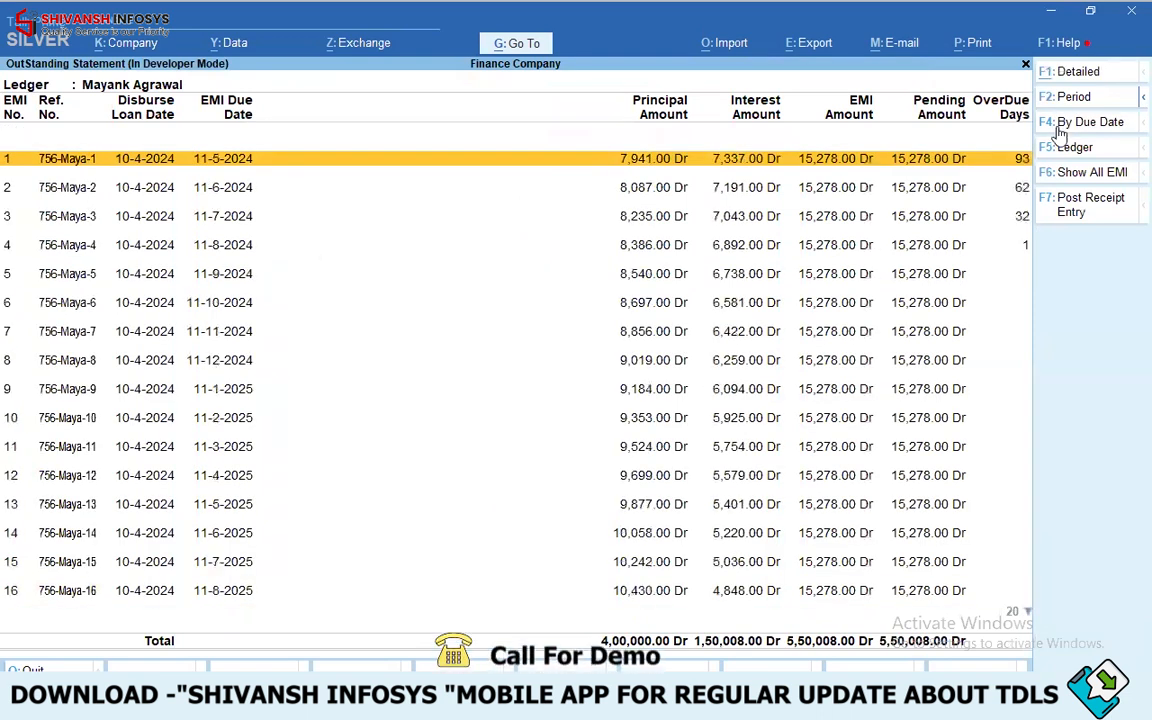
key(Page_Down)
key(Page_Down)
key(Home)
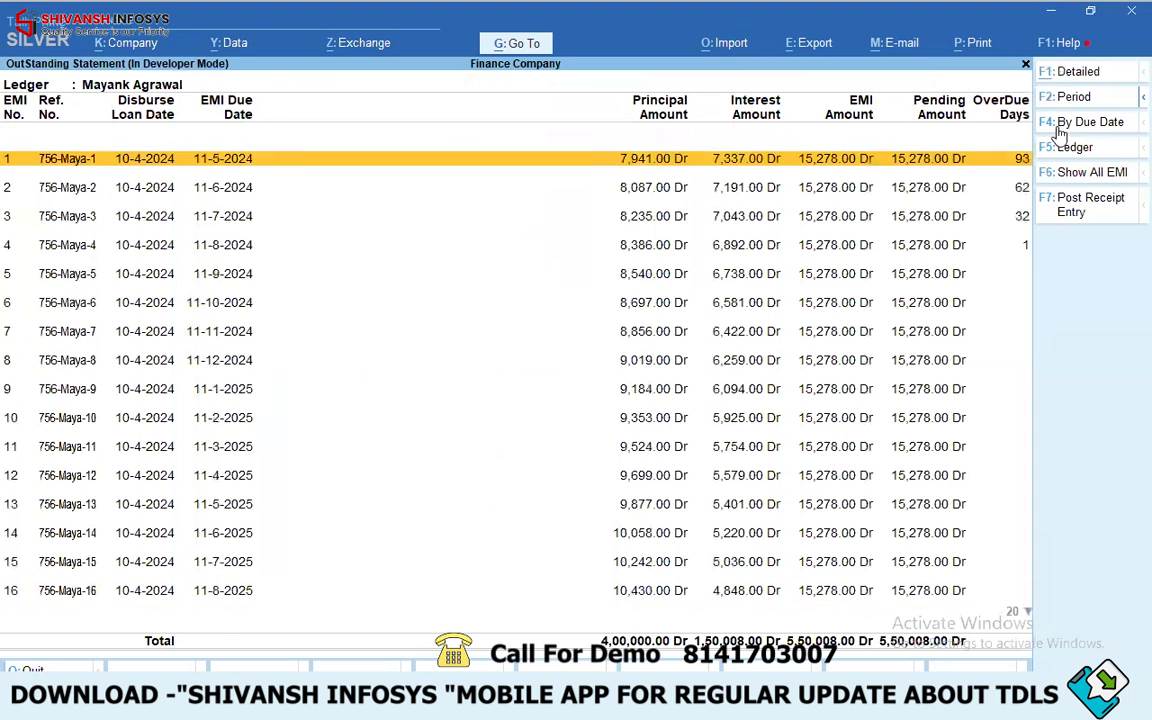
key(End)
key(Page_Up)
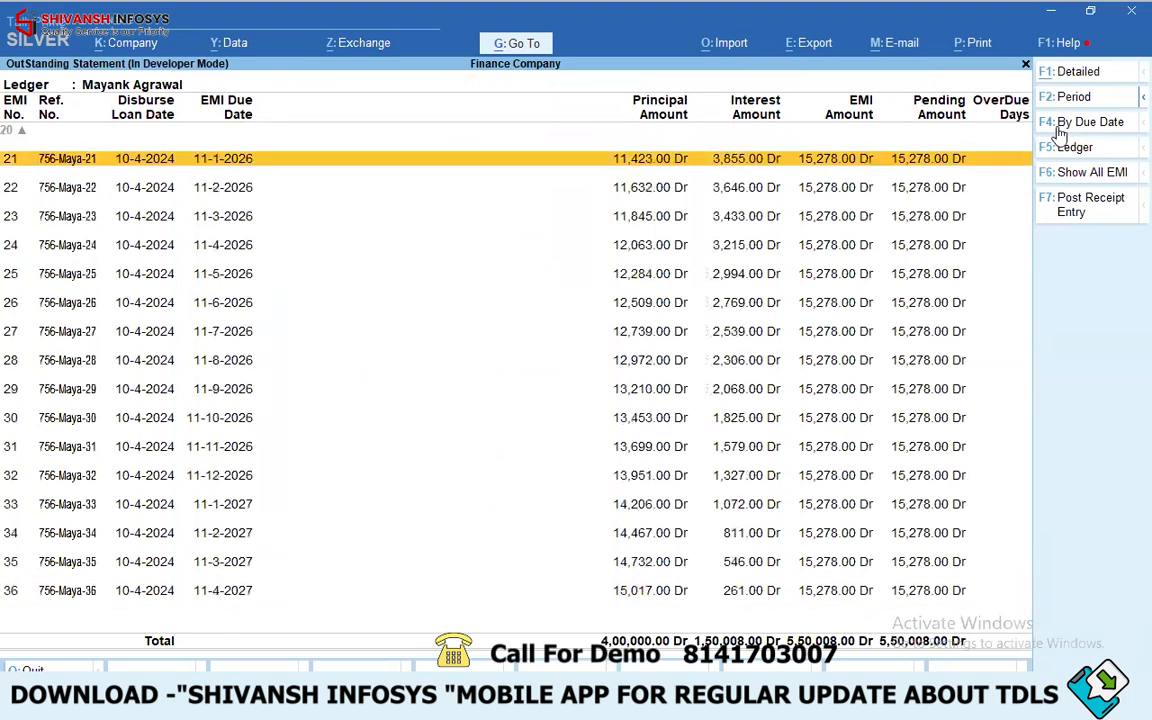
key(Home)
key(Page_Down)
key(Page_Down)
key(Page_Up)
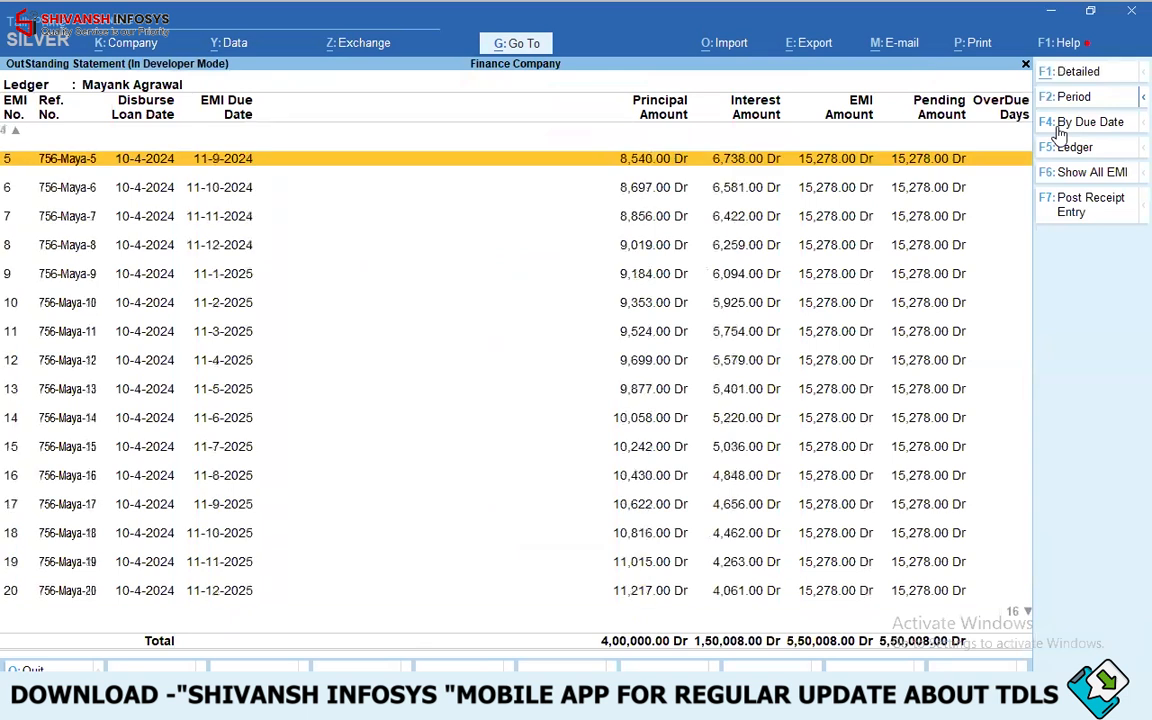
key(Page_Up)
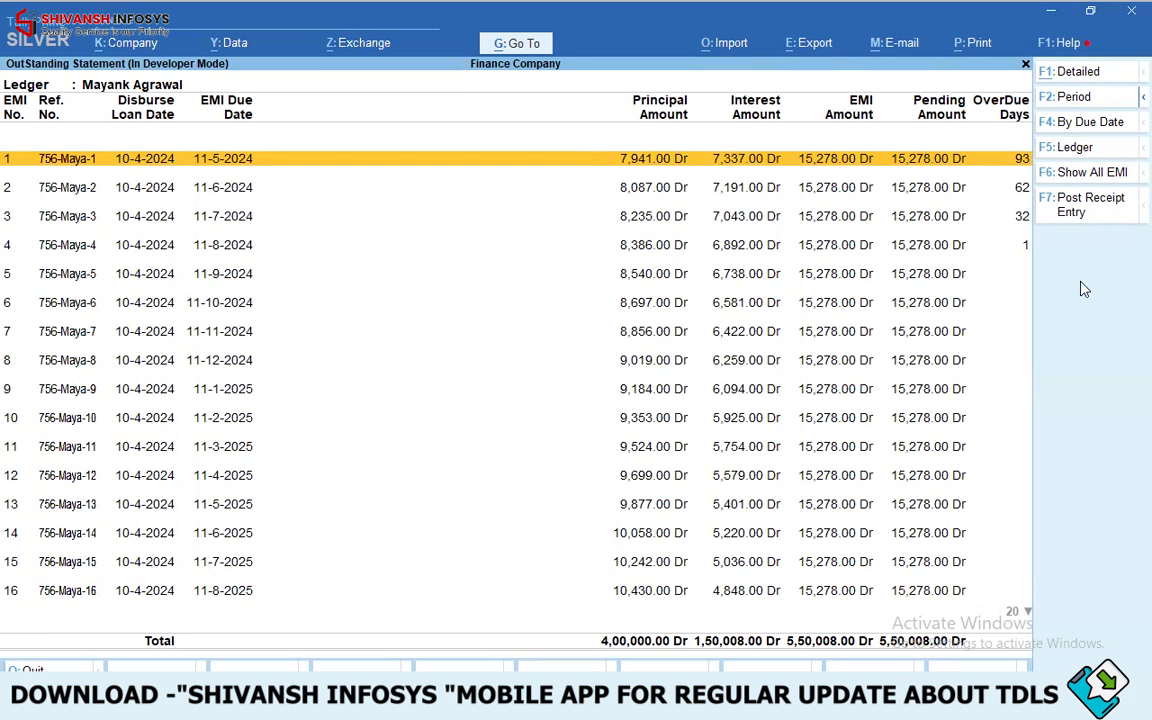
key(Escape)
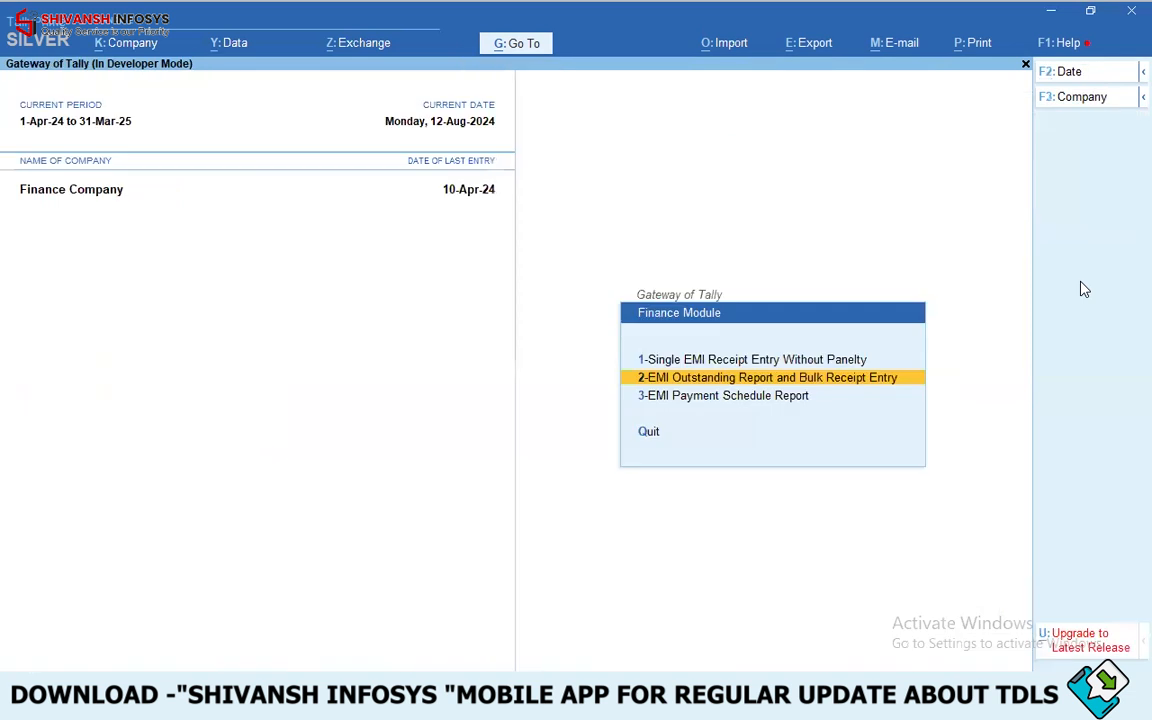
- Reopen the second customer's outstanding statement listing the EMIs by due date
key(Return)
key(Down)
key(Down)
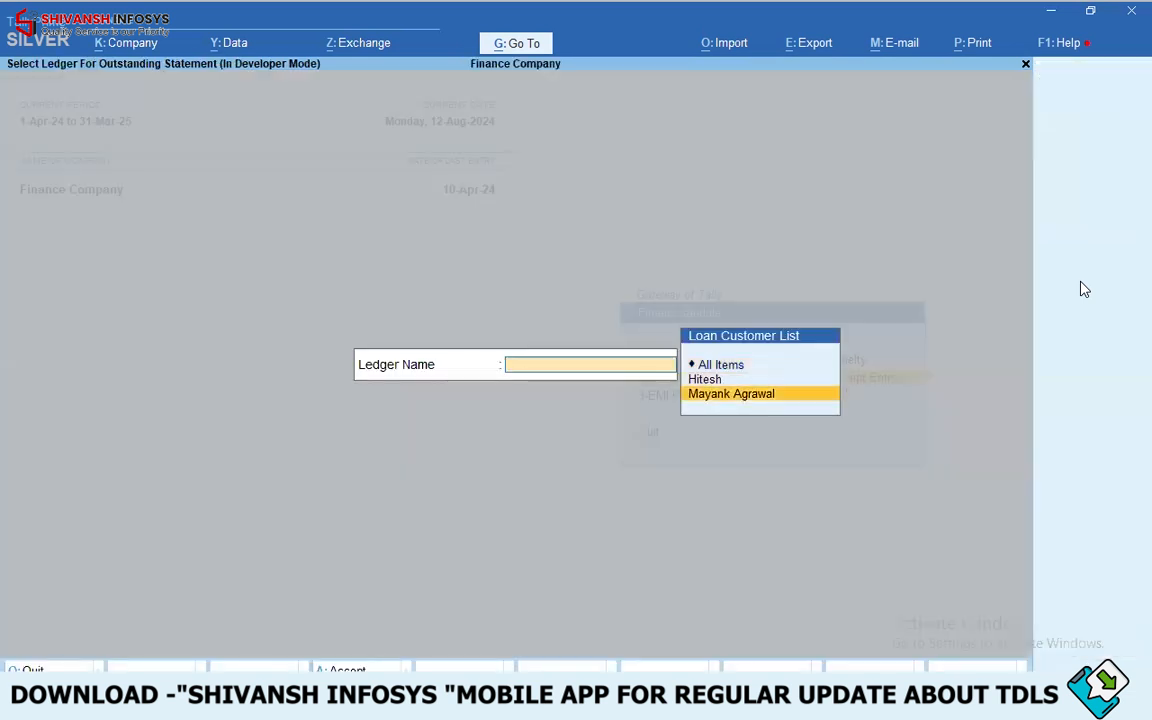
key(Return)
key(Return)
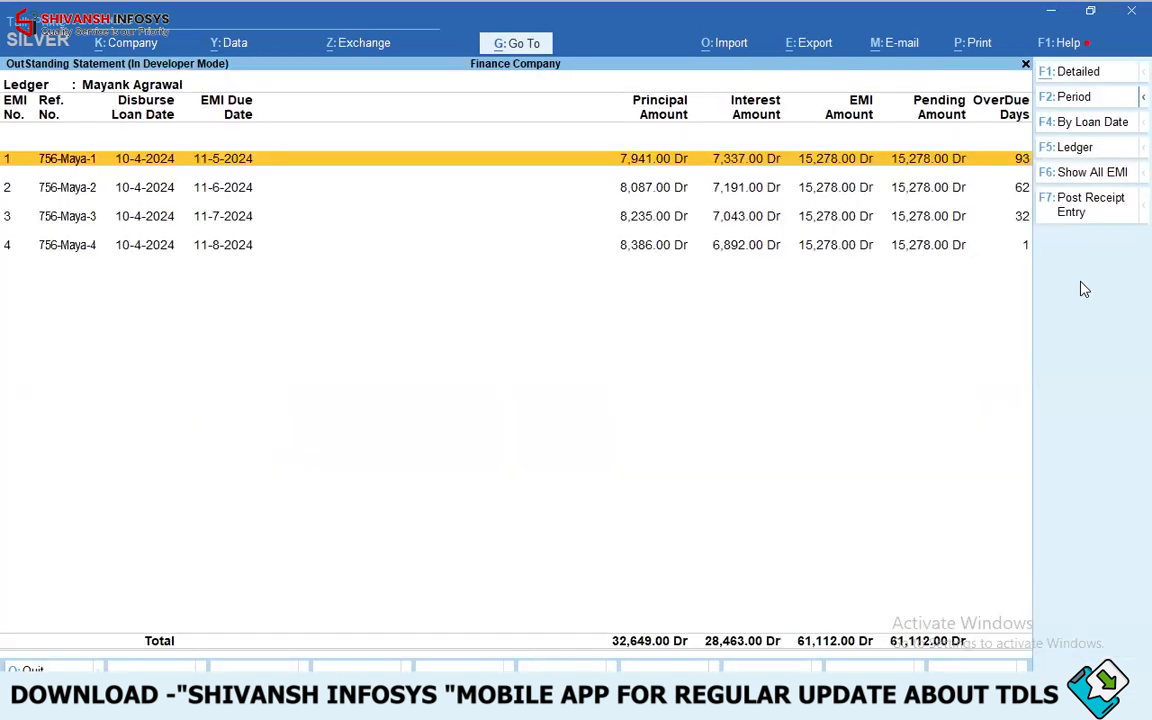
- Select the first two due EMIs and start a Kotak Bank receipt entry dated 12-Jun-24
key(Down)
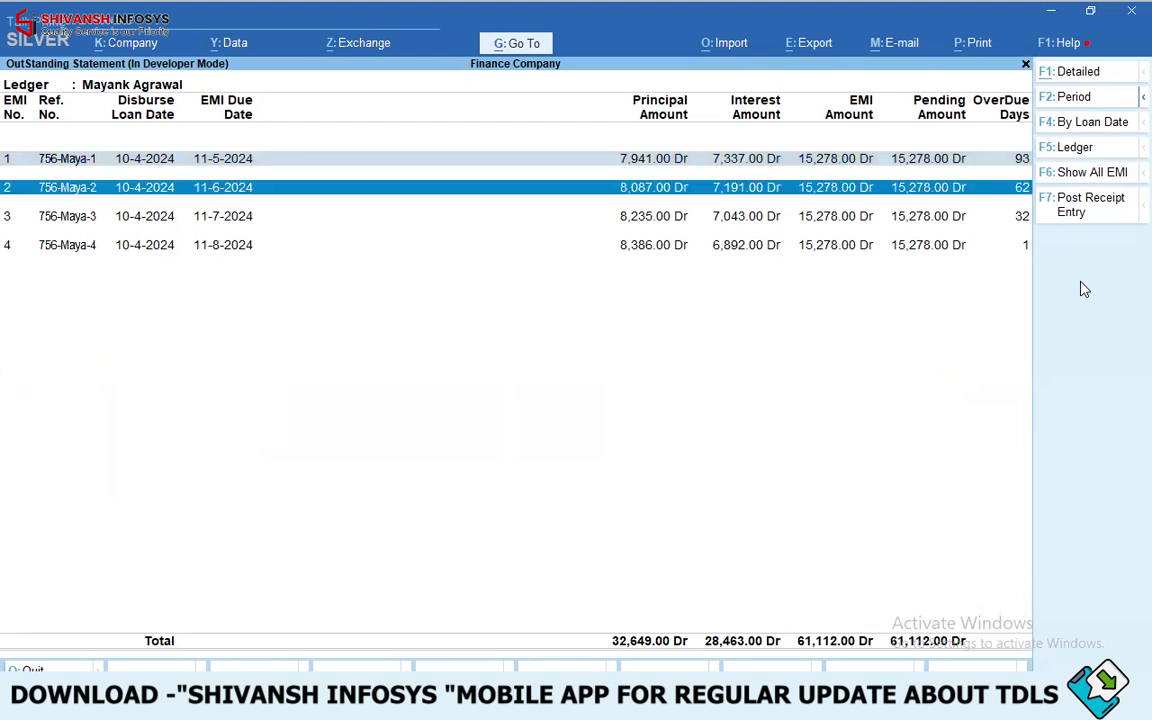
key(F7)
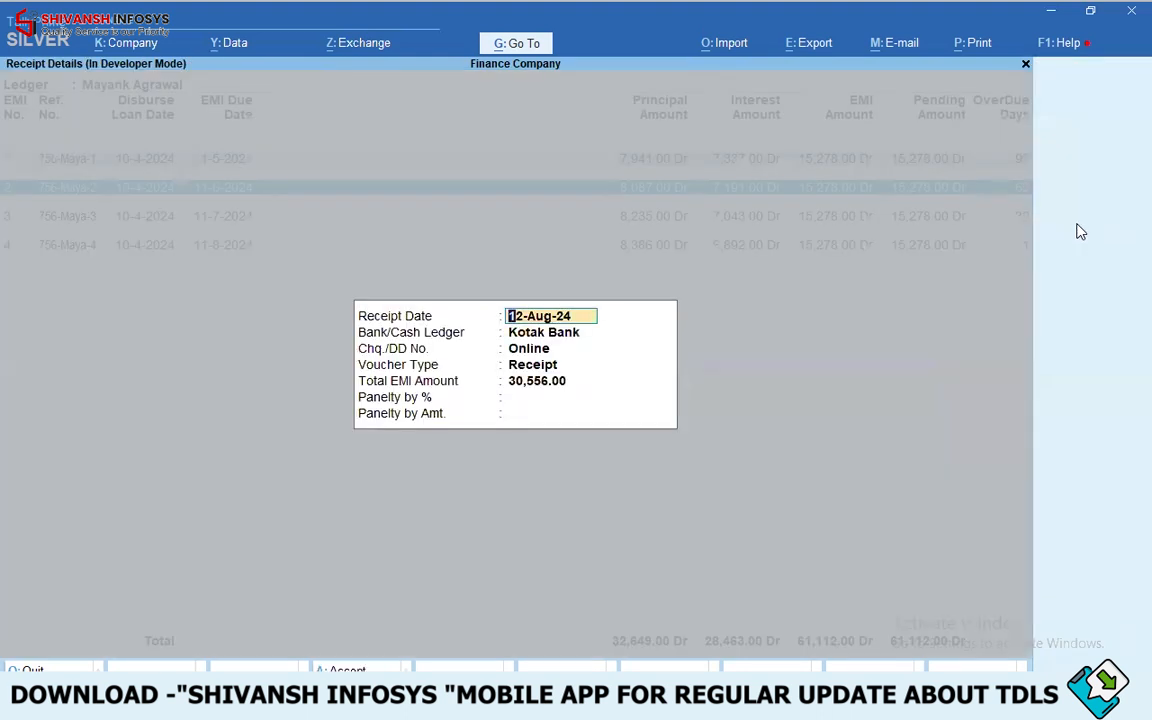
text(12-6-24)
key(Return)
key(Return)
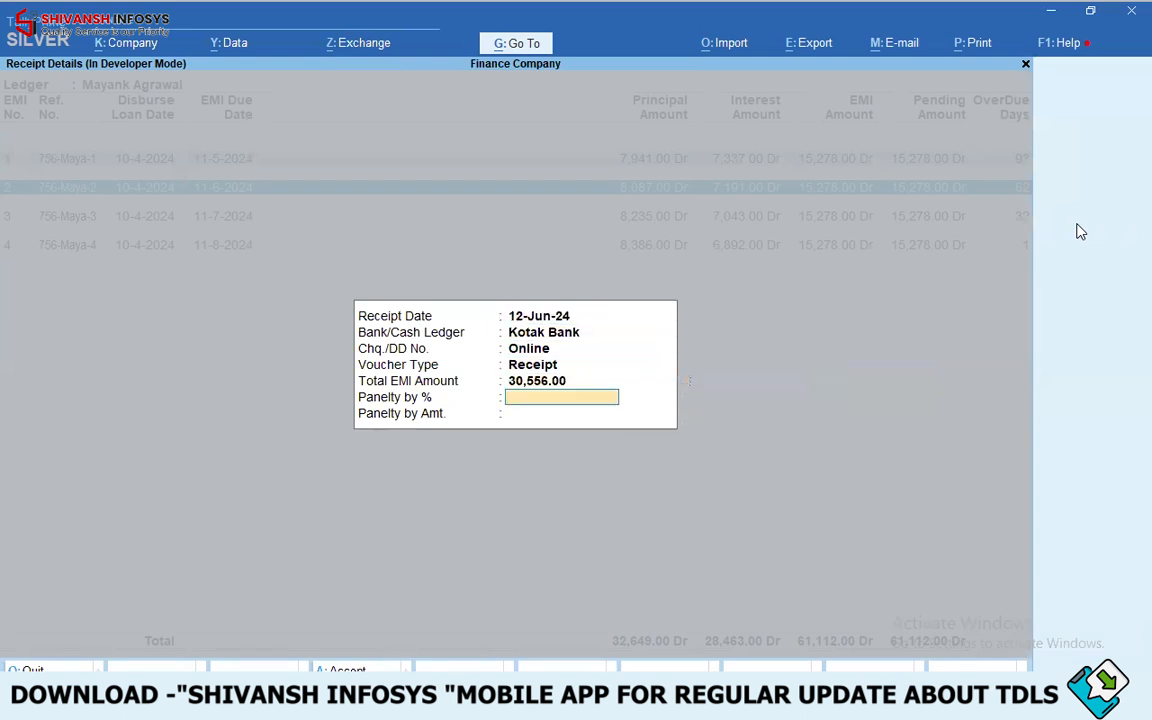
- Set the late penalty to 5 % and accept the receipt entry for the two selected EMIs
text(1)
key(Return)
key(BackSpace)
text(5)
key(Return)
key(Return)
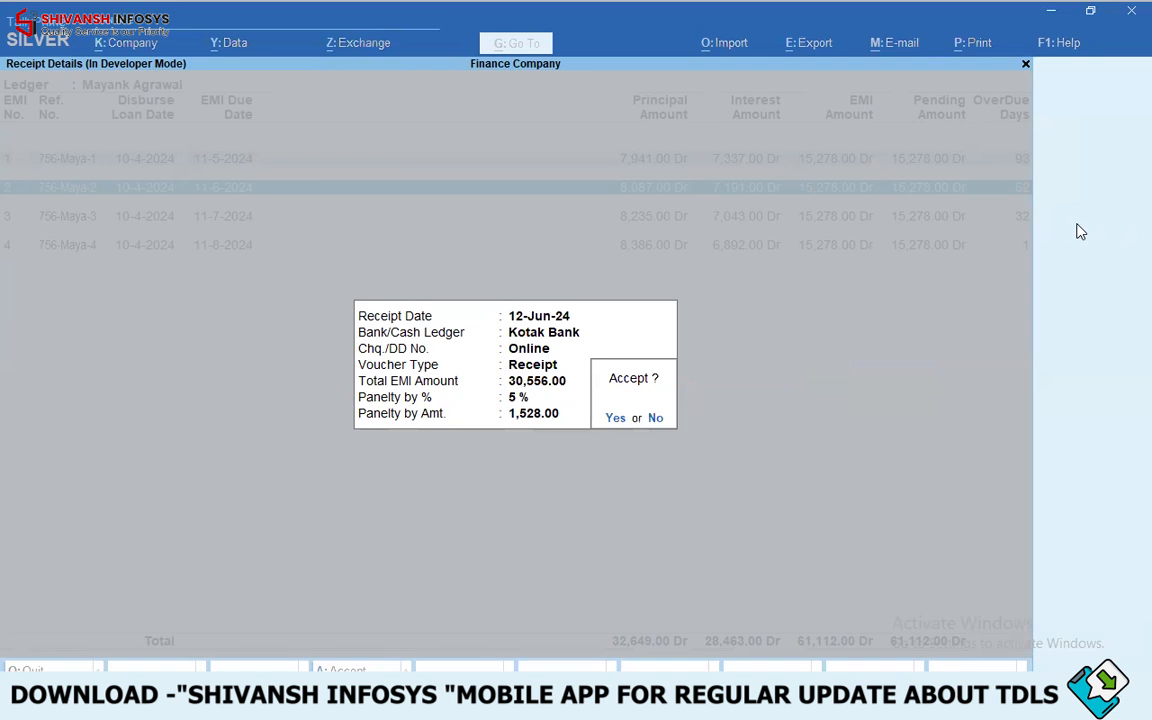
key(Return)
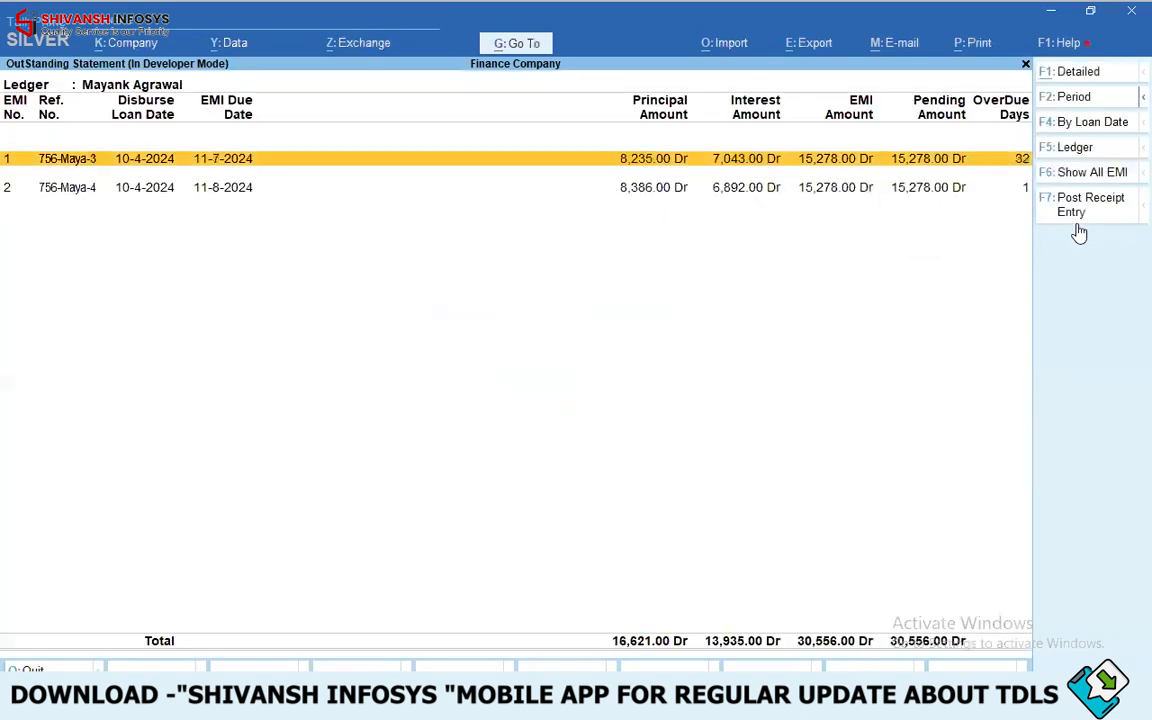
- Leave the outstanding statement and open the second customer's ledger vouchers for 1-Apr-24 to 12-Jun-24
key(Down)
key(Escape)
key(Escape)
text(dalMaya)
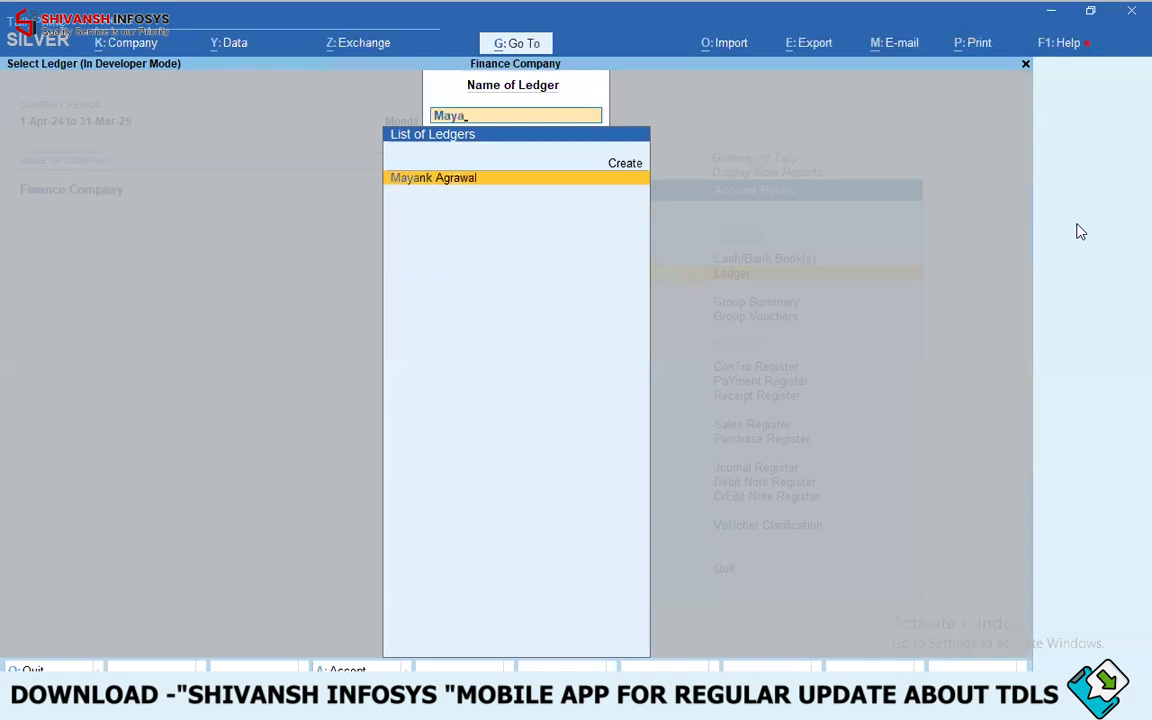
key(Return)
key(F2)
key(Return)
key(Return)
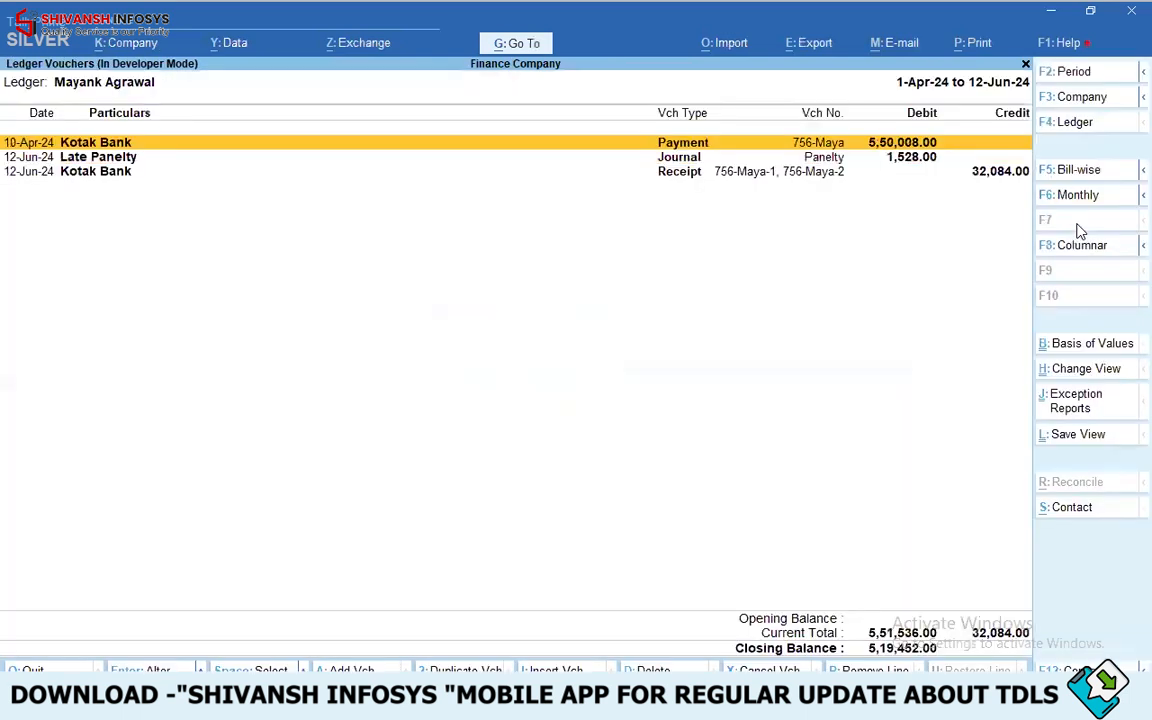
- Look through the loan payment, late penalty and receipt entries in the second customer's ledger
key(Down)
key(Down)
key(Up)
key(Down)
key(Up)
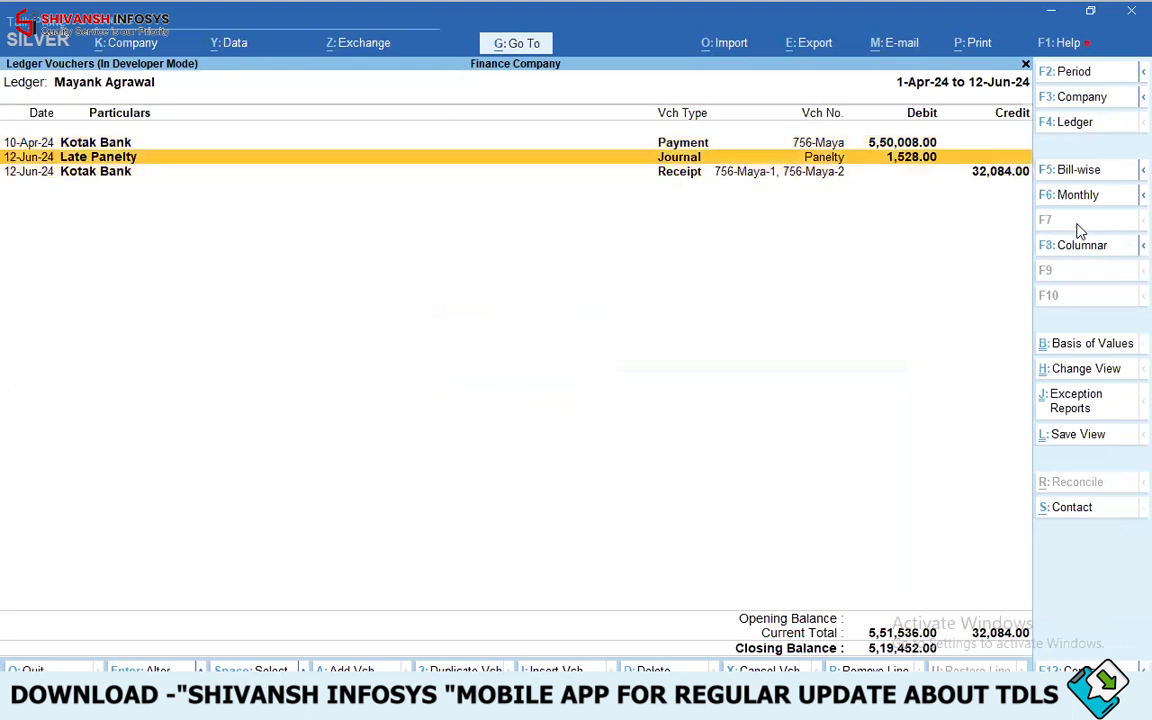
key(Up)
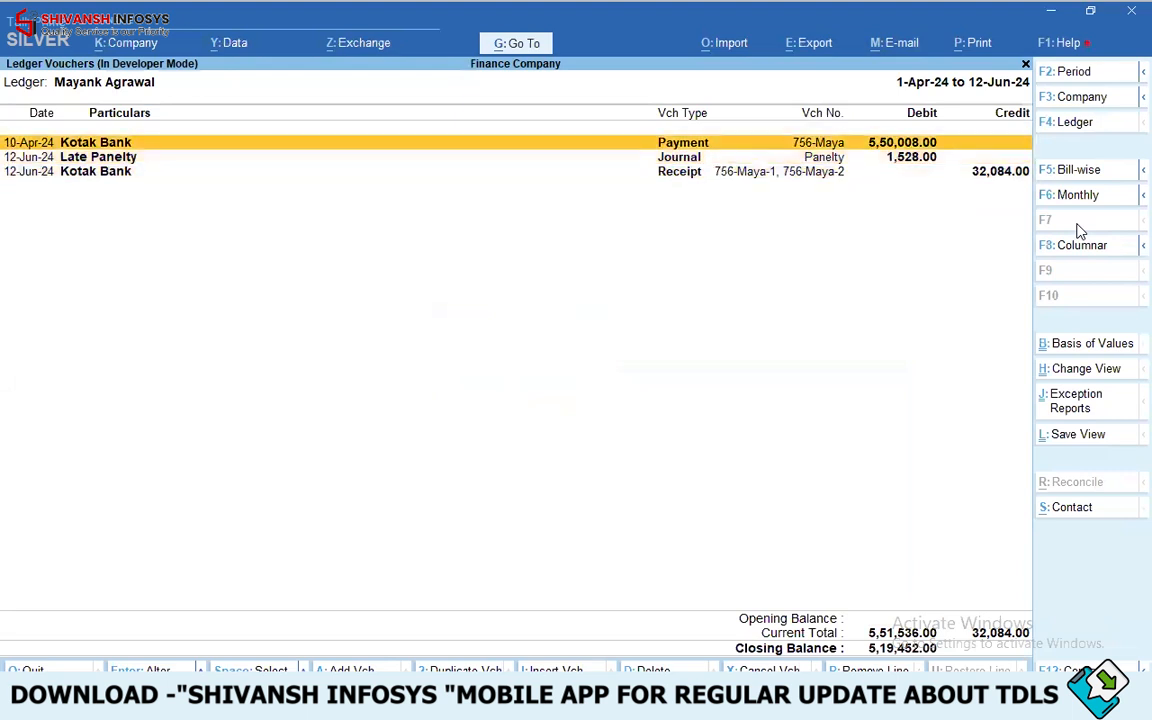
- Expand the ledger report to detailed view and check the bank, interest and EMI references of the 10-Apr-24 payment
key(alt+F5)
key(Down)
key(Down)
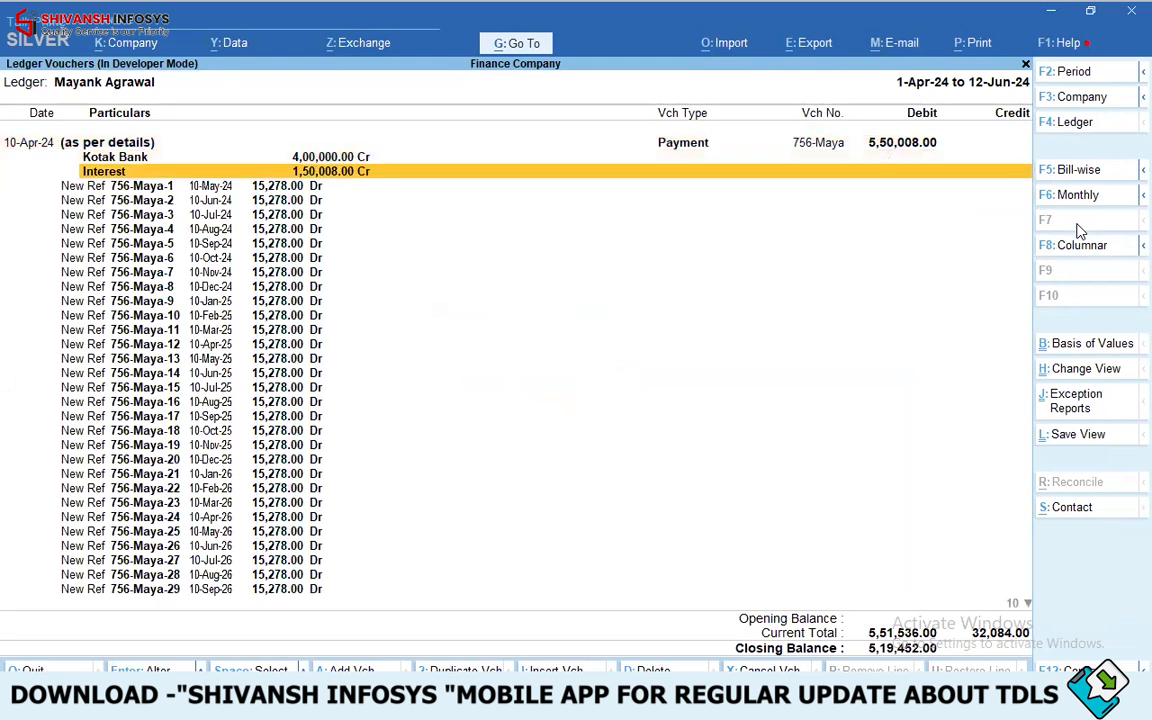
key(Up)
key(Up)
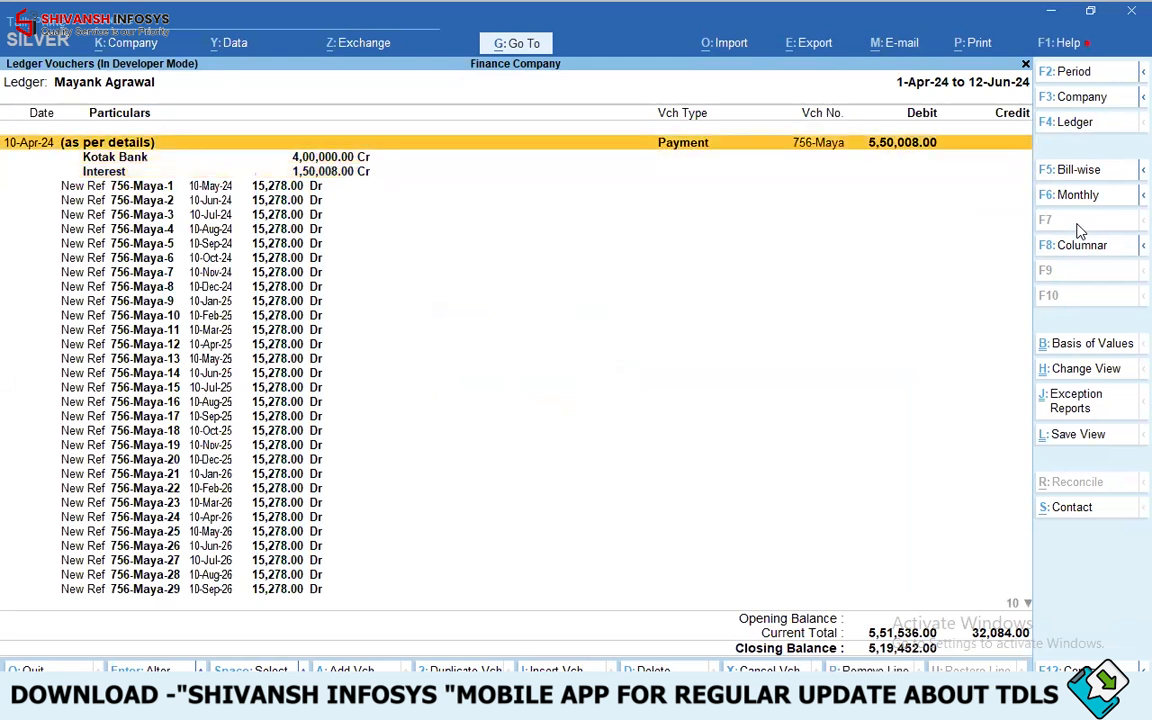
- Review the EMI breakup in the 10-Apr-24 loan payment voucher and return to the customer's ledger without changing the entry
key(Return)
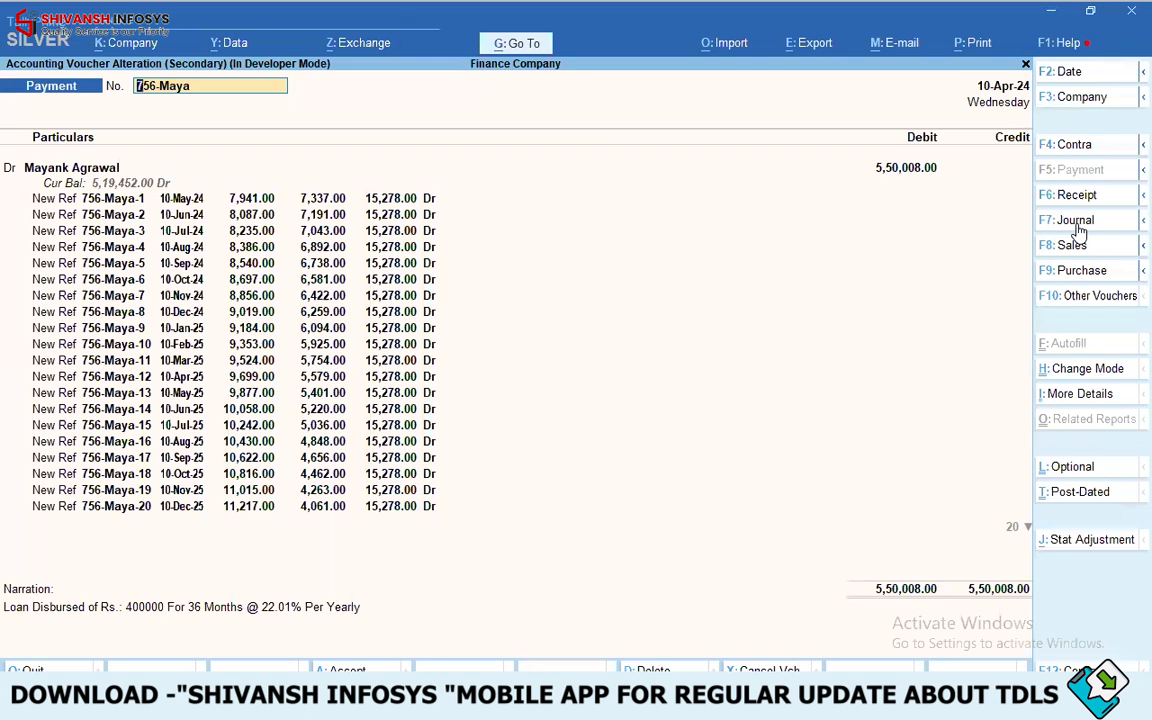
key(BackSpace)
key(Escape)
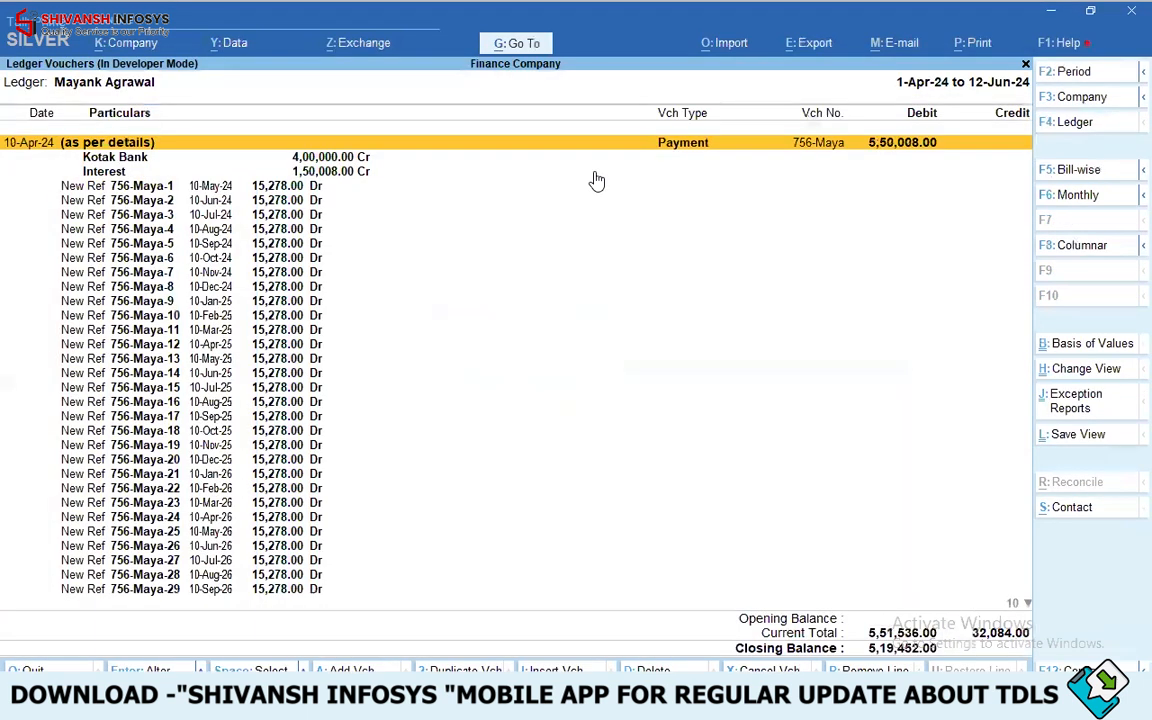
- Reopen the same customer's ledger vouchers without the entry details for the period 1-Apr-24 to 12-Jun-24
key(F4)
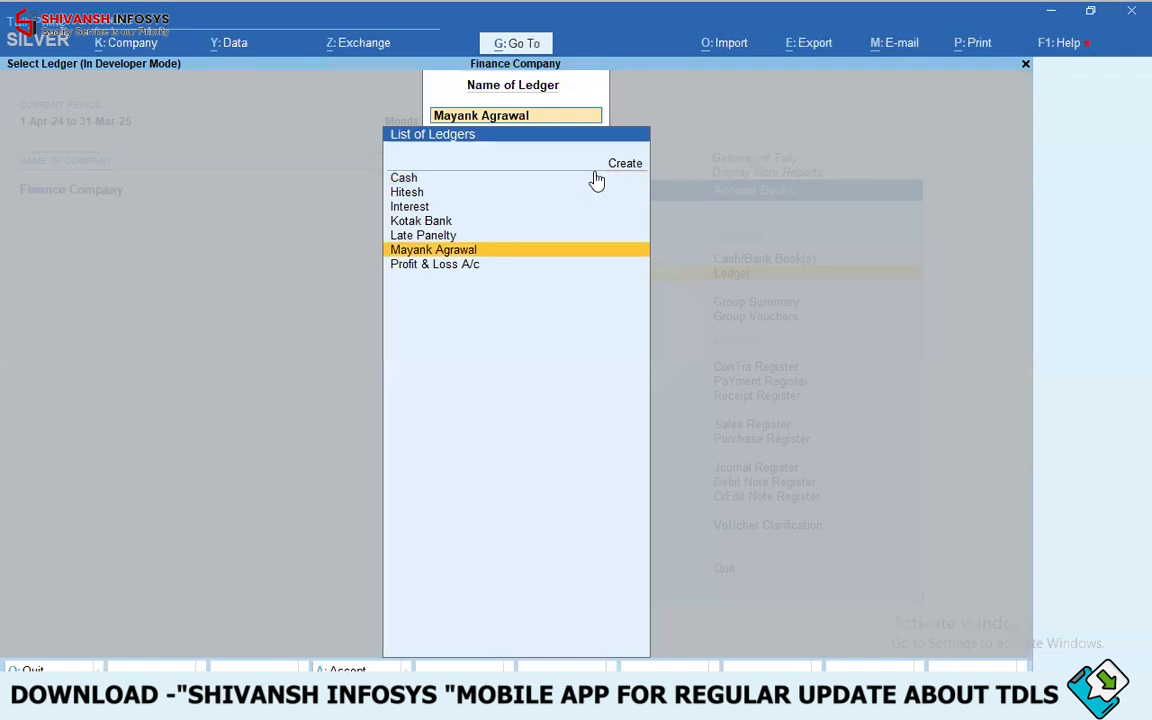
key(Return)
key(F2)
key(Return)
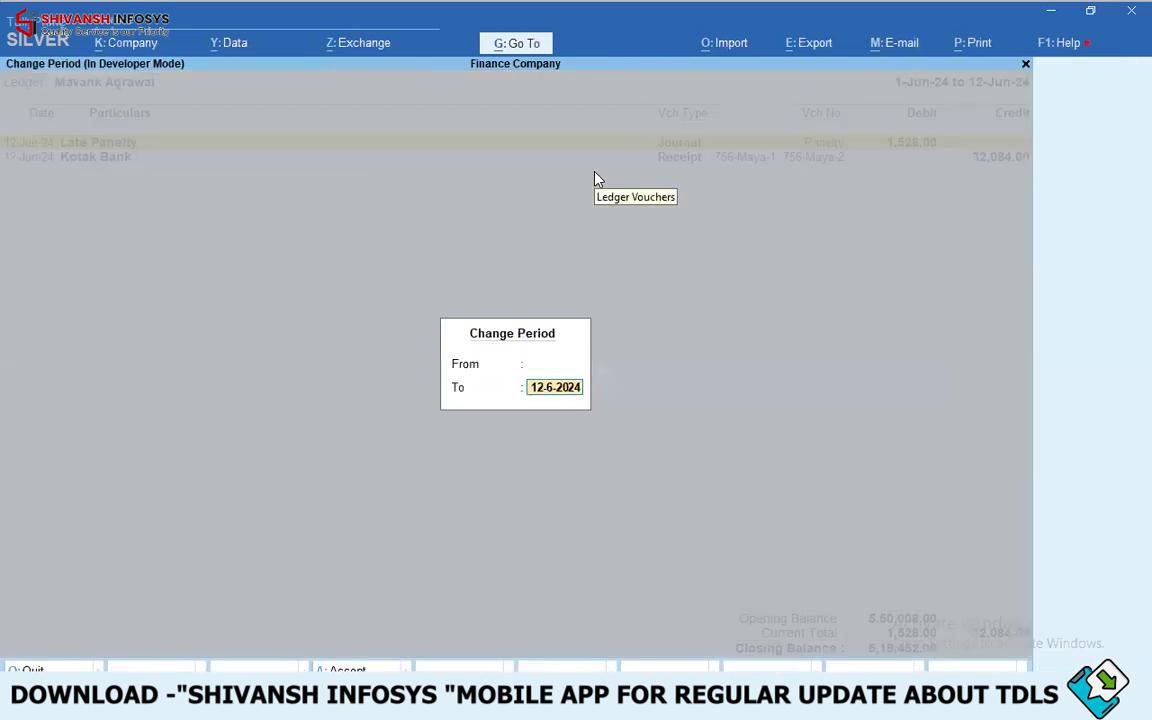
key(Return)
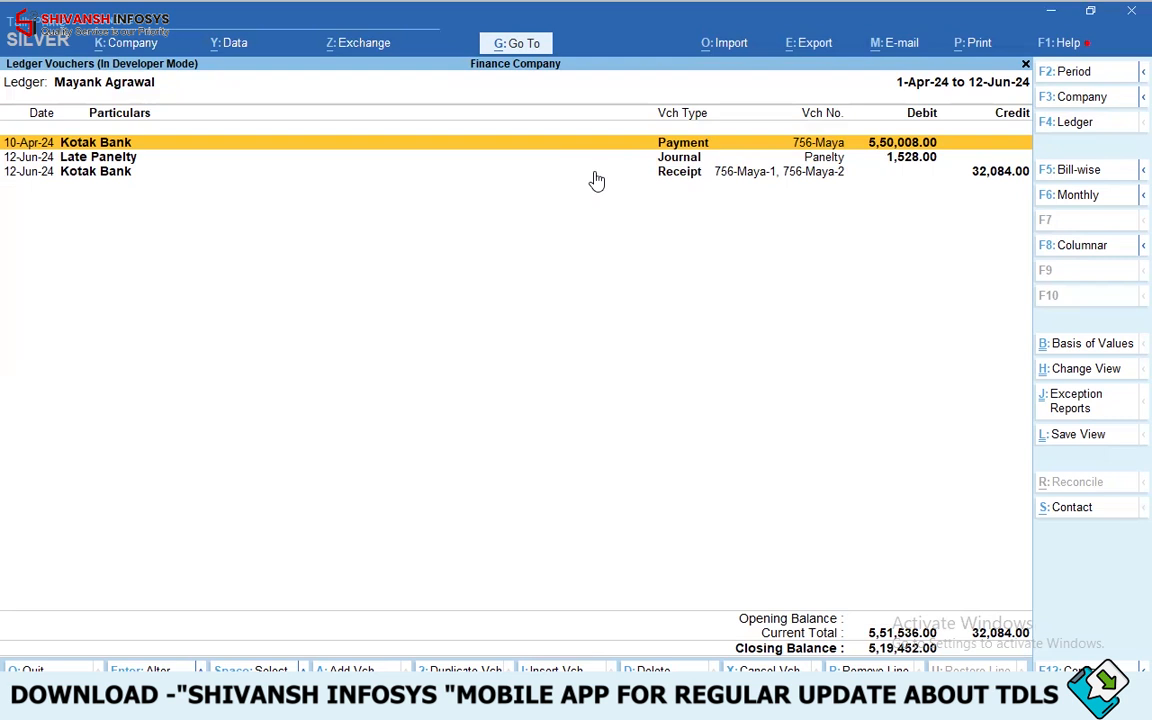
- Close the customer's ledger vouchers and go back out of the account books to Display More Reports
key(Escape)
key(Escape)
key(Escape)
key(Escape)
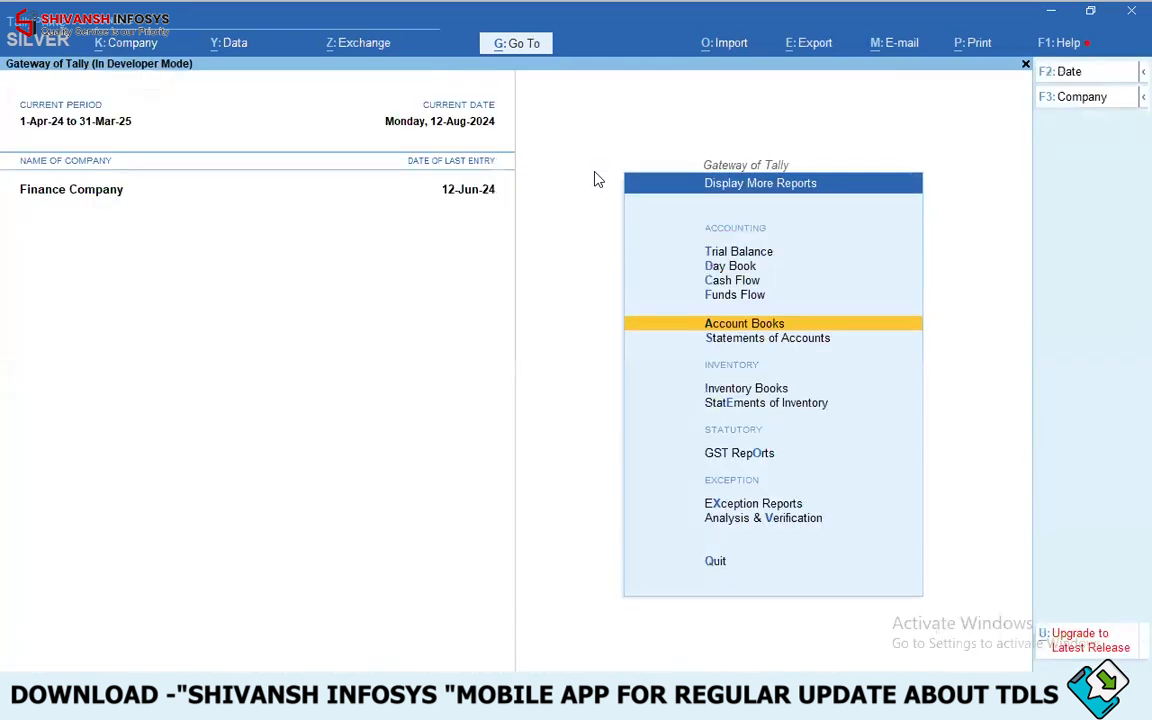